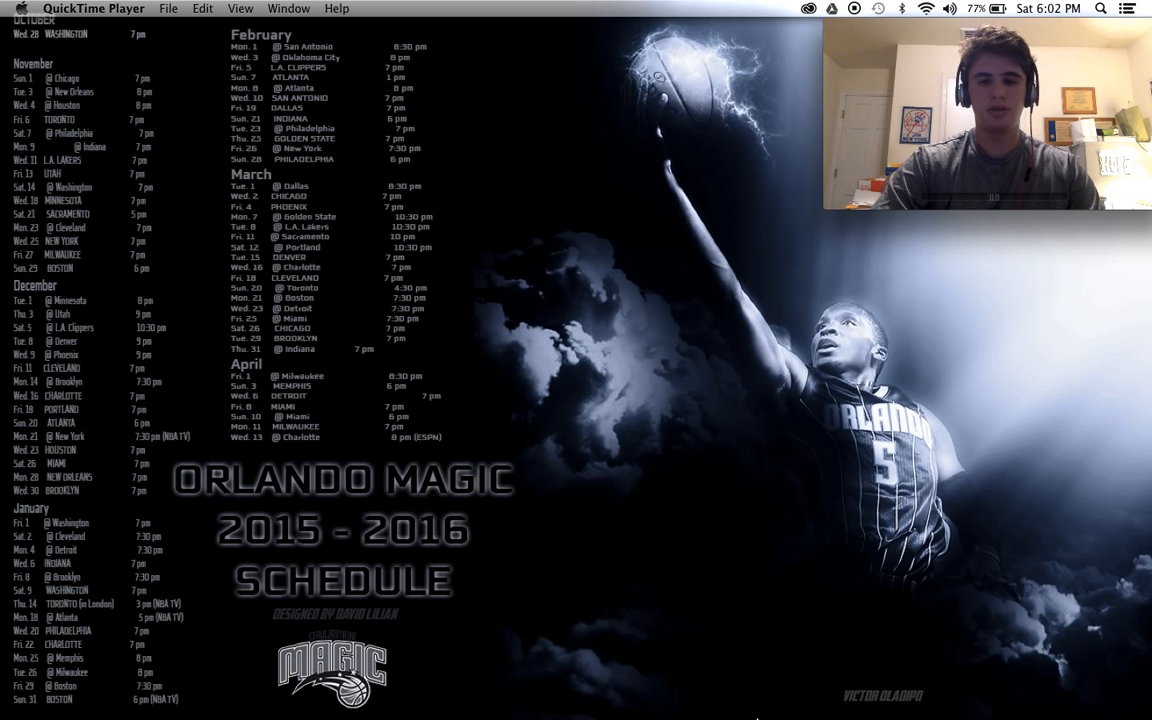
Switch to Photoshop, keep the QuickTime webcam window floating on top, and align the Photoshop window beneath the menu bar
mouse_move(757, 717)
click(567, 685)
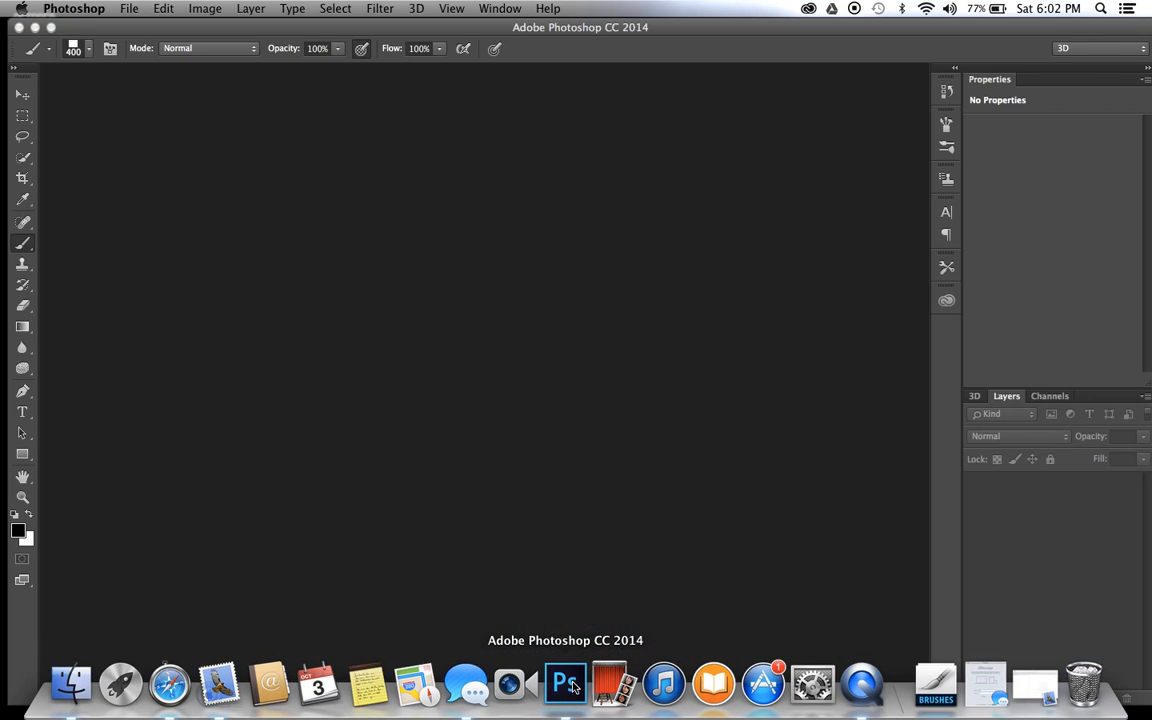
drag(829, 36, 829, 76)
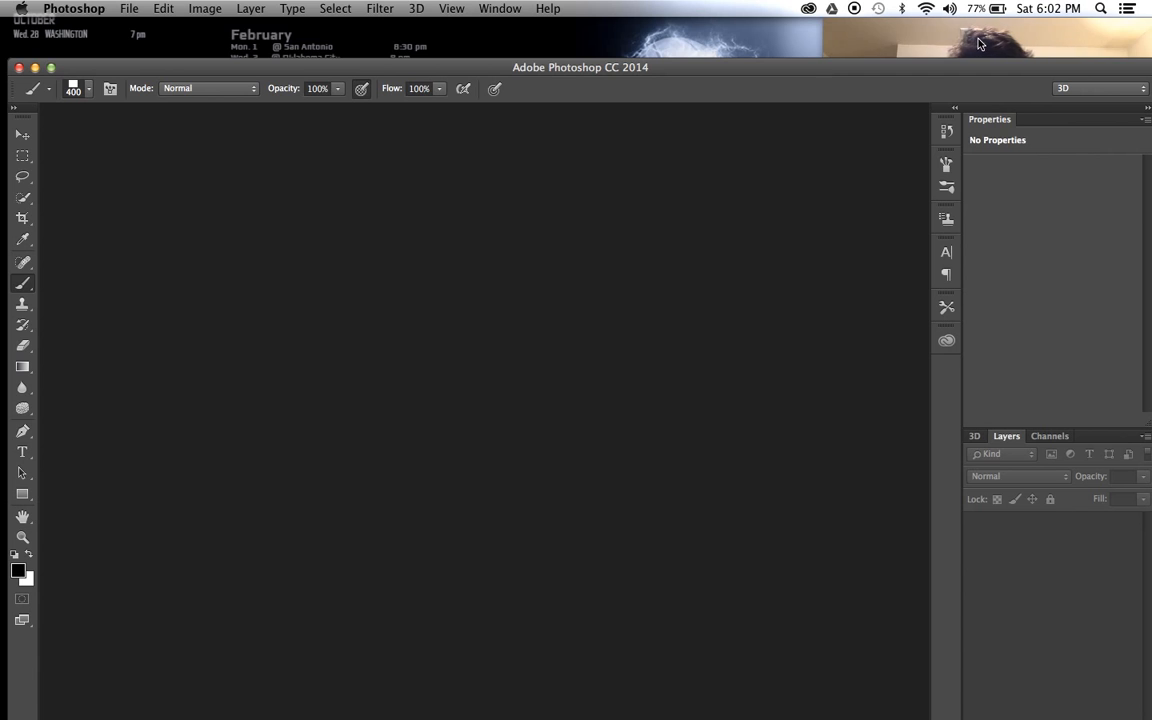
click(1000, 42)
click(268, 8)
mouse_move(240, 8)
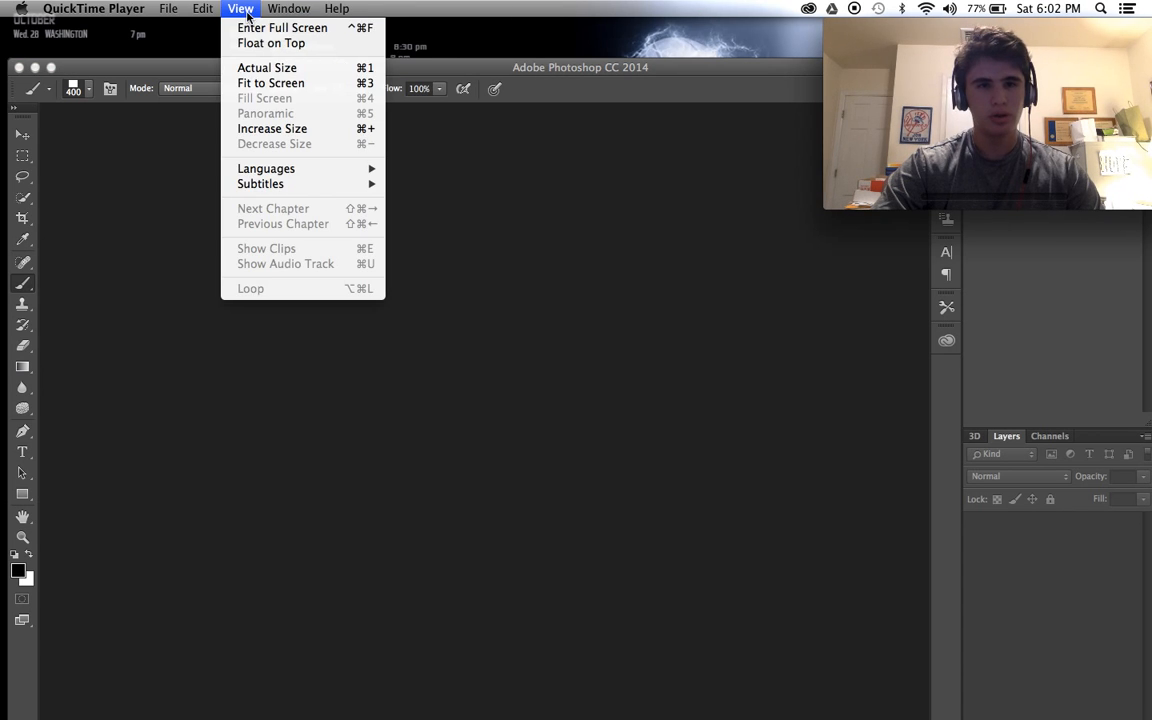
click(268, 44)
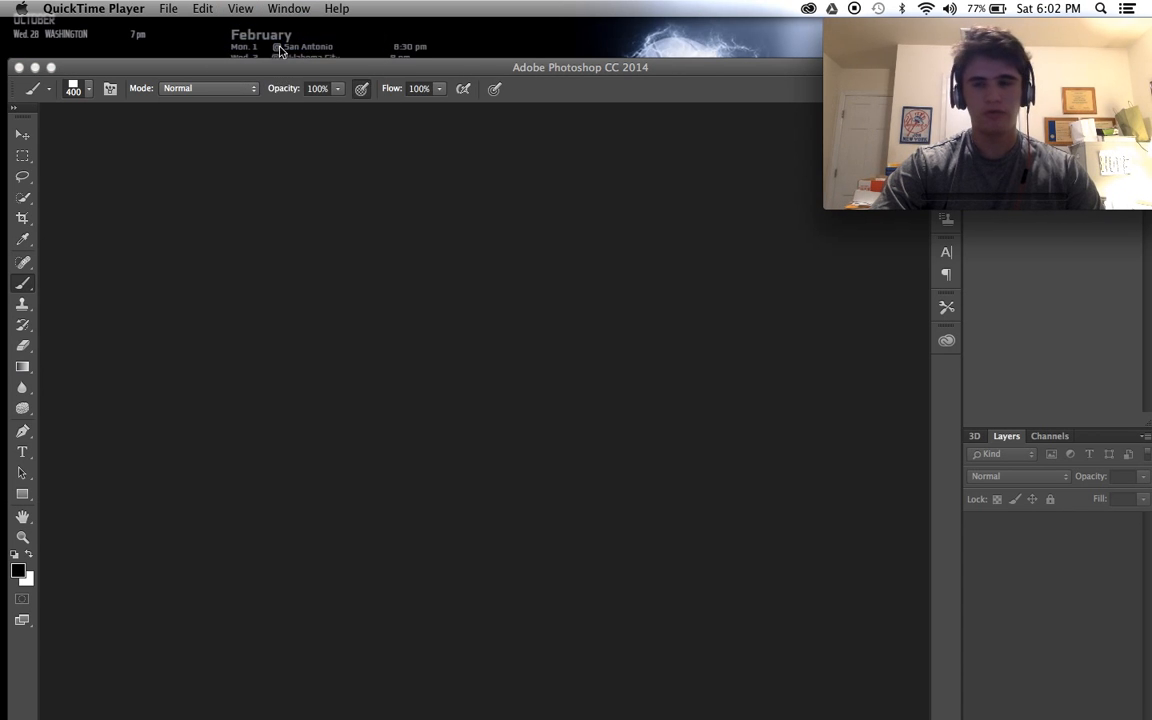
click(608, 68)
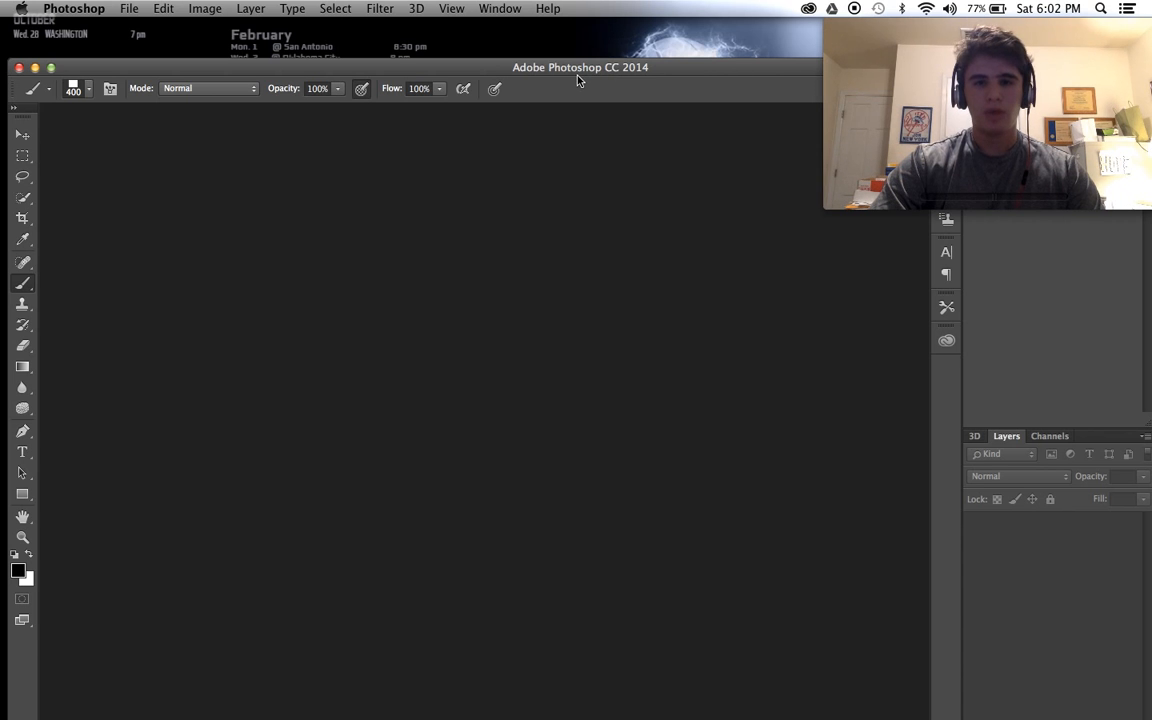
drag(572, 70, 569, 22)
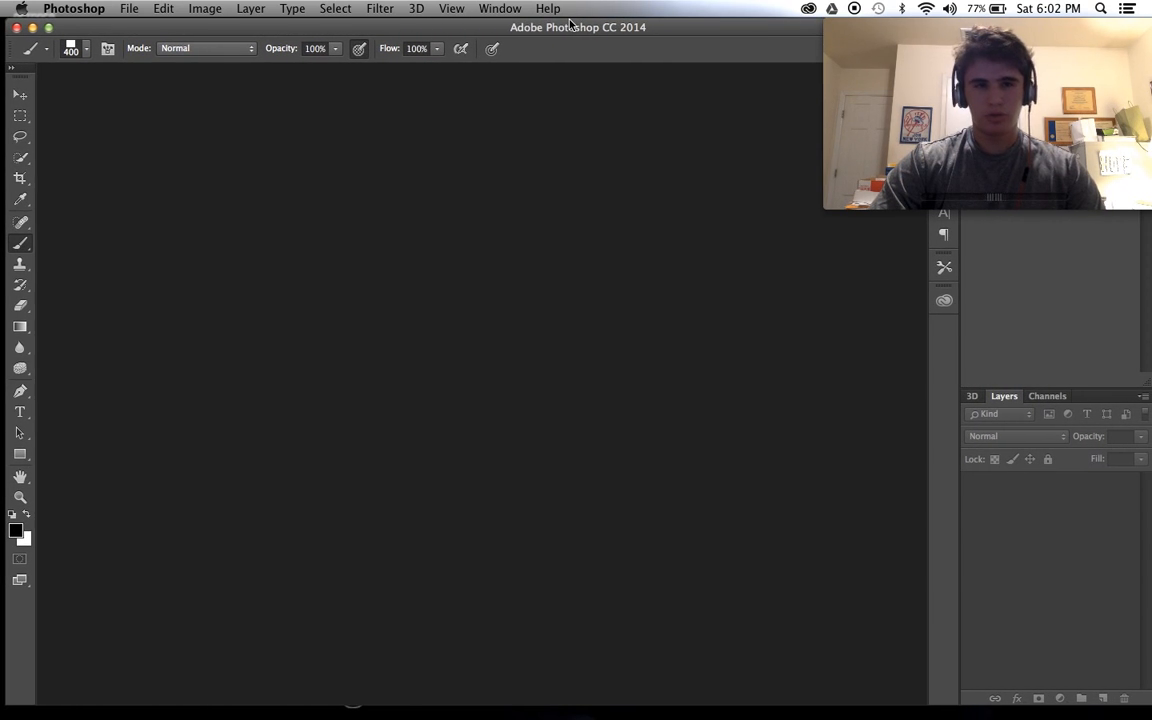
Open the above-the-clouds-full-hd-wallpaper-a28.jpg image from the Downloads folder in Photoshop and activate the Move tool
mouse_move(415, 700)
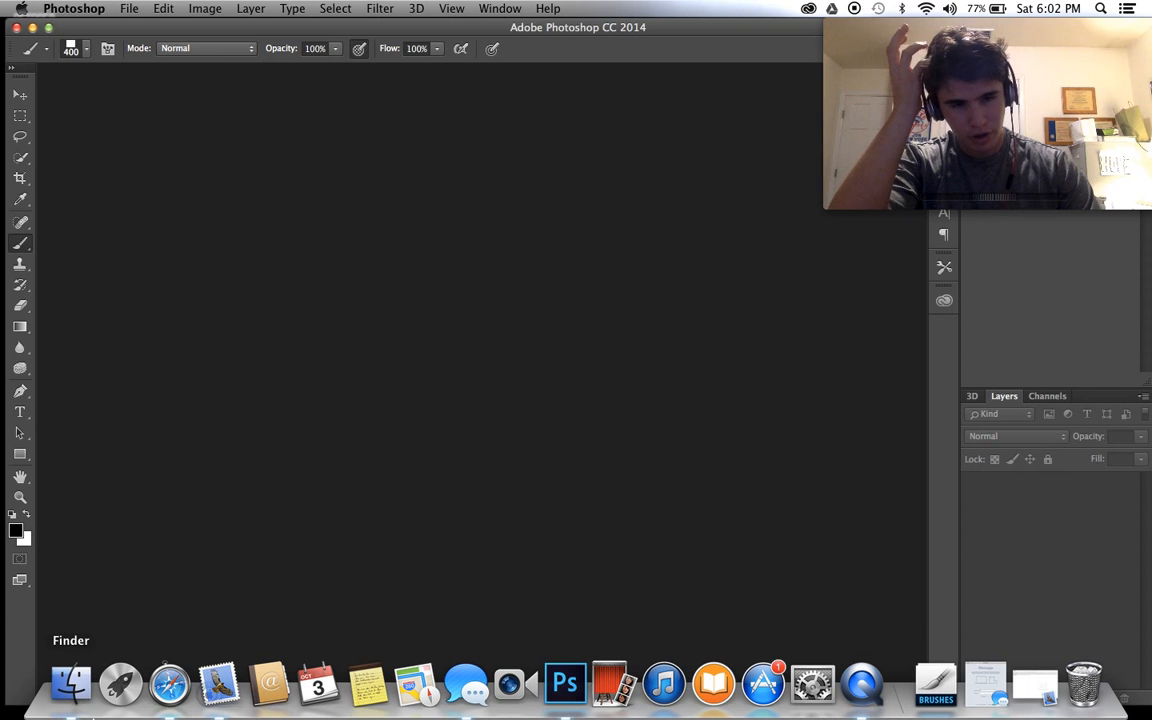
click(80, 690)
click(330, 286)
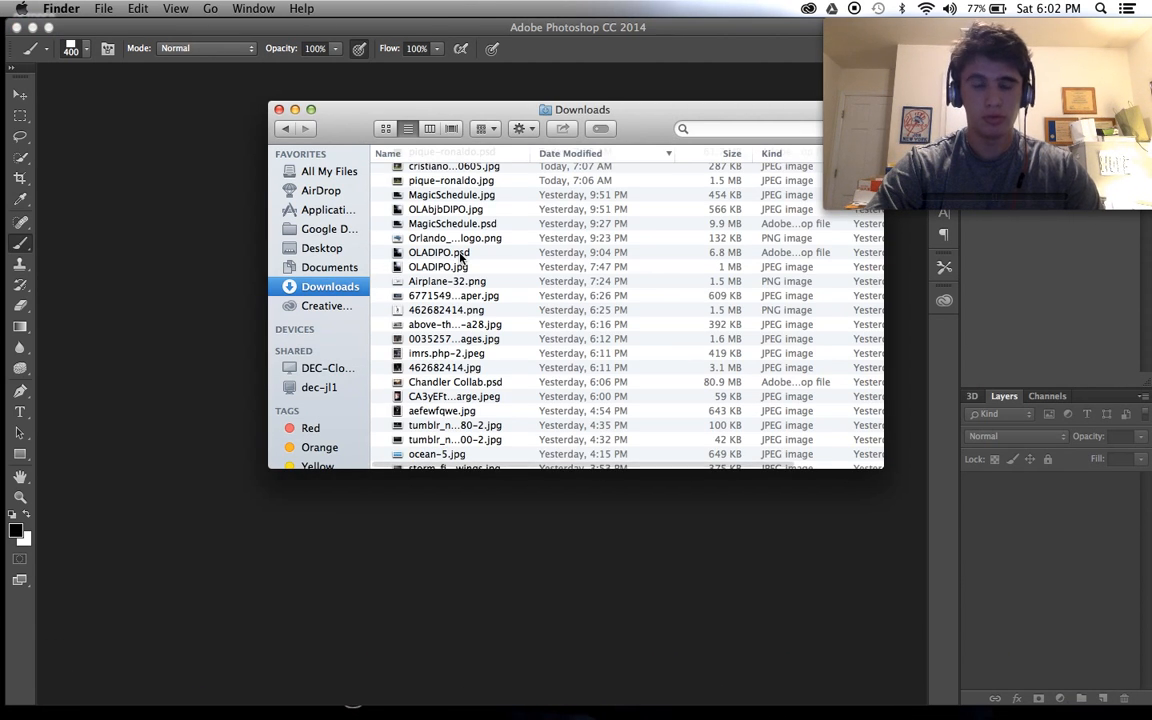
scroll(460, 258, up, 10)
scroll(462, 262, down, 10)
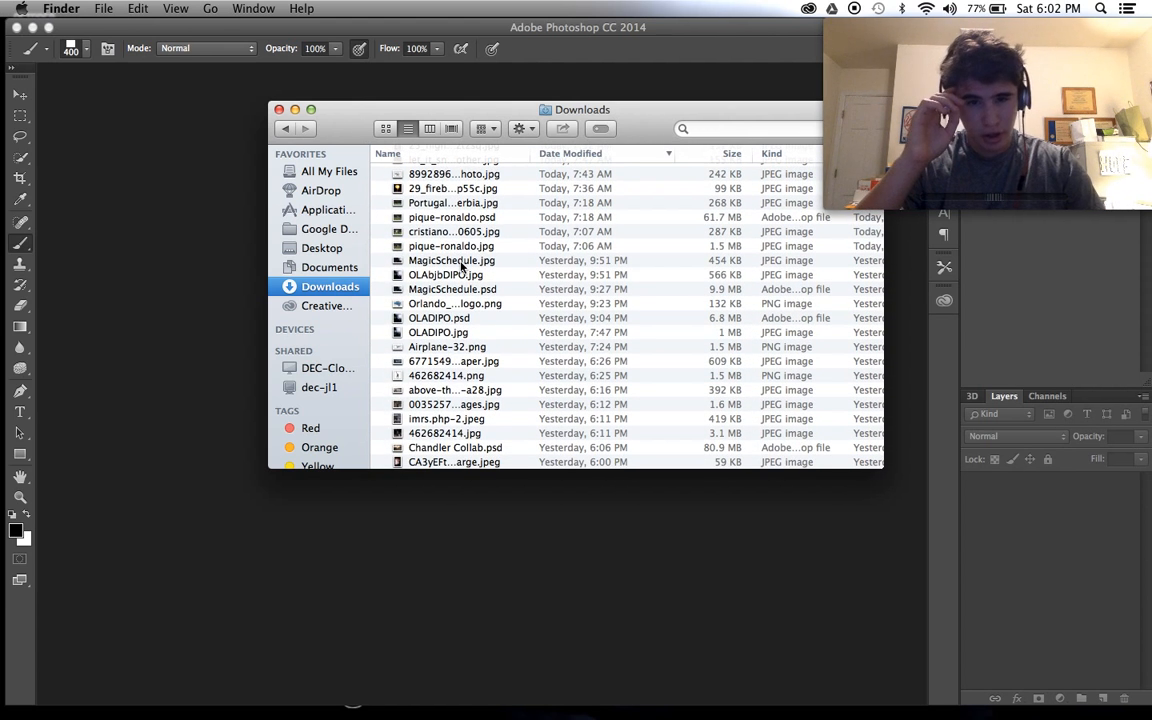
drag(401, 392, 450, 500)
click(19, 94)
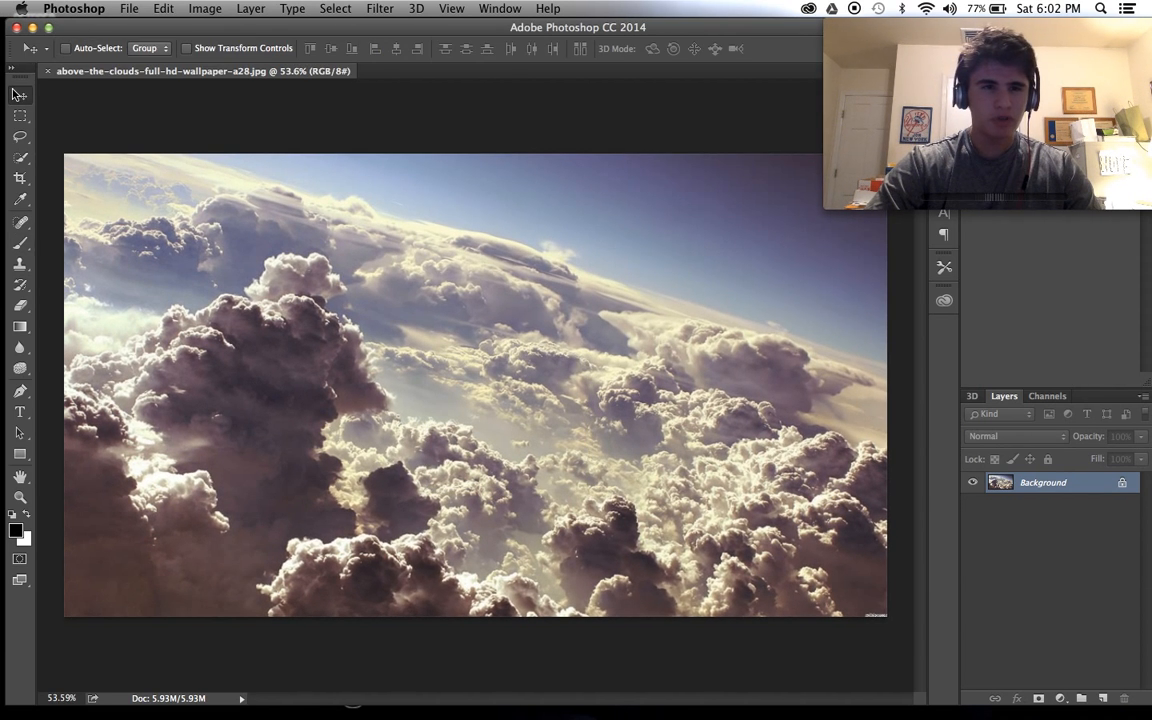
Crop the wallpaper to the 4 x 5 in 300 ppi preset, framing the large dark cloud in the centre
scroll(211, 370, up, 10)
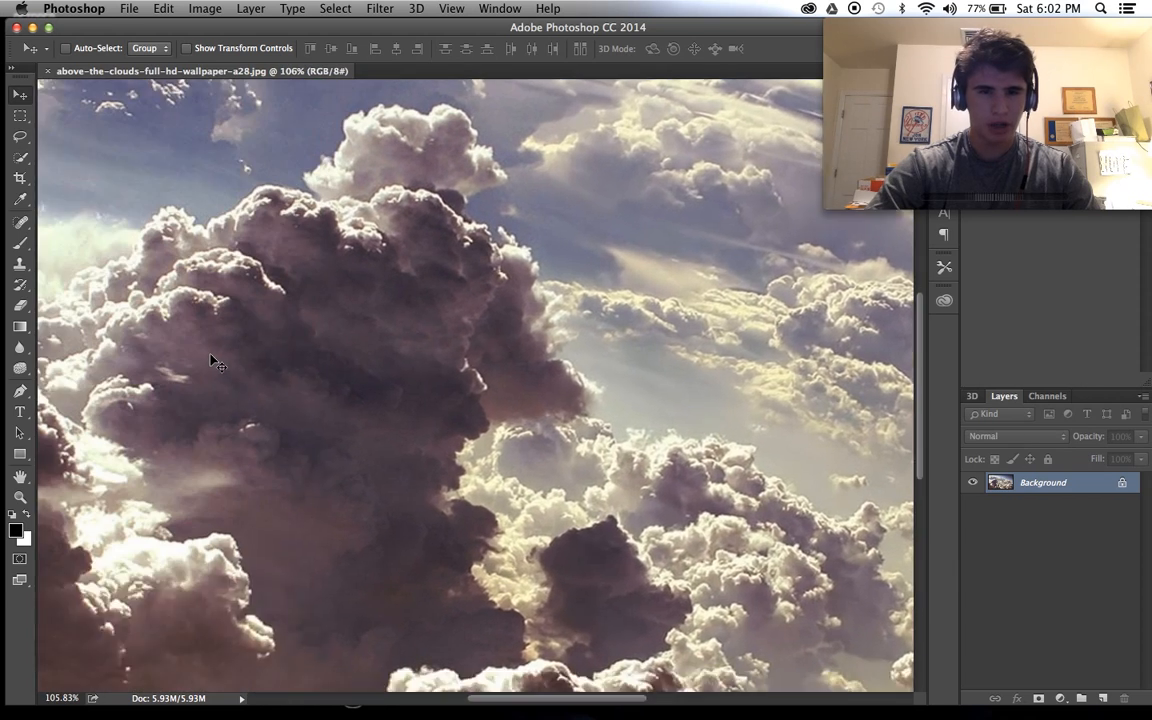
scroll(213, 364, down, 9)
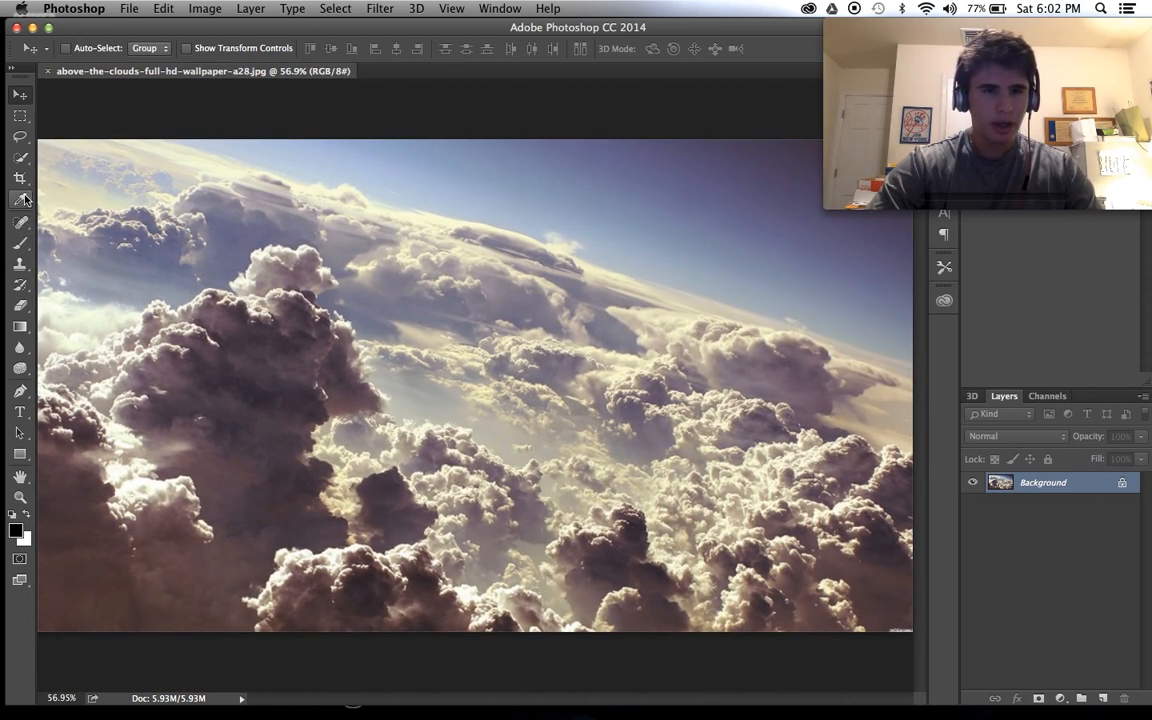
click(20, 179)
click(117, 50)
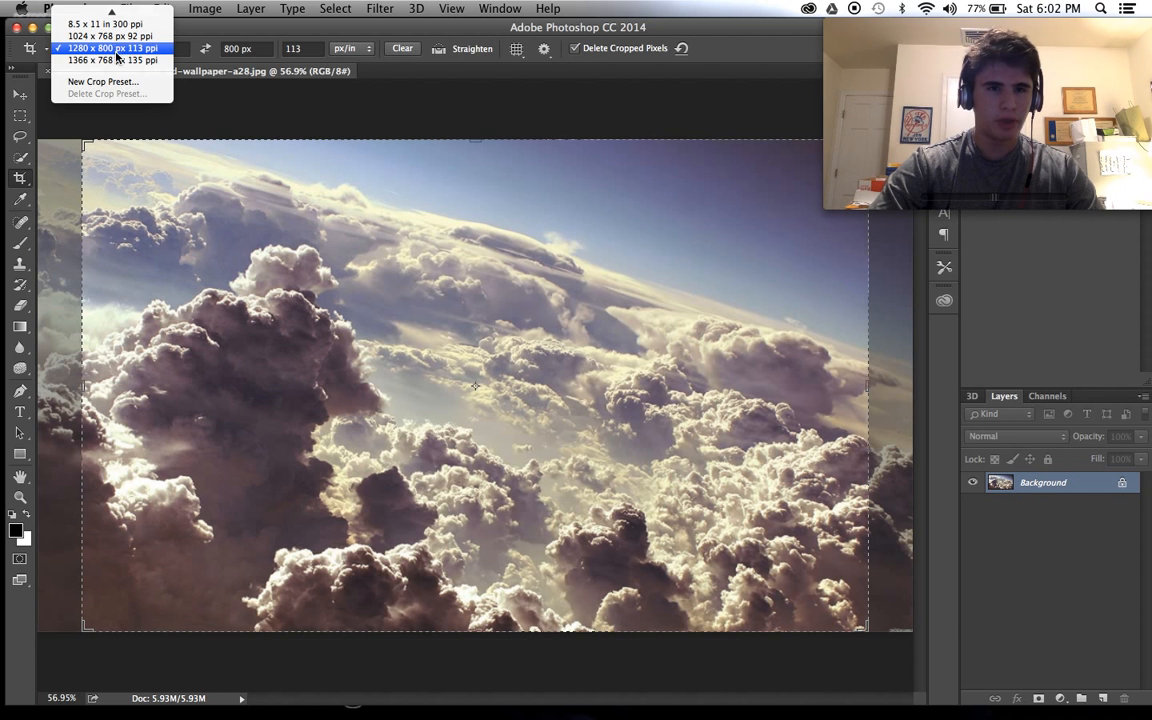
click(103, 134)
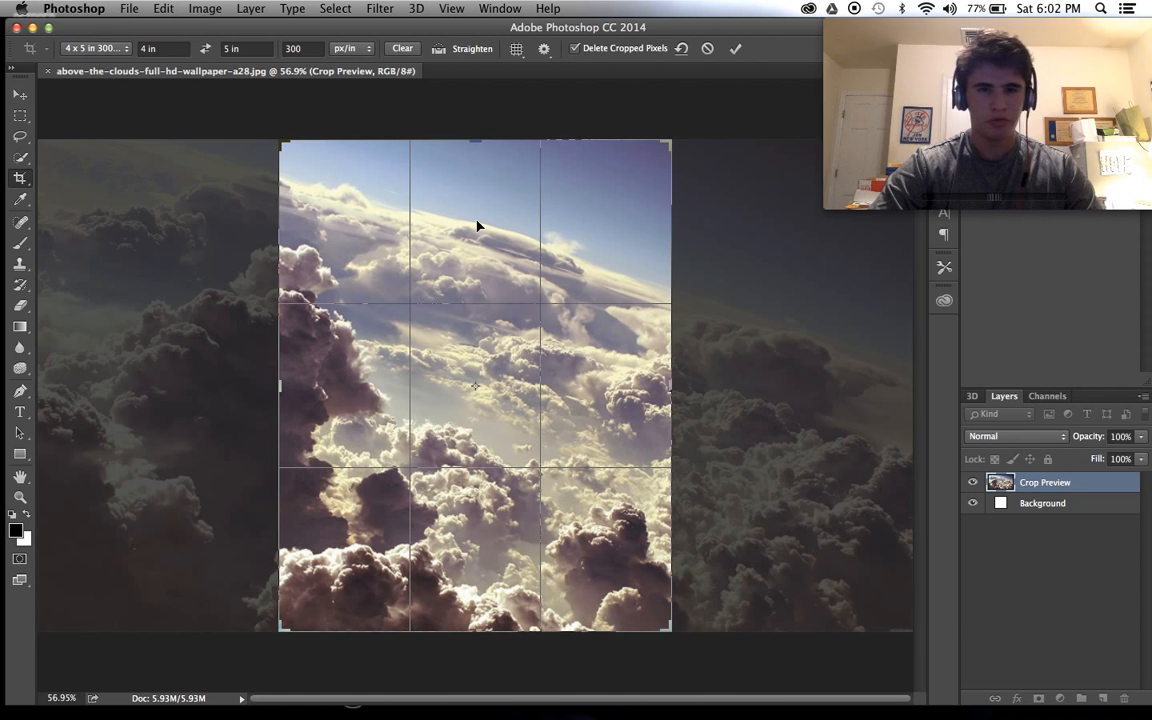
drag(454, 233, 580, 233)
drag(463, 198, 480, 216)
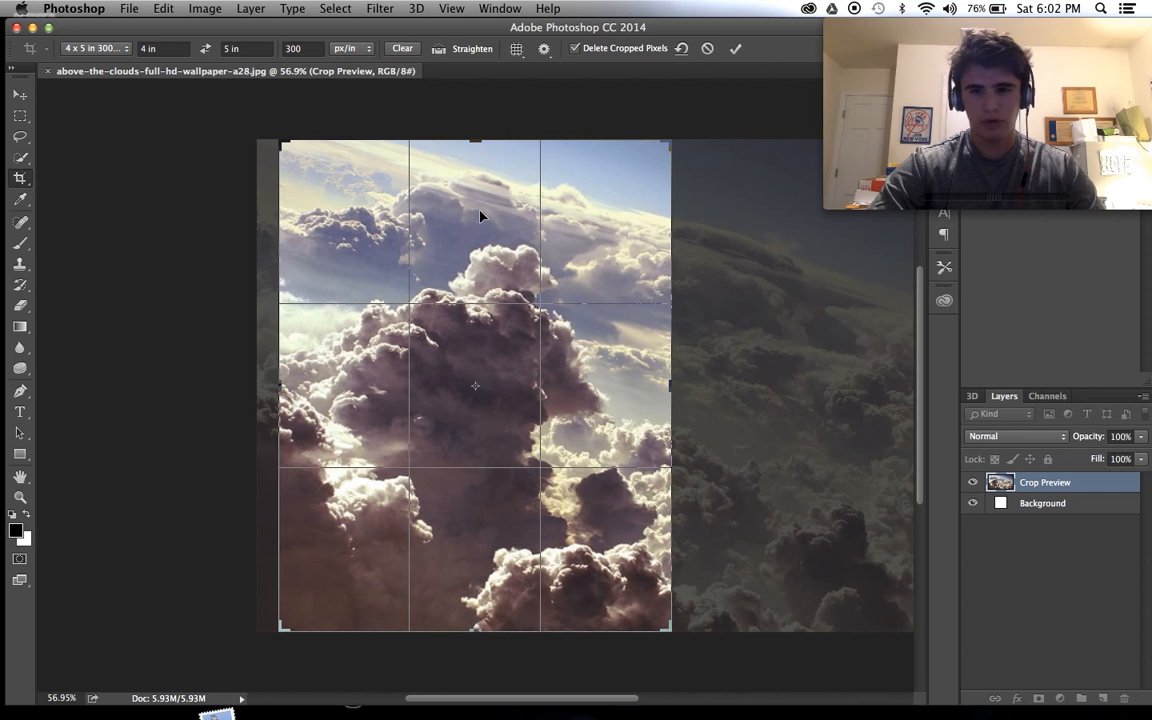
key(Return)
scroll(505, 292, down, 2)
scroll(505, 292, up, 1)
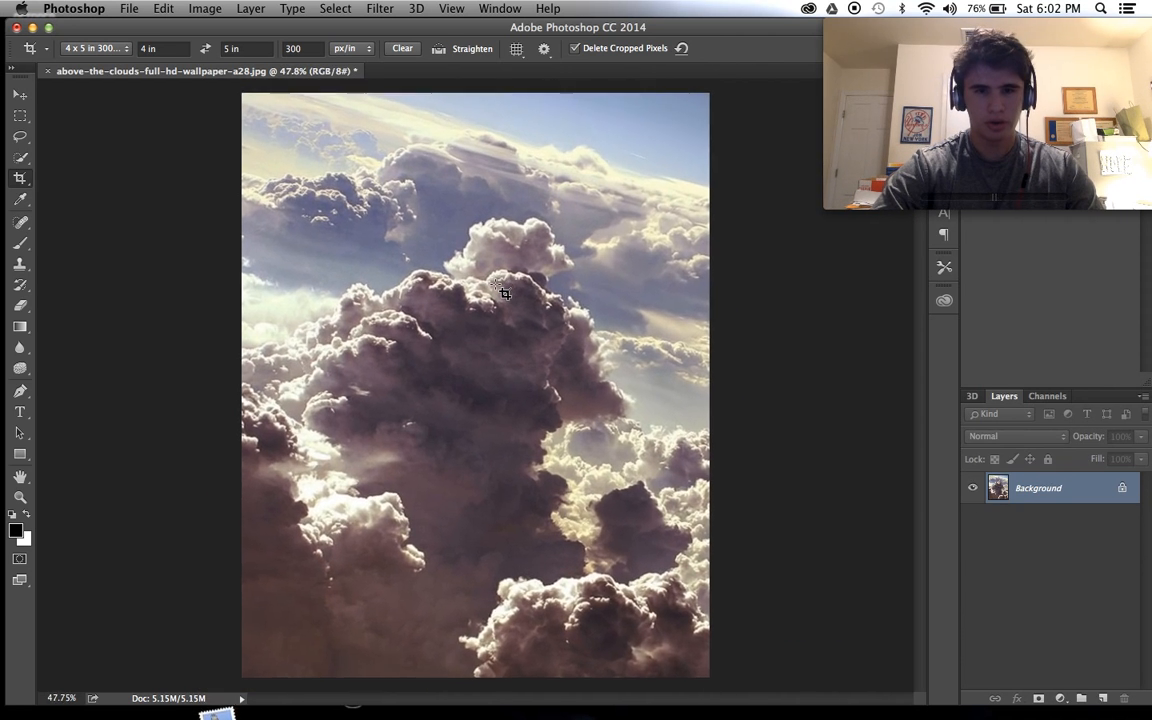
scroll(505, 292, up, 2)
scroll(505, 292, down, 1)
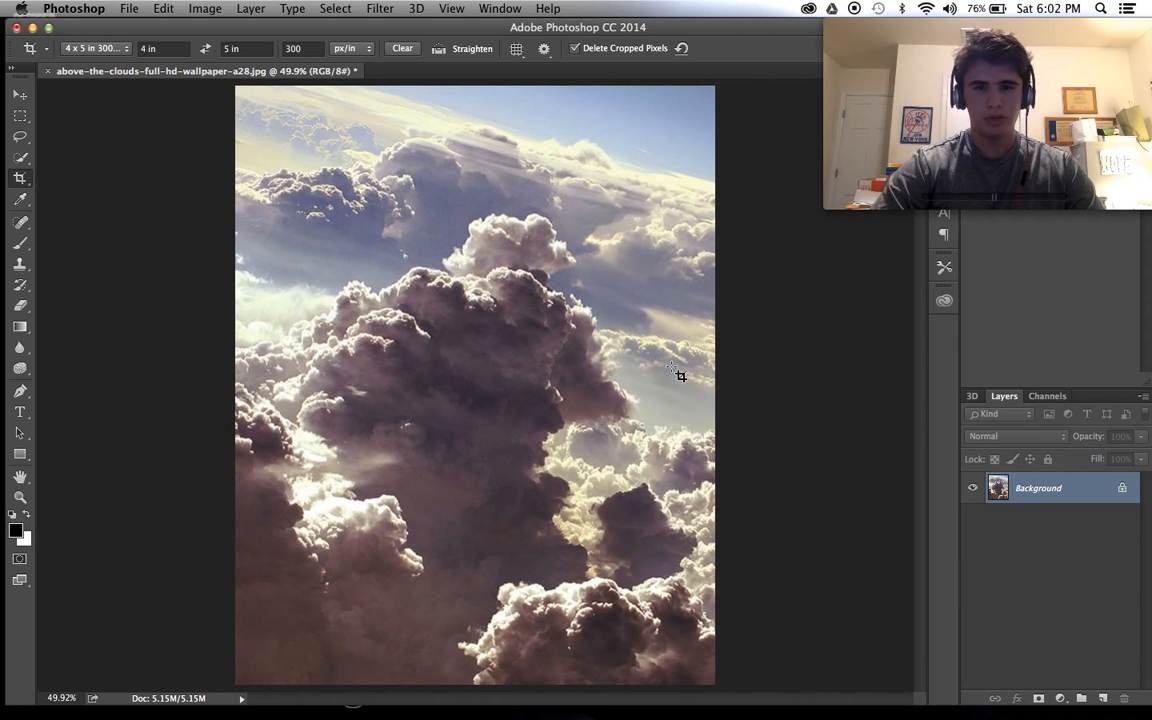
Place cp3tut.png from the Downloads folder onto the cropped cloud image
mouse_move(368, 700)
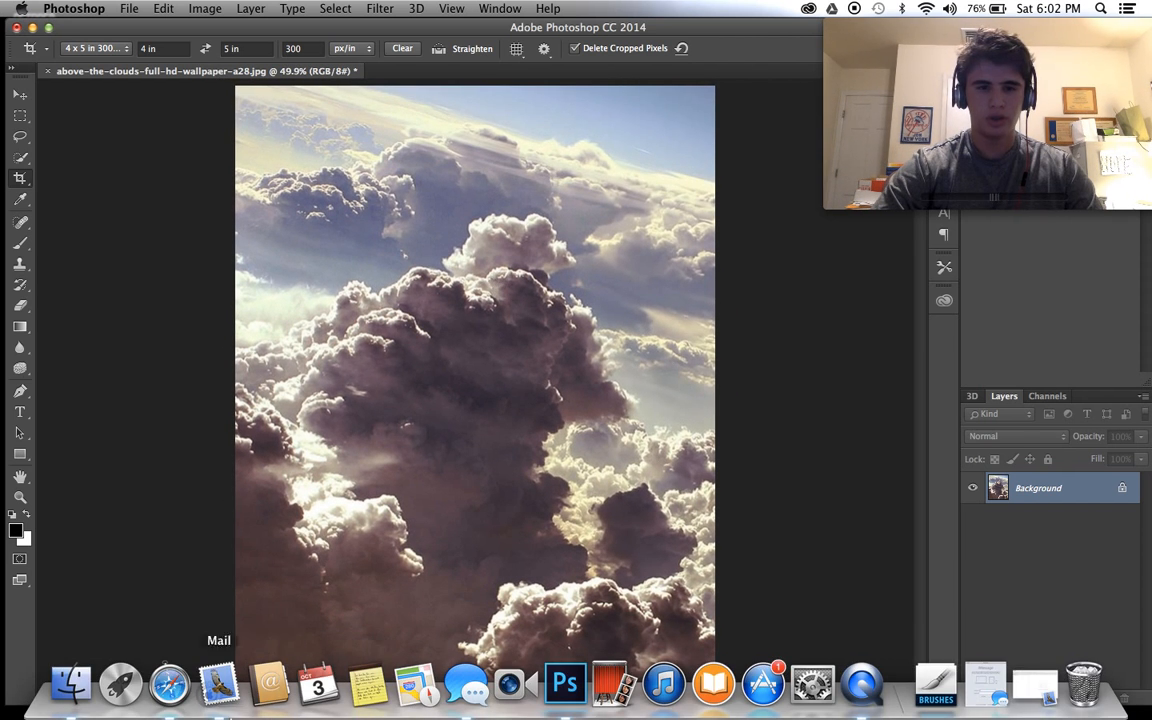
click(73, 698)
scroll(411, 280, up, 5)
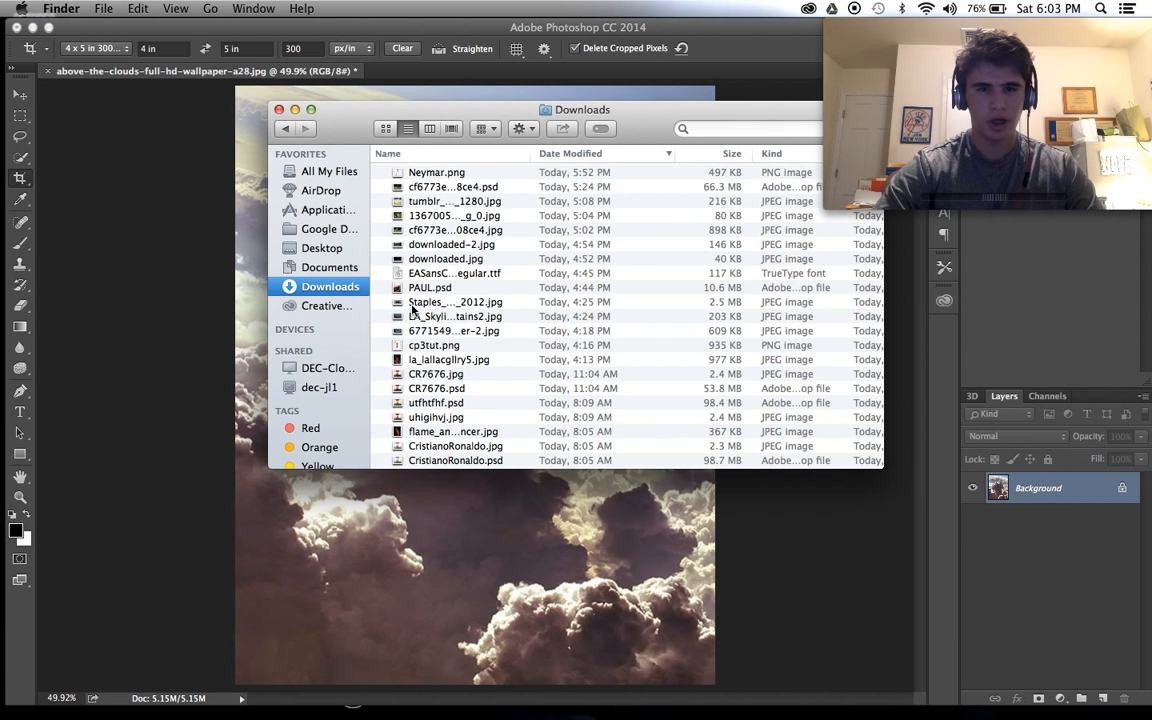
drag(401, 348, 170, 266)
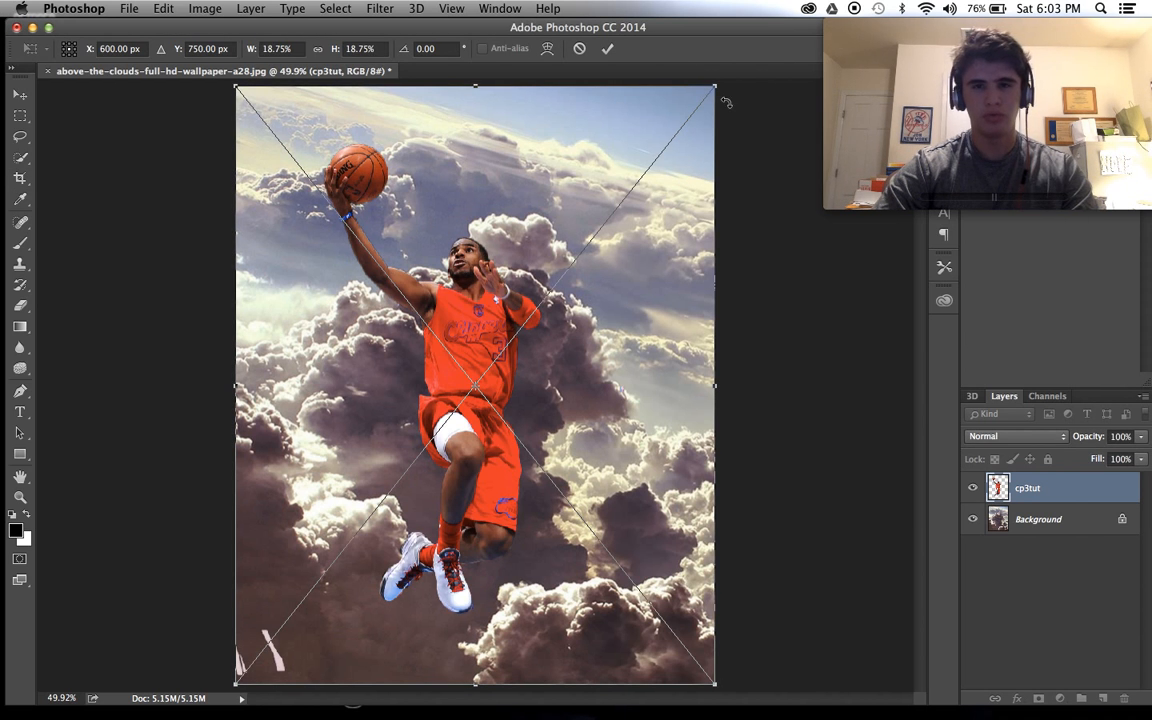
Scale the placed player to about 20% and position it at about X 555 px, Y 694 px in front of the dark cloud
drag(713, 87, 751, 41)
drag(618, 203, 583, 212)
key(super+minus)
drag(505, 310, 505, 300)
scroll(501, 299, up, 3)
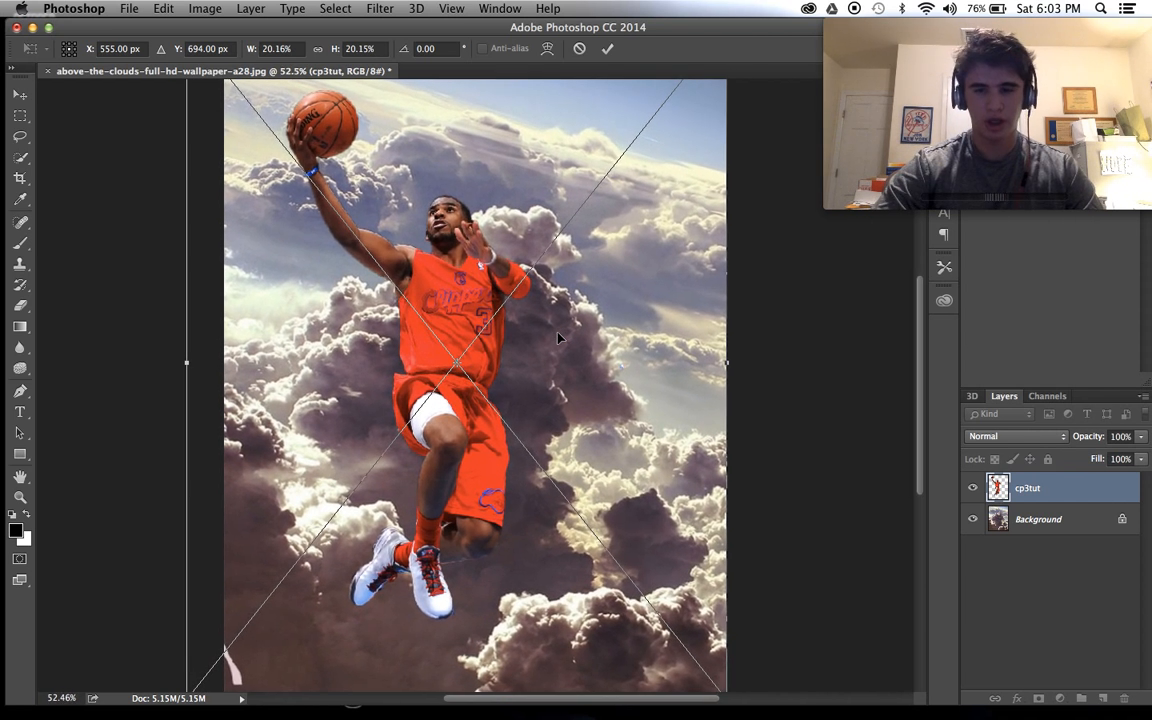
key(Return)
key(c)
scroll(472, 347, down, 1)
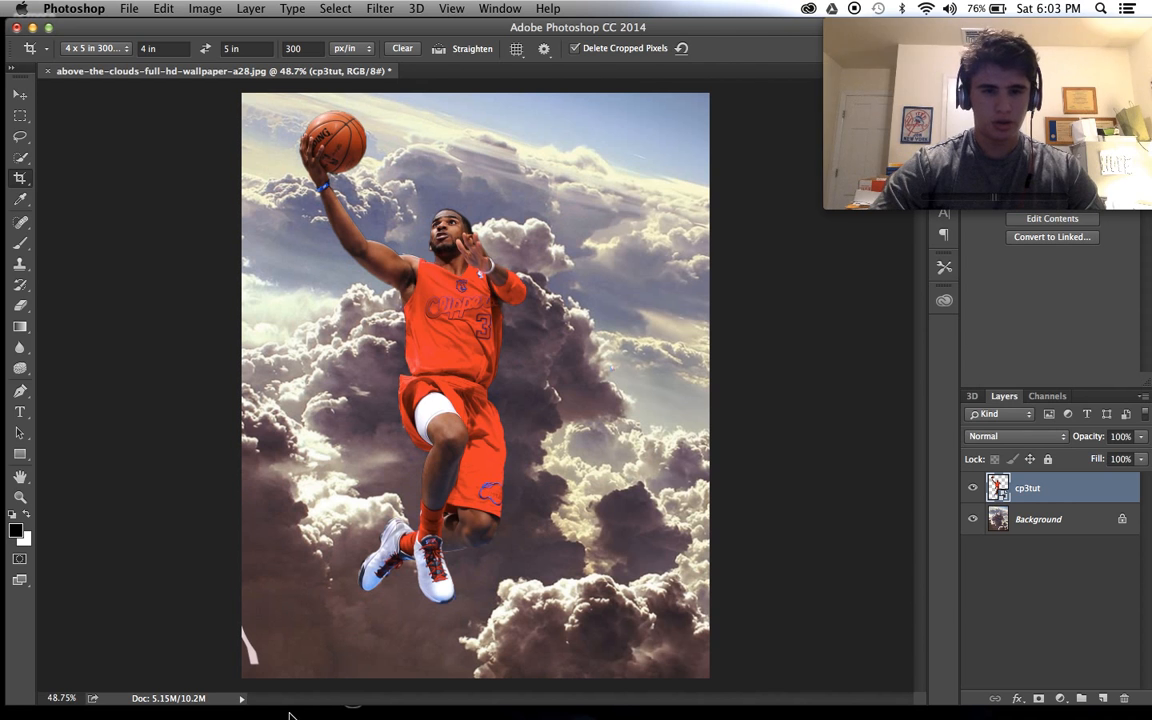
Rasterize the cp3tut layer and remove the stray white mark in the image's lower-left corner with the Eraser, enlarging its brush to 175 px
click(29, 302)
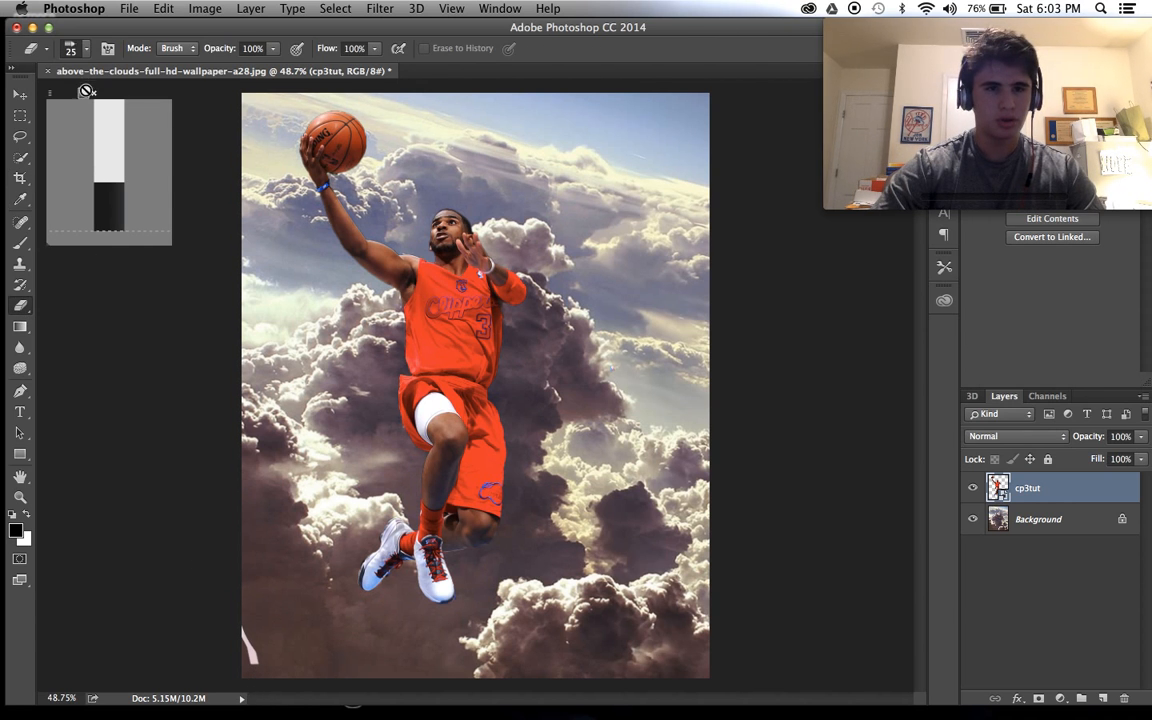
click(548, 426)
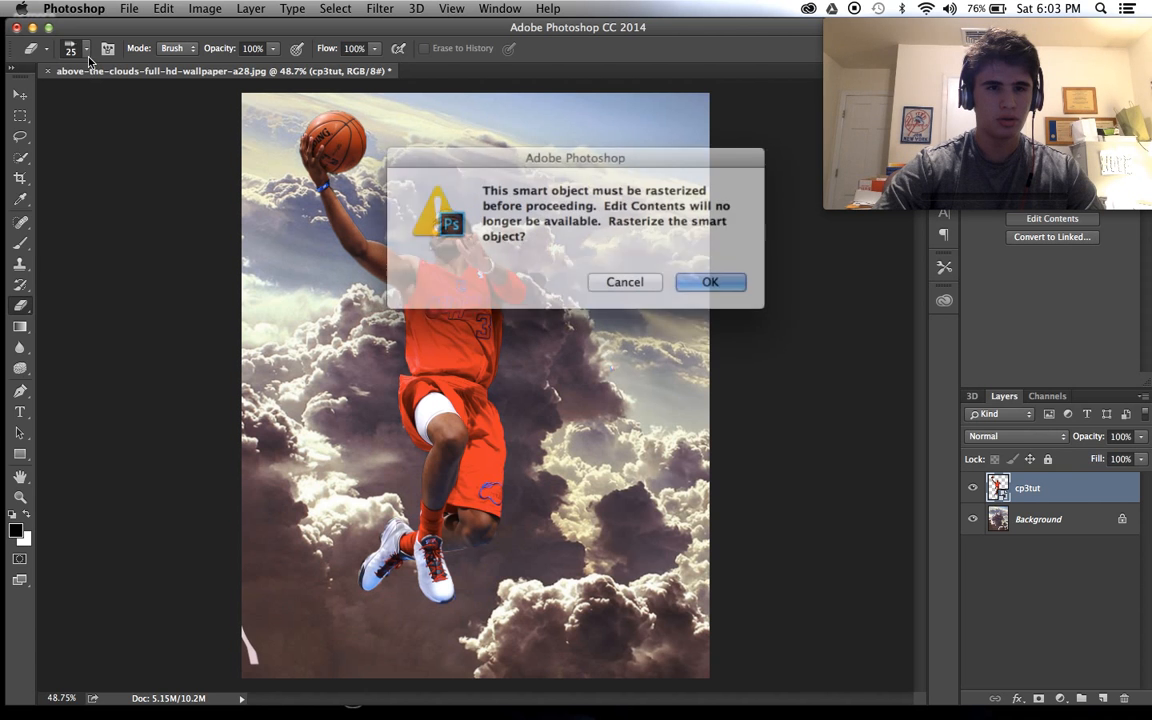
click(698, 276)
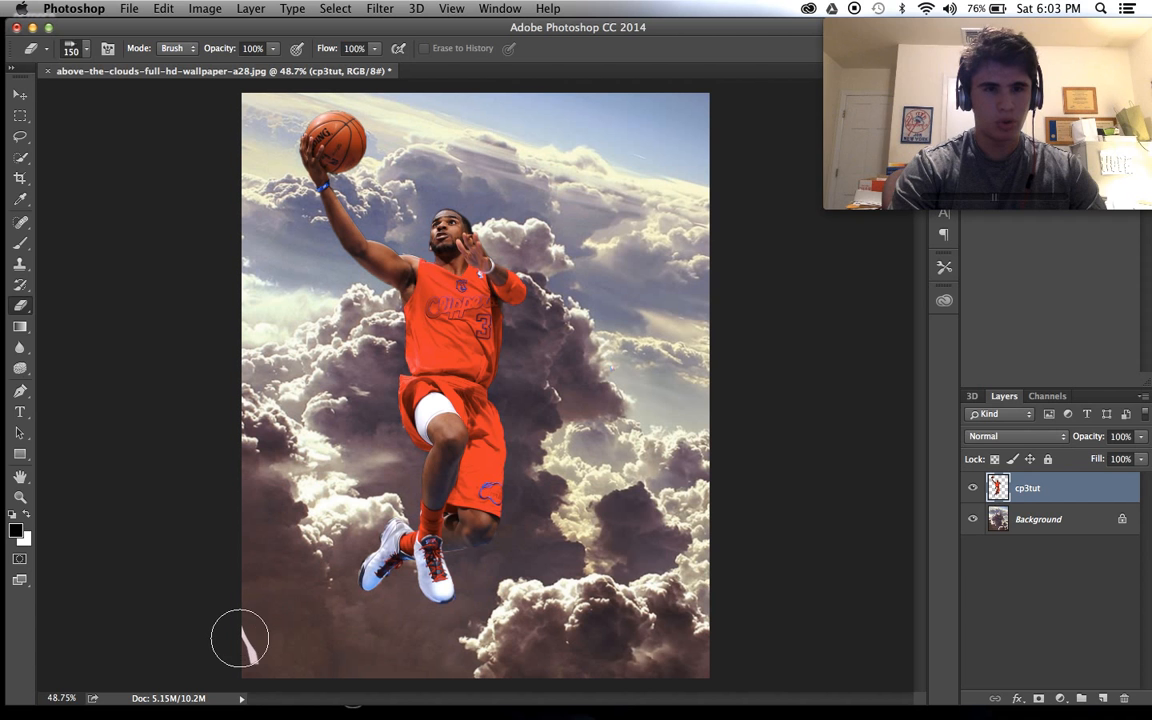
key(bracketright)
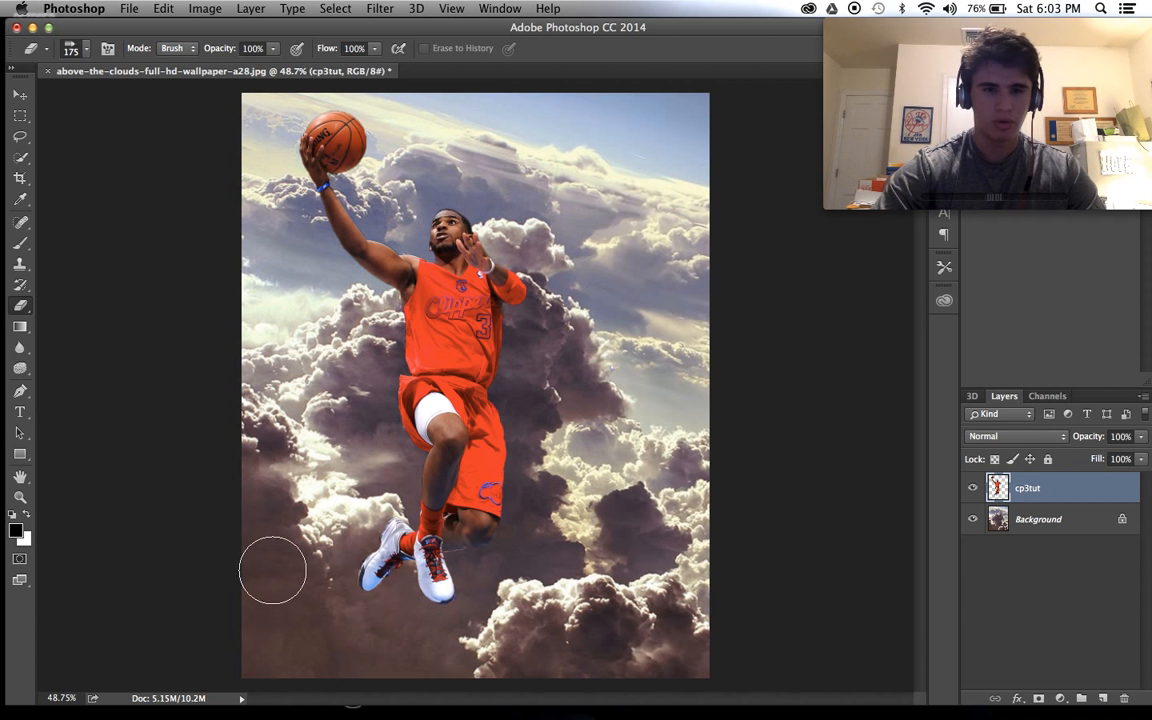
Fade the player's lower legs and shoes into the clouds using a soft round 300 px eraser with 0% hardness
scroll(288, 500, up, 3)
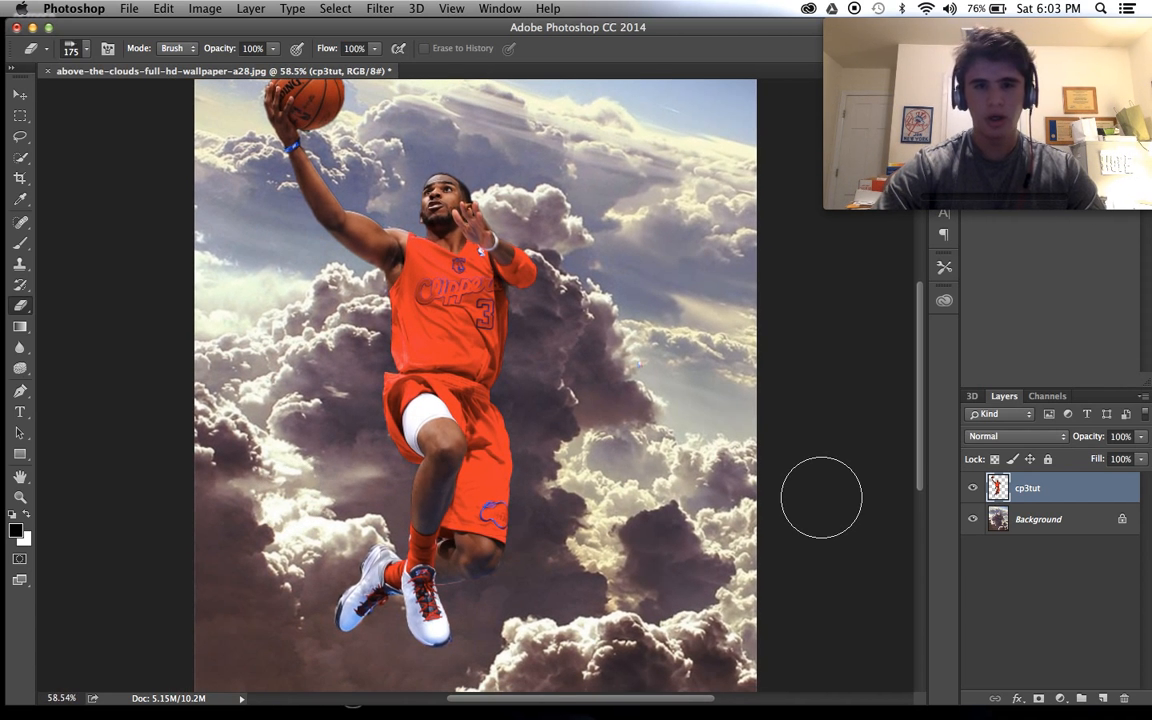
key(bracketright)
key(bracketright)
key(bracketright)
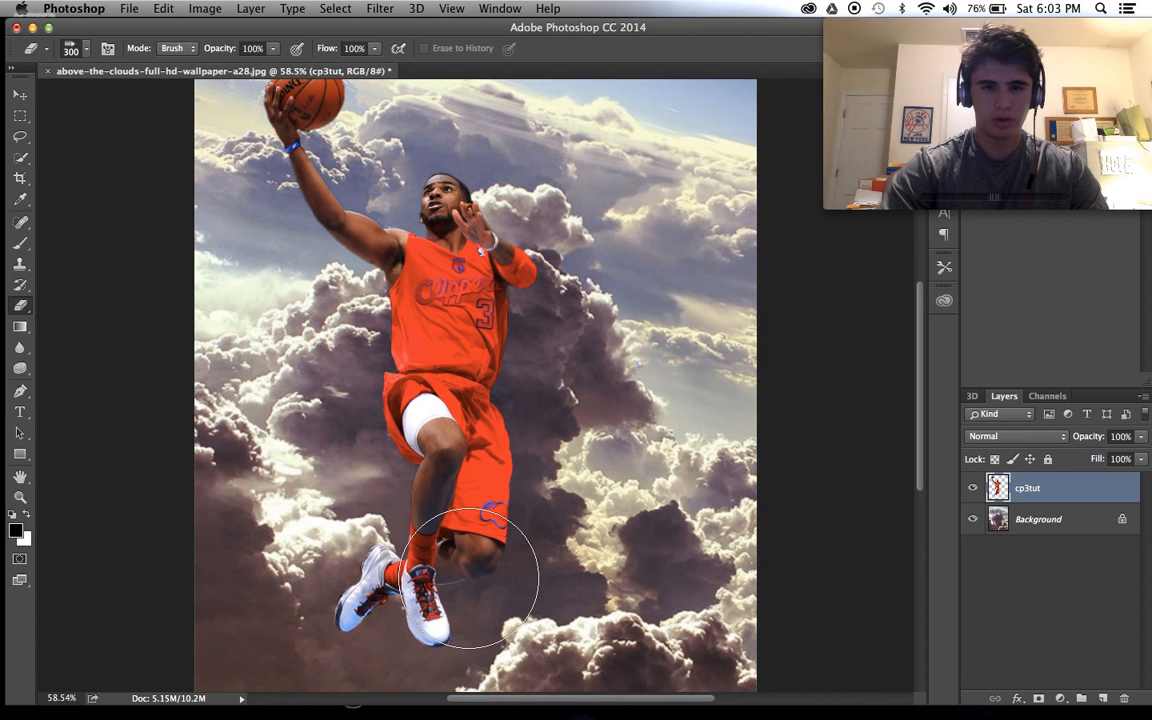
mouse_move(468, 578)
mouse_down()
mouse_move(429, 584)
mouse_move(521, 593)
mouse_move(306, 608)
mouse_move(411, 607)
mouse_up()
key(super+z)
click(84, 50)
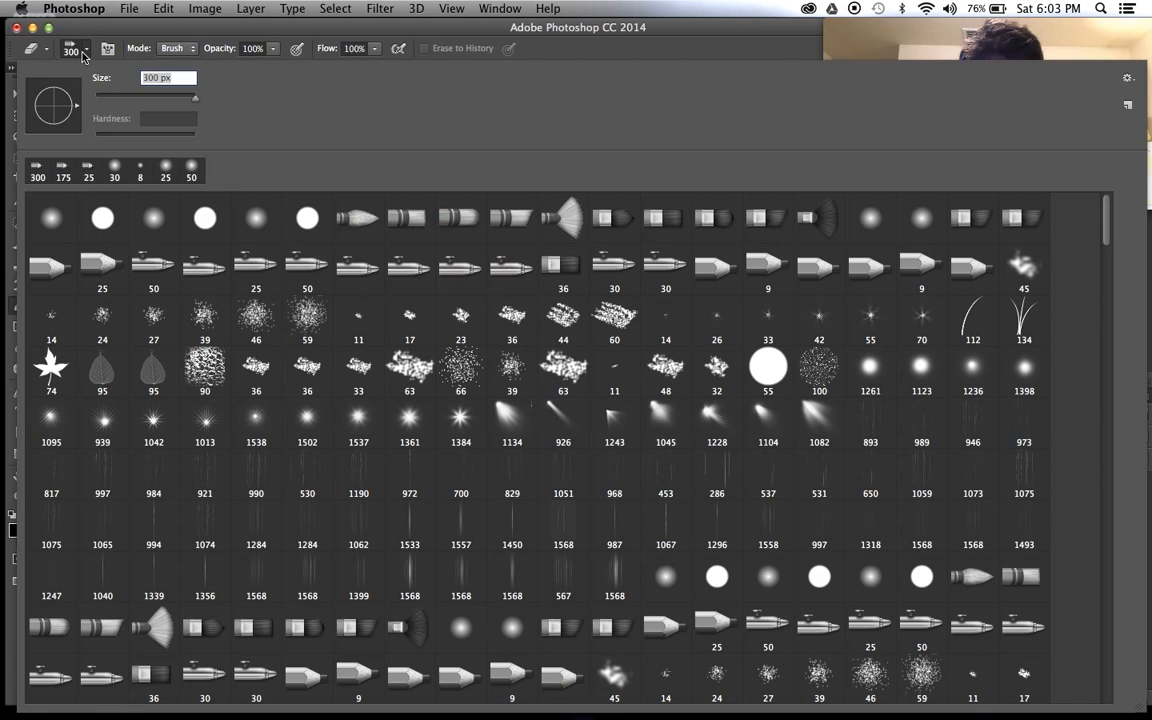
click(55, 210)
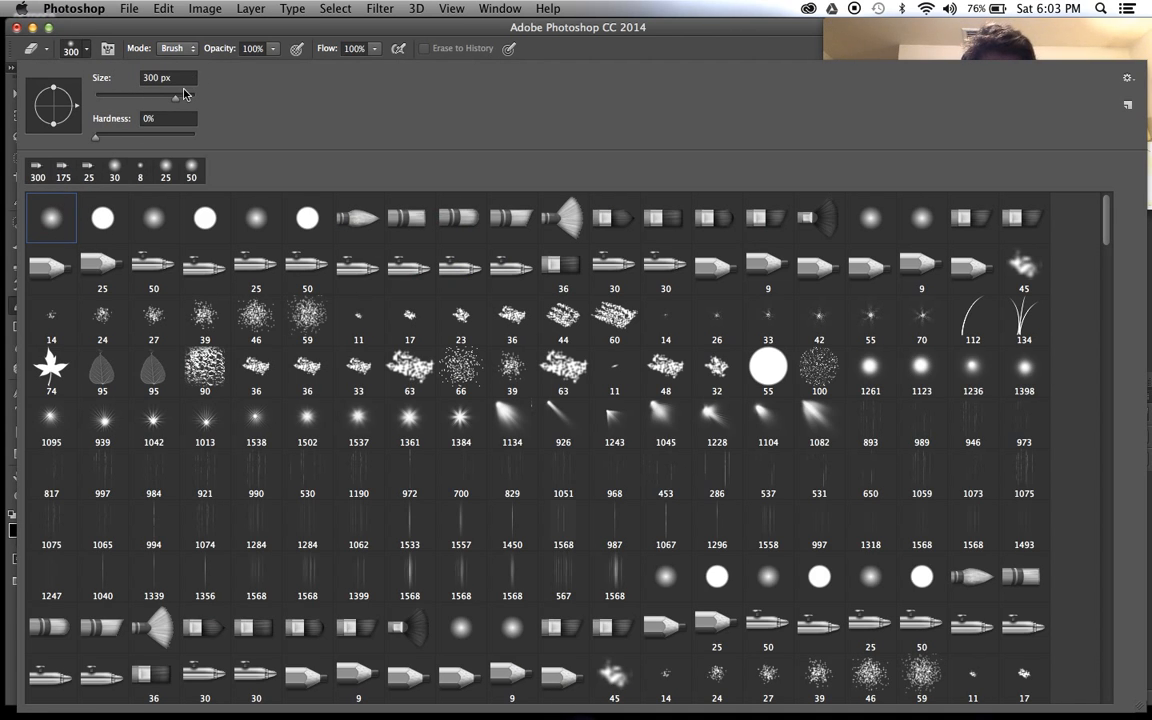
click(229, 32)
mouse_move(437, 581)
mouse_down()
mouse_move(460, 579)
mouse_move(316, 622)
mouse_move(334, 586)
mouse_move(435, 620)
mouse_move(499, 576)
mouse_move(584, 479)
mouse_move(450, 607)
mouse_move(386, 501)
mouse_move(344, 467)
mouse_up()
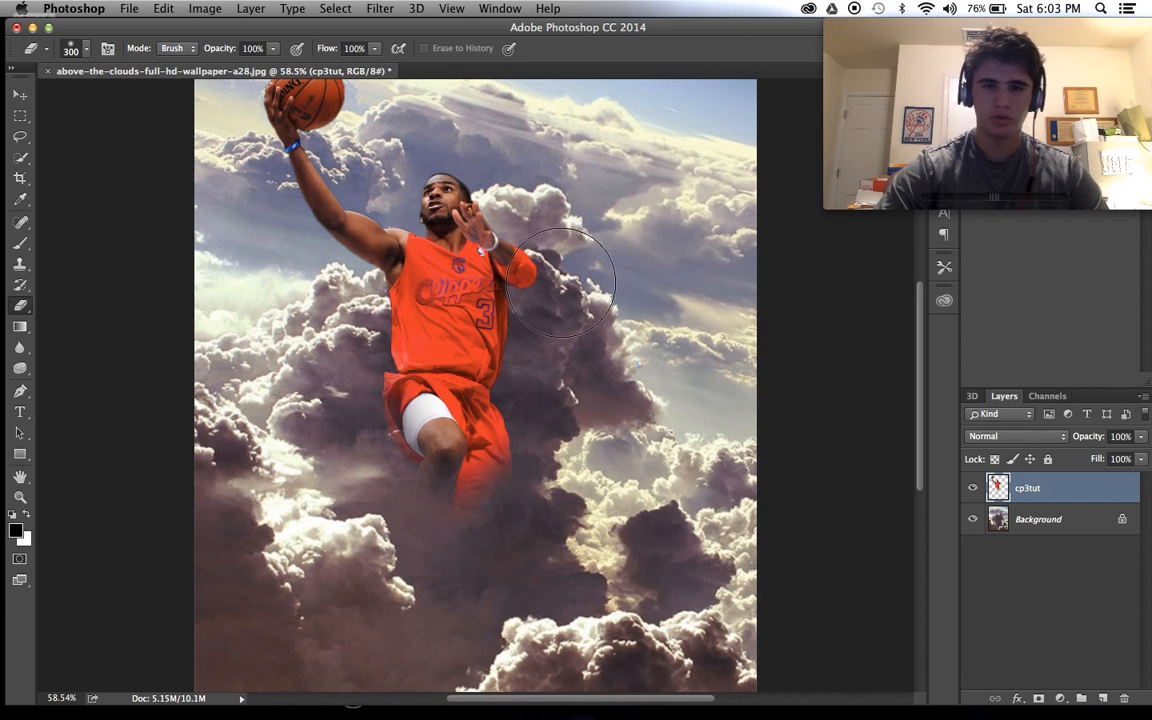
Soften the player's bent elbow into the cloud using a 150 px soft eraser, and enlarge the eraser to 300 px
mouse_move(487, 268)
mouse_down()
mouse_move(520, 200)
mouse_move(581, 303)
mouse_up()
key(super+z)
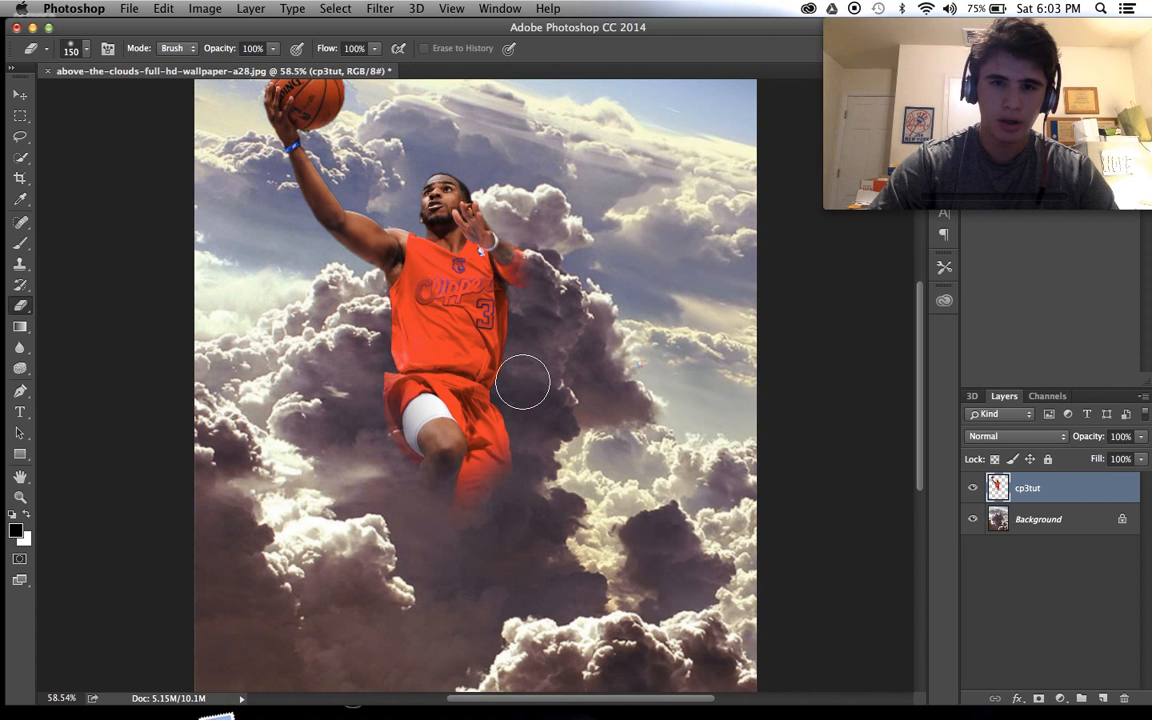
key(bracketright)
key(bracketright)
key(bracketright)
key(bracketright)
scroll(540, 470, down, 3)
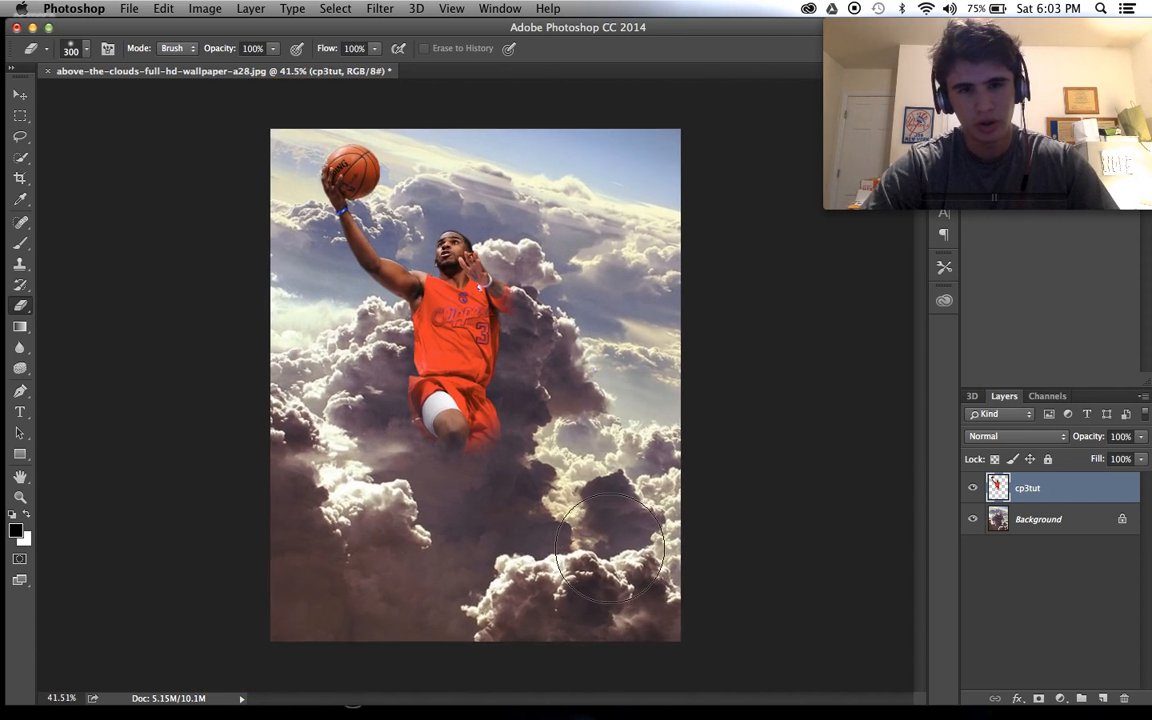
scroll(610, 548, up, 2)
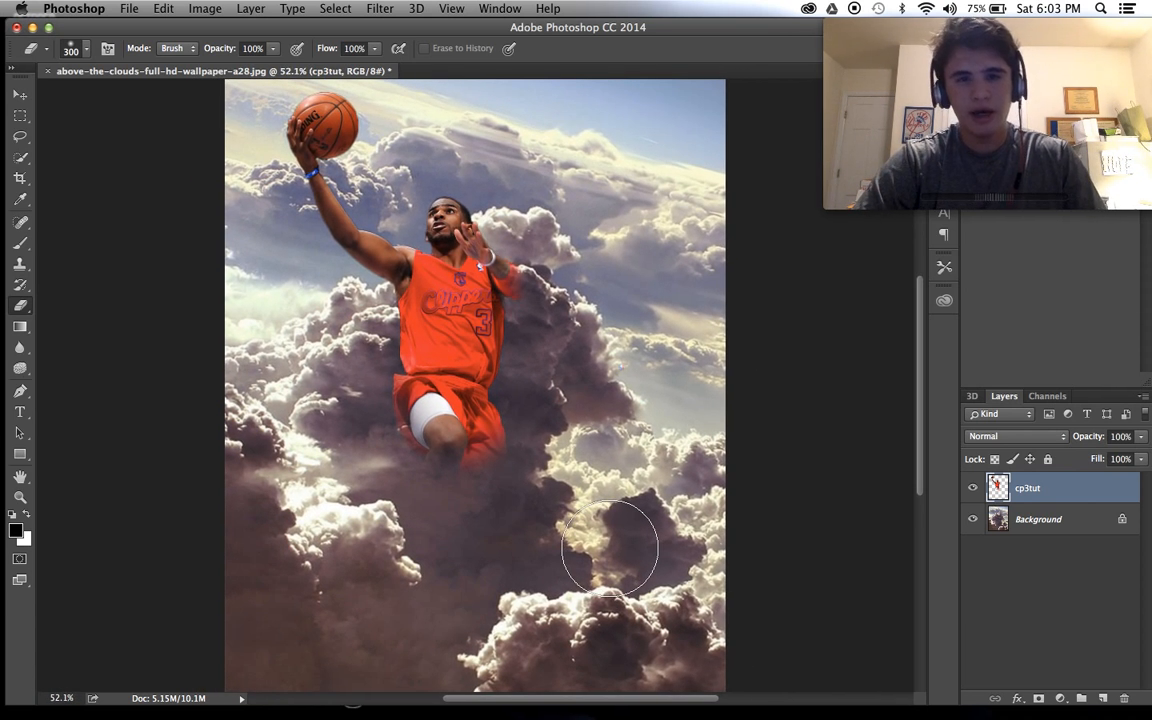
scroll(610, 548, up, 5)
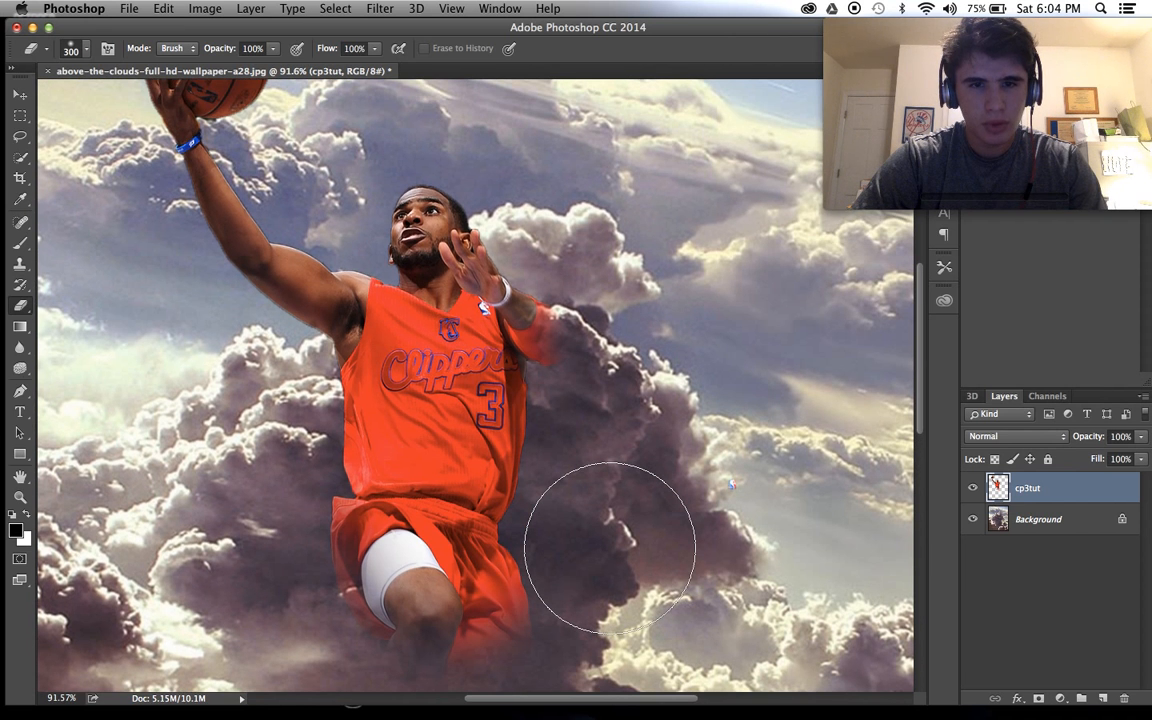
Add a black-to-white Gradient Map adjustment layer above the cp3tut layer
scroll(610, 548, down, 3)
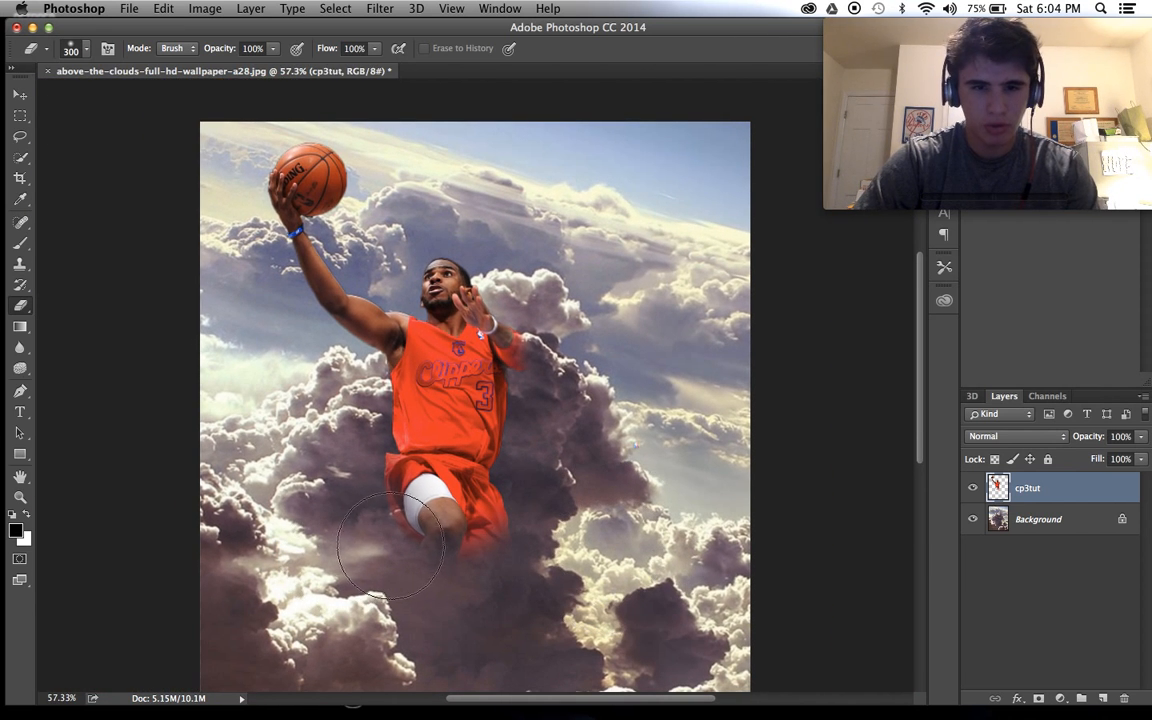
scroll(432, 588, down, 3)
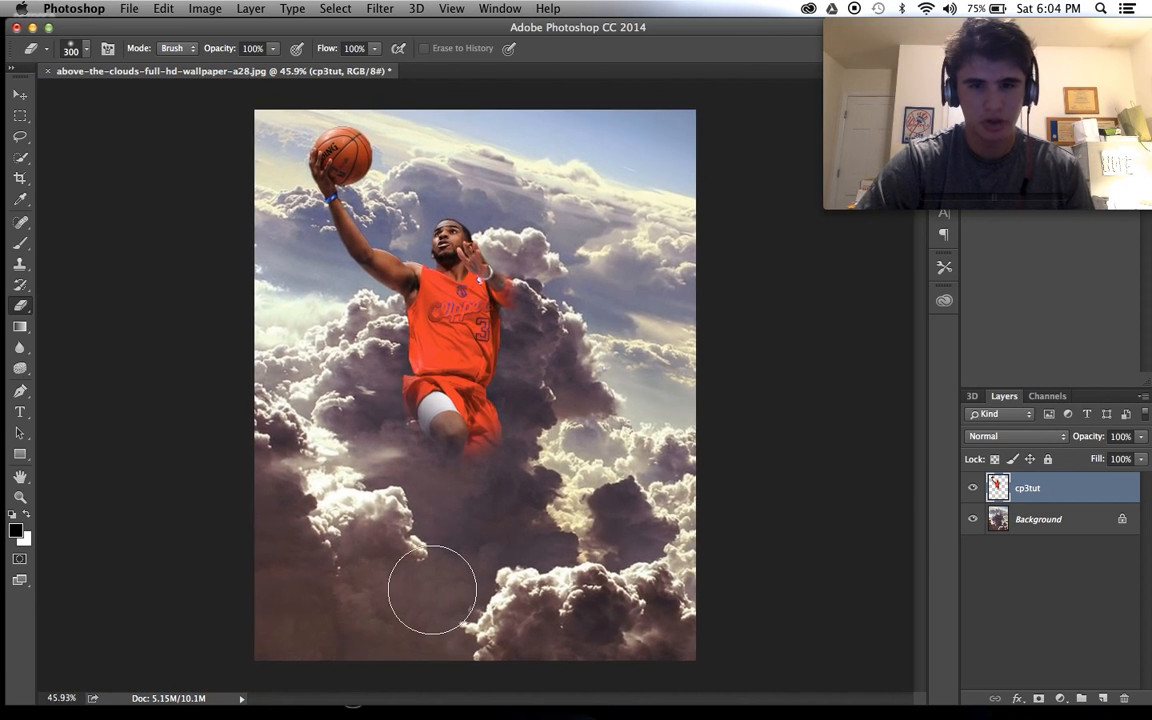
scroll(432, 588, up, 2)
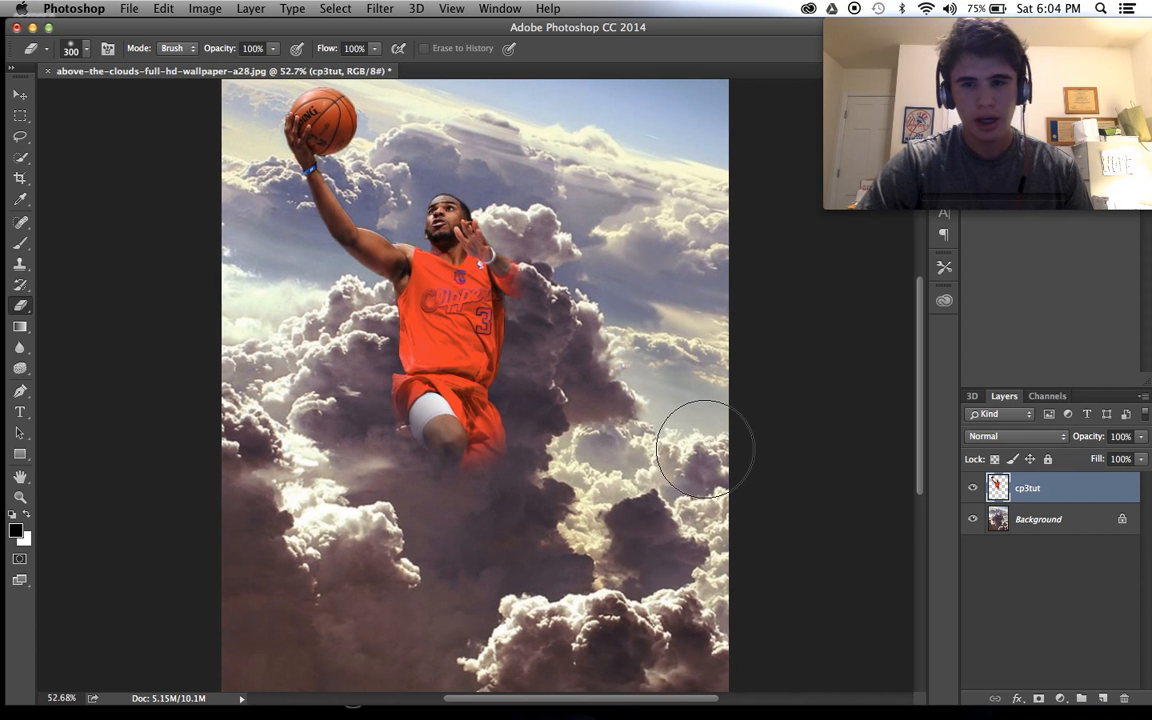
scroll(702, 442, down, 1)
scroll(702, 442, up, 1)
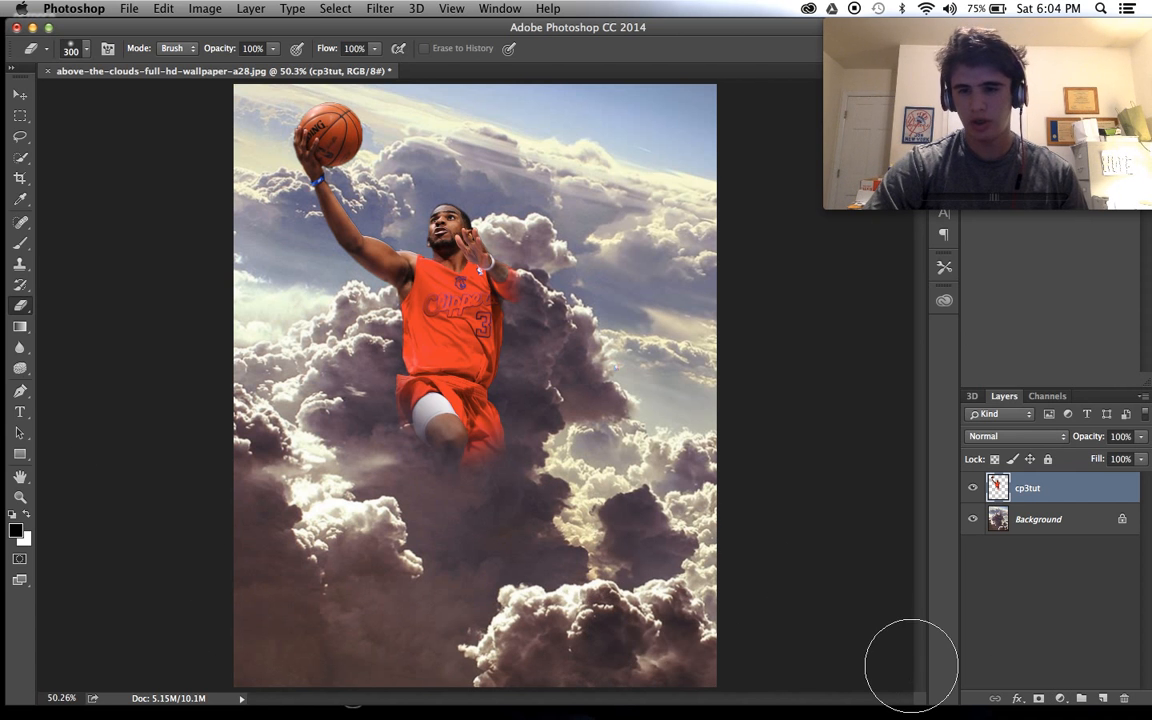
click(1062, 697)
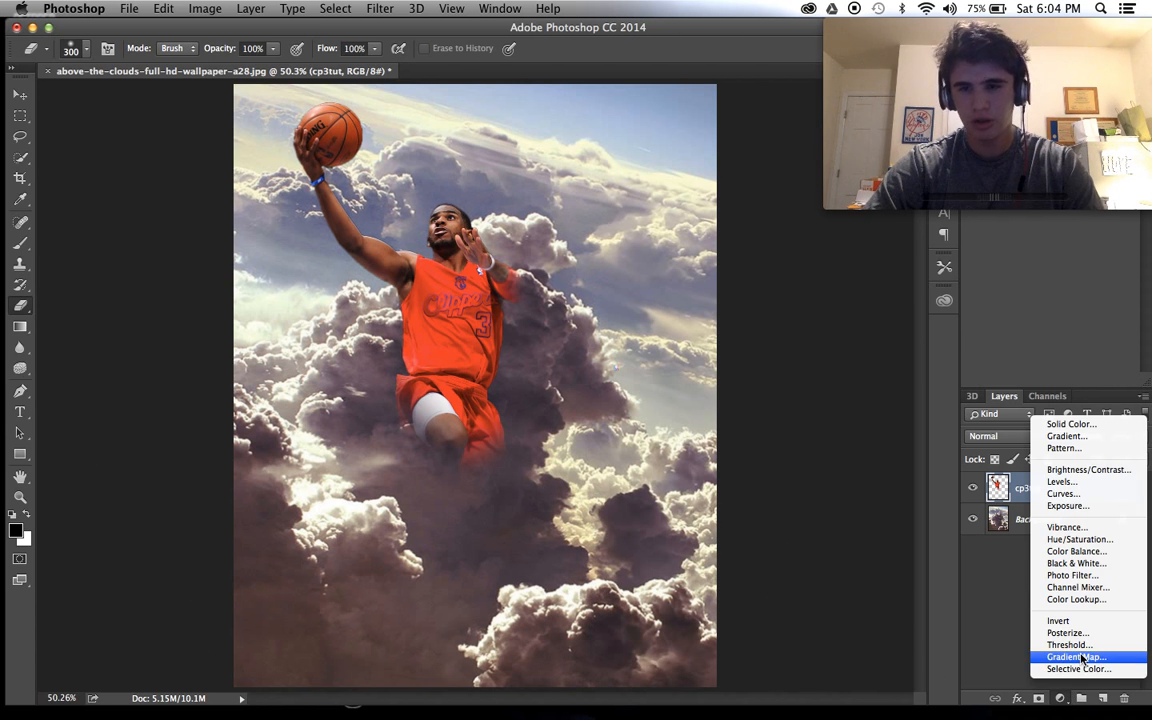
click(1074, 657)
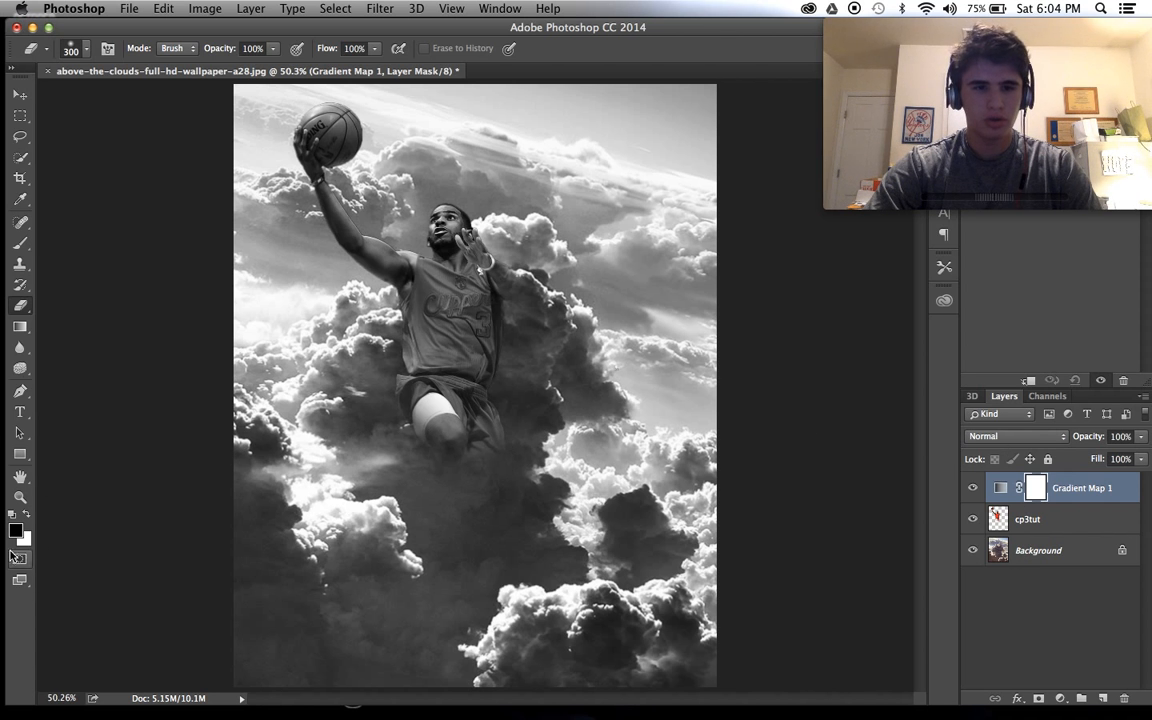
Try the Overlay blend mode on the gradient map layer and settle on Soft Light
click(976, 440)
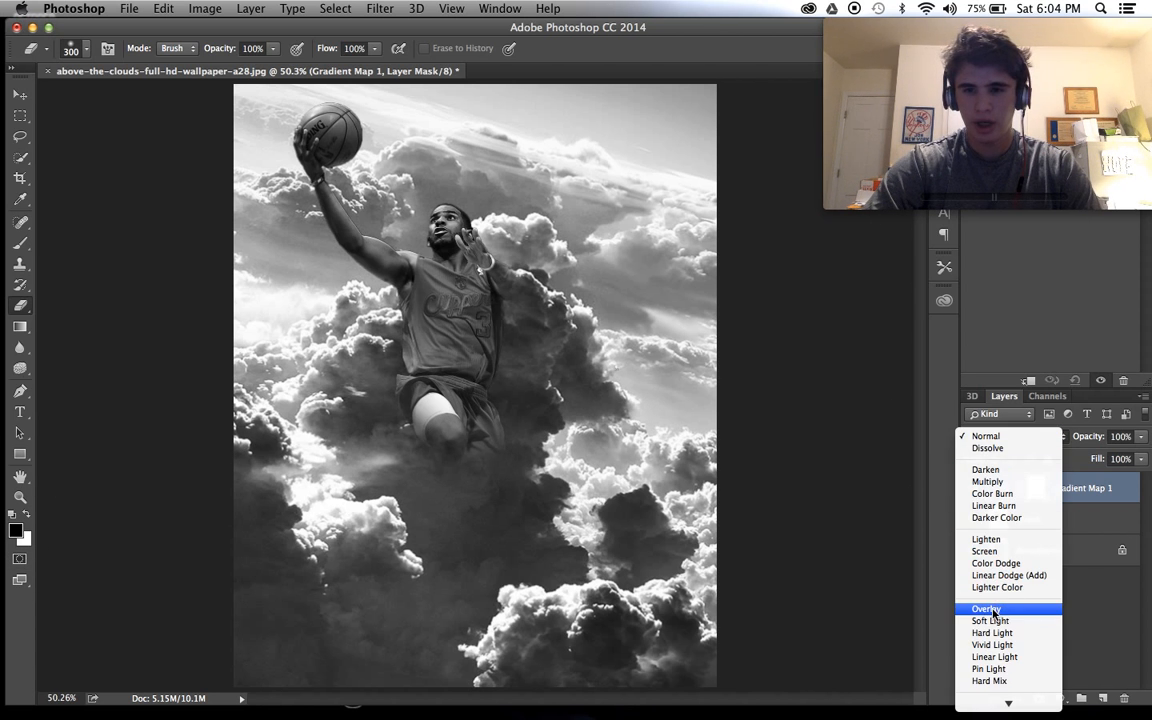
click(960, 607)
scroll(780, 463, up, 2)
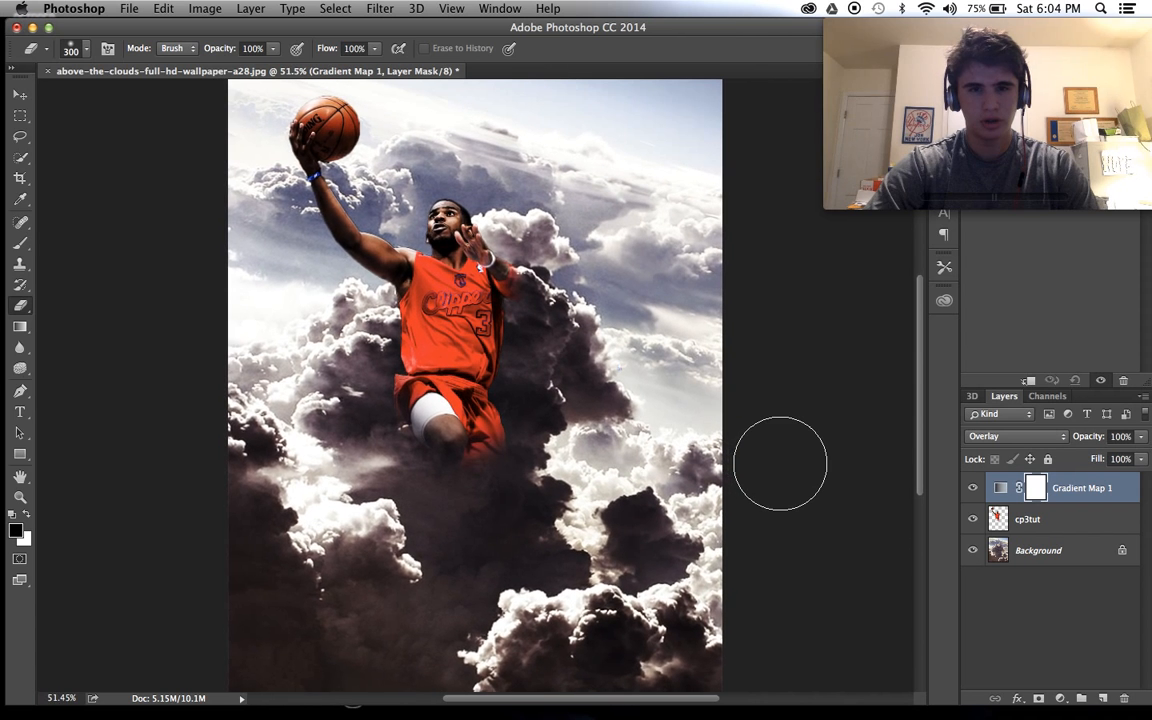
click(1010, 438)
click(1004, 440)
click(1004, 437)
click(992, 448)
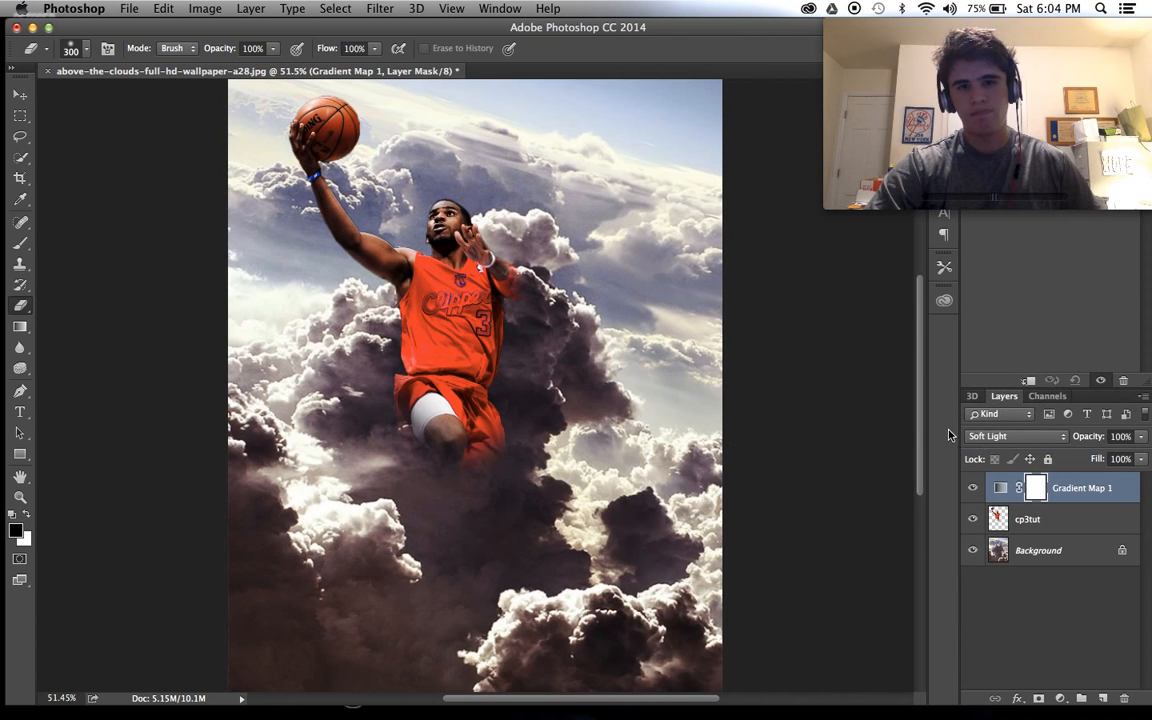
scroll(713, 443, up, 4)
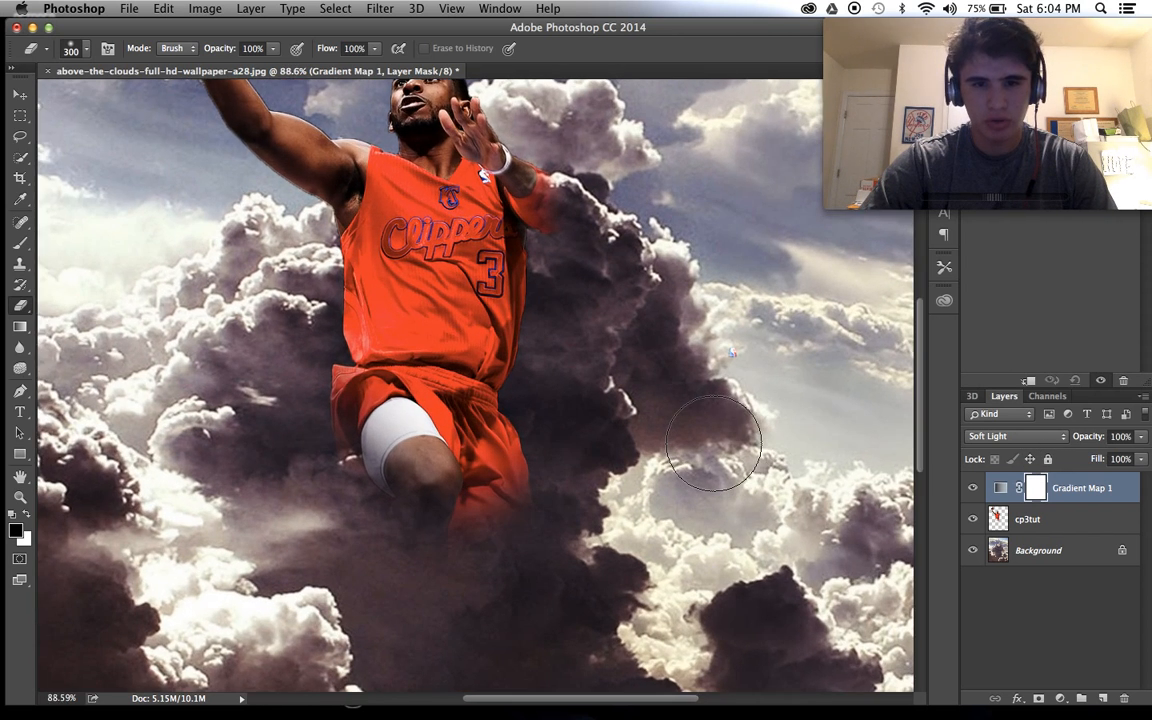
scroll(713, 443, down, 5)
scroll(713, 443, up, 1)
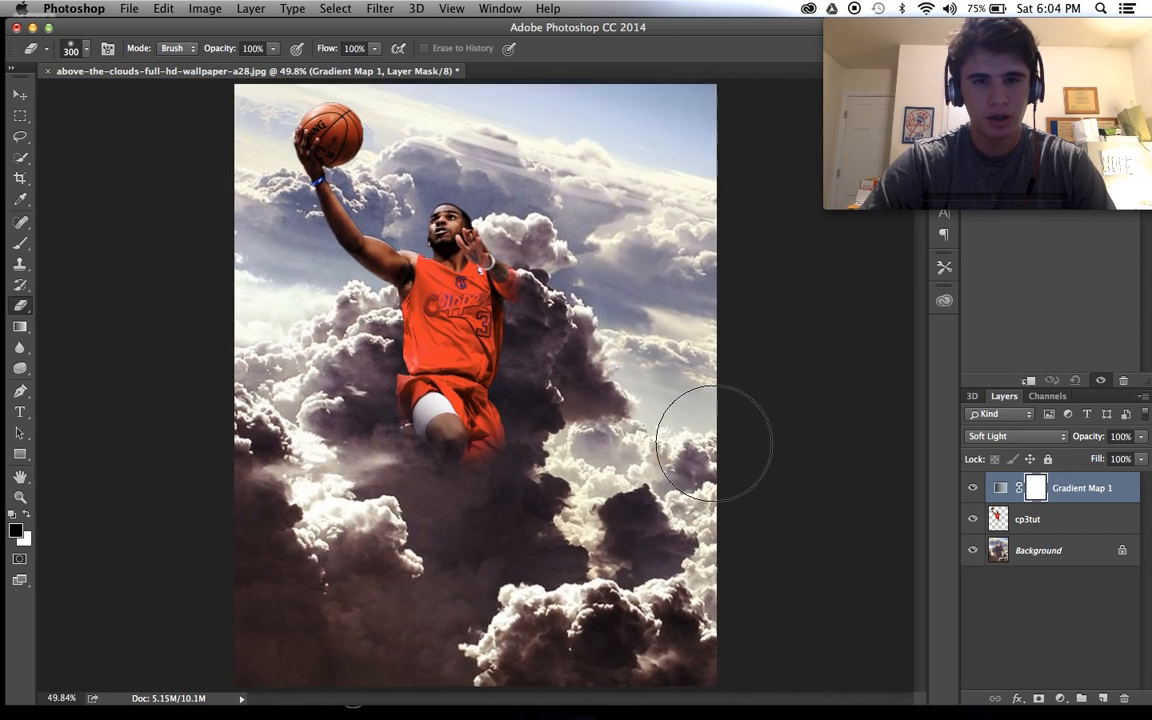
Duplicate the Gradient Map 1 layer and set the copy's blend mode to Screen
key(super+j)
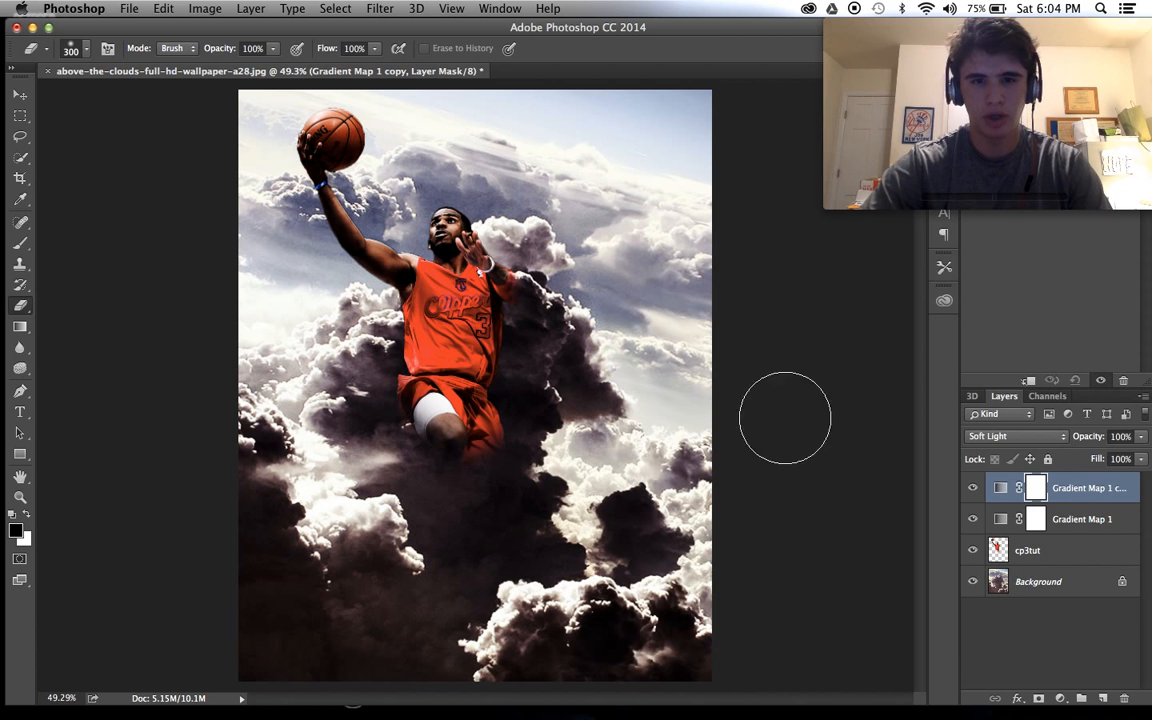
click(1026, 438)
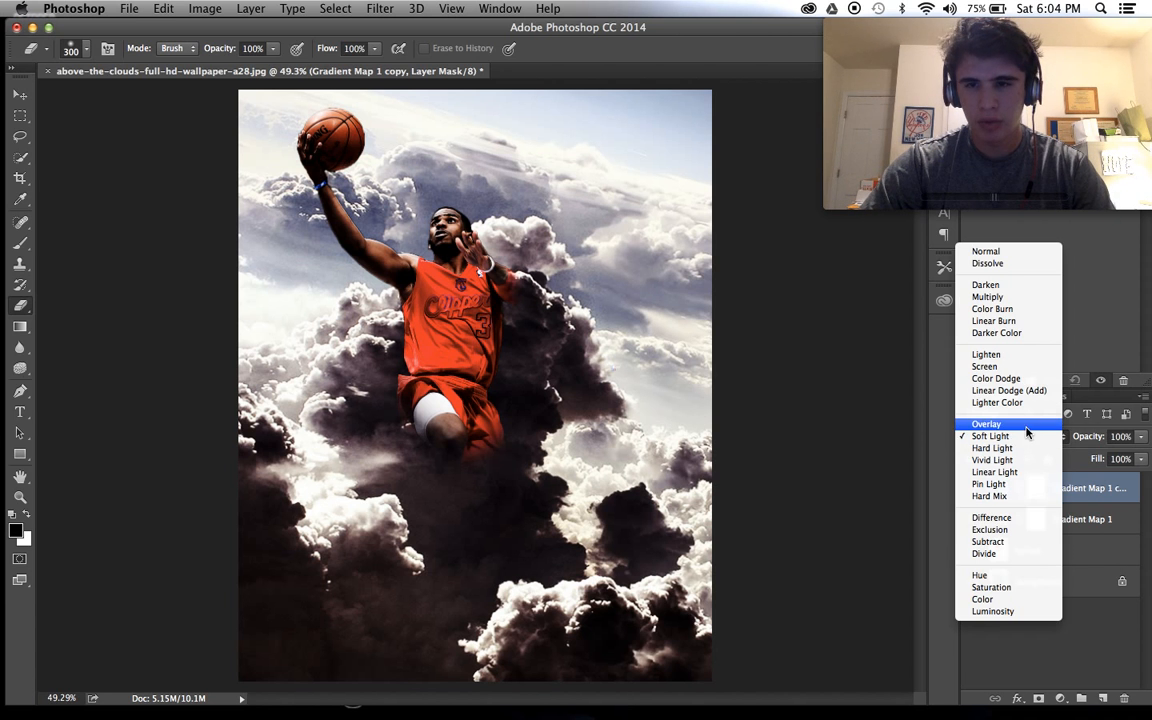
click(1013, 368)
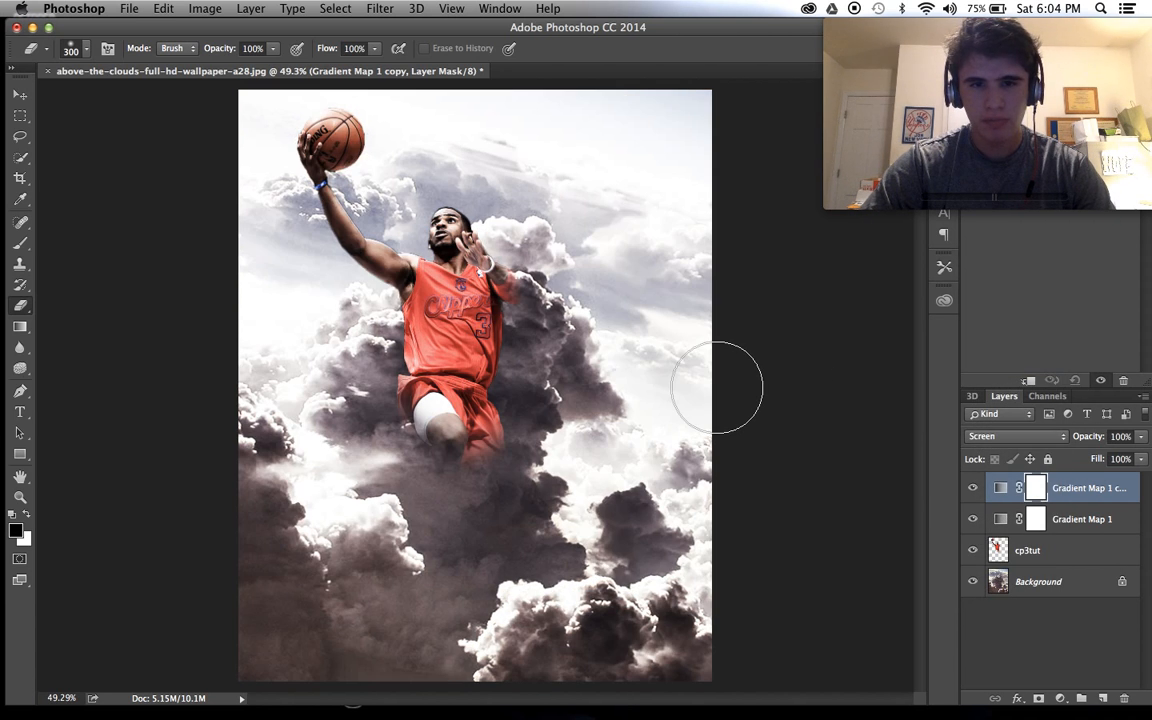
scroll(717, 388, up, 1)
scroll(717, 388, up, 3)
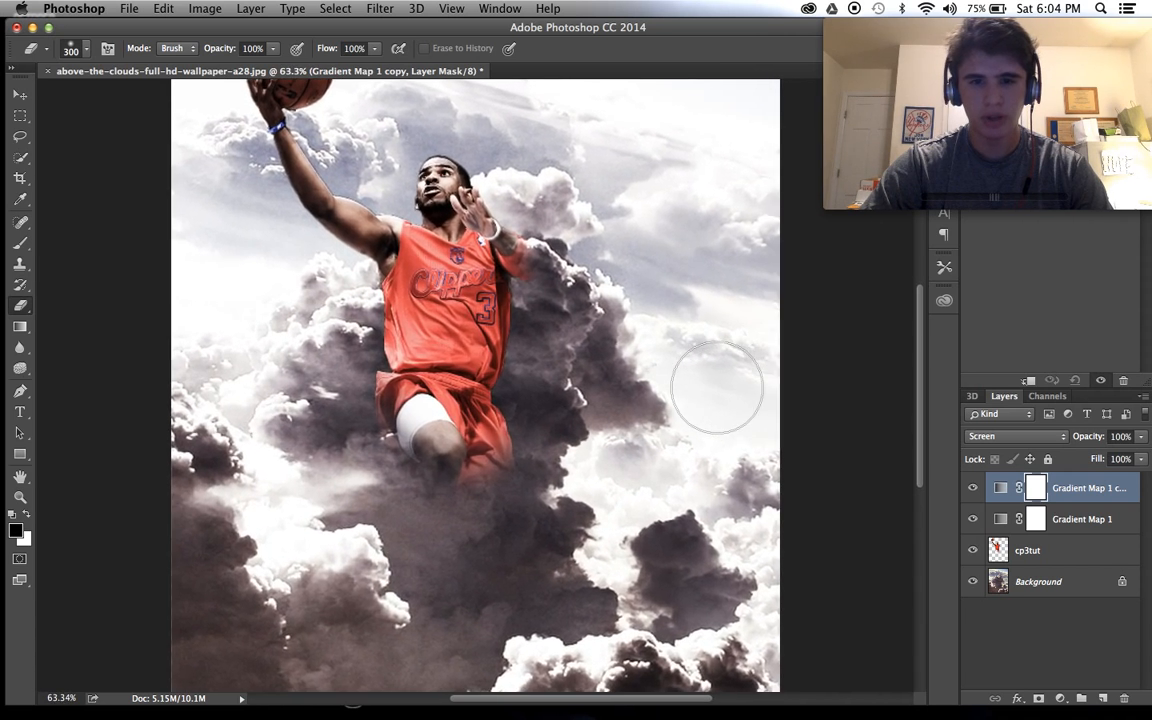
scroll(717, 388, down, 3)
scroll(717, 388, down, 3)
scroll(717, 388, up, 2)
scroll(717, 388, up, 1)
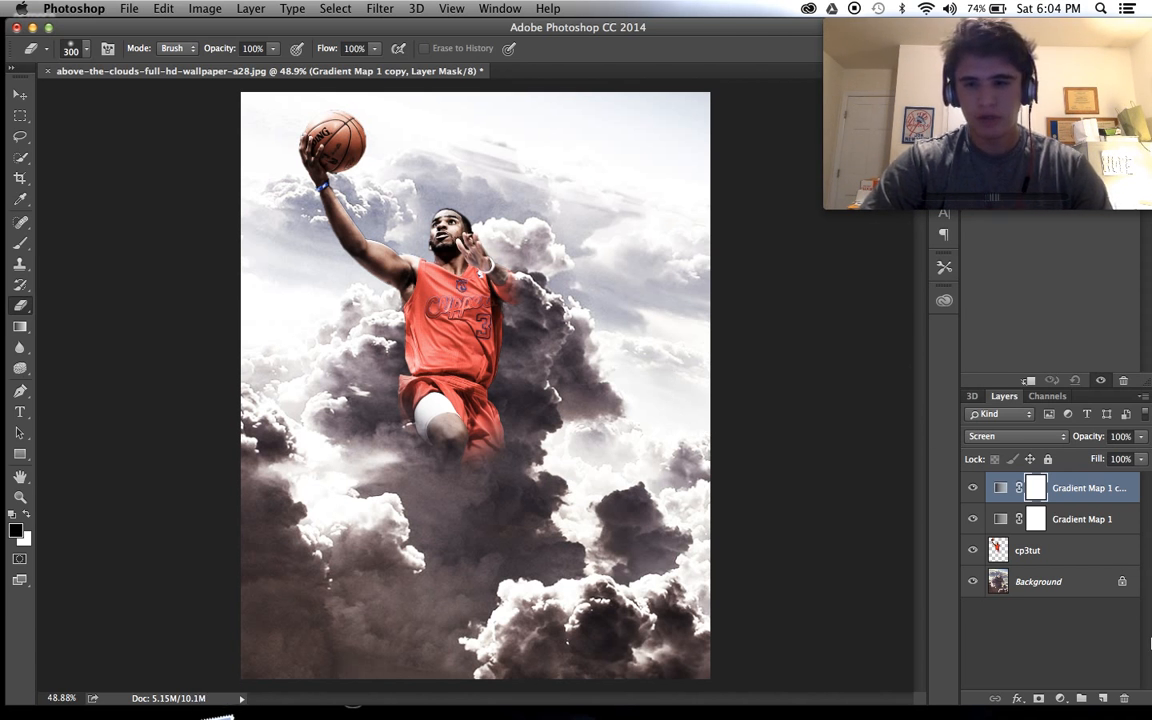
Add an Exposure adjustment layer directly above cp3tut and lower its exposure to darken the player and clouds
click(1058, 549)
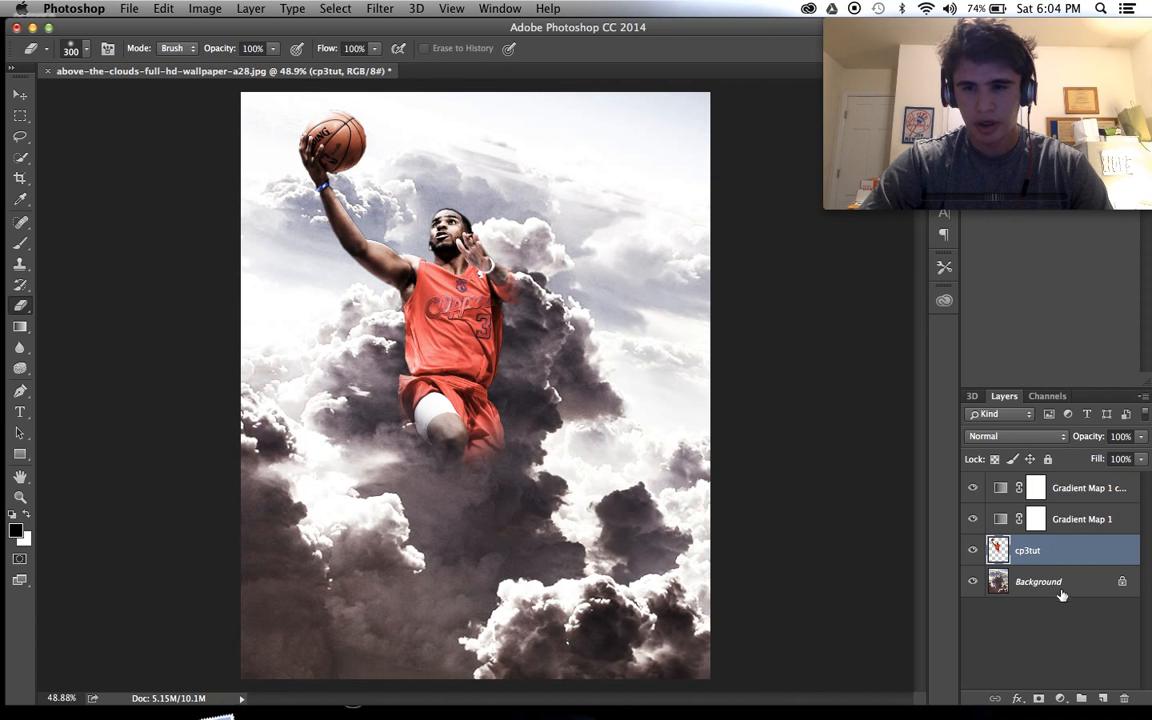
click(1060, 698)
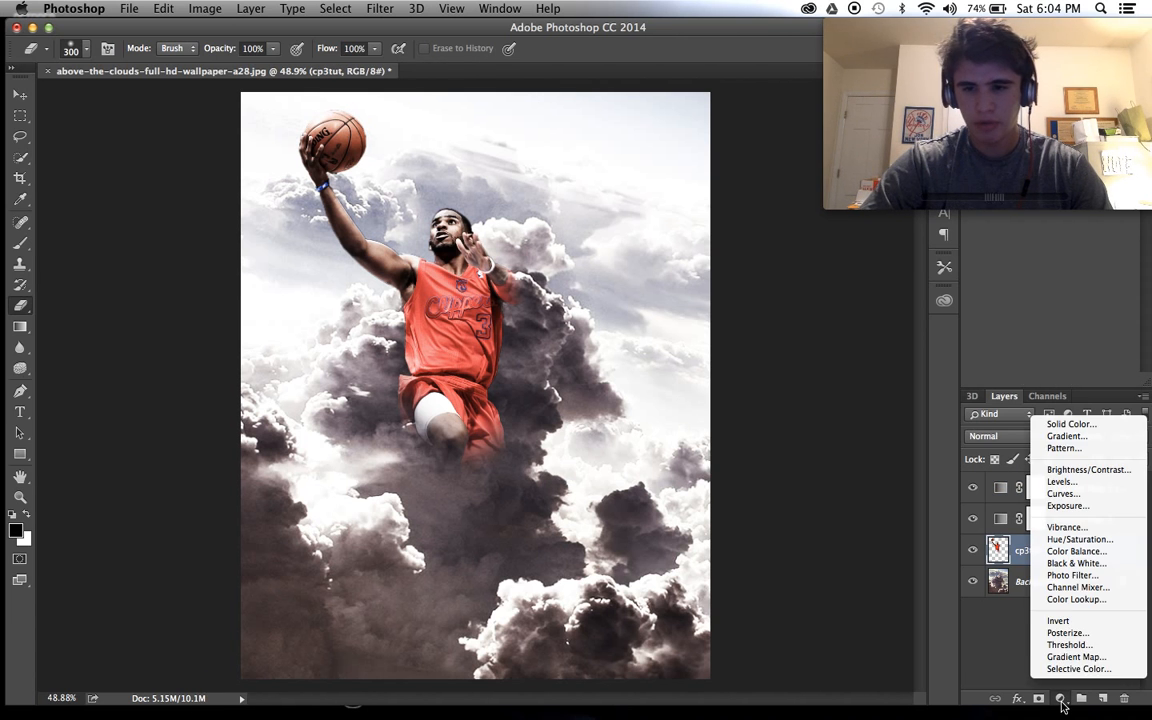
click(1100, 507)
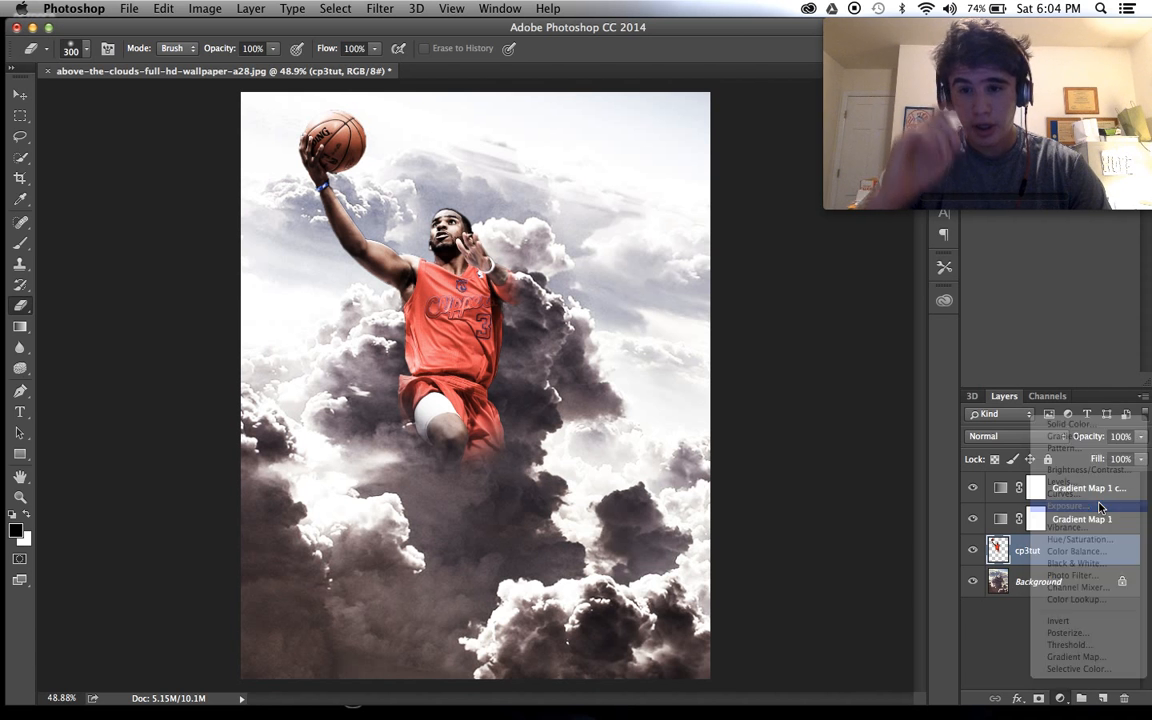
drag(978, 61, 818, 324)
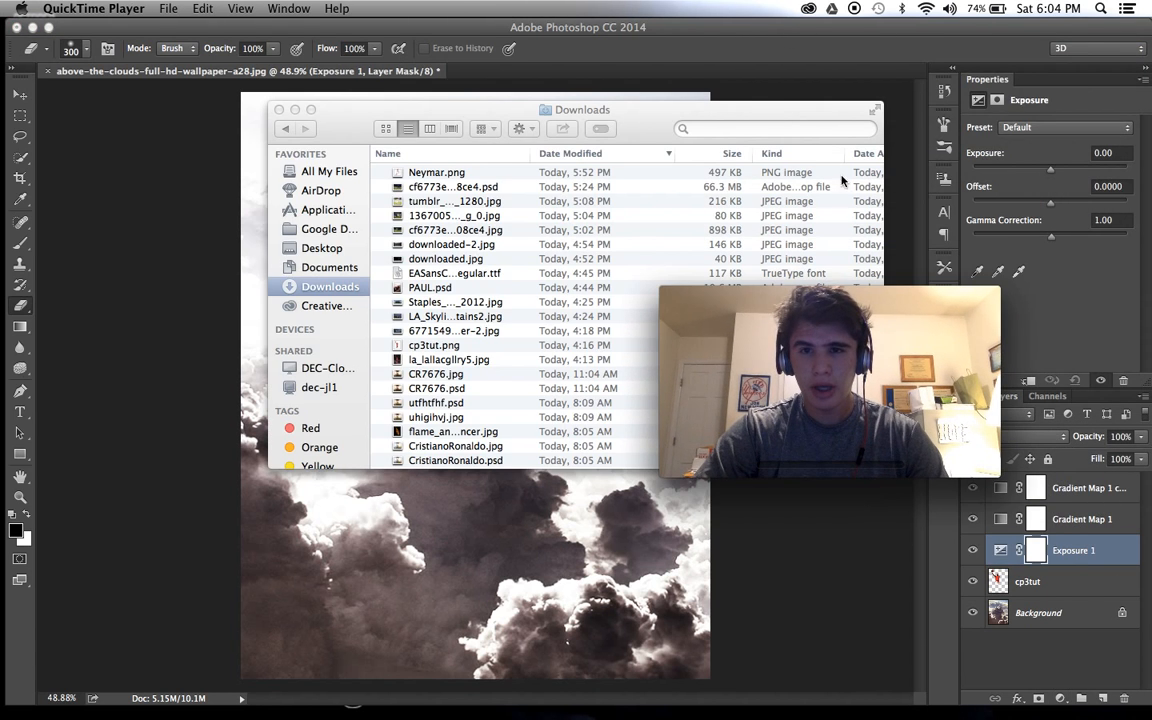
click(1028, 158)
mouse_move(1051, 172)
mouse_down()
mouse_move(1022, 172)
mouse_move(1035, 176)
mouse_up()
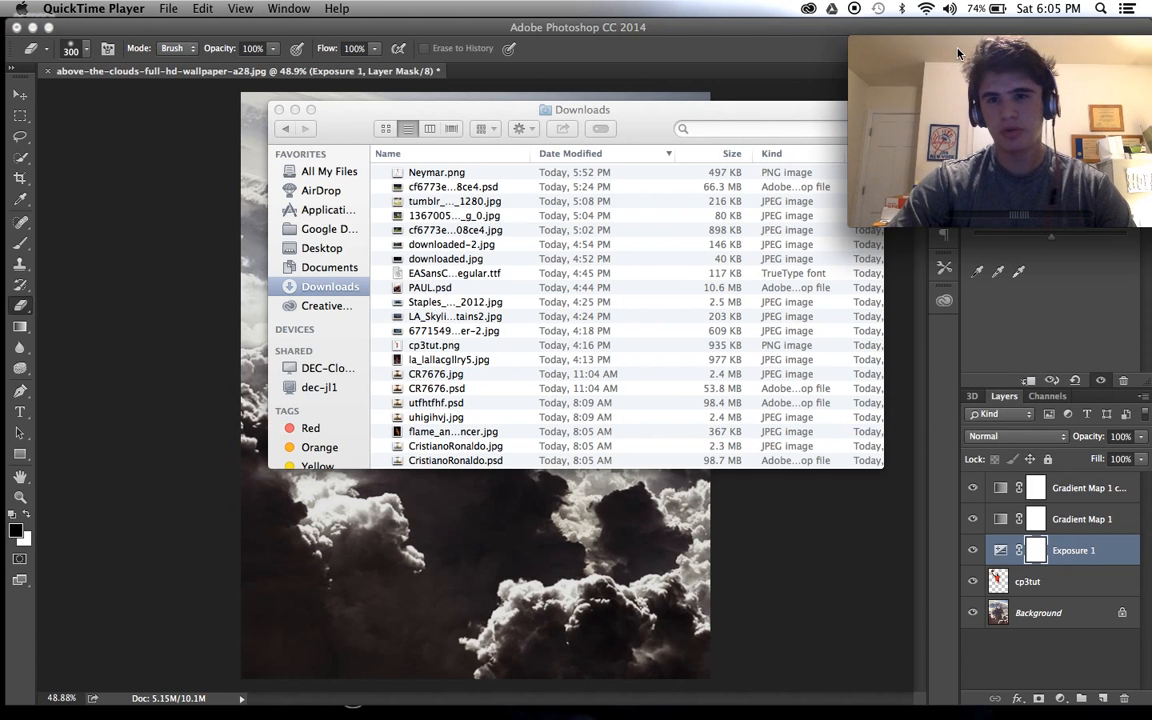
drag(958, 54, 936, 37)
click(649, 57)
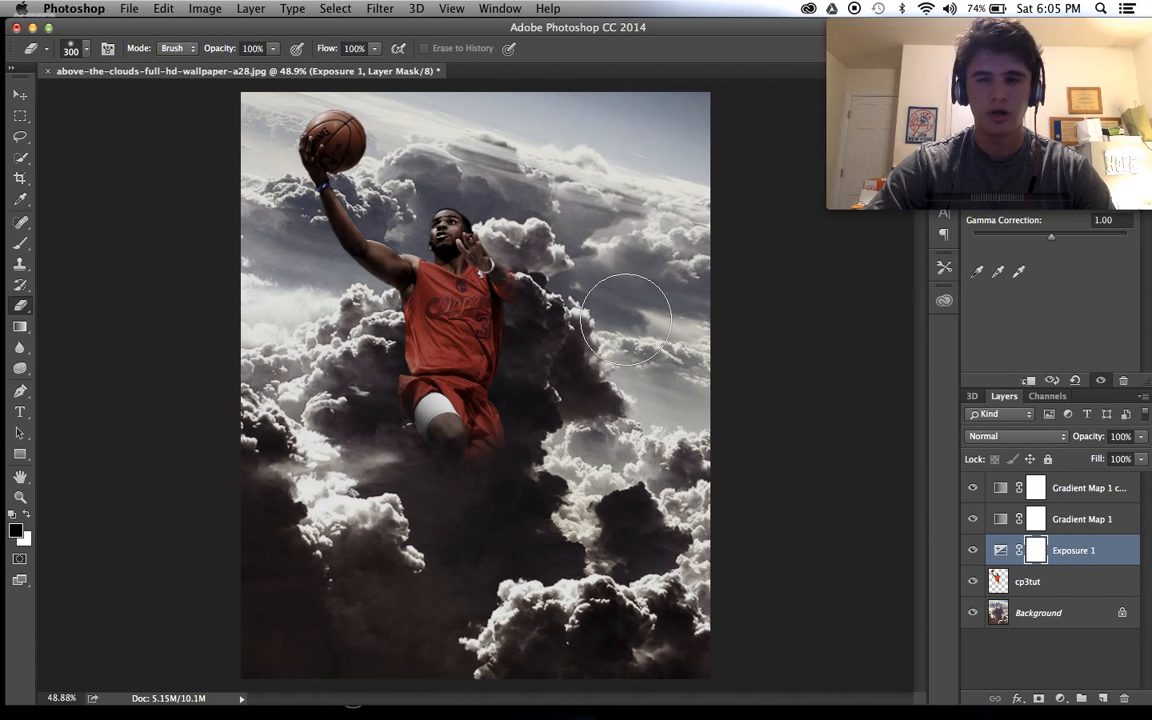
Switch to the Brush tool and choose a soft round tip at 23 px with 0% hardness
scroll(154, 303, up, 3)
key(b)
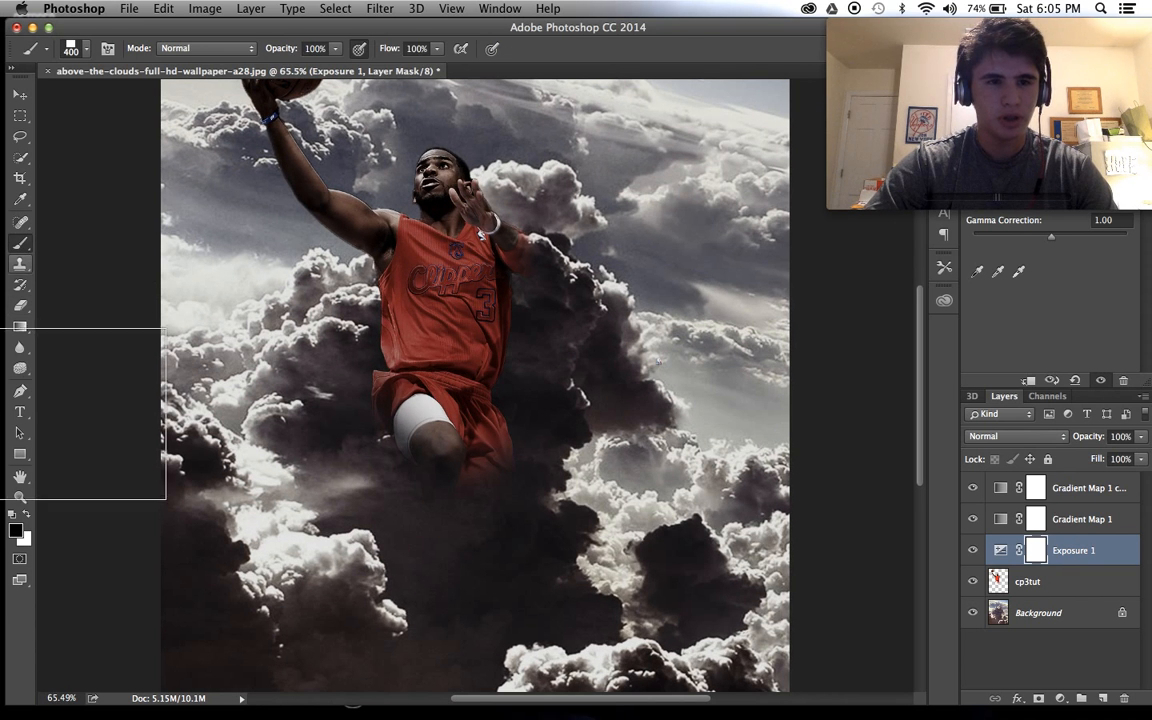
right_click(278, 204)
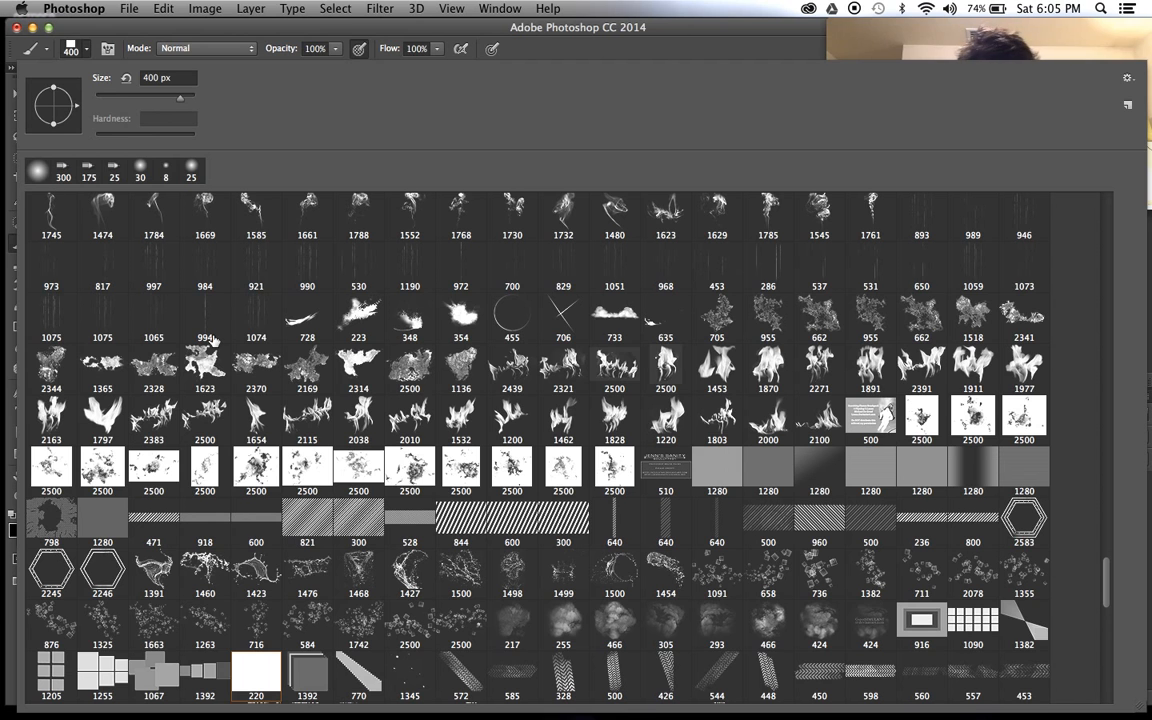
scroll(1080, 455, up, 5)
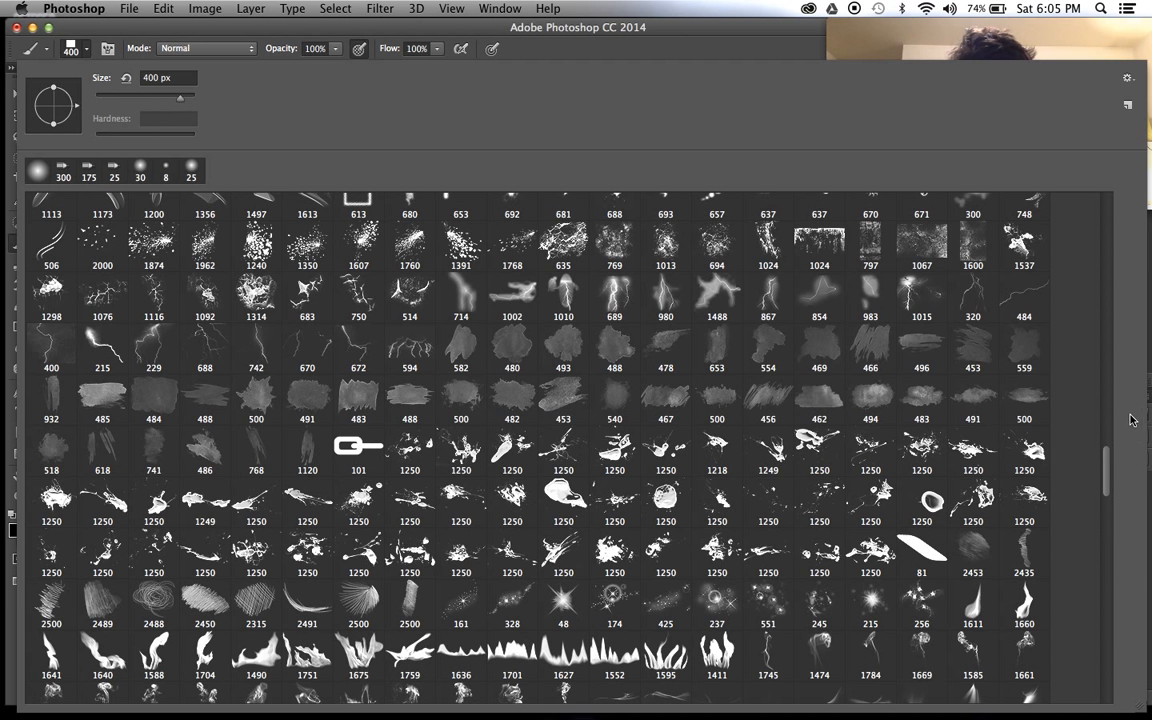
drag(1106, 470, 1125, 105)
click(50, 217)
drag(108, 95, 127, 100)
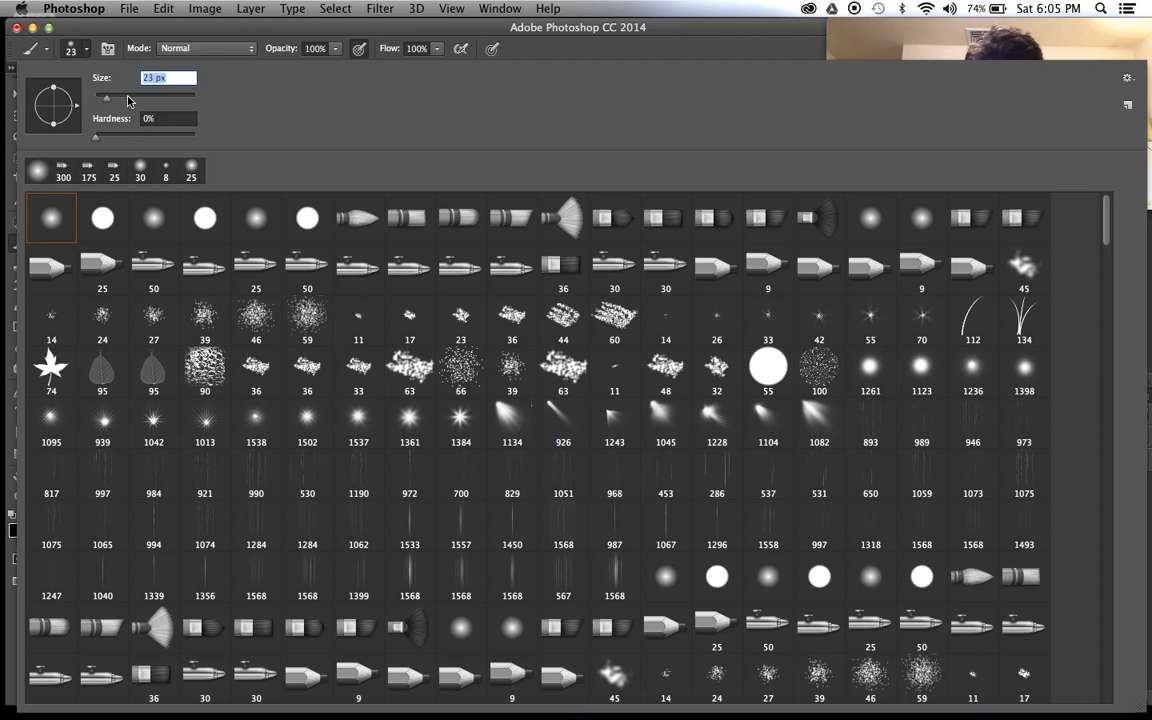
key(Return)
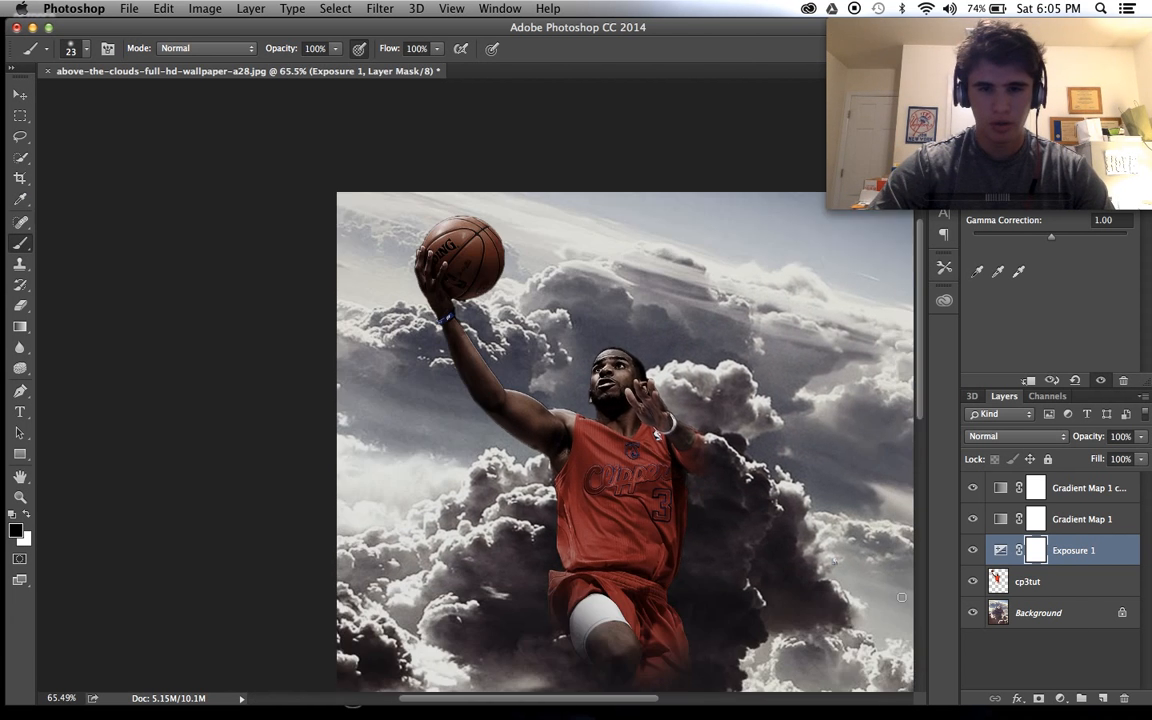
Set the brush opacity to 70% and paint black at 25 px on the Exposure 1 mask to brighten the player's raised arm and hand
scroll(484, 360, up, 2)
key(bracketright)
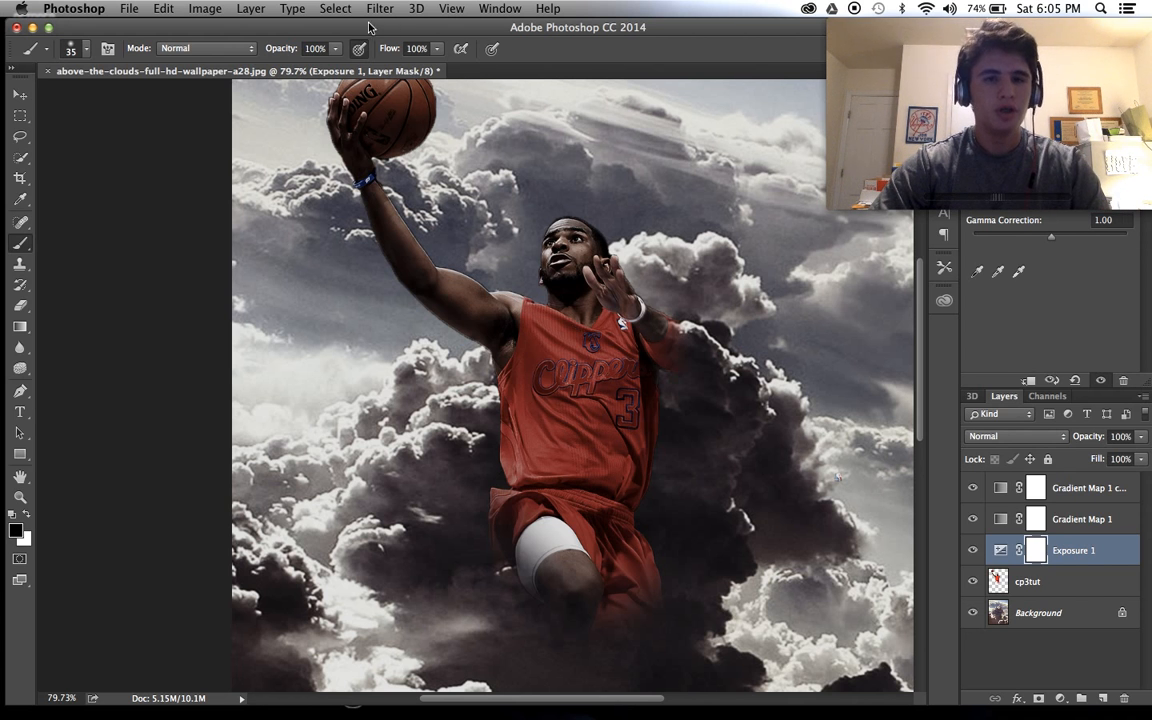
click(336, 50)
drag(336, 57, 321, 69)
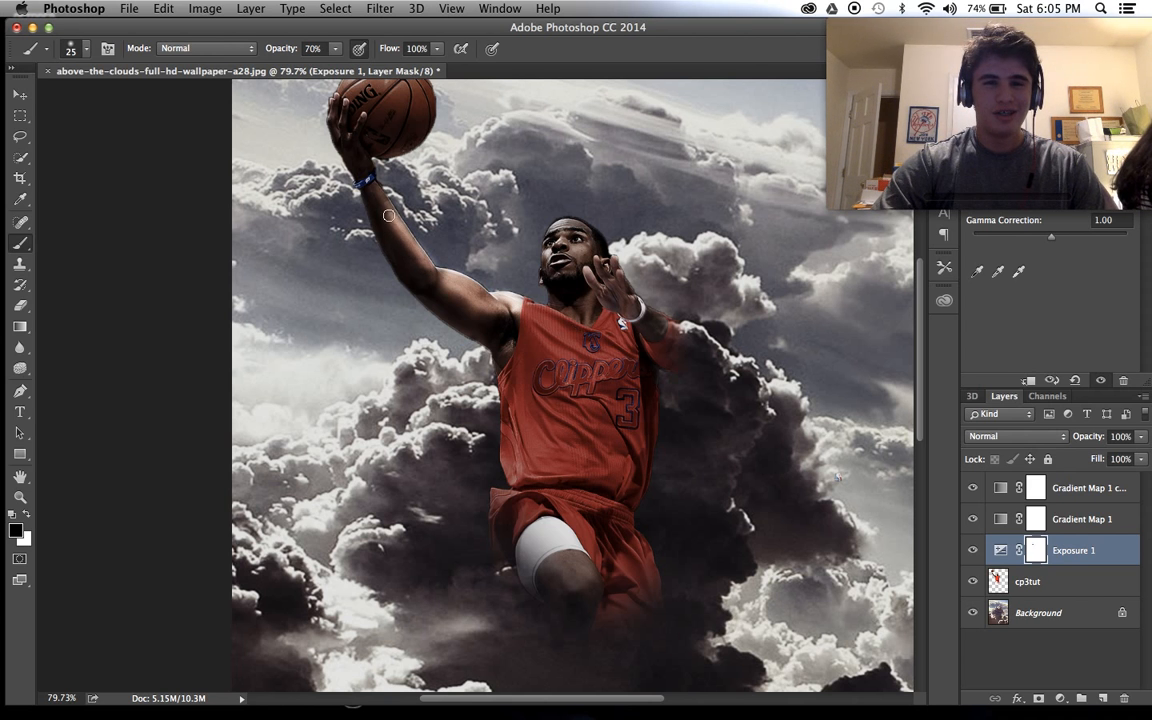
scroll(343, 134, up, 2)
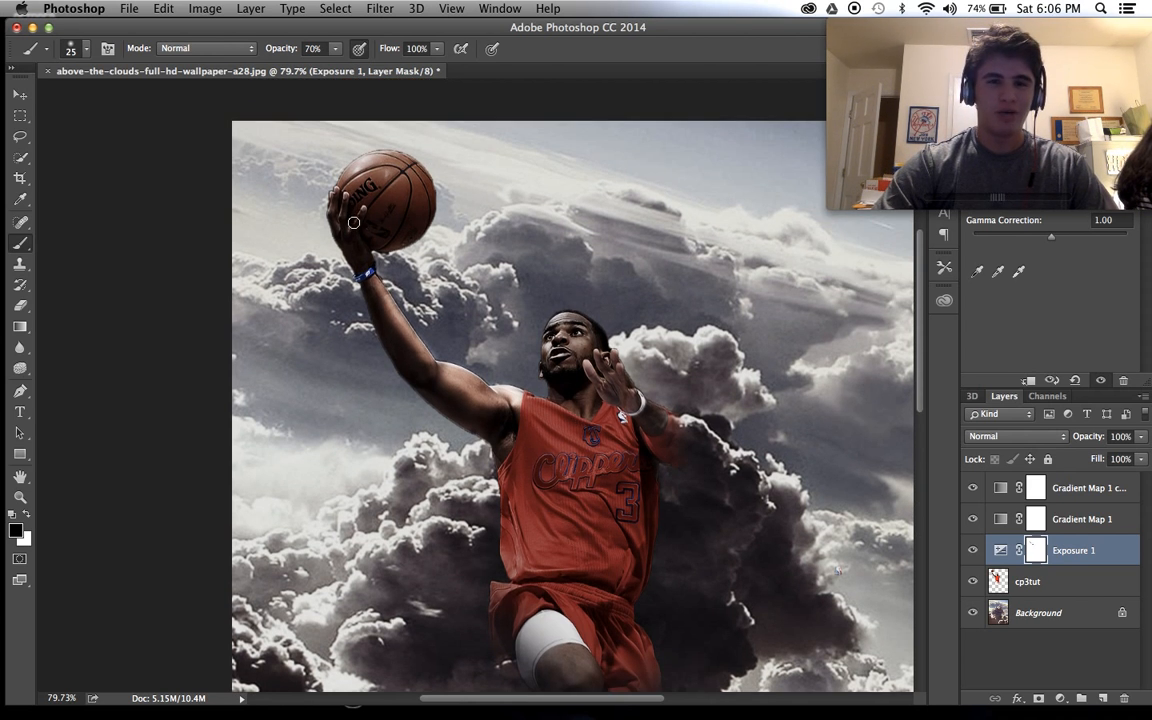
key(x)
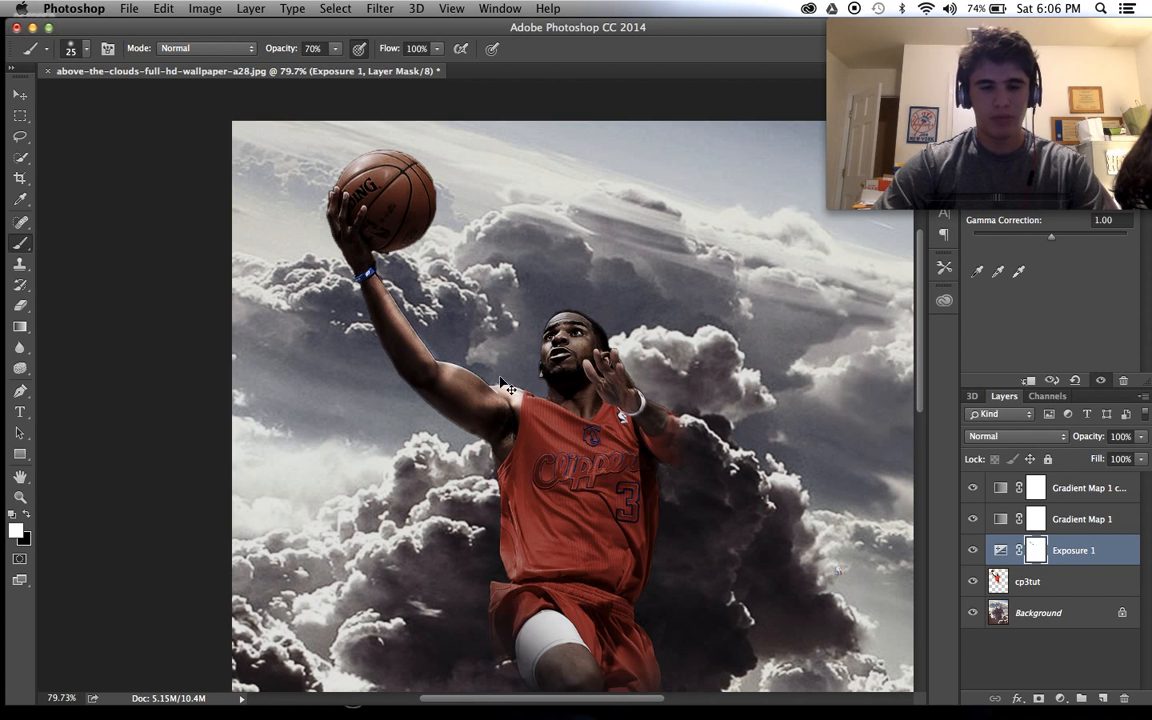
Brighten the basketball's upper area on the Exposure 1 mask with a 50 px black brush, and hide that layer to compare
scroll(383, 300, up, 5)
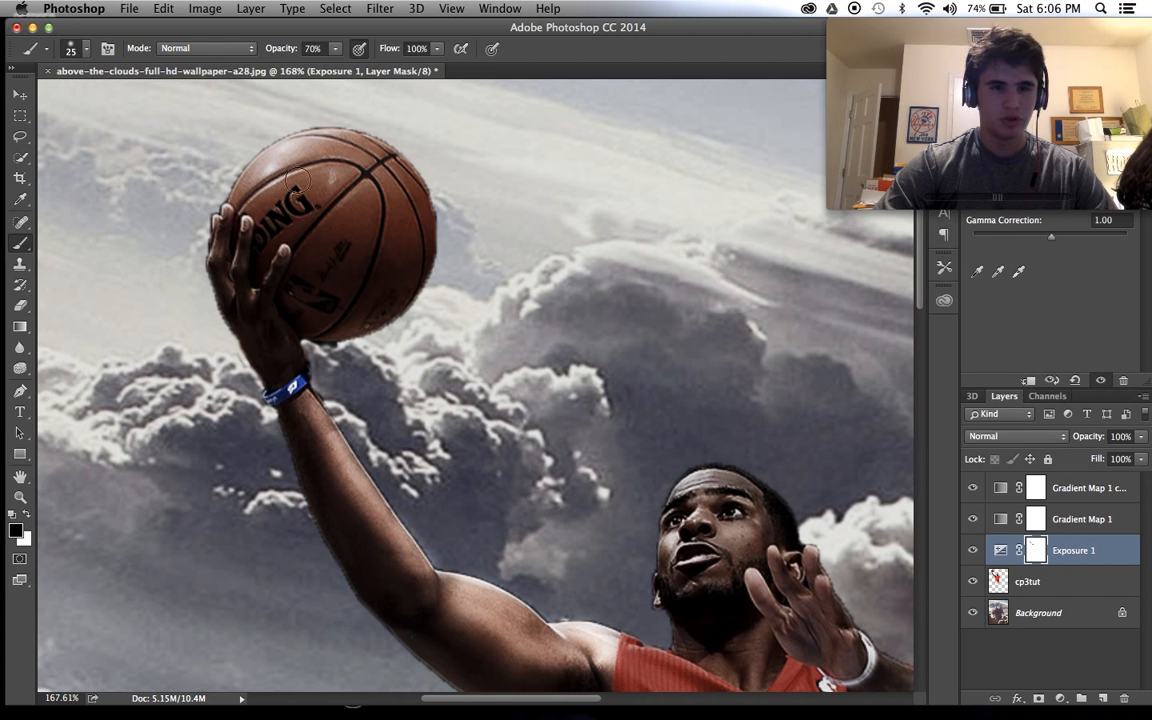
key(bracketright)
key(bracketright)
key(bracketright)
mouse_move(275, 205)
mouse_down()
mouse_move(260, 170)
mouse_move(290, 140)
mouse_move(244, 257)
mouse_move(295, 180)
mouse_up()
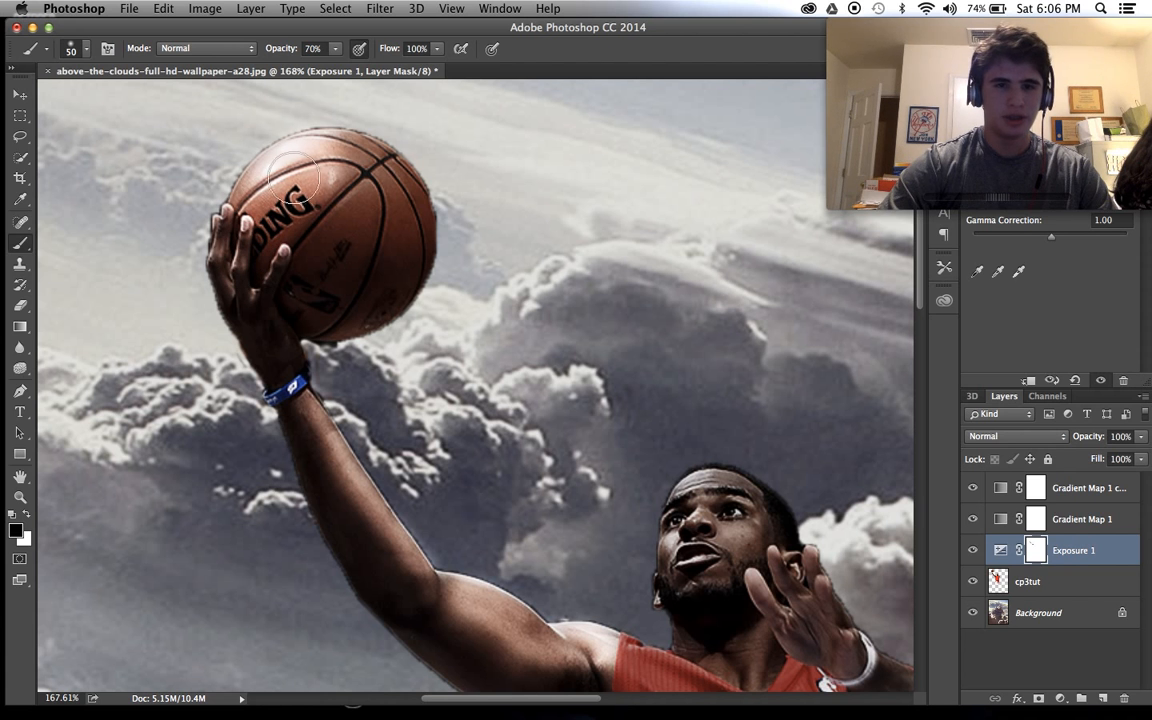
scroll(300, 176, down, 5)
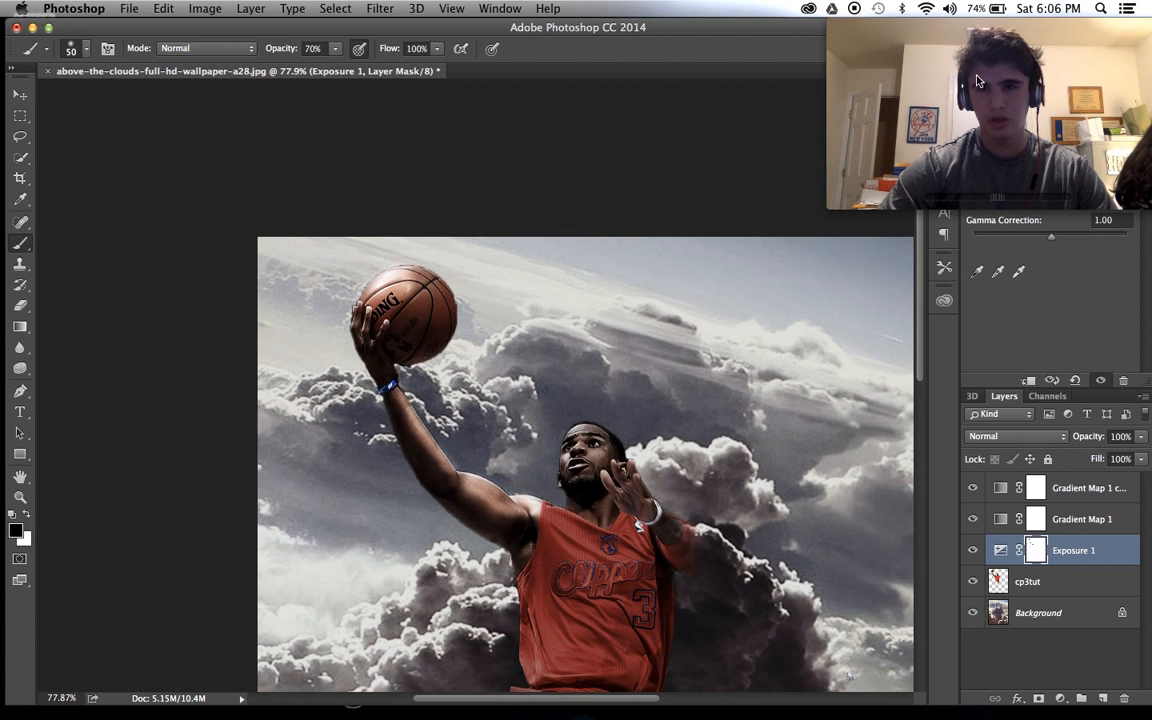
click(973, 551)
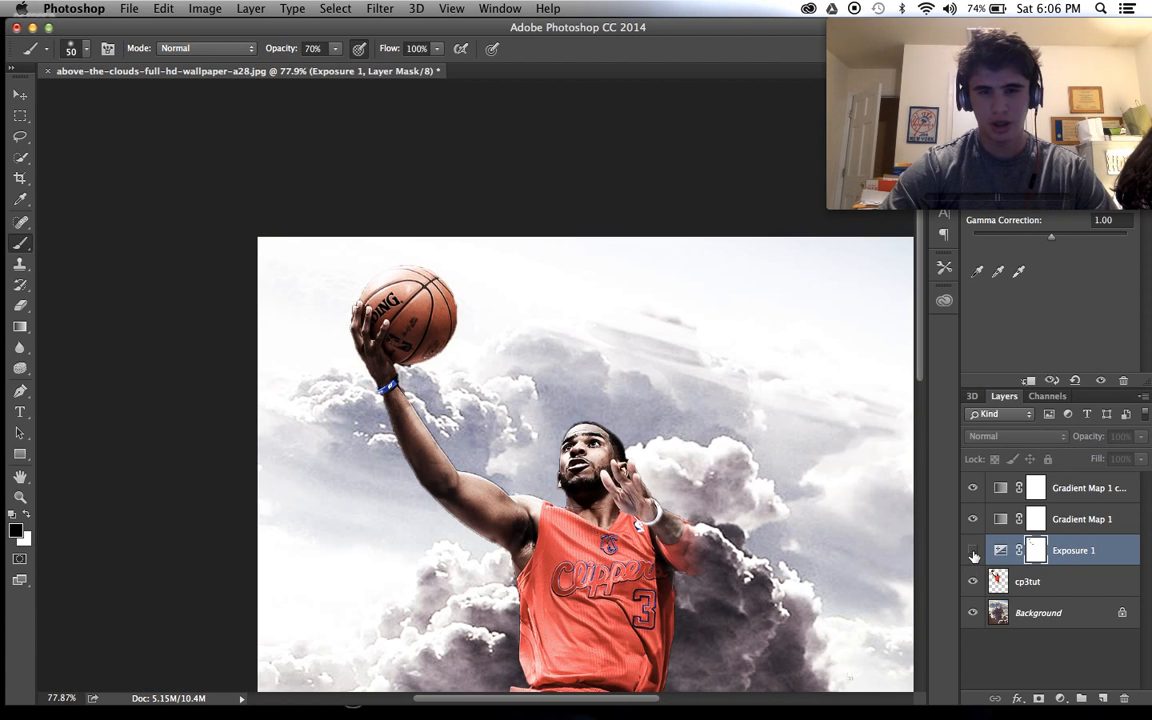
Toggle the Exposure 1 layer on and off to compare its effect, leaving it shown
click(973, 551)
click(973, 551)
click(973, 551)
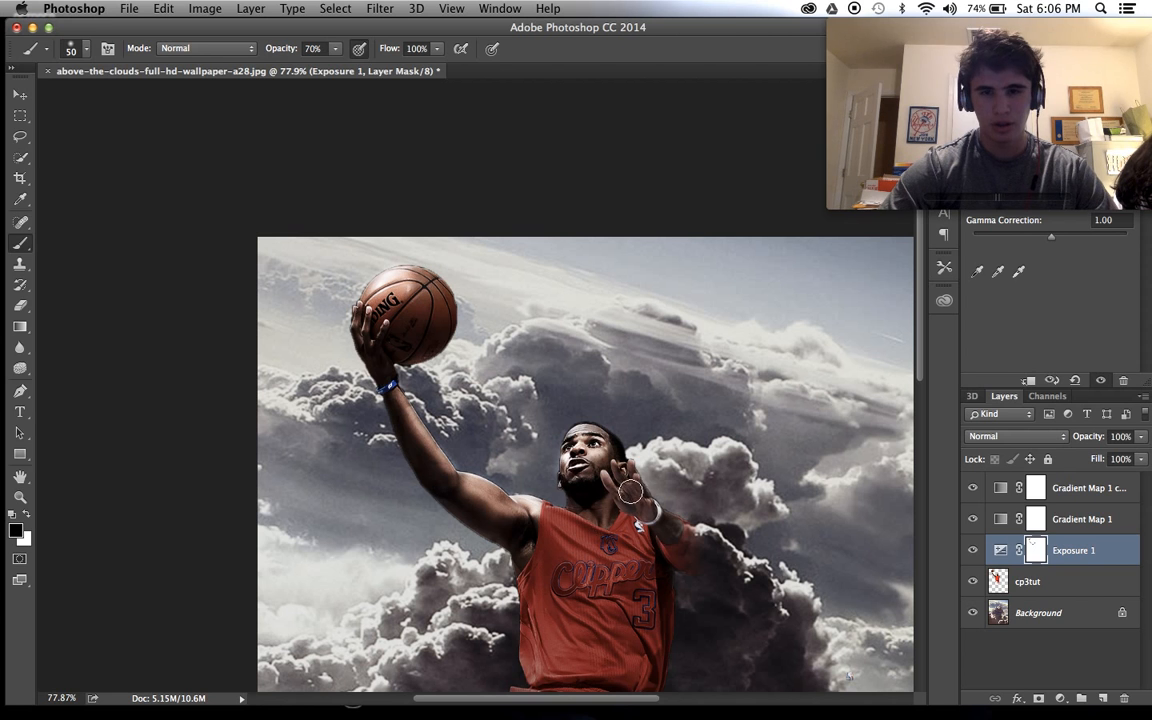
Brighten the jersey's edge on the Exposure 1 mask, and lower the brush opacity to 32% to lighten the rest of the jersey
scroll(612, 470, down, 5)
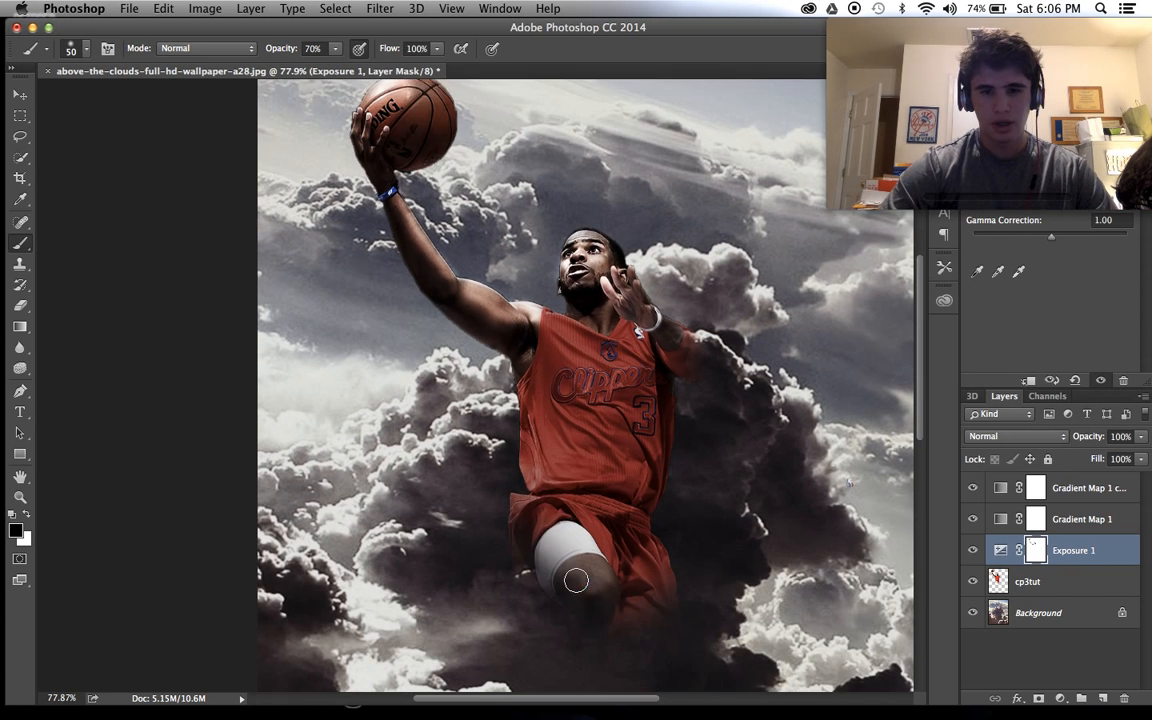
drag(542, 458, 529, 408)
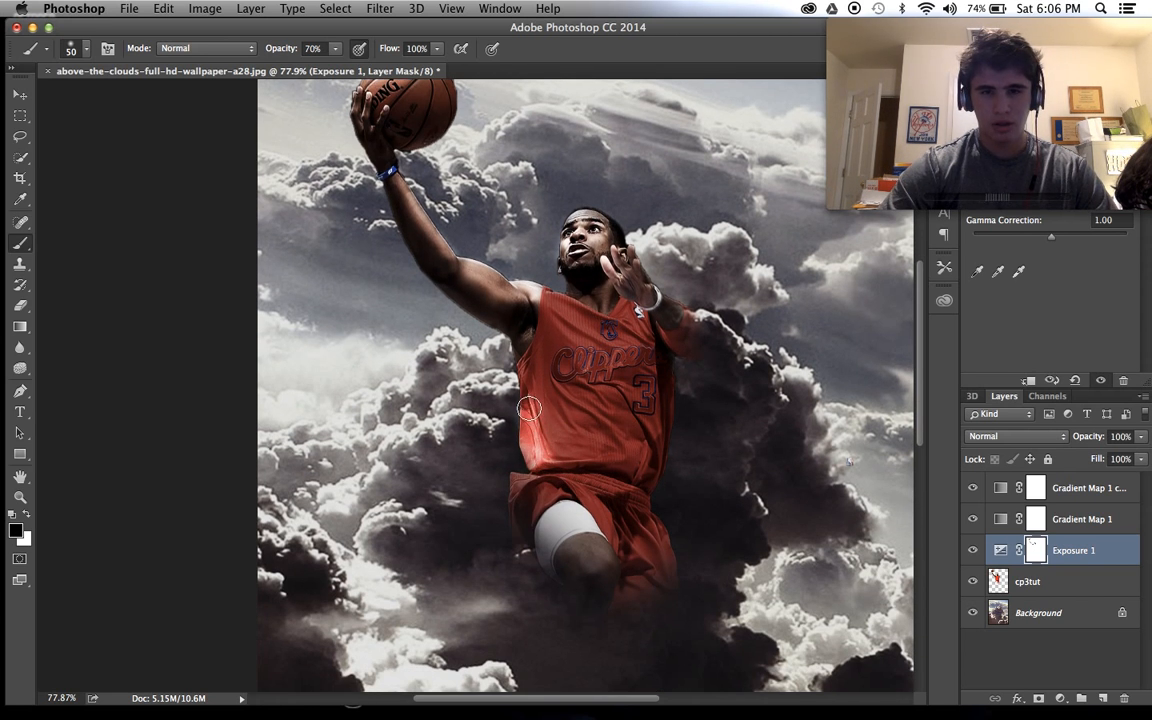
click(335, 48)
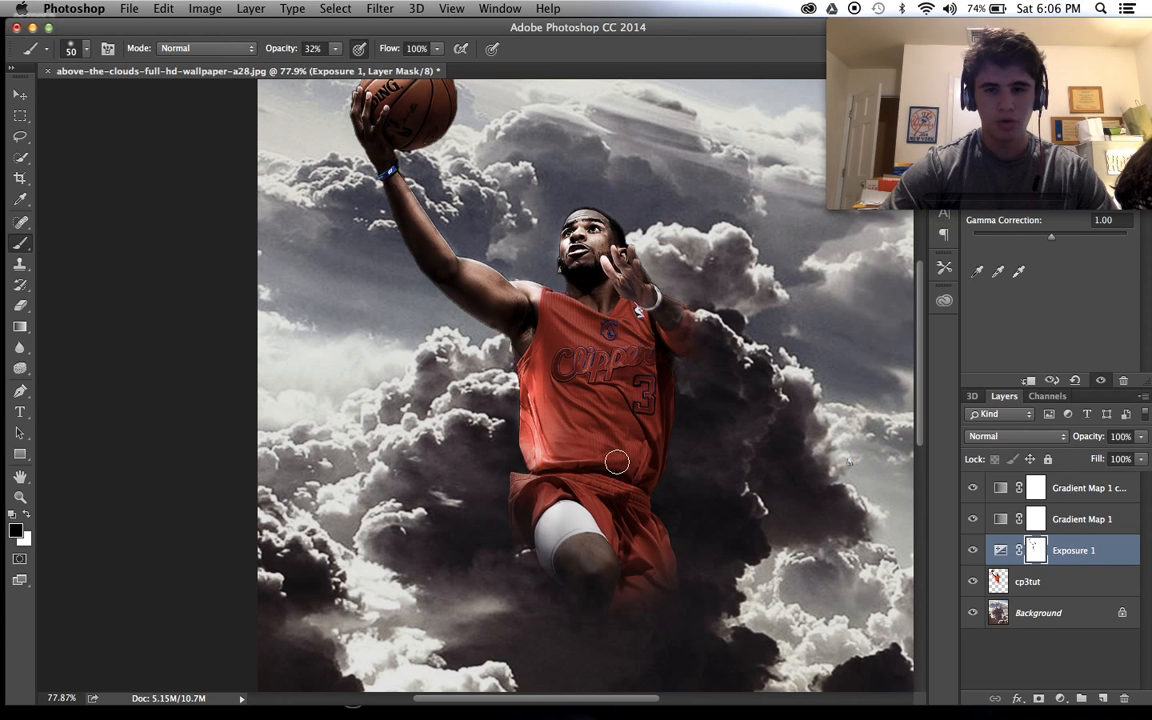
scroll(616, 461, up, 4)
scroll(616, 461, right, 4)
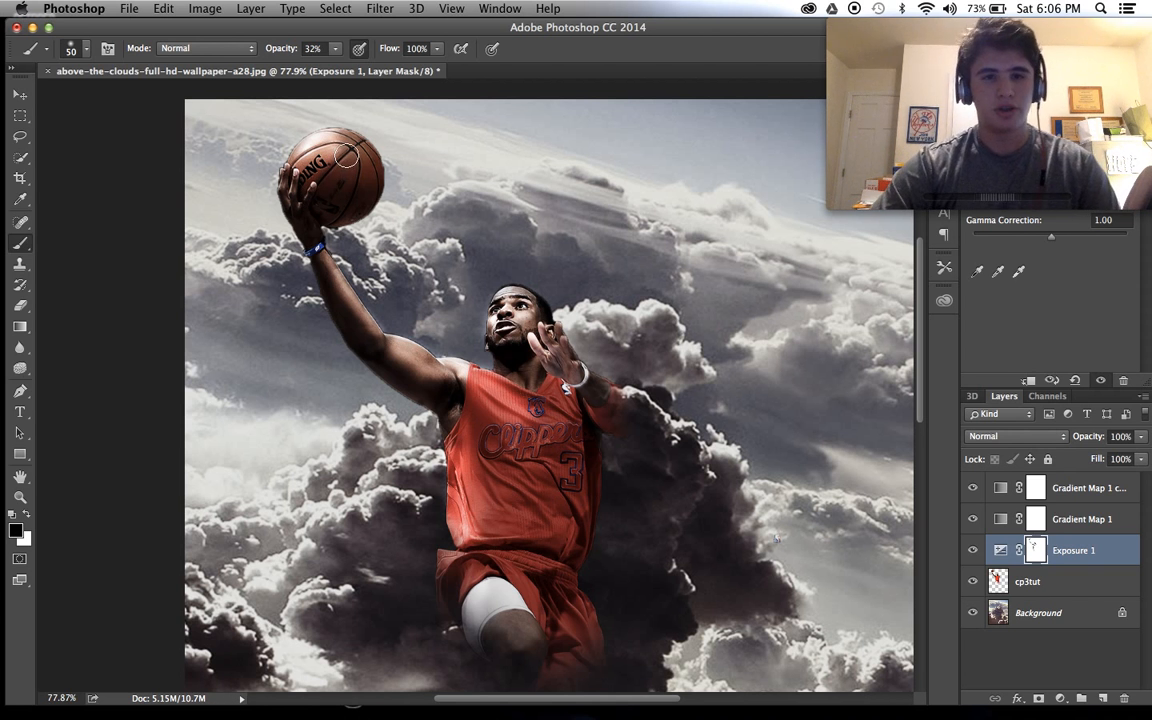
Review the brightened areas on the whole image and set the brush opacity to 100%
scroll(312, 193, down, 5)
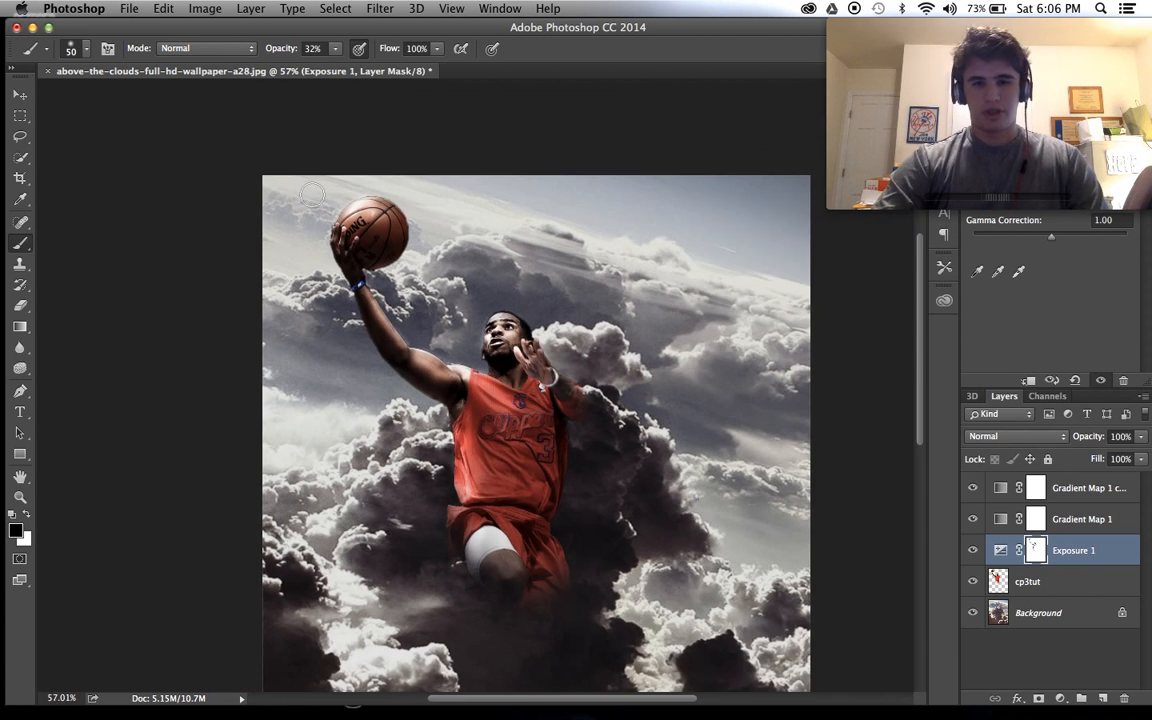
scroll(435, 242, down, 2)
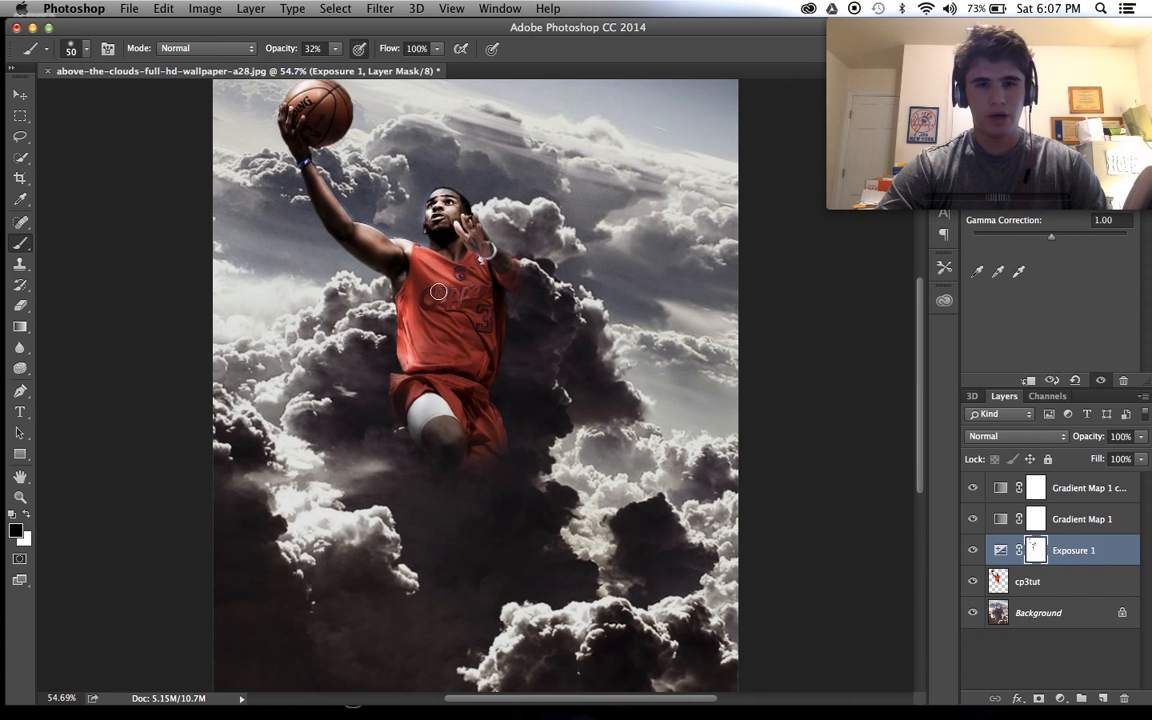
scroll(475, 350, up, 2)
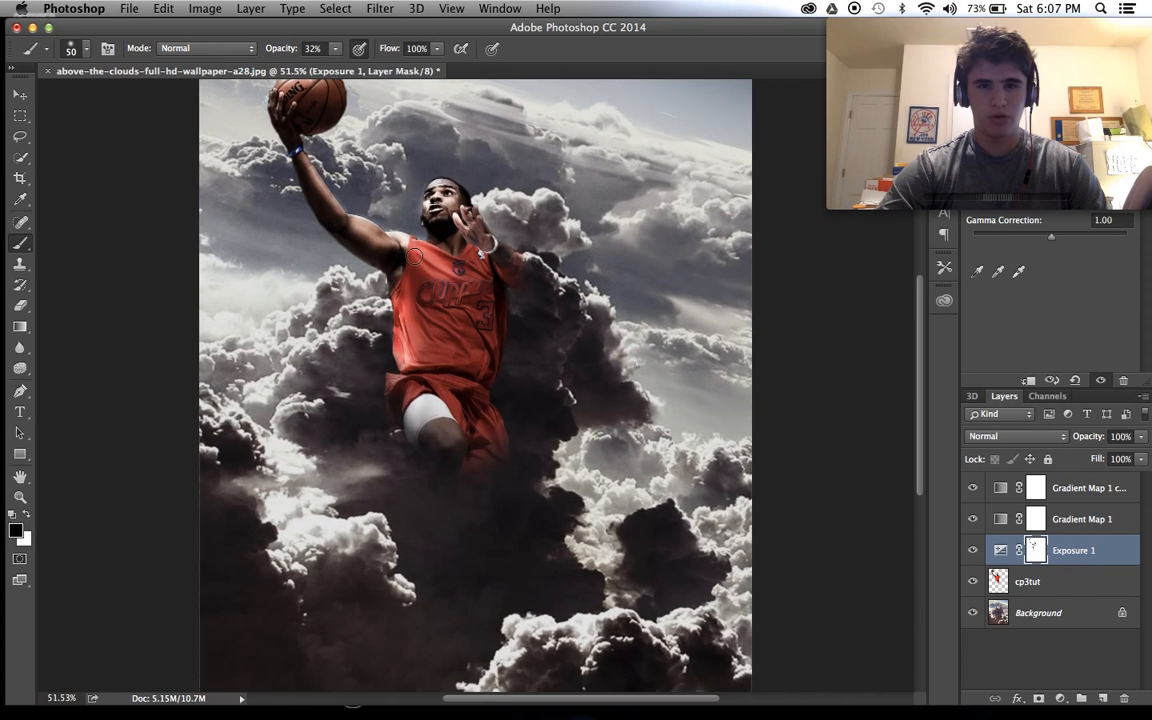
click(337, 49)
click(390, 157)
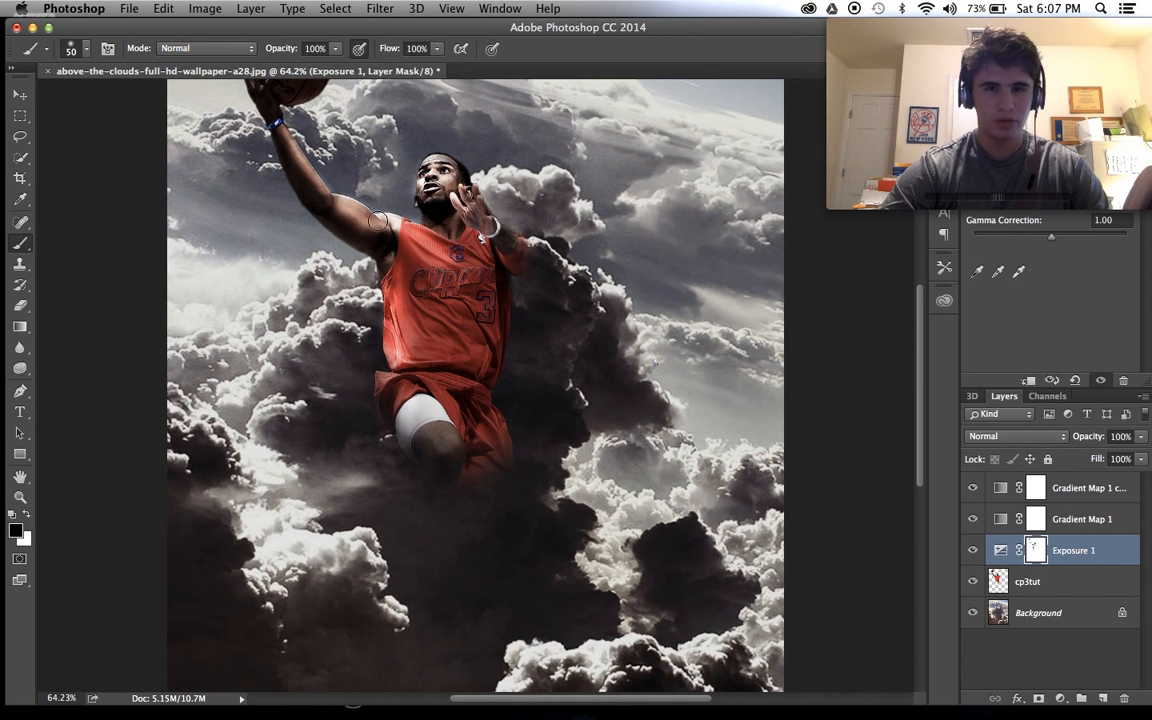
Examine the highlights on the basketball, raised arm and jersey close up and across the whole composition
scroll(411, 232, down, 1)
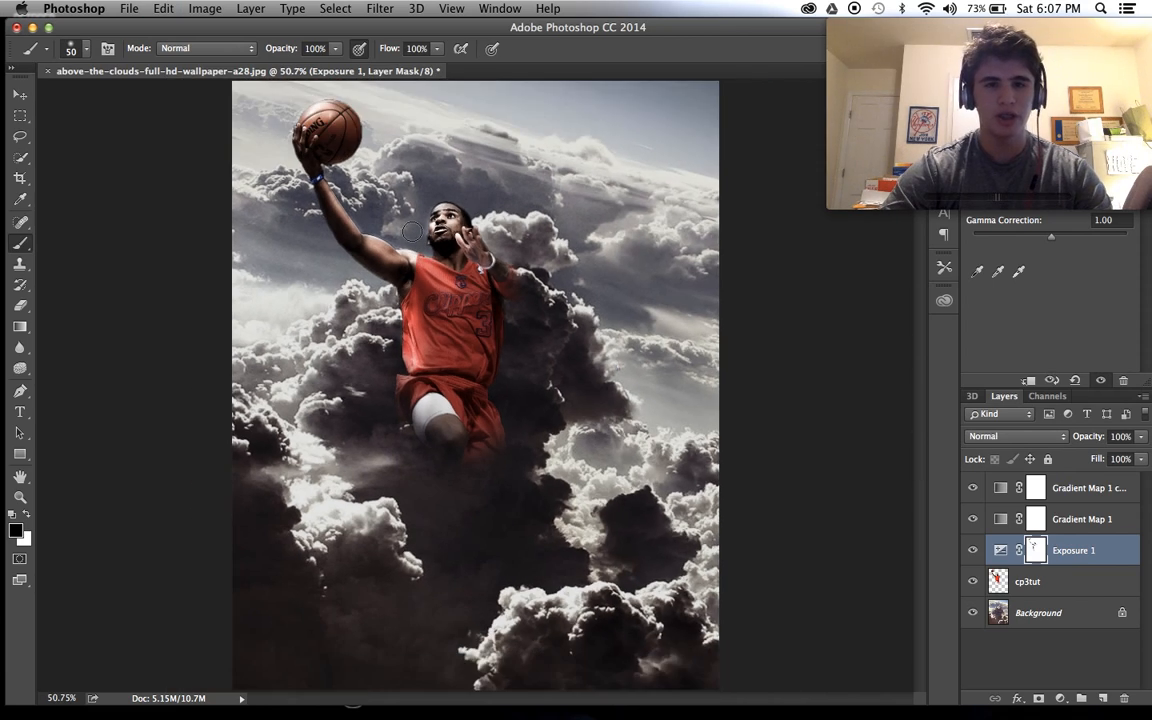
scroll(411, 232, up, 5)
scroll(411, 232, up, 3)
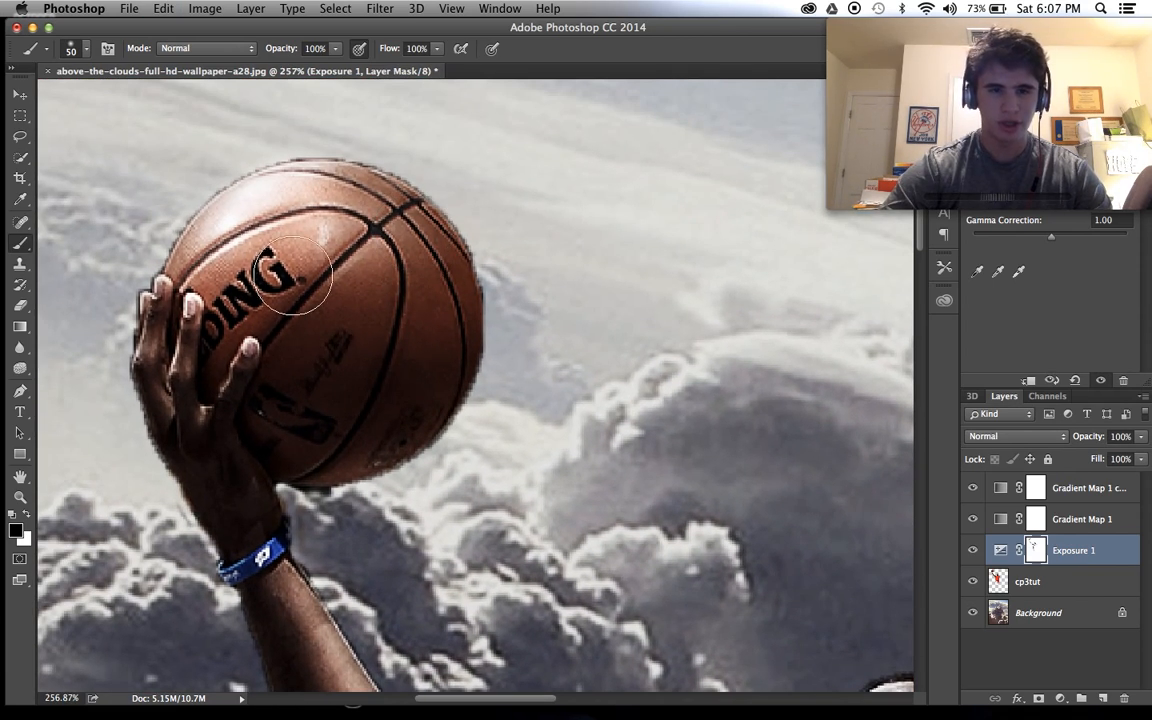
scroll(294, 279, down, 3)
scroll(294, 279, up, 4)
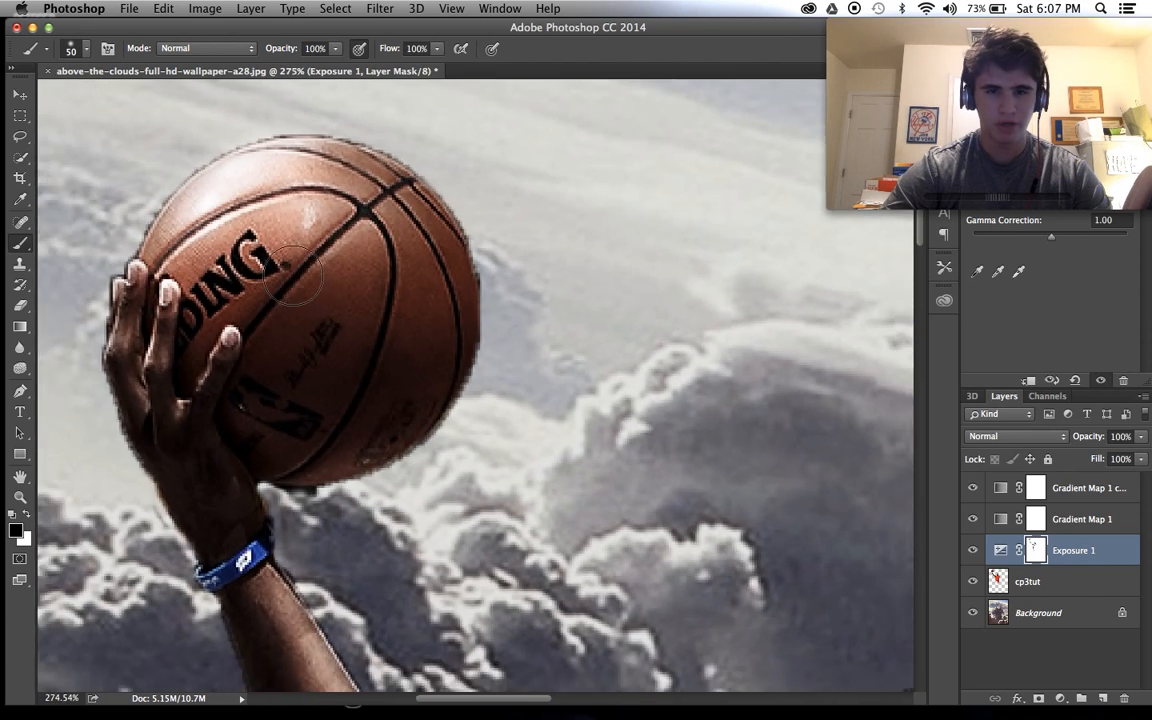
scroll(294, 279, down, 6)
scroll(293, 276, up, 2)
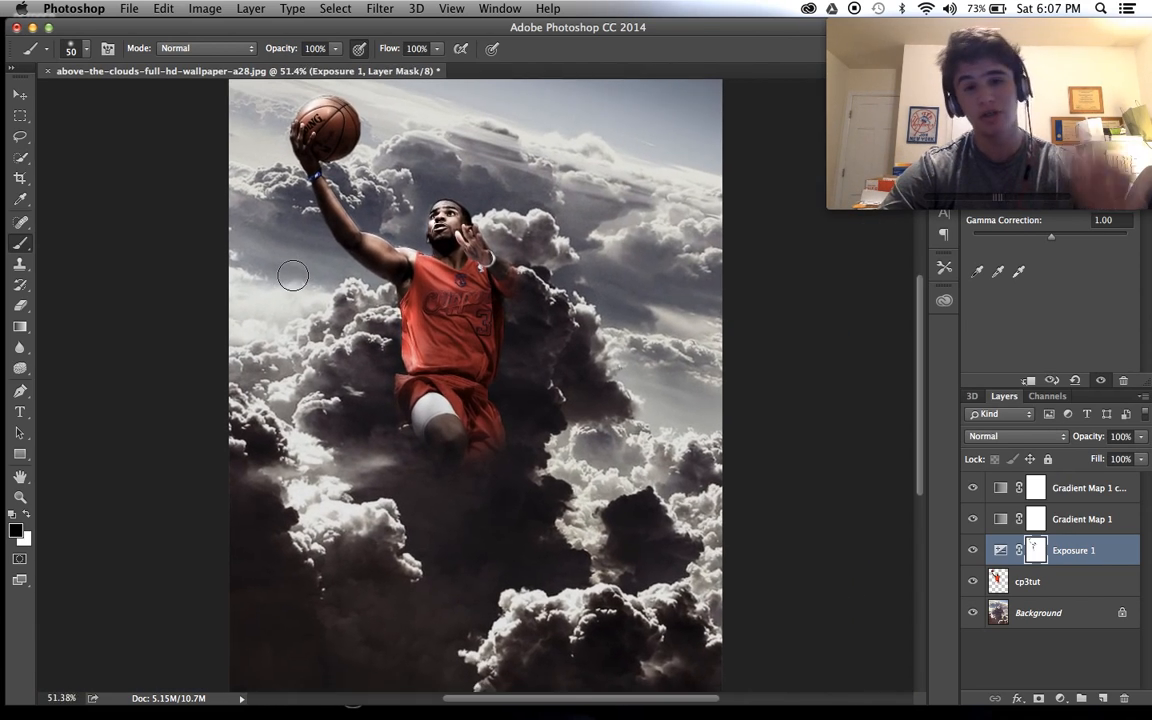
scroll(293, 276, down, 1)
scroll(293, 276, up, 2)
scroll(293, 276, down, 2)
scroll(293, 276, up, 1)
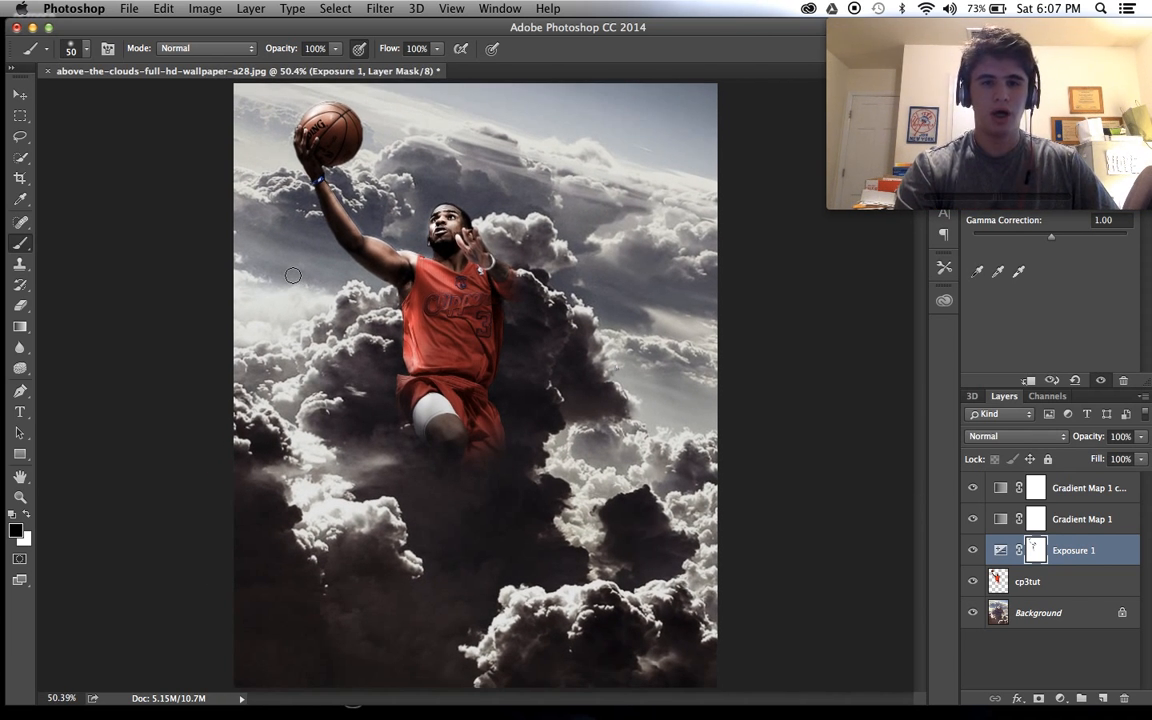
scroll(293, 275, up, 3)
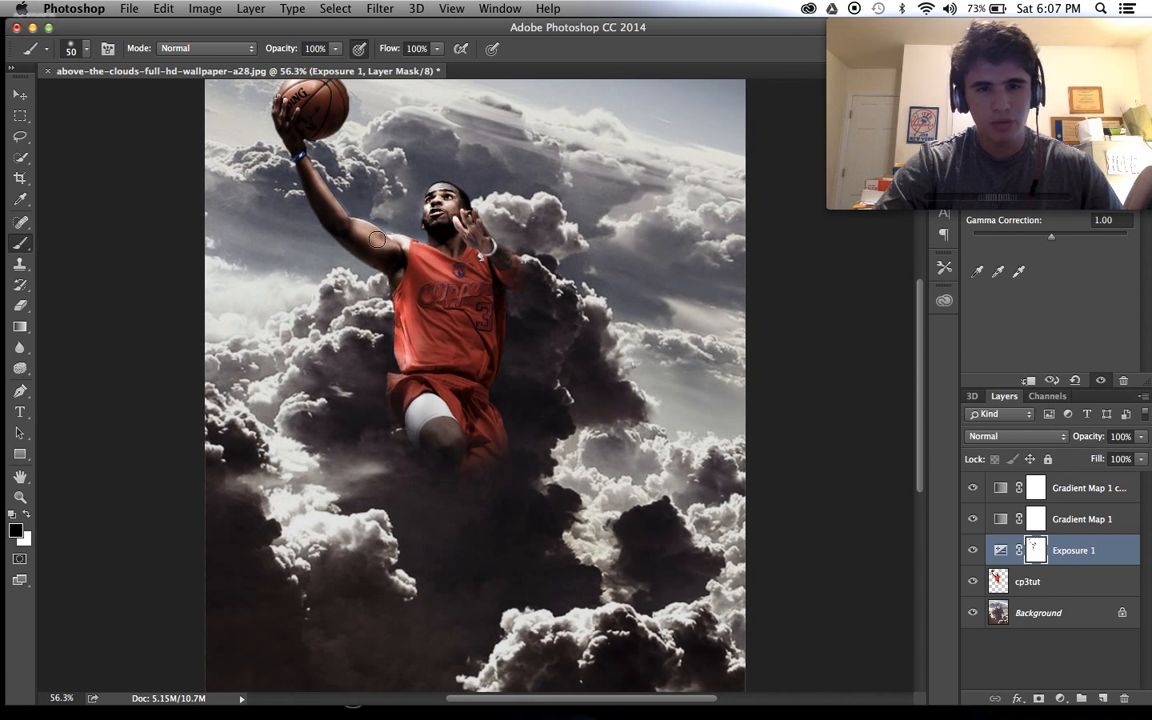
scroll(468, 291, up, 2)
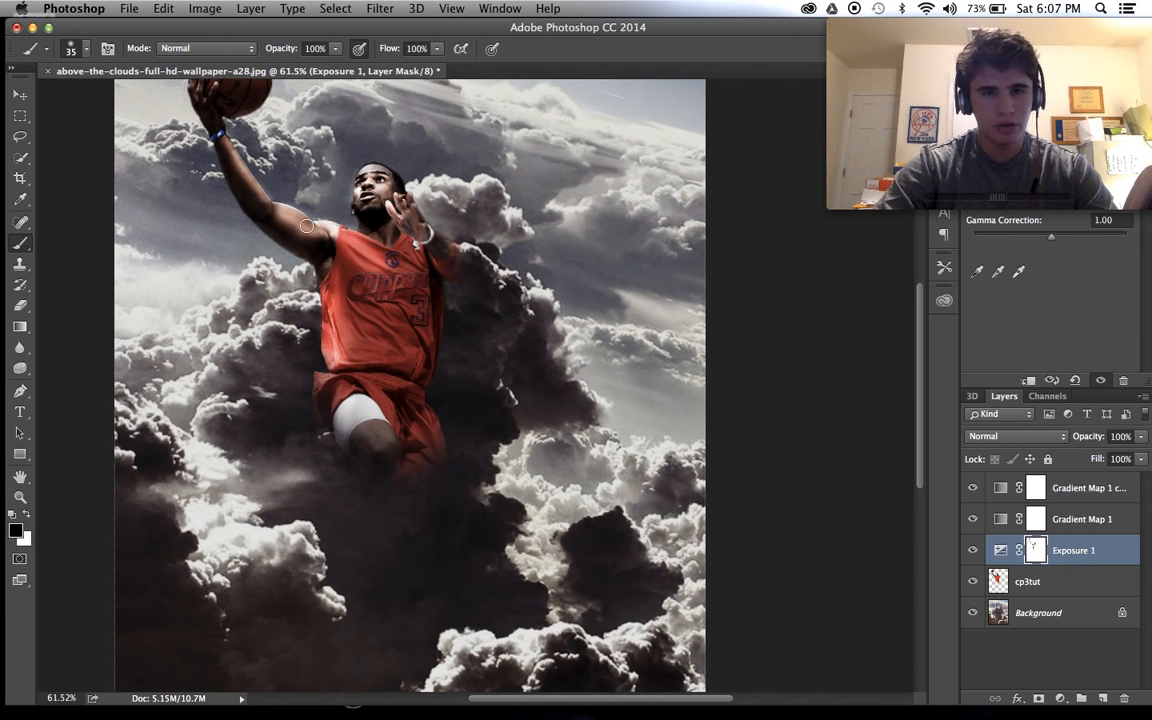
scroll(306, 226, down, 3)
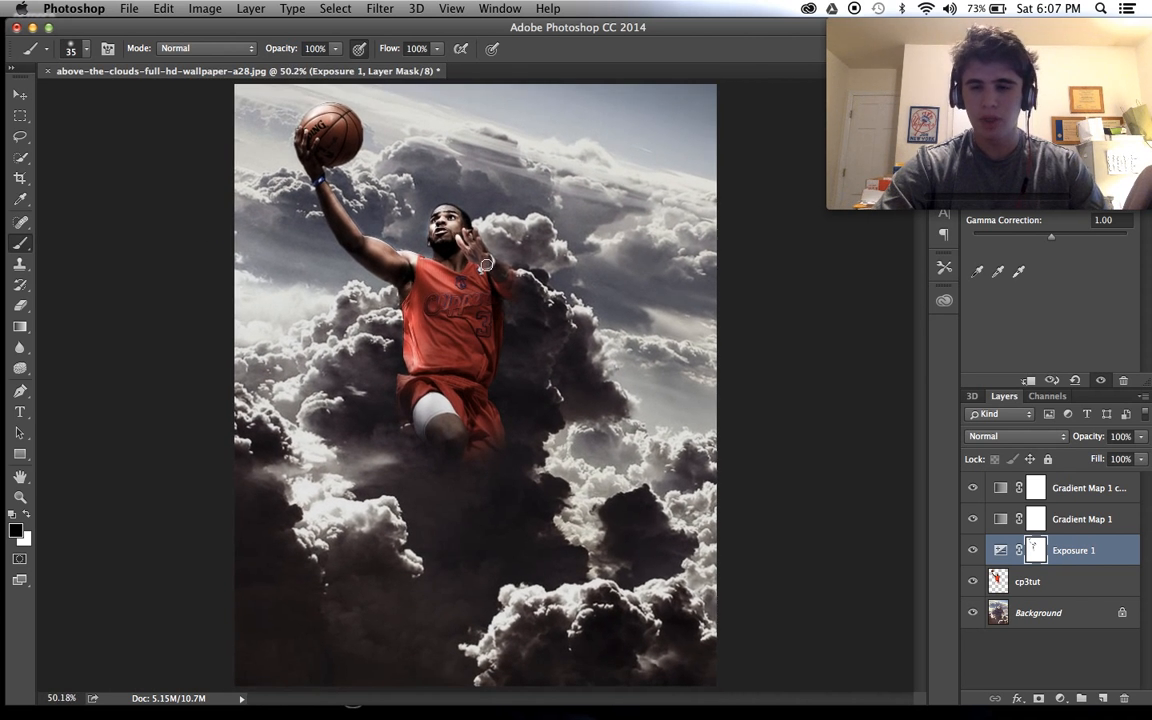
Add a new layer above Exposure 1 and set up a soft round white brush at 1000 px
click(1103, 699)
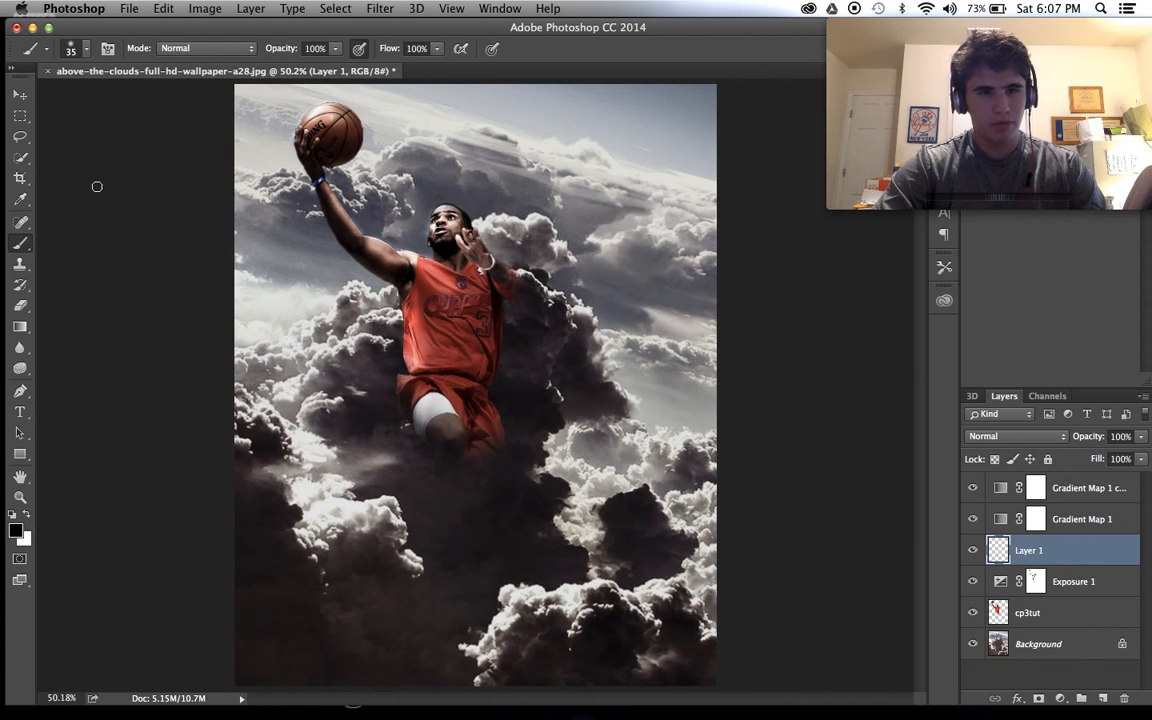
click(86, 48)
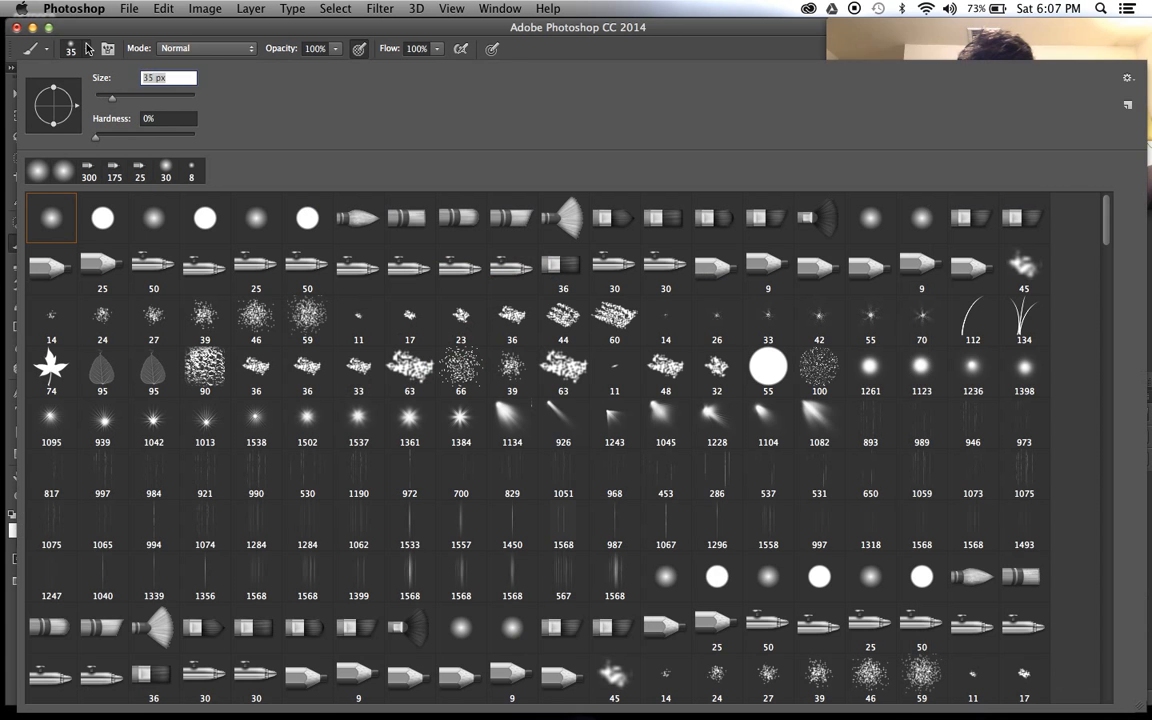
key(Return)
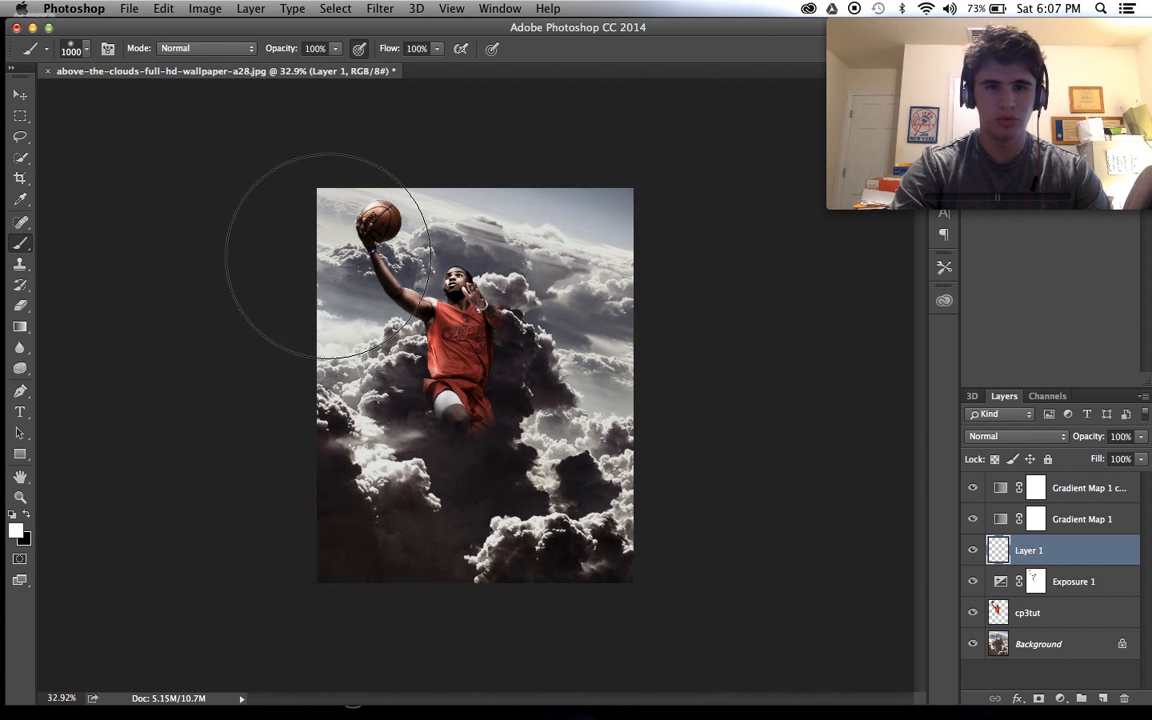
Try a soft white glow over the image's upper-left corner and basketball, enlarging the brush to 1200 px
click(289, 198)
key(super+equal)
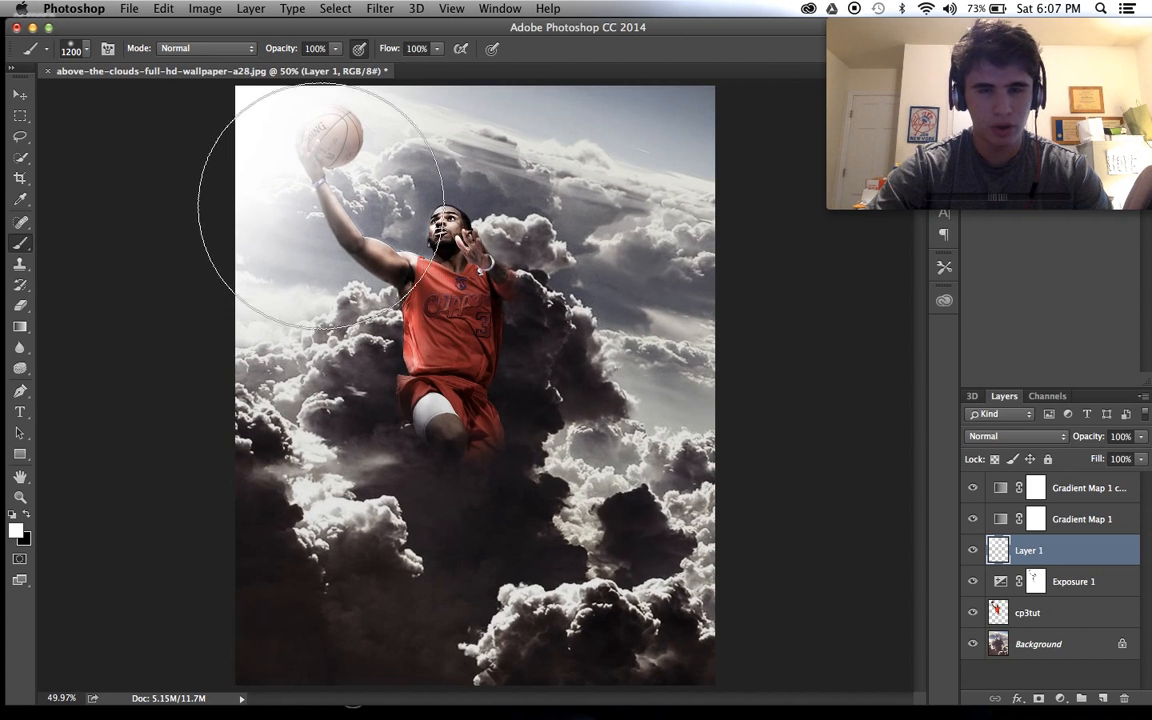
key(super+minus)
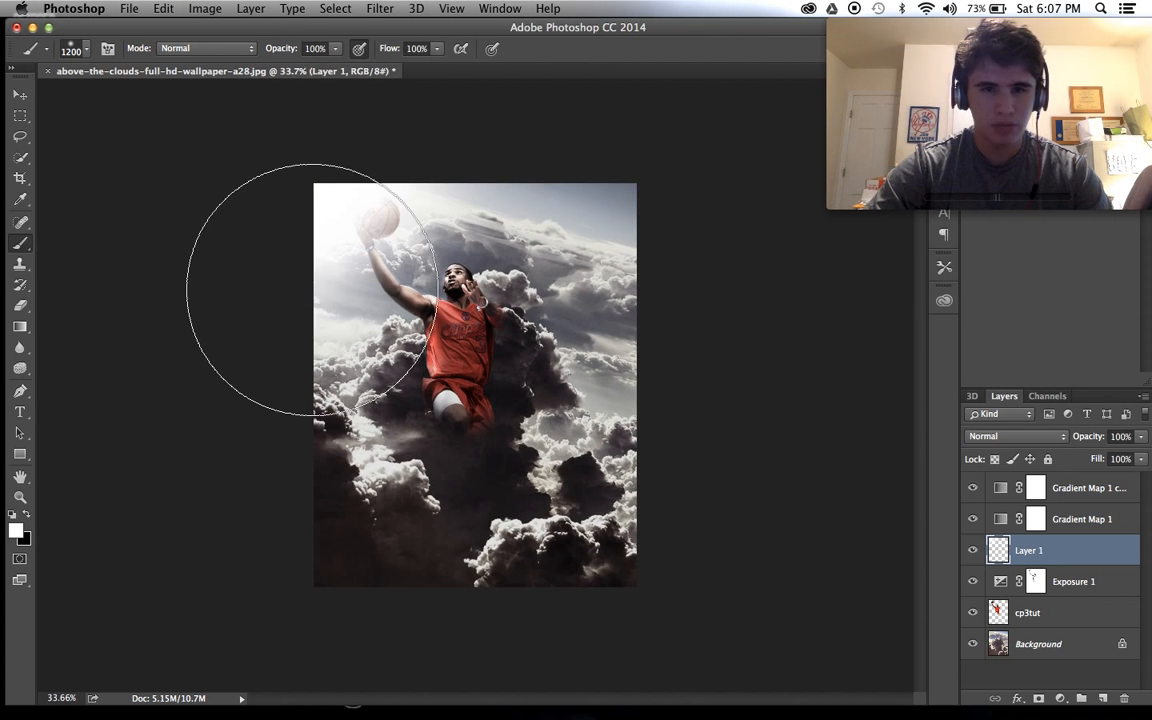
scroll(313, 297, up, 3)
scroll(287, 188, down, 3)
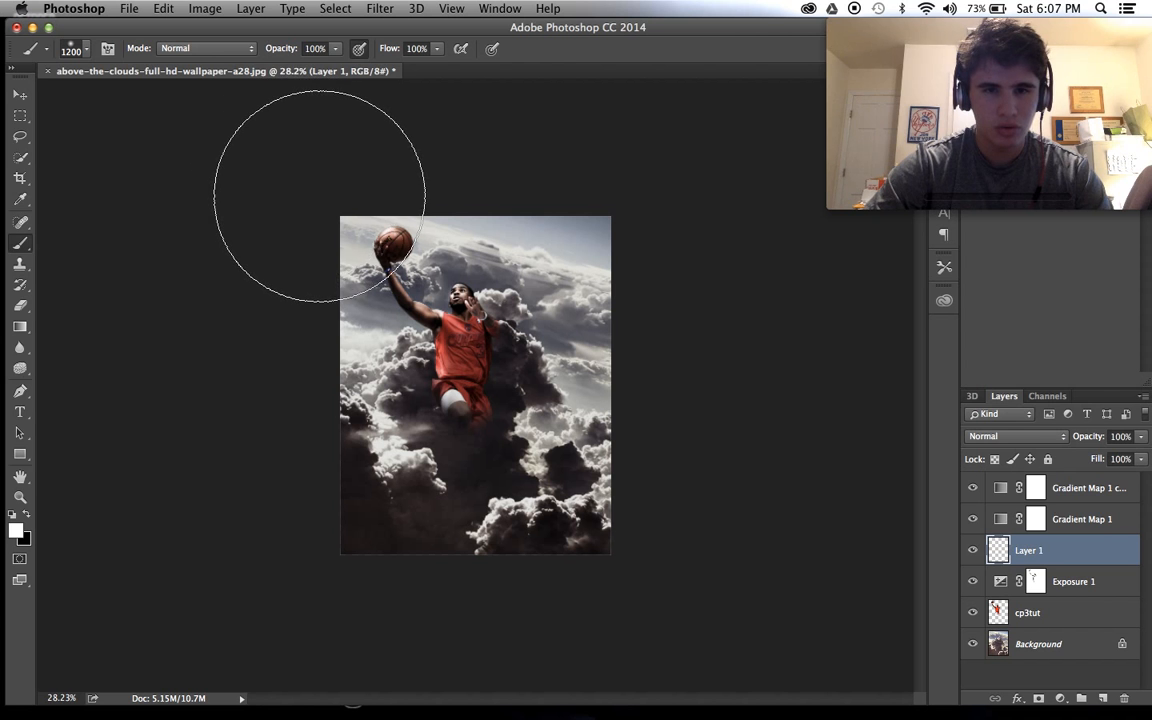
Paint a soft white glow over the image's upper-left corner with a 1600 px brush, undoing the extra stroke across the clouds
scroll(285, 305, up, 3)
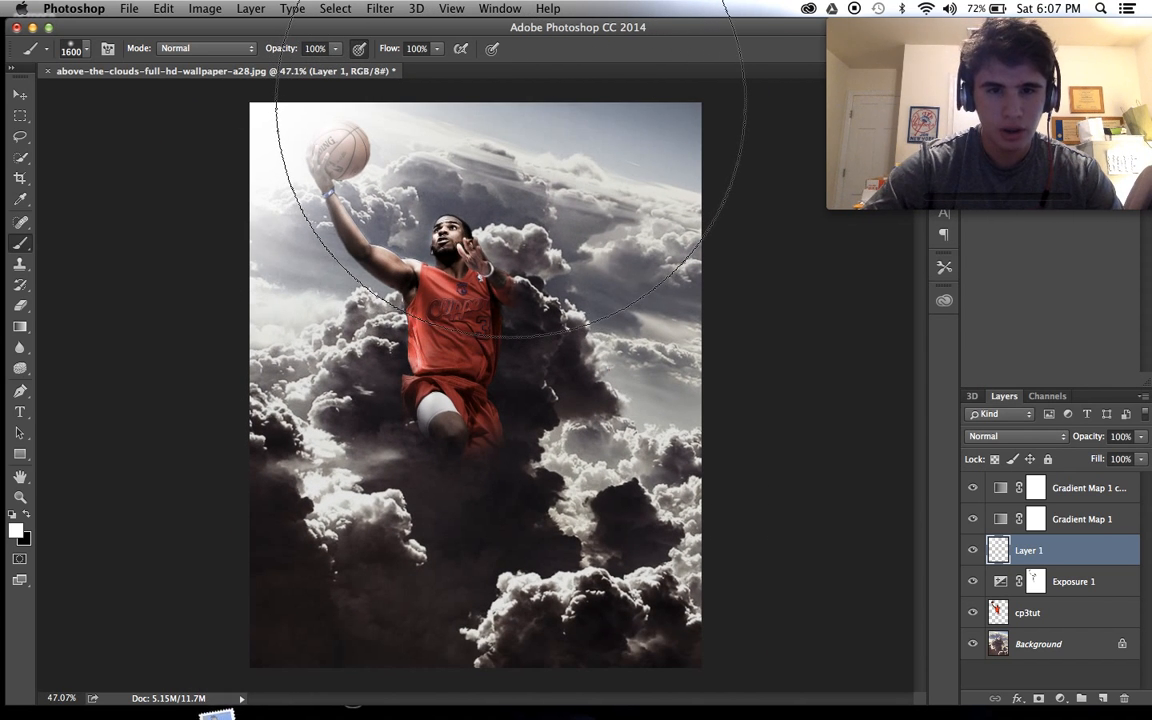
key(bracketright)
key(bracketright)
key(bracketright)
drag(455, 185, 553, 206)
scroll(558, 205, down, 1)
key(super+z)
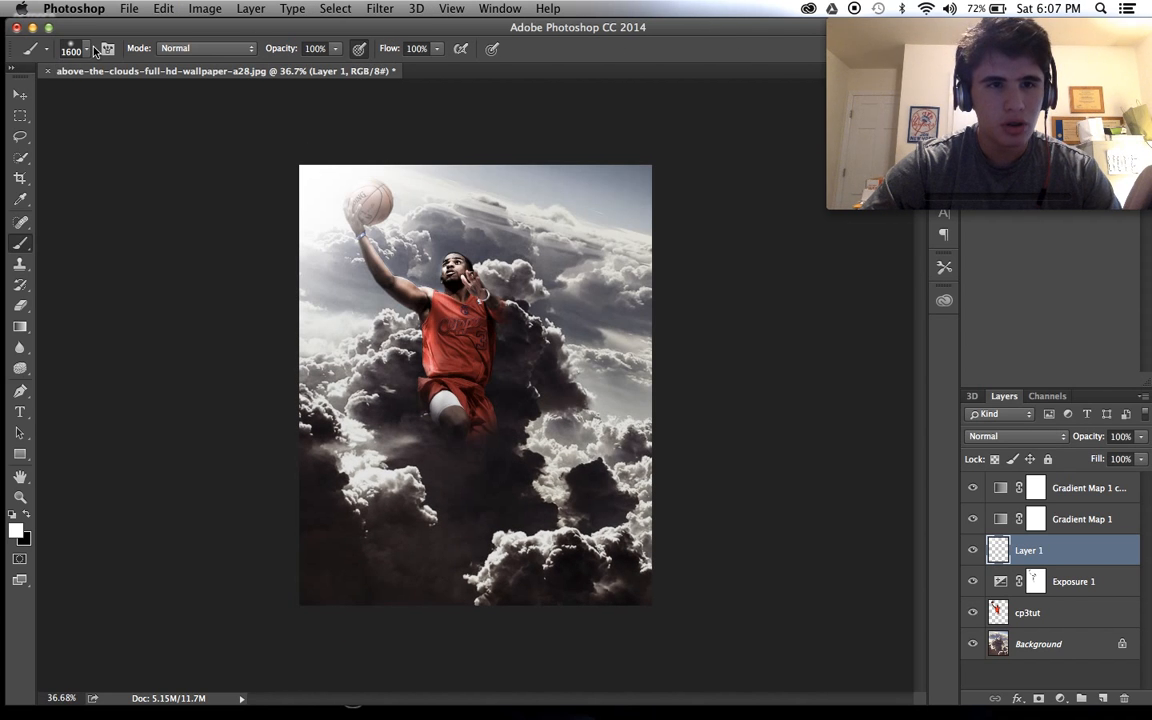
Choose the 1134 light-ray brush tip and enlarge it to 3560 px
click(86, 50)
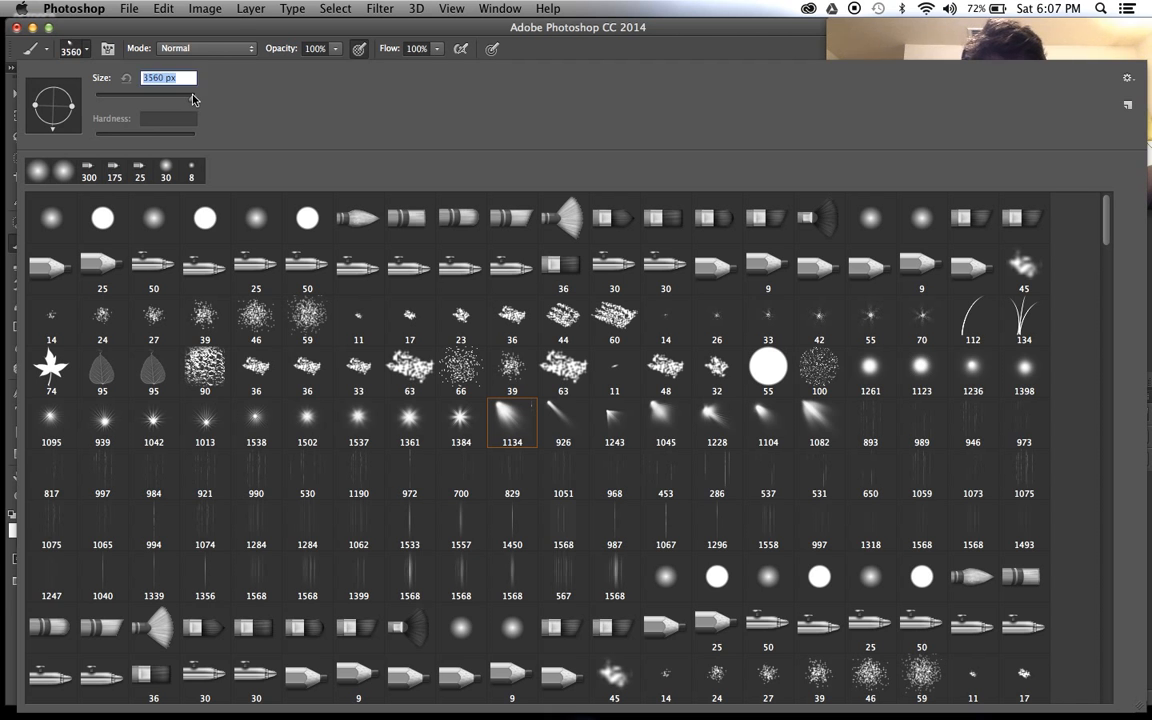
key(Return)
scroll(596, 579, down, 1)
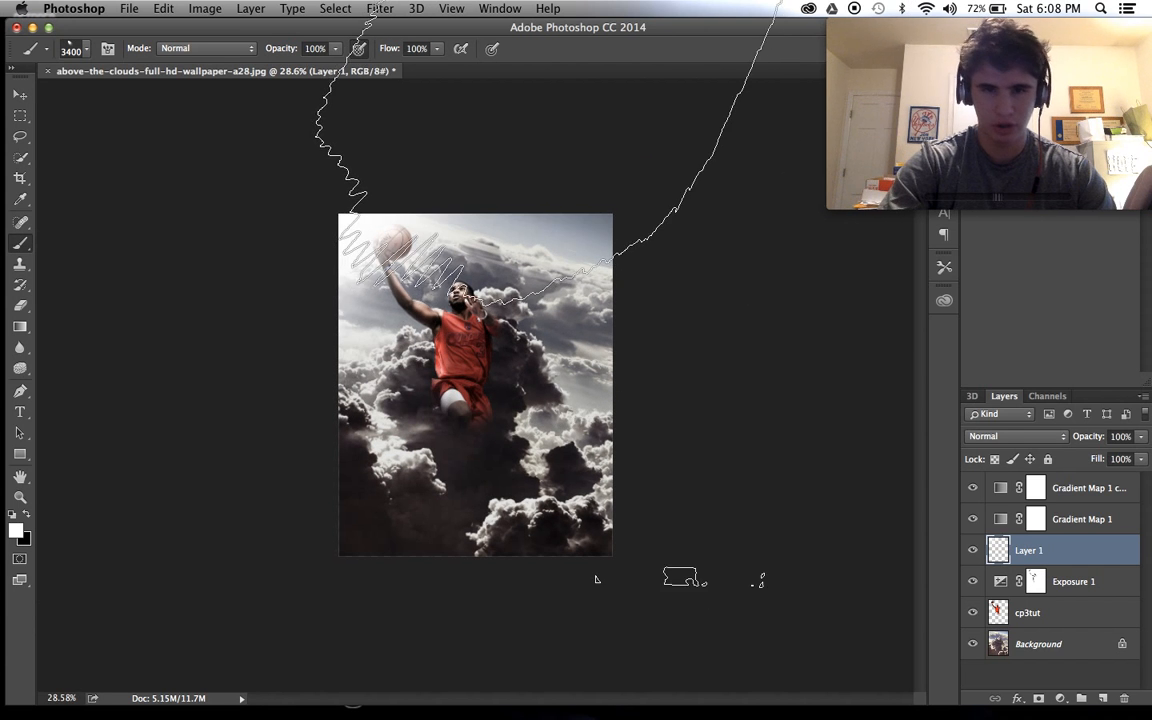
Try stamping white light rays over the player and clouds with the ray brush reduced to 2600 px, undoing the trial stamps
click(450, 278)
scroll(530, 285, up, 5)
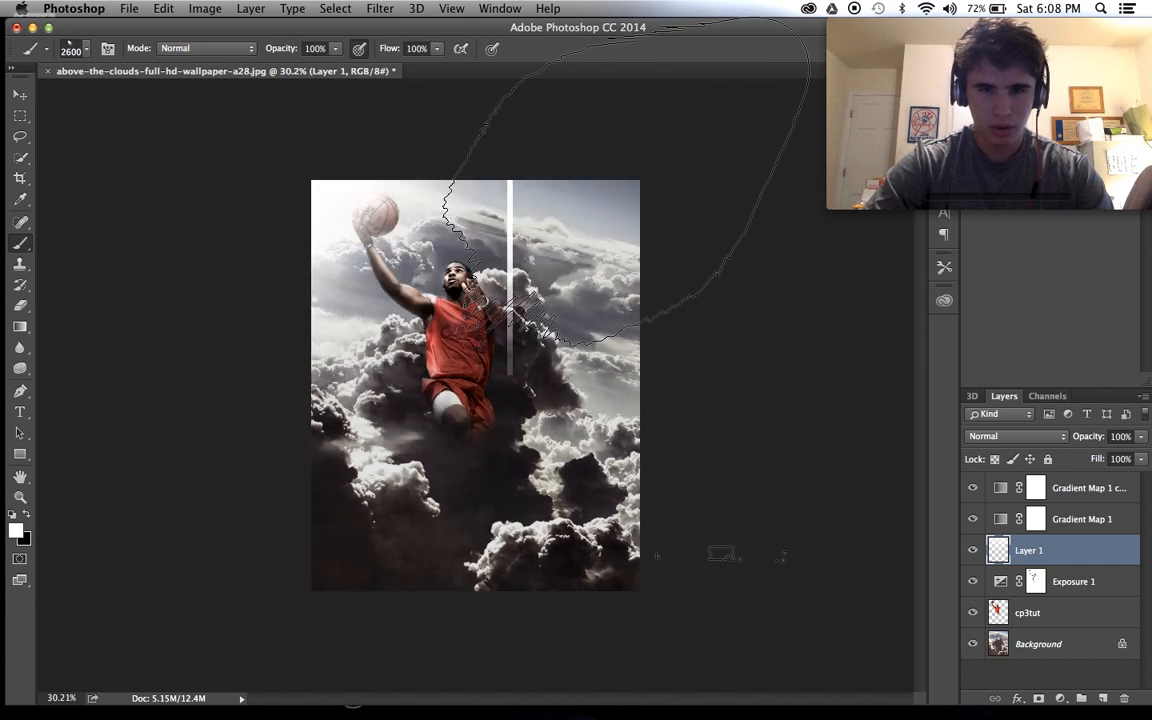
scroll(475, 391, down, 5)
key(super+z)
key(super+z)
scroll(476, 388, up, 3)
scroll(476, 324, down, 2)
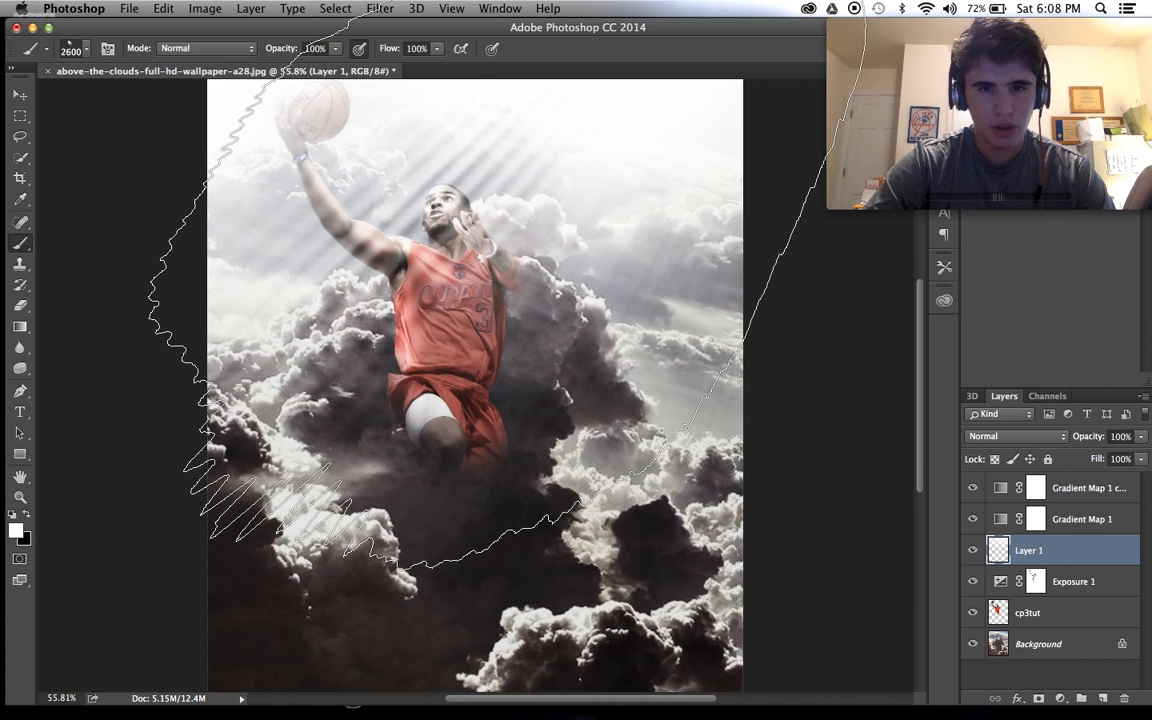
click(476, 330)
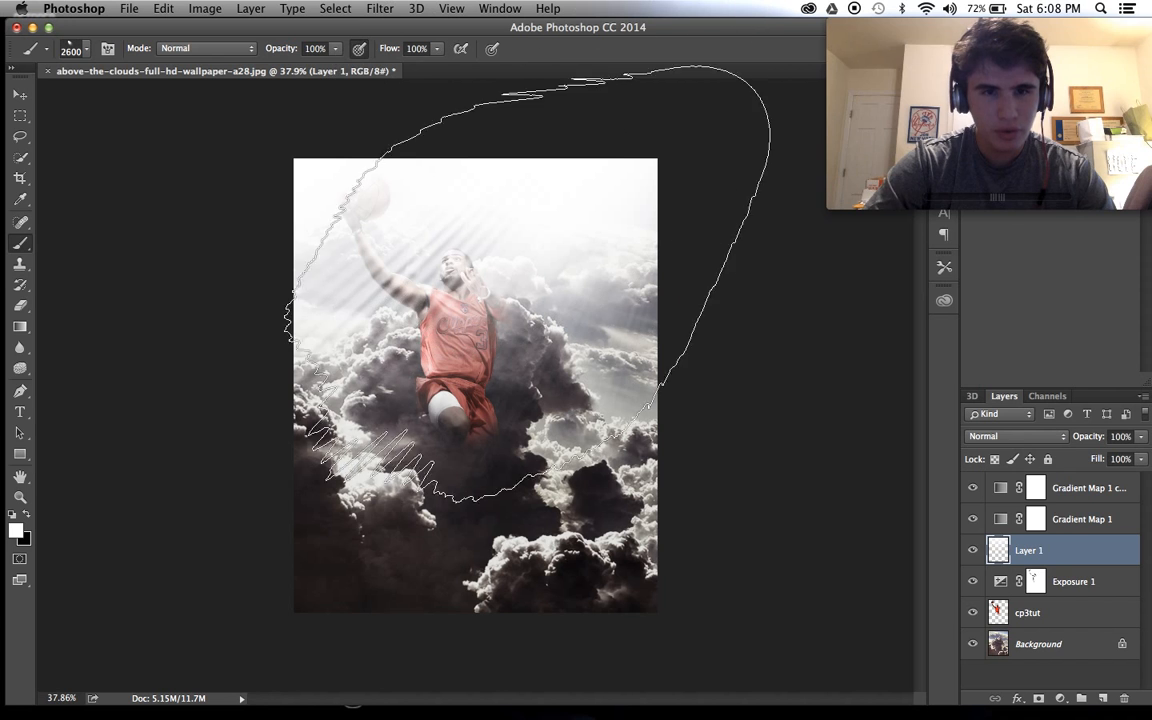
scroll(474, 370, up, 2)
scroll(464, 367, down, 2)
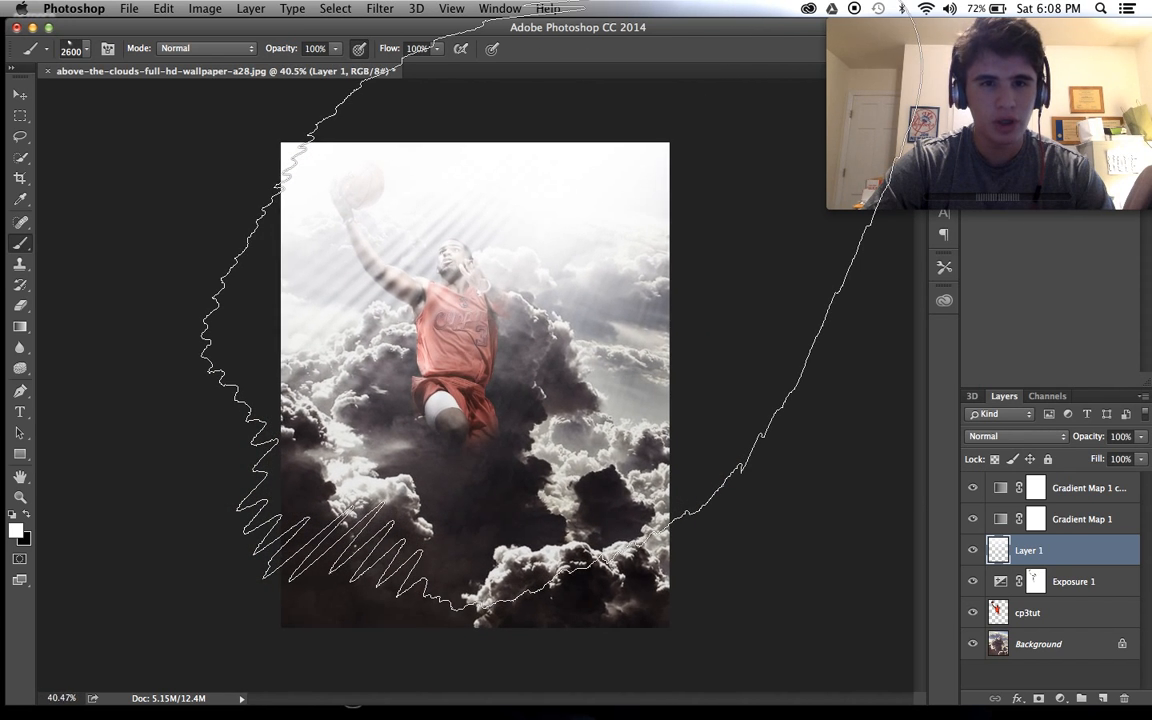
key(super+z)
scroll(464, 367, down, 2)
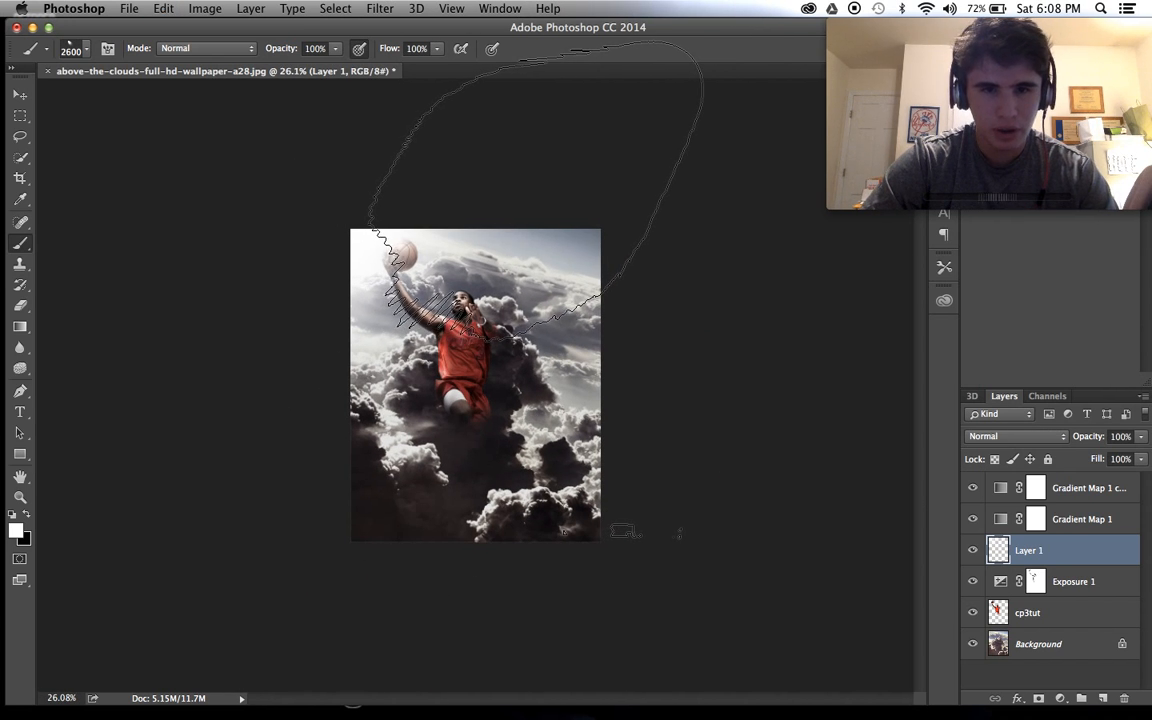
Stamp white light rays across the player and upper clouds on Layer 1 with the 2600 px ray brush, redoing the first placement
click(480, 350)
scroll(477, 365, up, 3)
scroll(477, 362, down, 1)
key(super+z)
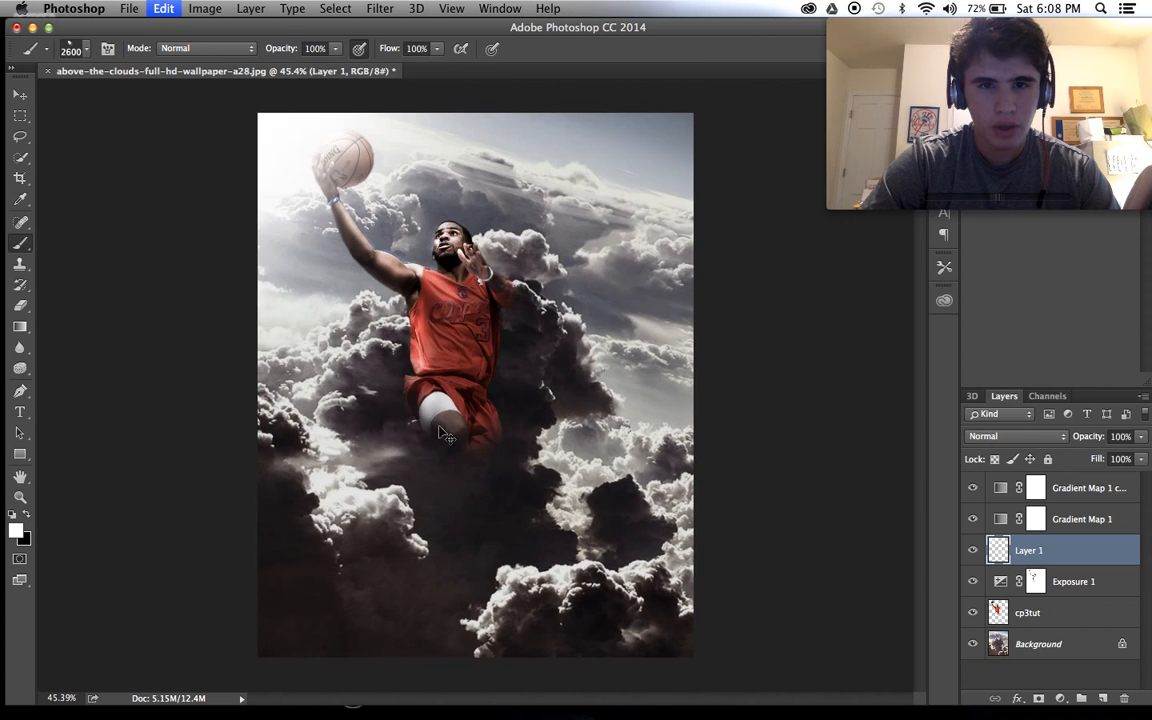
click(477, 362)
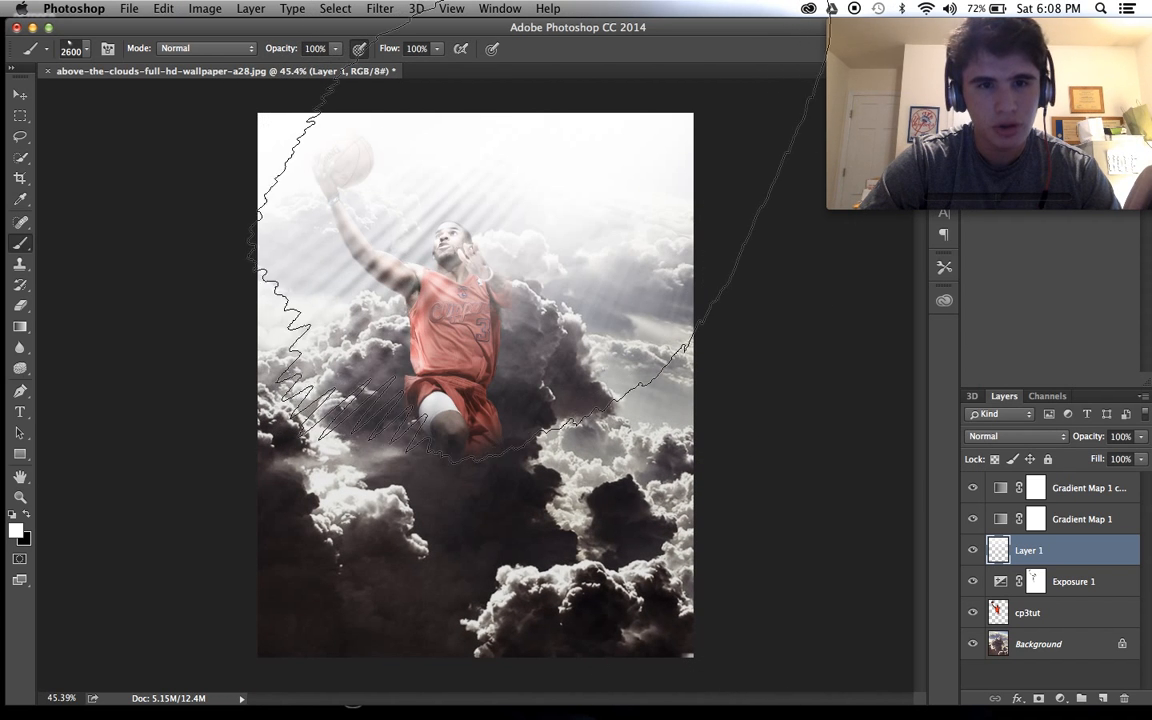
Apply a Gaussian Blur with a 13.4 pixel radius to the light rays on Layer 1
click(380, 8)
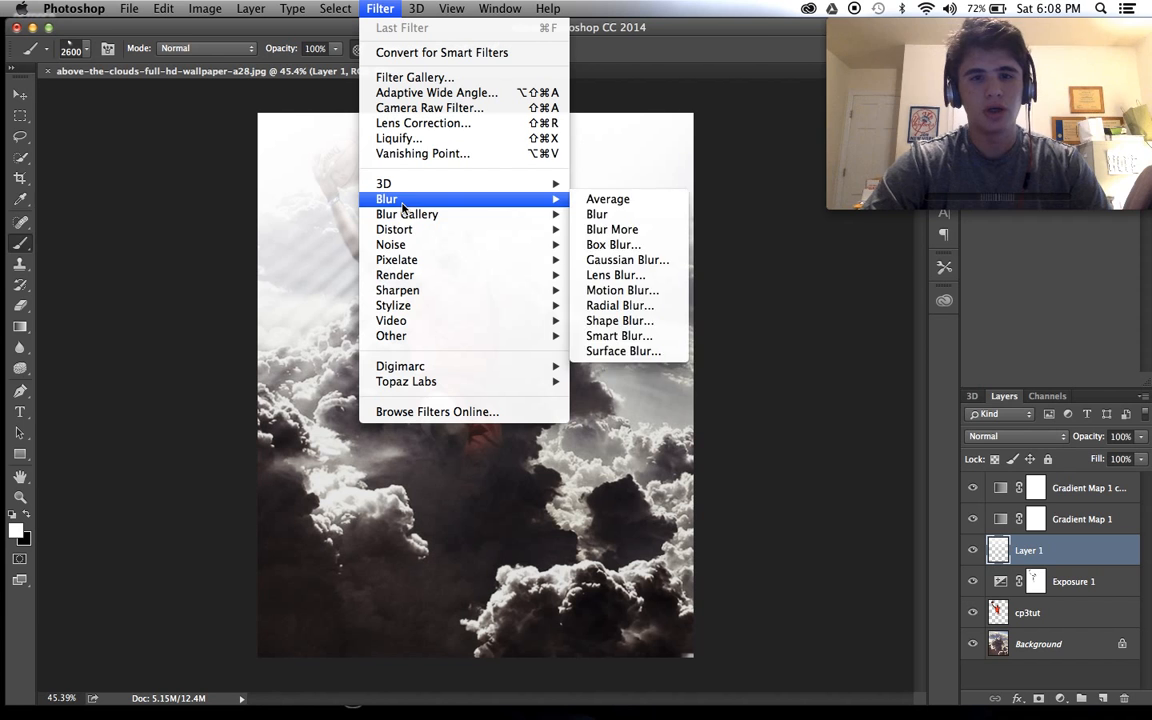
mouse_move(404, 200)
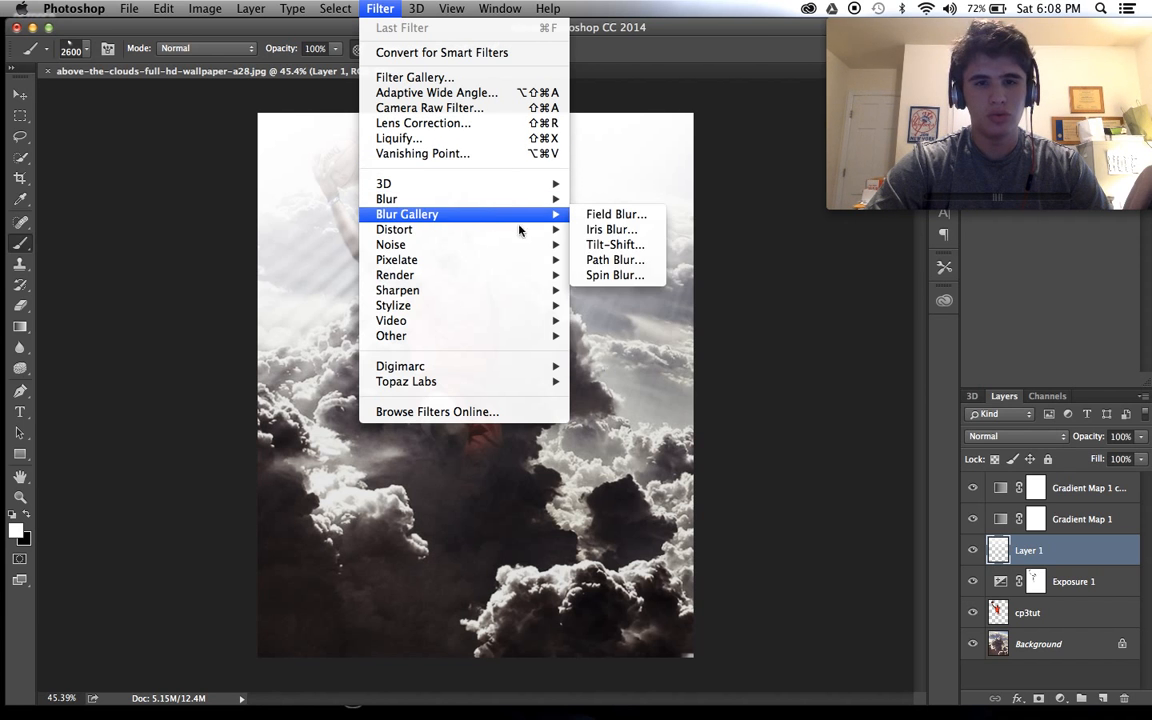
click(619, 262)
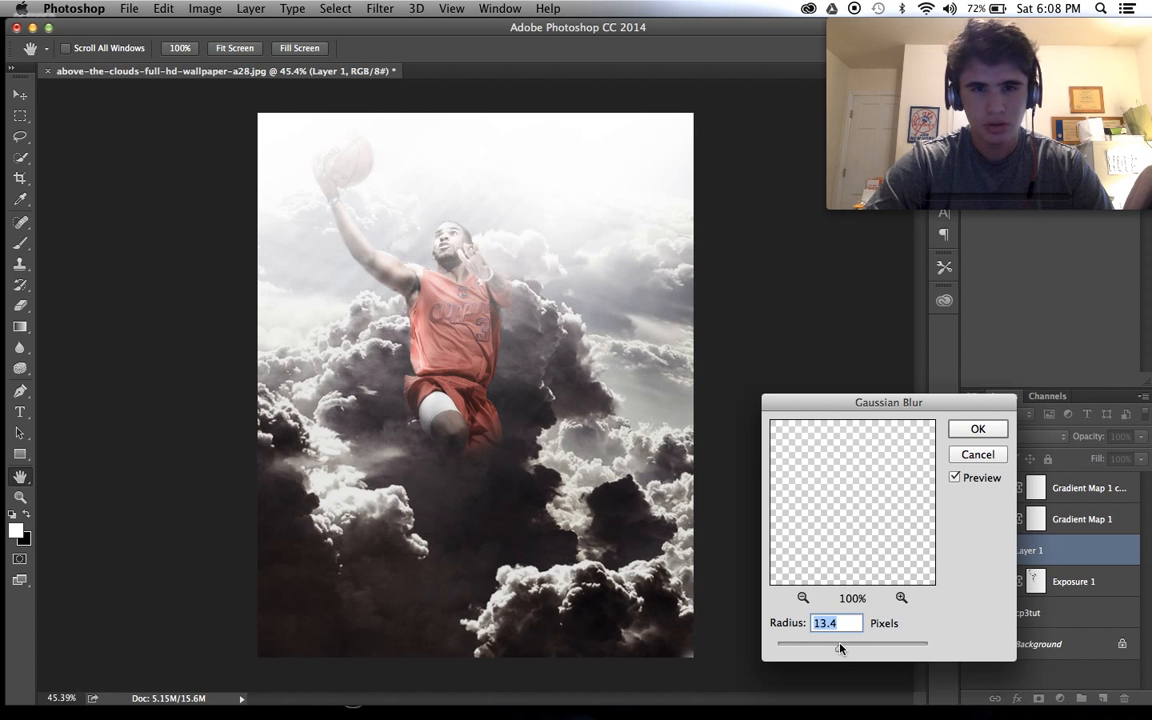
click(979, 428)
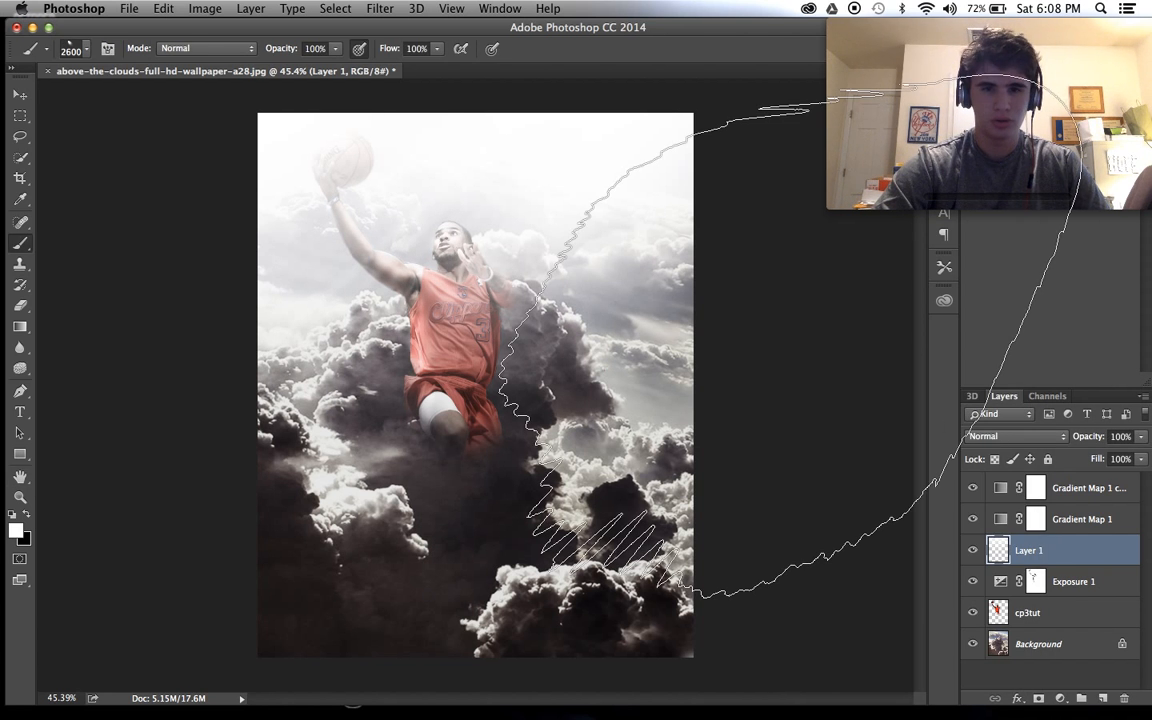
scroll(700, 470, up, 5)
scroll(700, 470, down, 5)
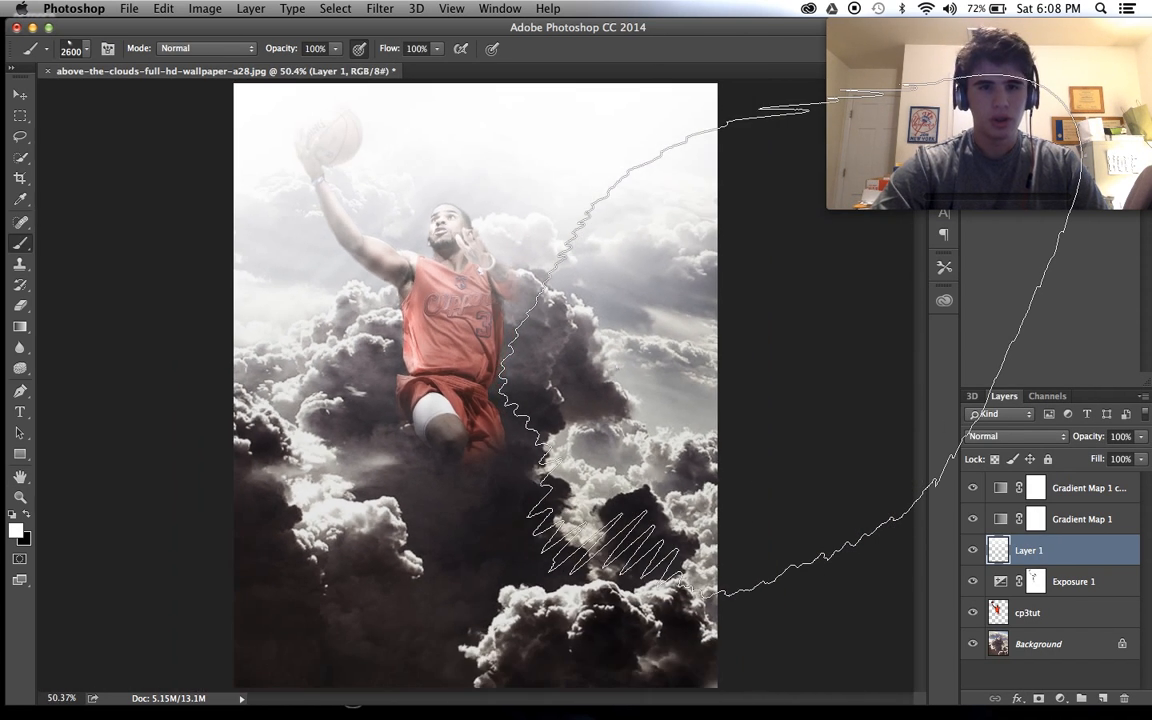
Add a new layer above Layer 1 and switch to a soft round brush reduced to 900 px
click(1102, 698)
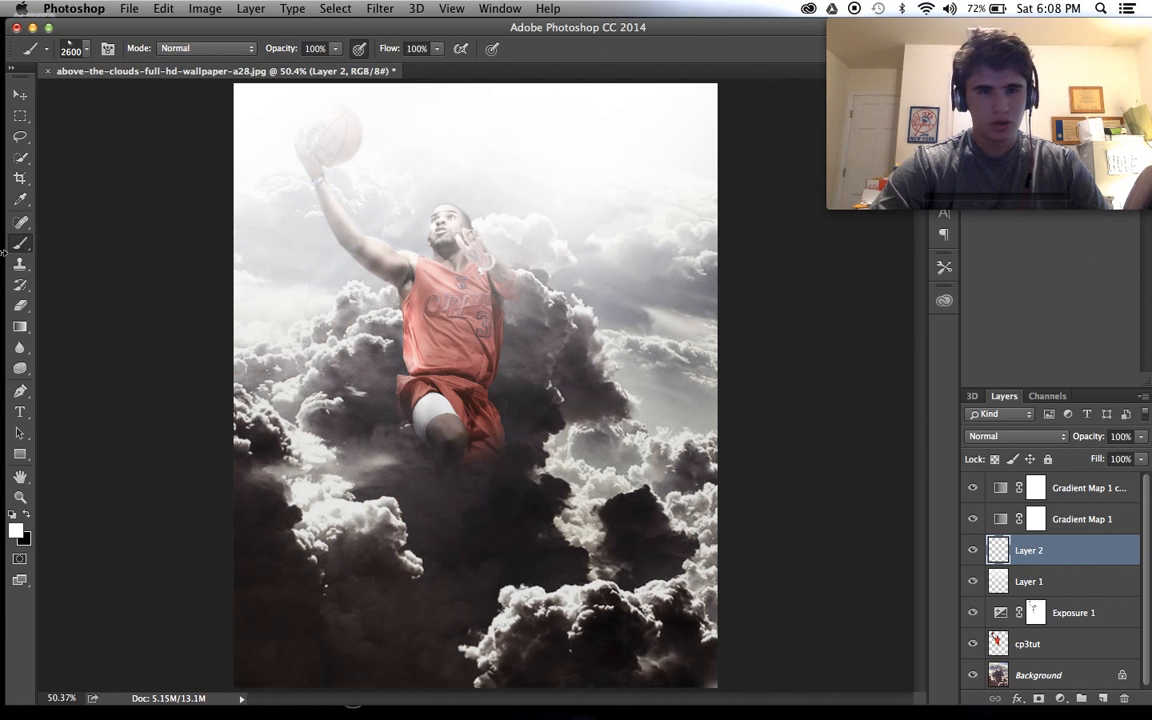
click(84, 51)
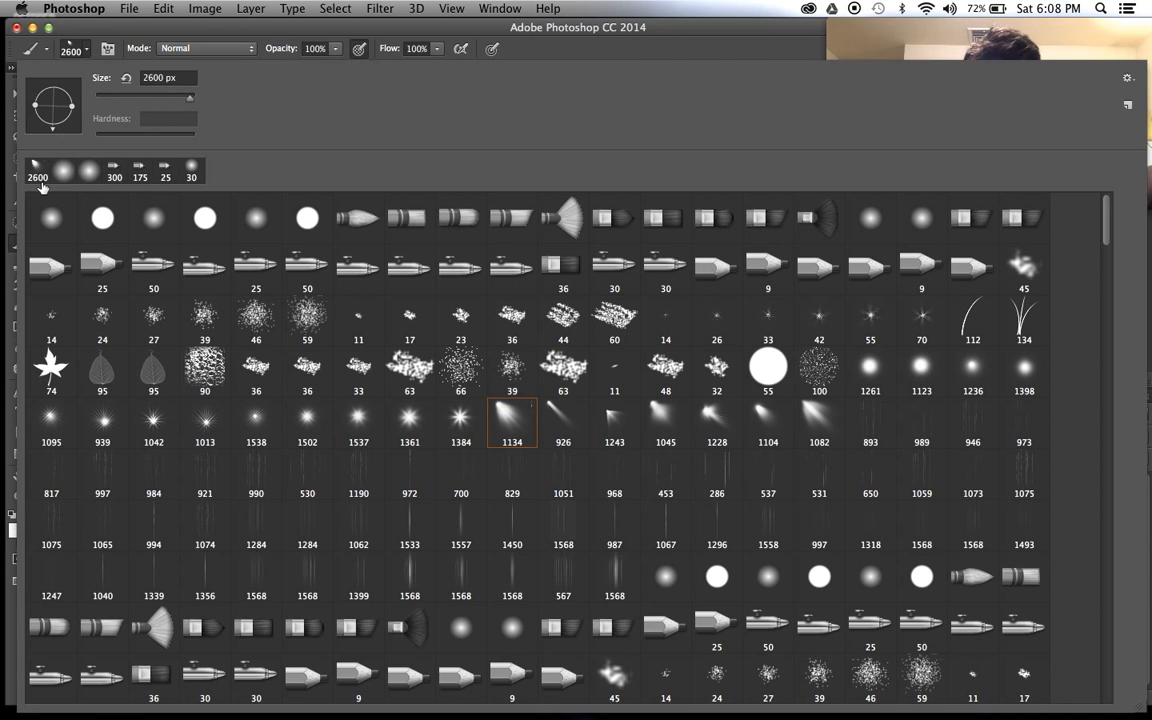
click(190, 31)
key(bracketleft)
key(bracketleft)
key(bracketleft)
key(bracketleft)
key(bracketleft)
key(bracketleft)
key(bracketleft)
key(bracketleft)
key(bracketleft)
key(bracketleft)
key(bracketleft)
key(bracketleft)
key(bracketleft)
key(bracketleft)
key(bracketleft)
key(bracketleft)
key(bracketleft)
Undo the trial glow dabs over the clouds beside the player and enlarge the soft brush to 1200 px
click(383, 331)
key(ctrl+z)
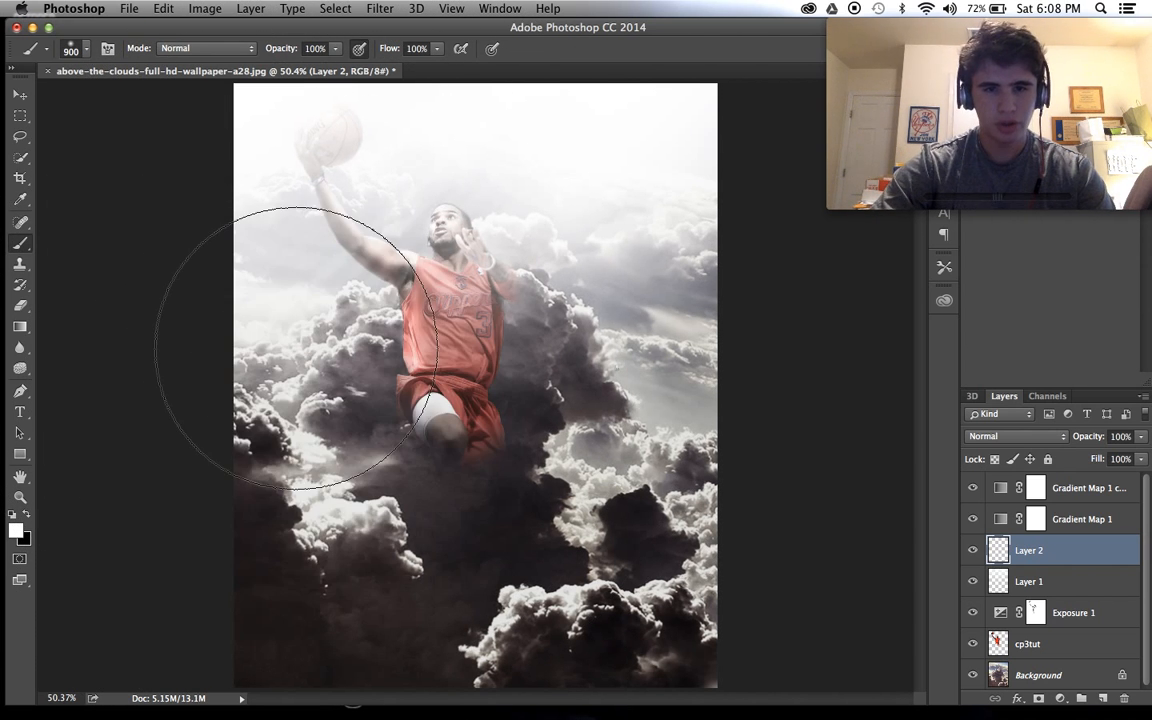
click(335, 330)
key(ctrl+z)
key(bracketright)
key(bracketright)
key(bracketright)
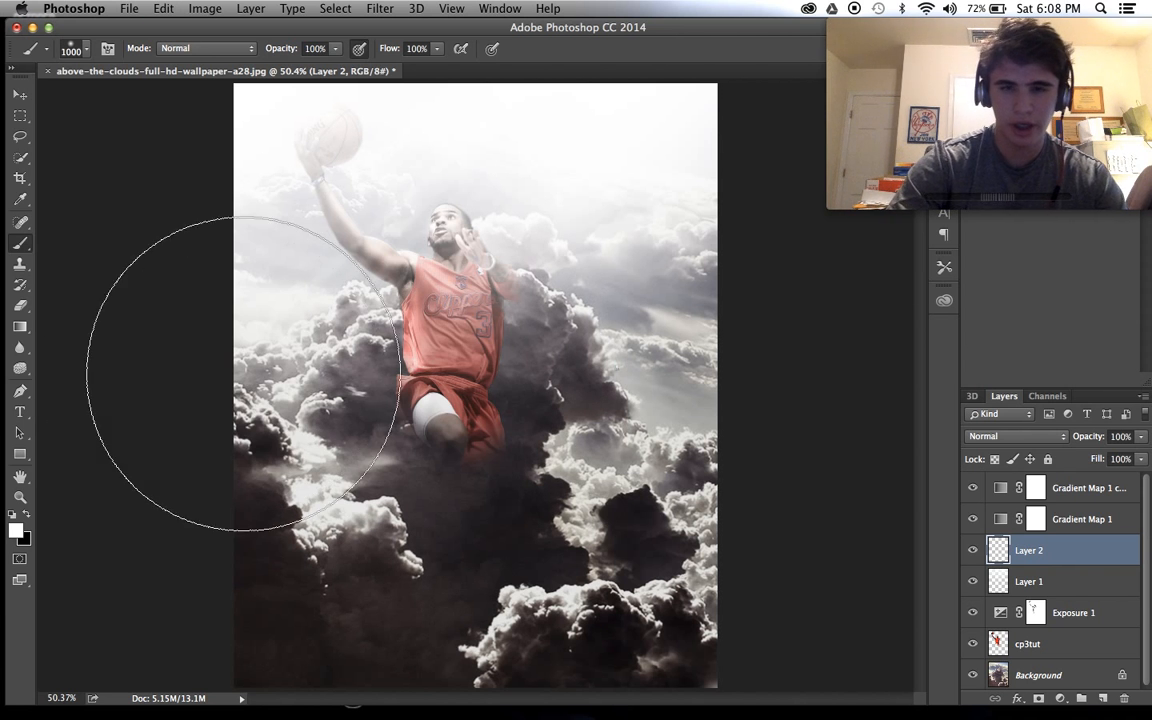
Paint a strong white glow along the image's left side on Layer 2 with the 1200 px soft brush
click(273, 368)
scroll(55, 450, up, 1)
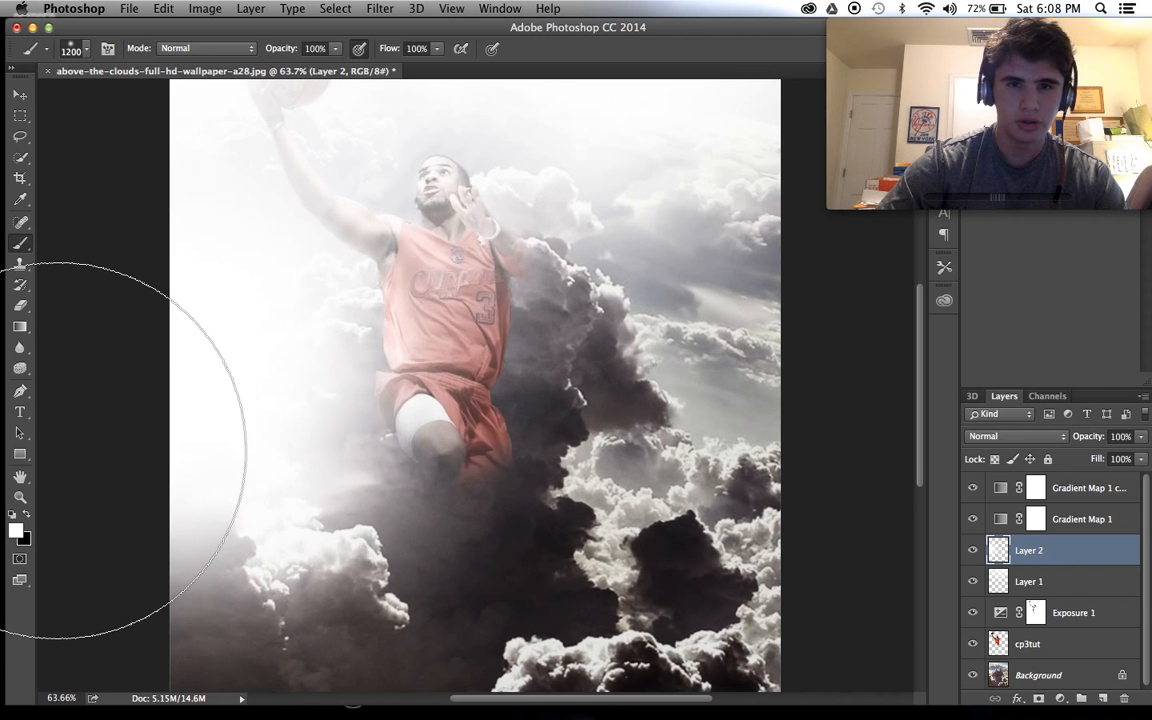
scroll(60, 450, down, 3)
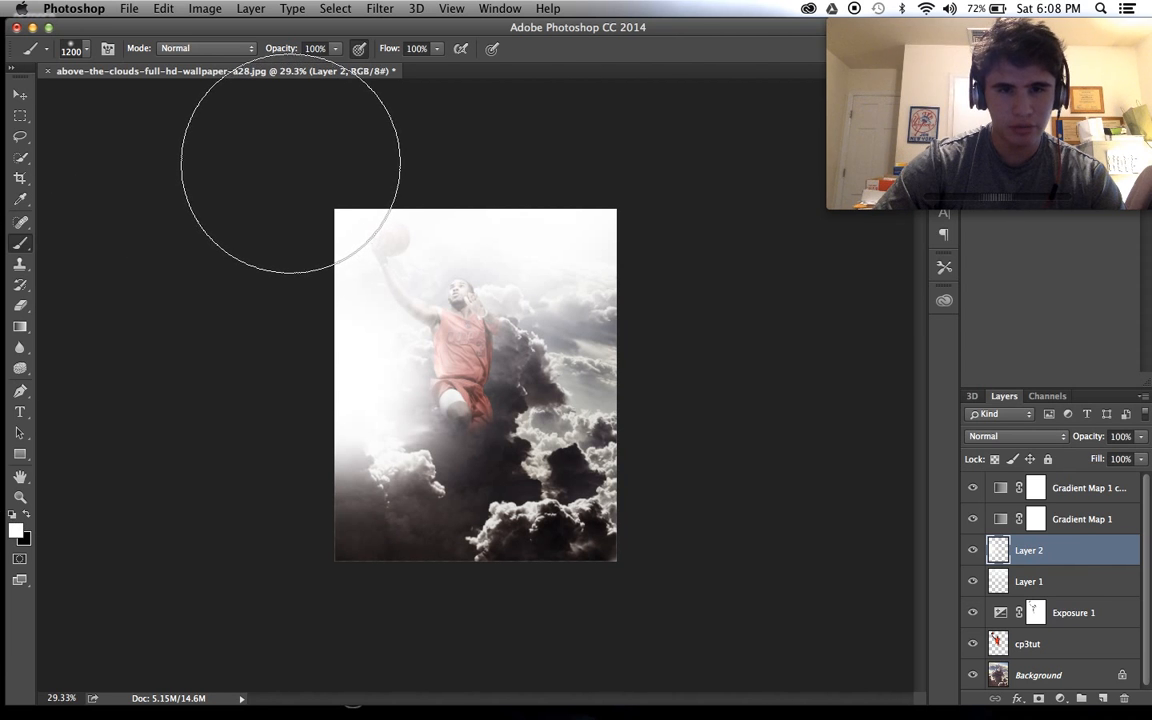
scroll(610, 463, up, 2)
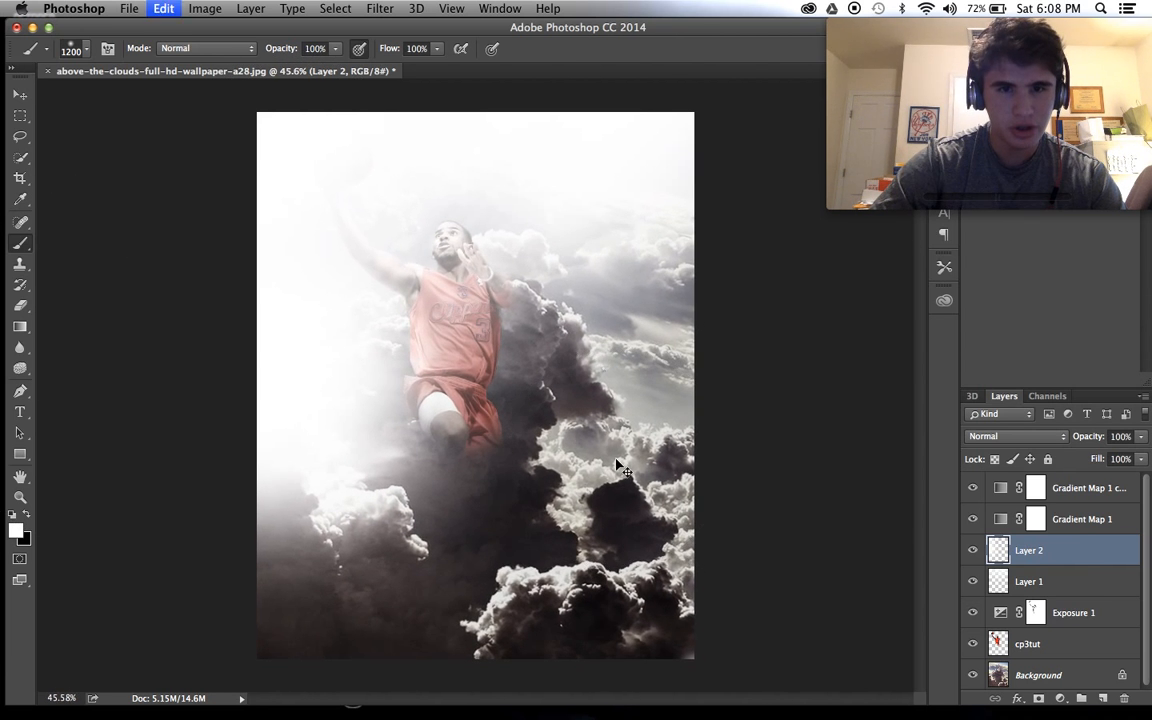
scroll(590, 463, down, 1)
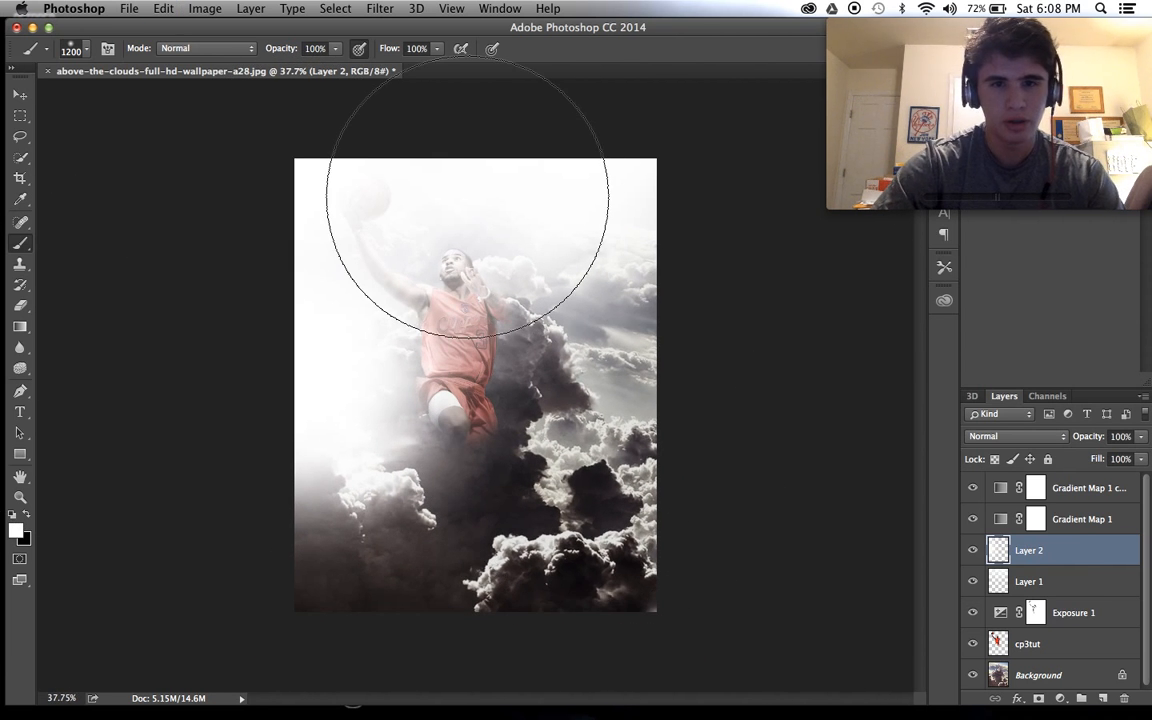
scroll(485, 178, down, 2)
scroll(527, 334, up, 4)
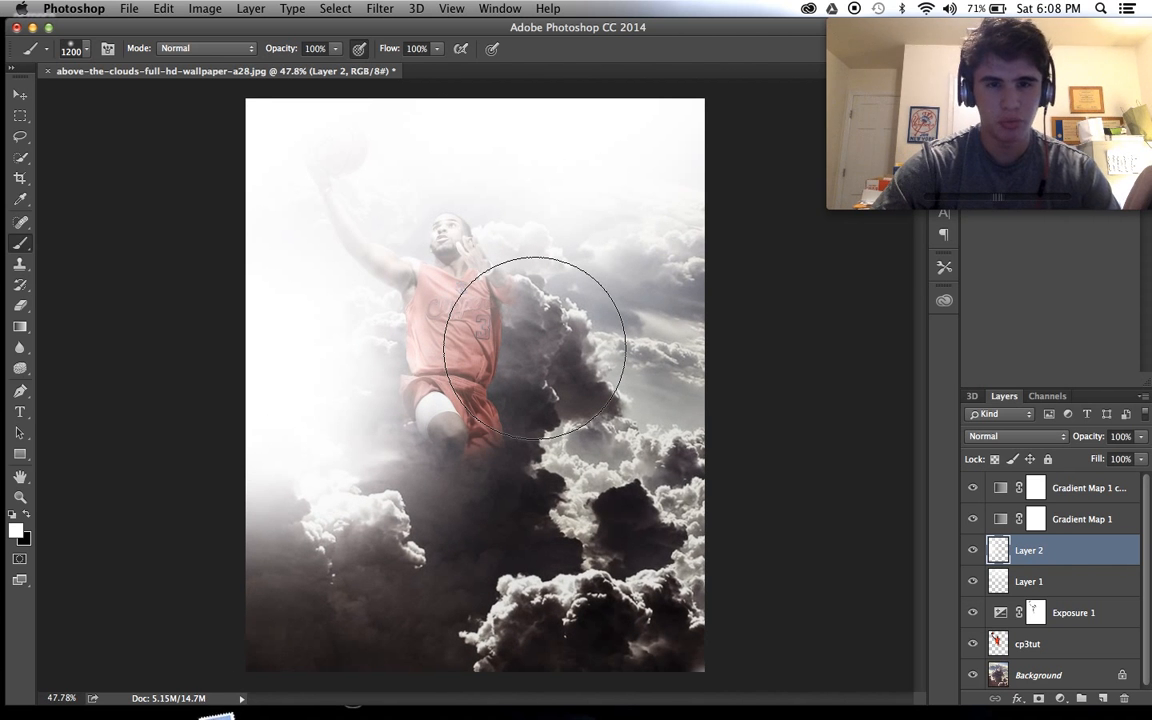
scroll(530, 350, down, 2)
scroll(488, 309, up, 1)
Lower the Exposure value of the Exposure 1 adjustment layer to darken the player and clouds
click(1000, 612)
drag(878, 58, 757, 392)
drag(1036, 175, 1022, 174)
drag(831, 448, 955, 118)
click(858, 316)
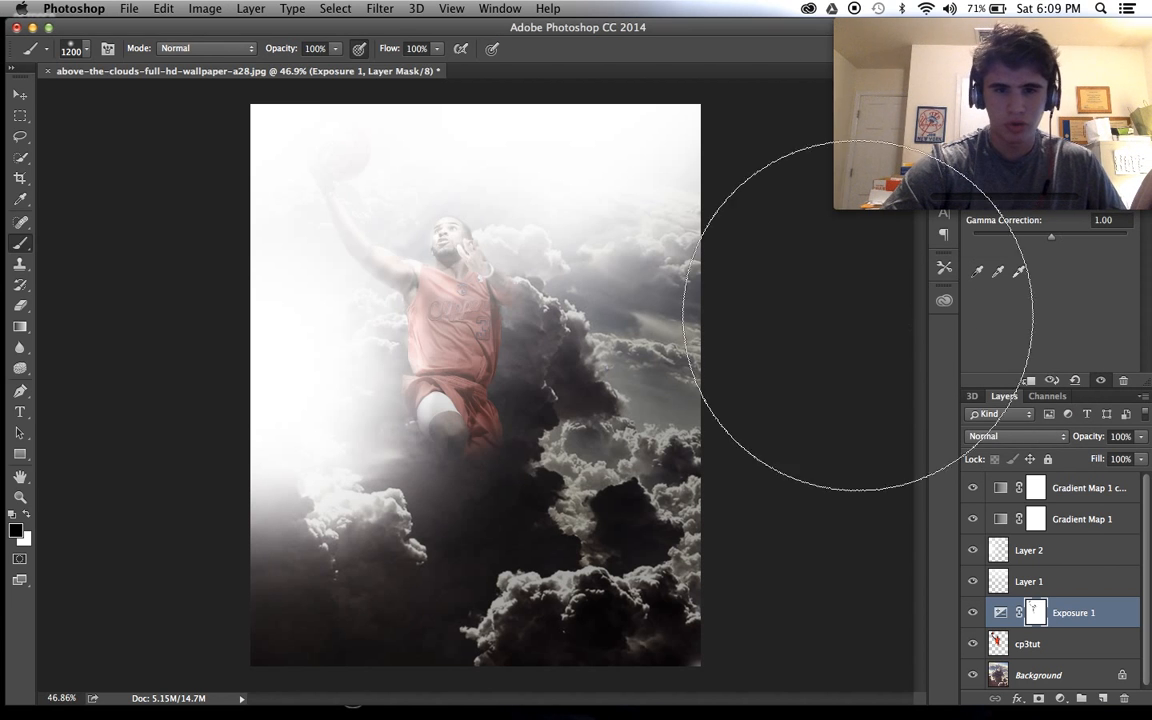
Hide Layer 1, then delete both glow layers, Layer 2 and Layer 1
scroll(566, 309, down, 3)
click(1030, 581)
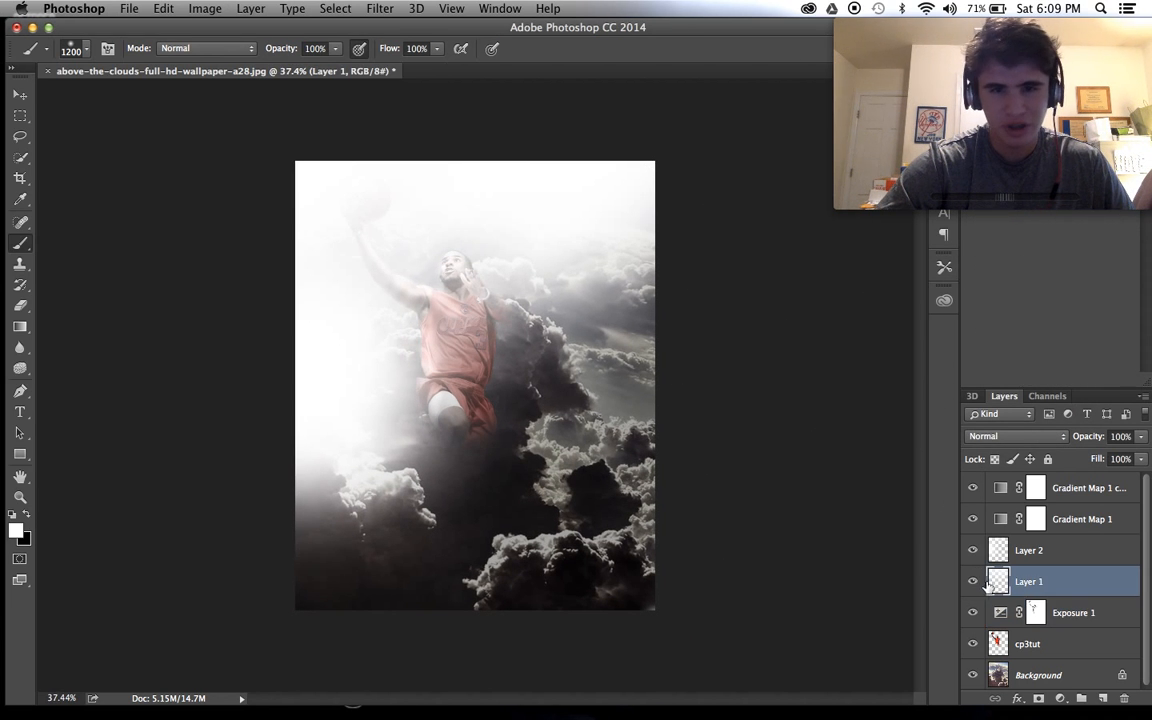
click(973, 581)
scroll(556, 446, up, 3)
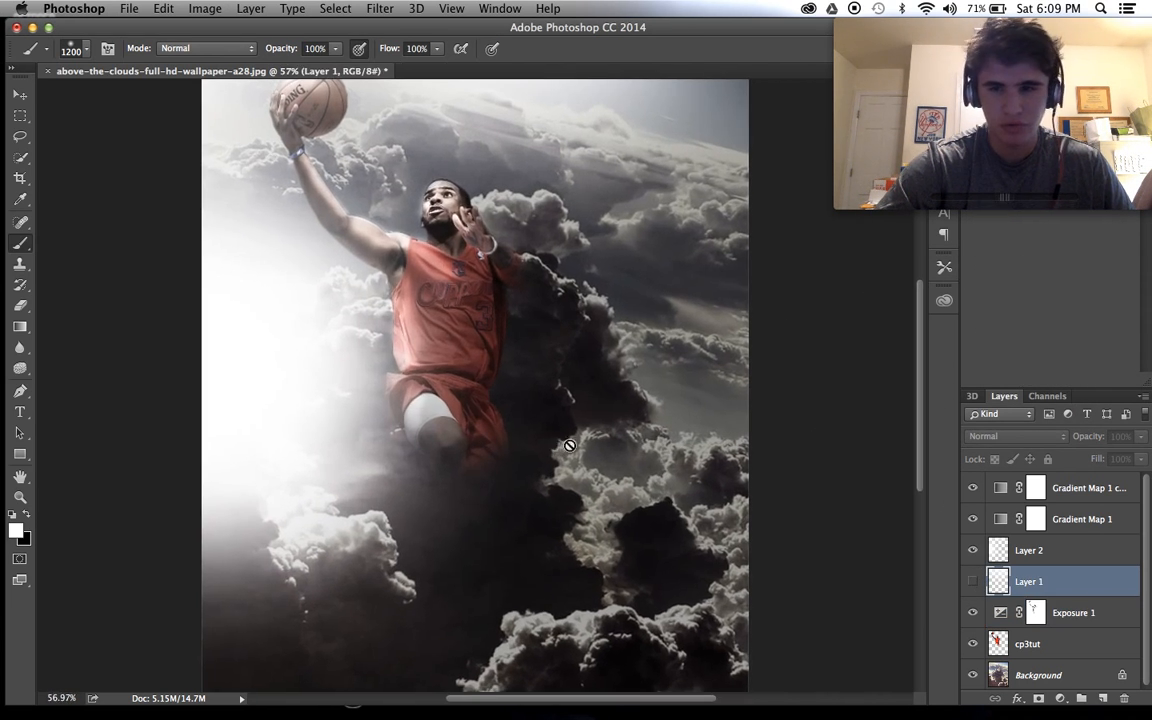
click(1059, 552)
key(BackSpace)
key(BackSpace)
key(super+z)
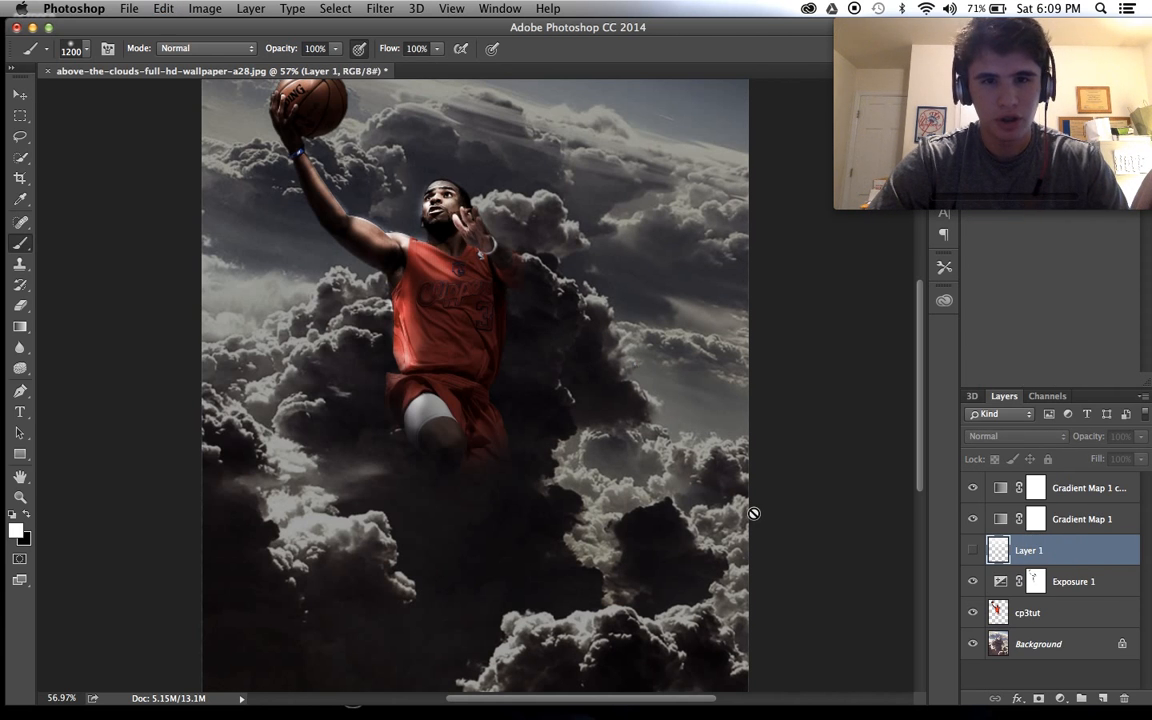
scroll(751, 514, down, 3)
scroll(909, 550, up, 1)
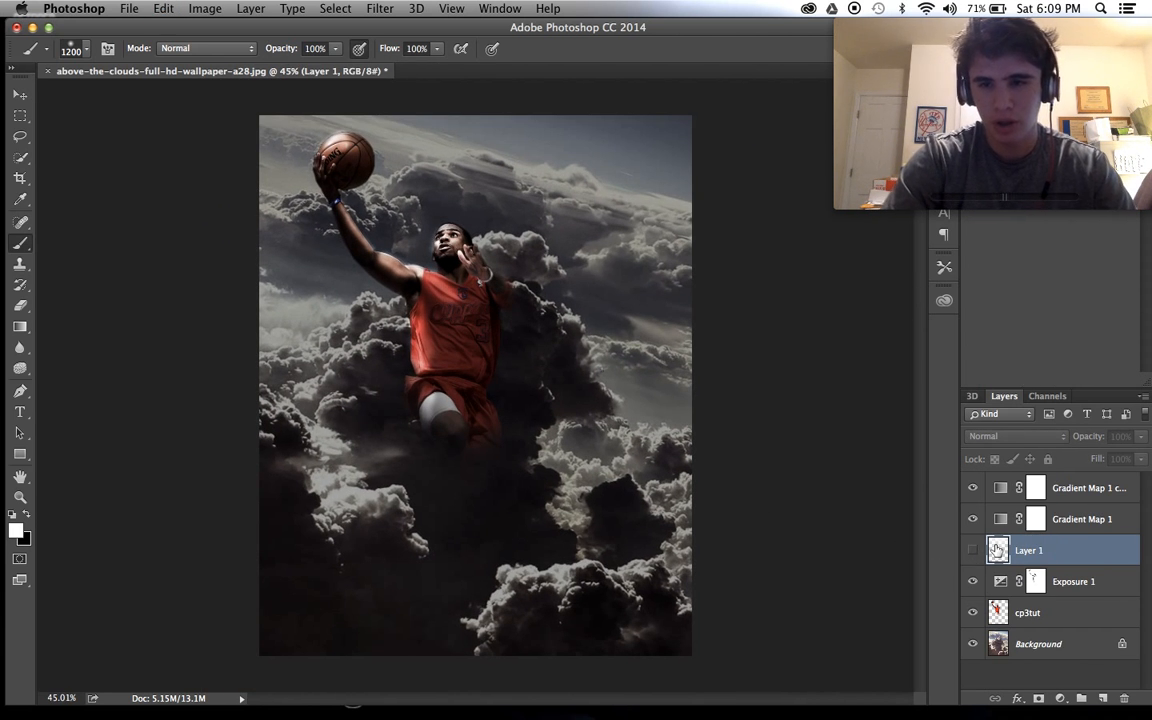
key(BackSpace)
Add a new layer and paint a soft white glow in the image's upper-left corner at 1200 px, undoing the extra strokes
key(shift+super+alt+n)
mouse_move(278, 314)
mouse_down()
mouse_move(270, 296)
mouse_move(206, 347)
mouse_up()
key(super+z)
scroll(216, 311, down, 2)
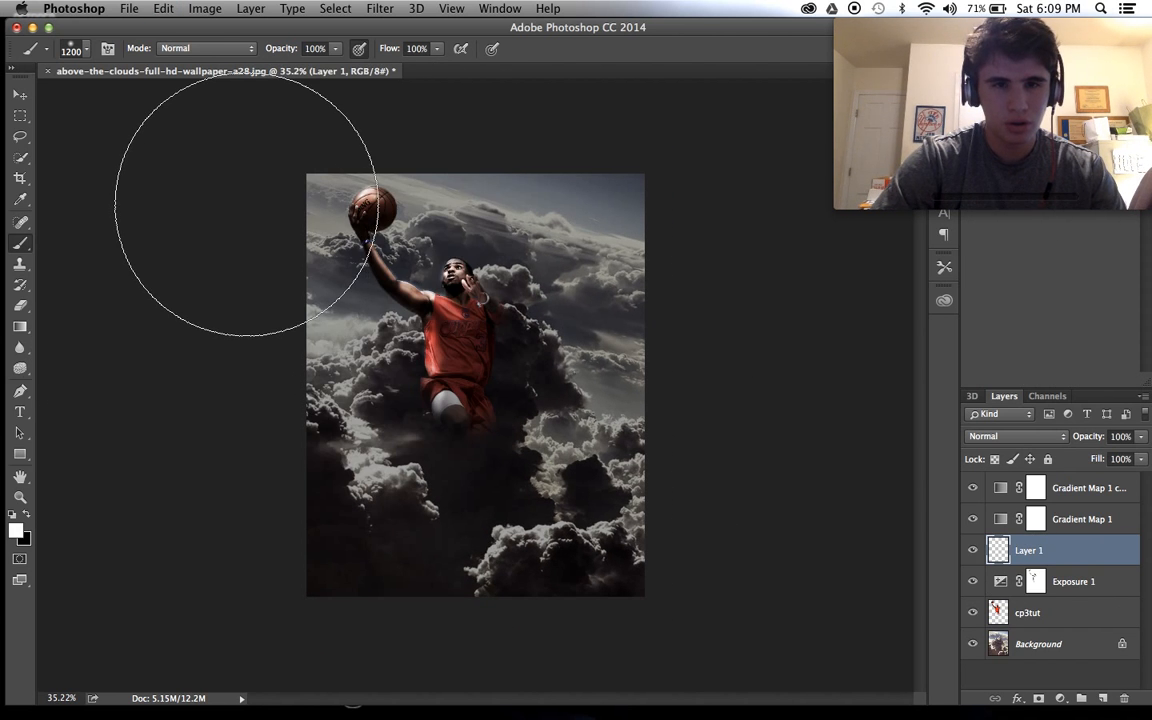
drag(219, 154, 273, 147)
drag(463, 165, 505, 115)
key(super+z)
Switch to the 2600 px light-ray brush and try stamping white rays down over the player, undoing the stamp
click(86, 50)
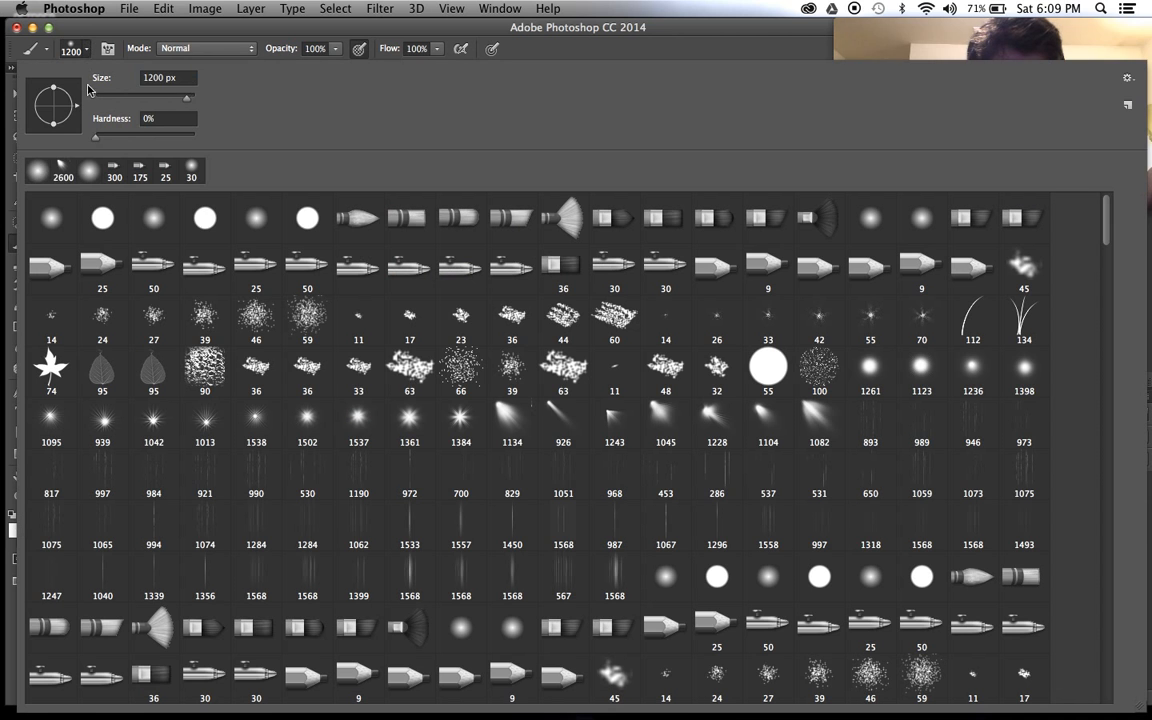
click(218, 34)
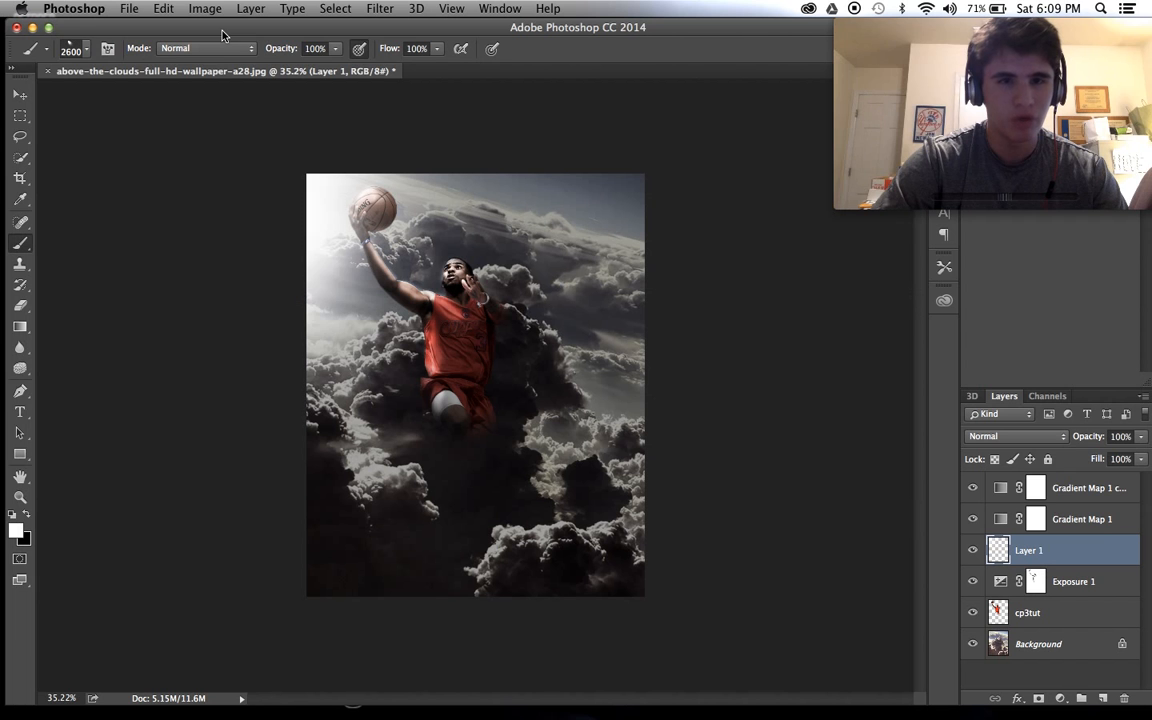
click(86, 52)
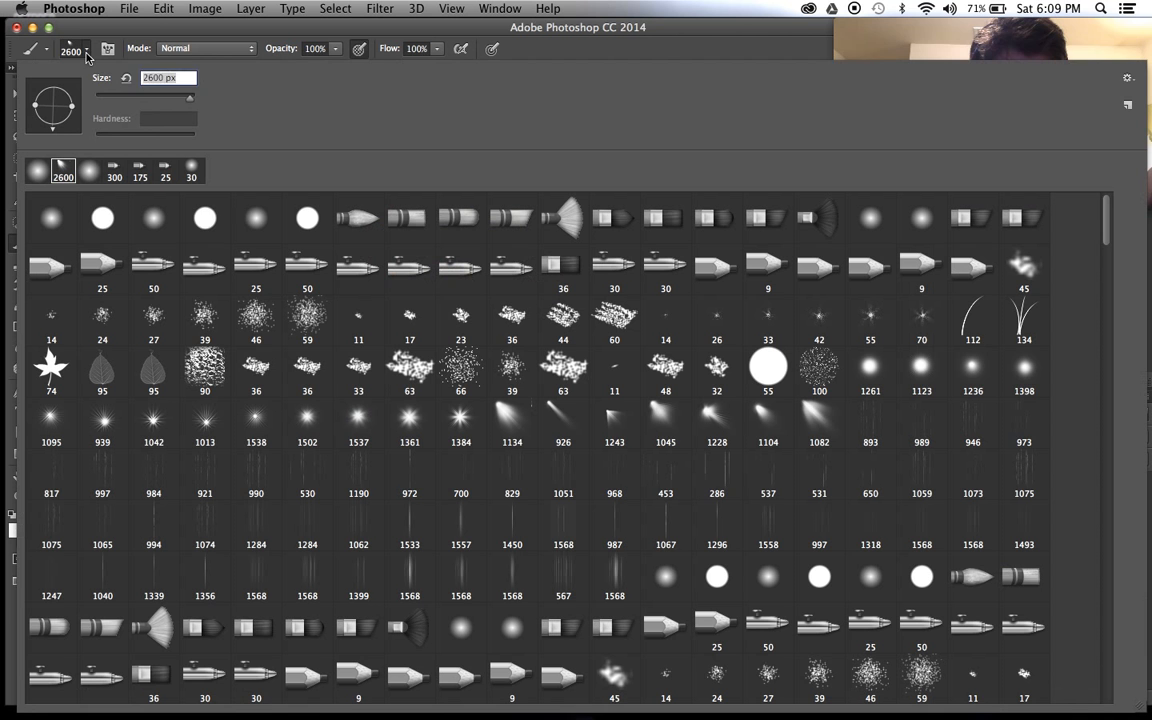
click(141, 52)
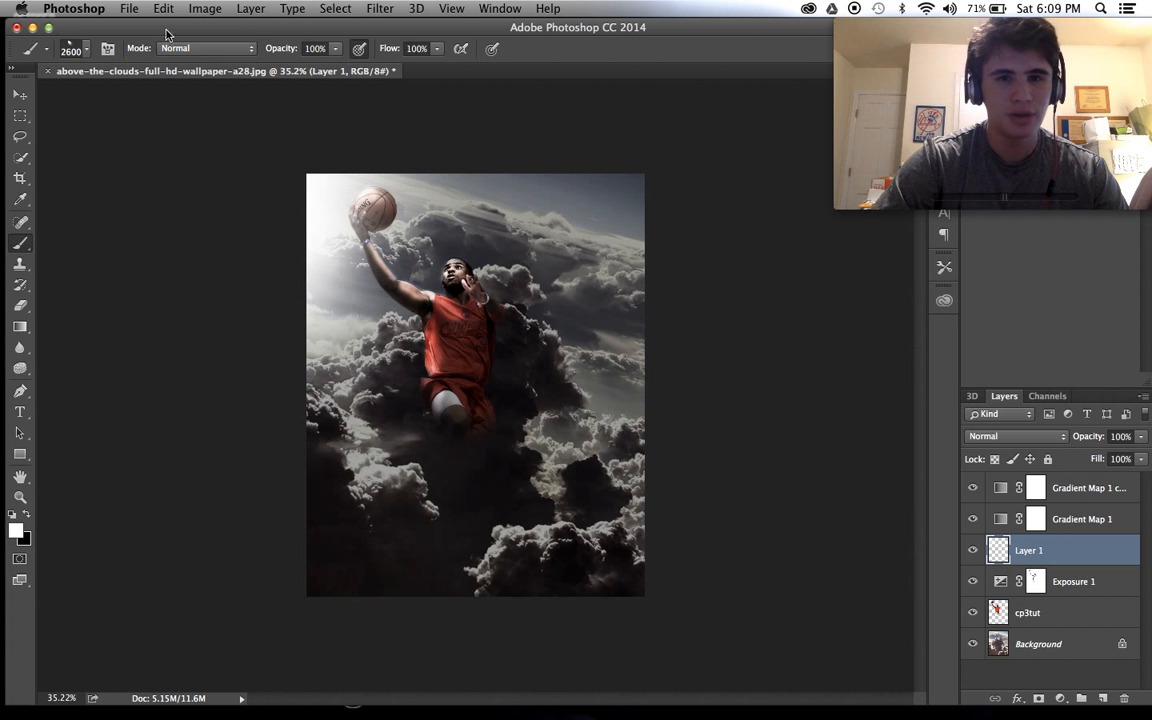
click(440, 175)
scroll(440, 180, up, 2)
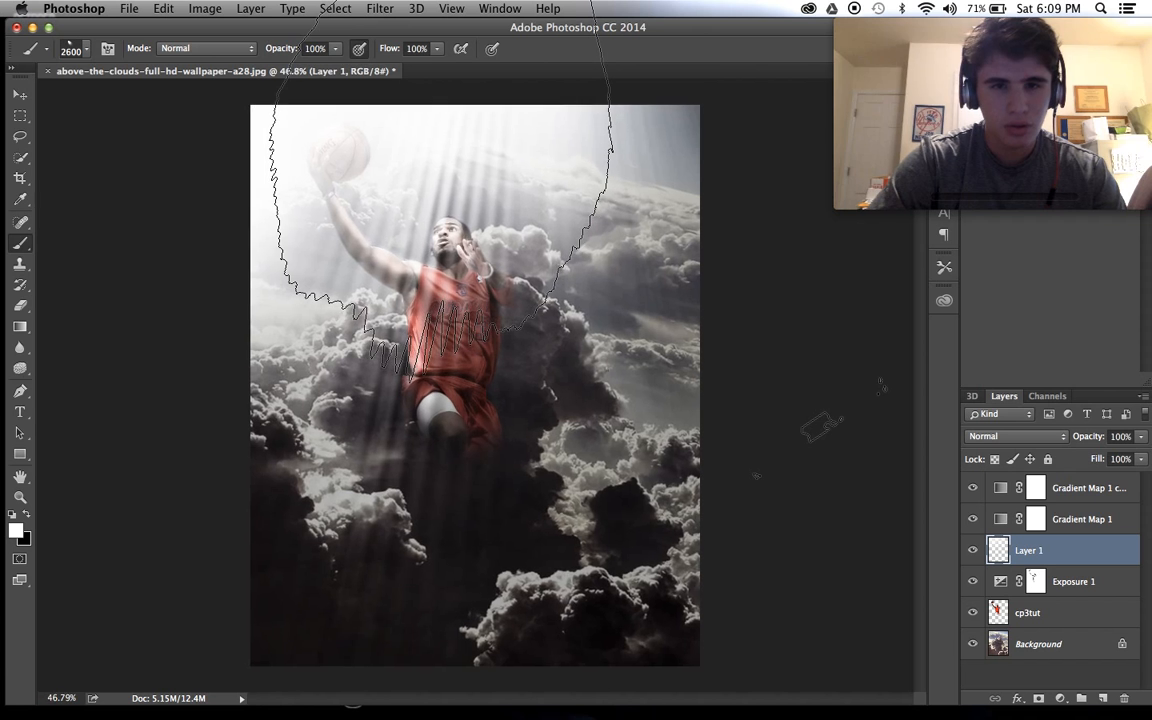
scroll(450, 150, down, 2)
key(super+z)
Try two more 2600 px ray stamps shifted towards the image's upper-right clouds, undoing each one
click(452, 175)
key(super+z)
click(497, 160)
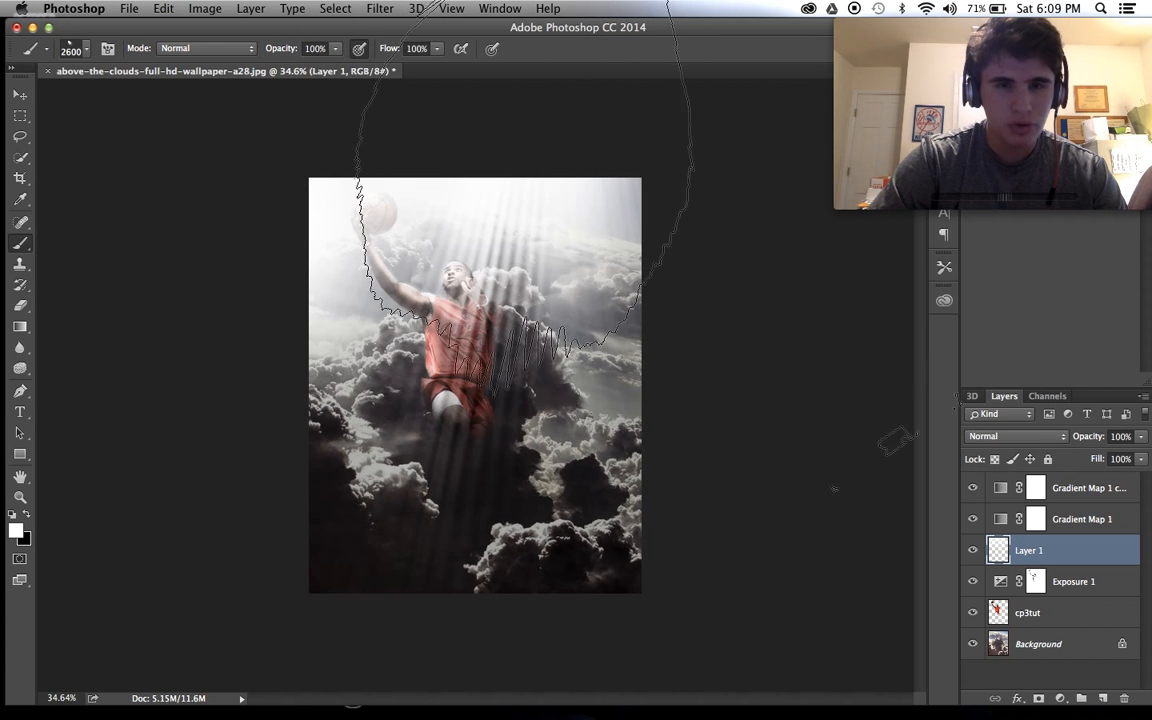
scroll(510, 160, down, 2)
key(super+z)
scroll(480, 160, up, 2)
scroll(440, 155, down, 2)
scroll(440, 170, down, 1)
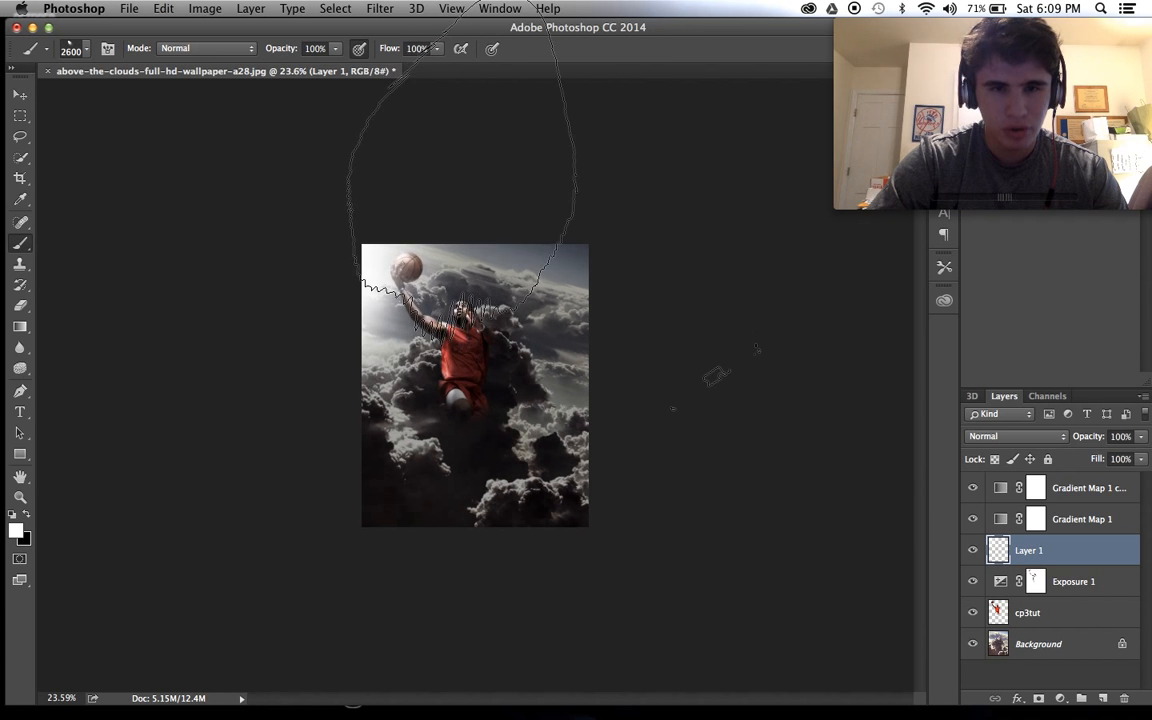
Try stamping the light rays again from above the player's head and raised arm, undoing the stamps
click(450, 290)
scroll(450, 250, up, 3)
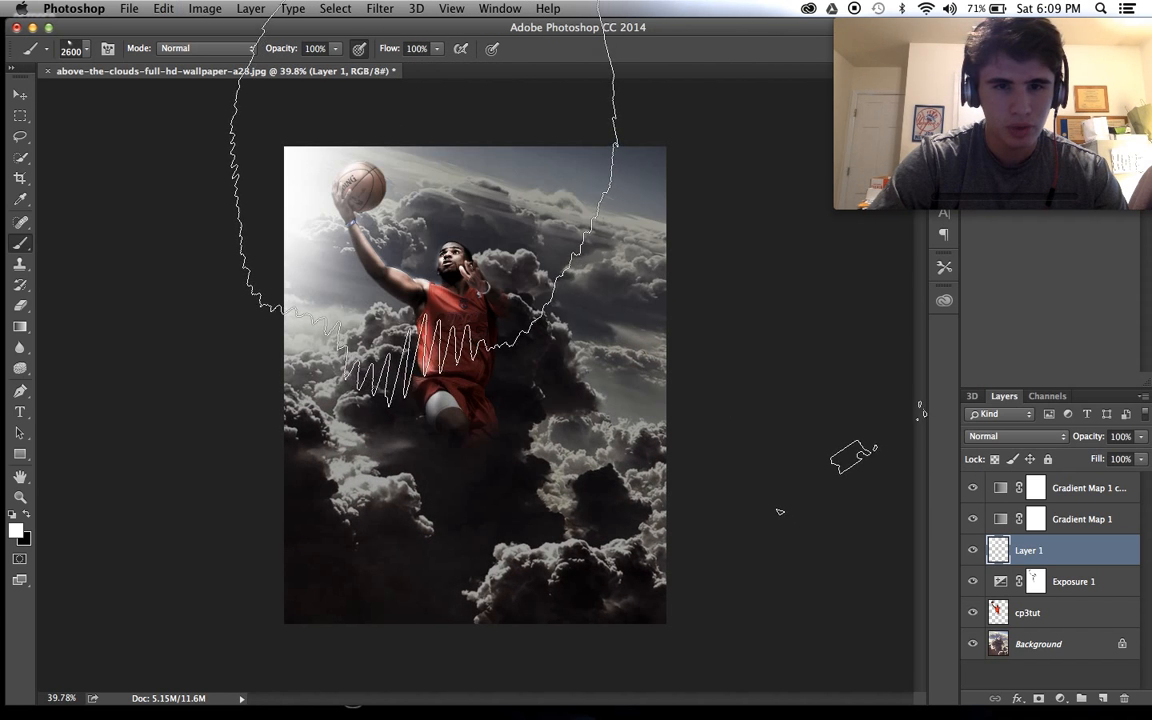
click(430, 200)
scroll(430, 230, down, 1)
key(z)
key(super+z)
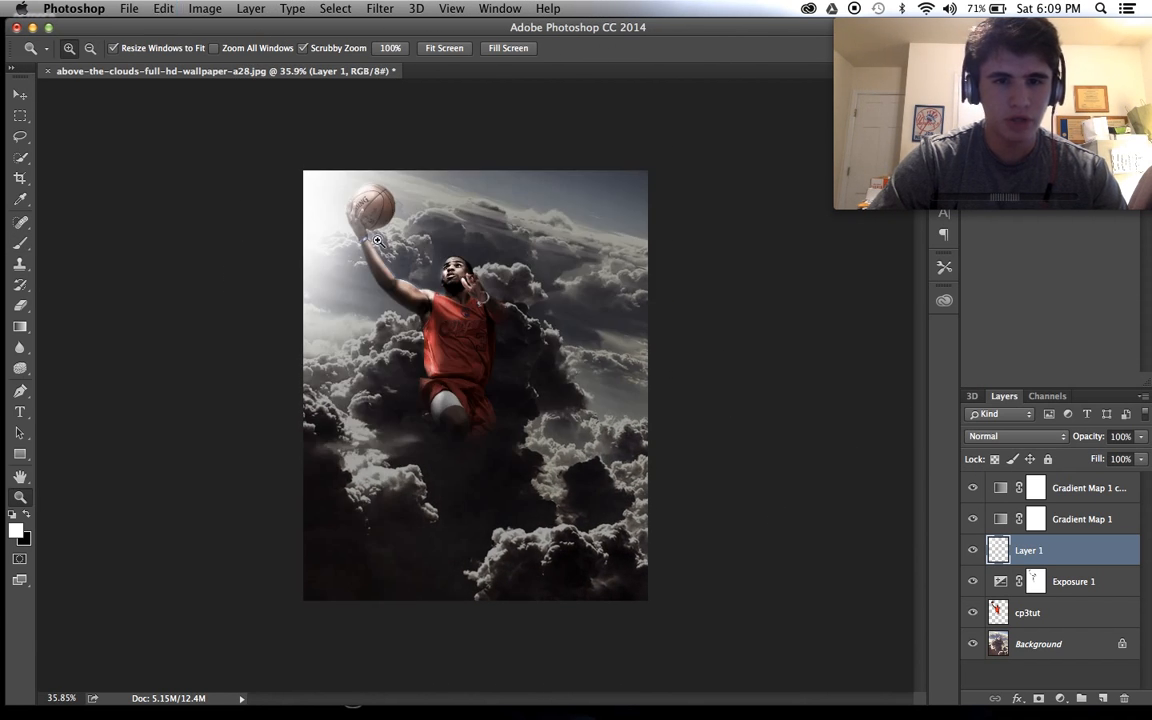
Return to the Brush tool and try a light-ray stamp over the player, reducing the ray brush to 2200 px
click(22, 245)
scroll(446, 360, up, 10)
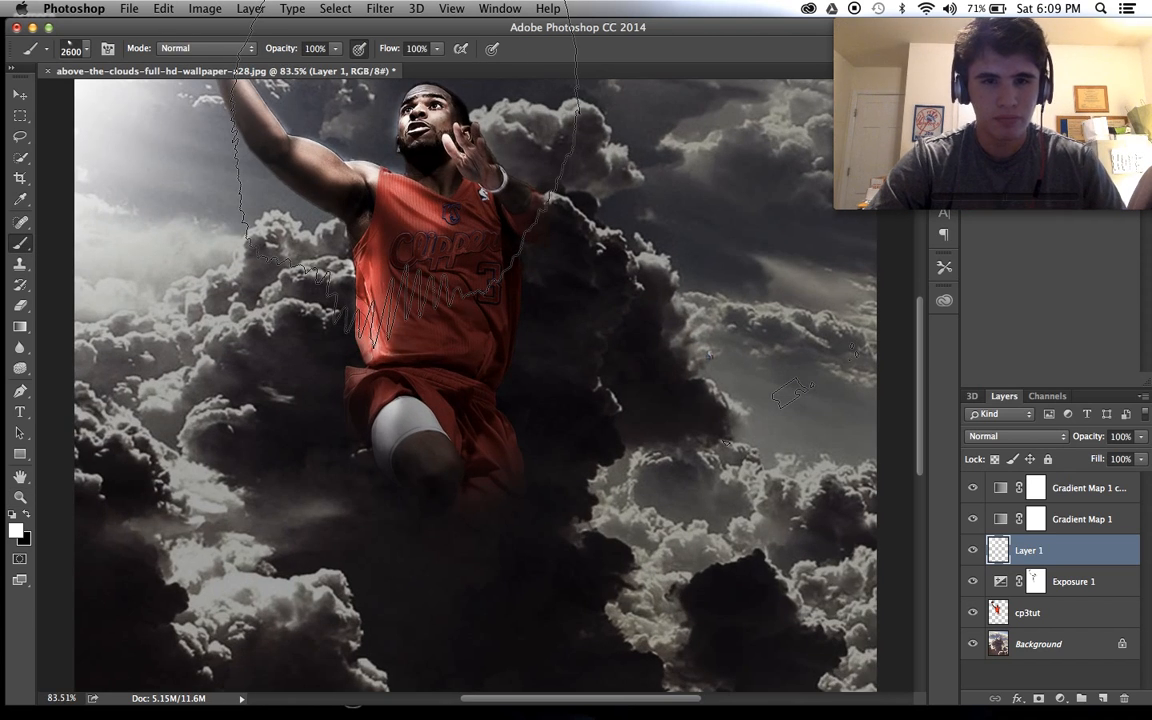
scroll(790, 393, down, 8)
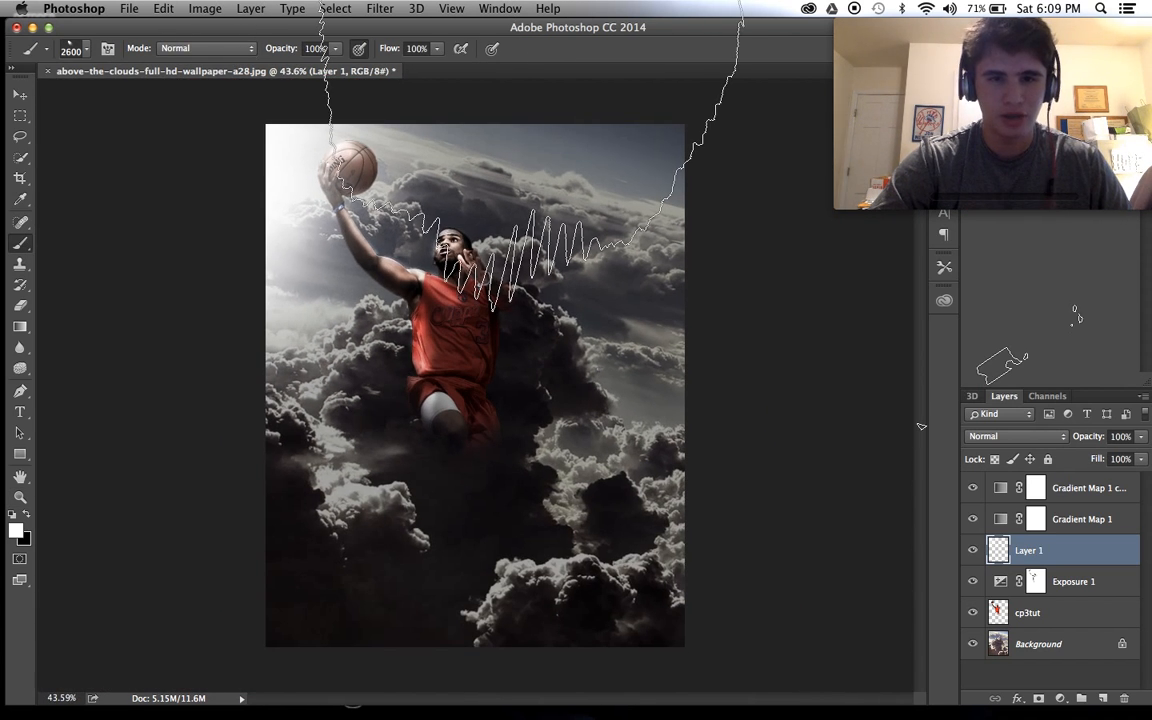
key(bracketleft)
key(bracketleft)
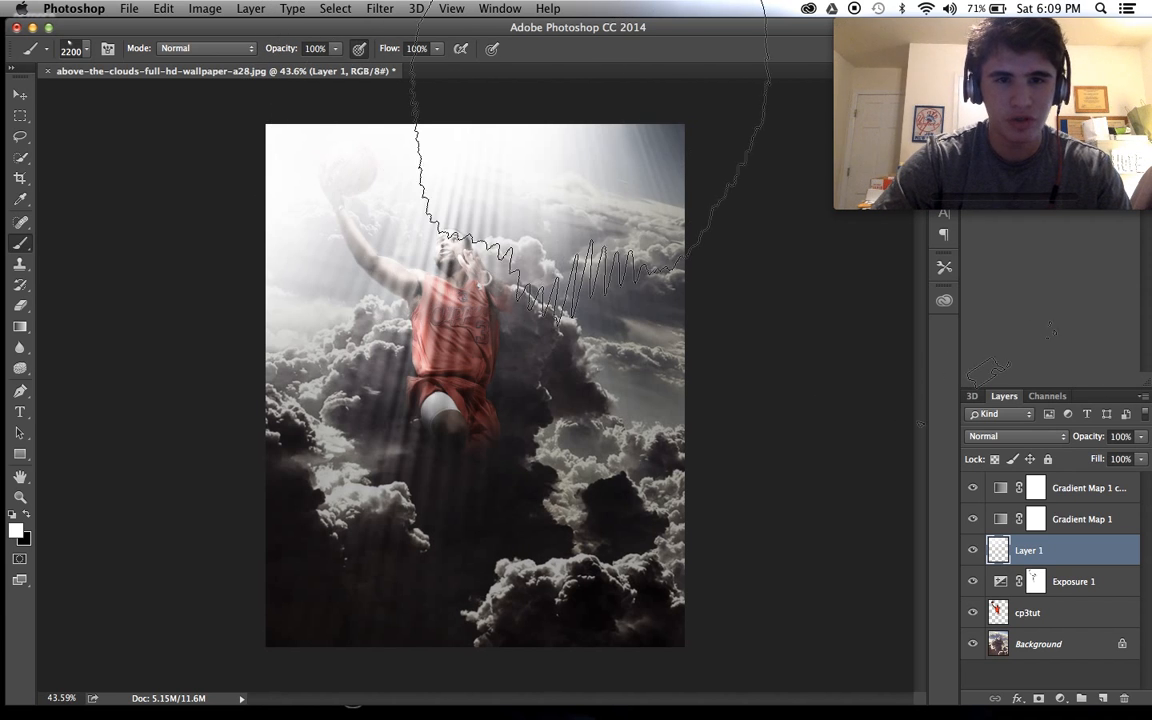
Try a white glow stroke across the image's upper clouds with a soft round brush reduced to 1500 px, undoing it
click(88, 51)
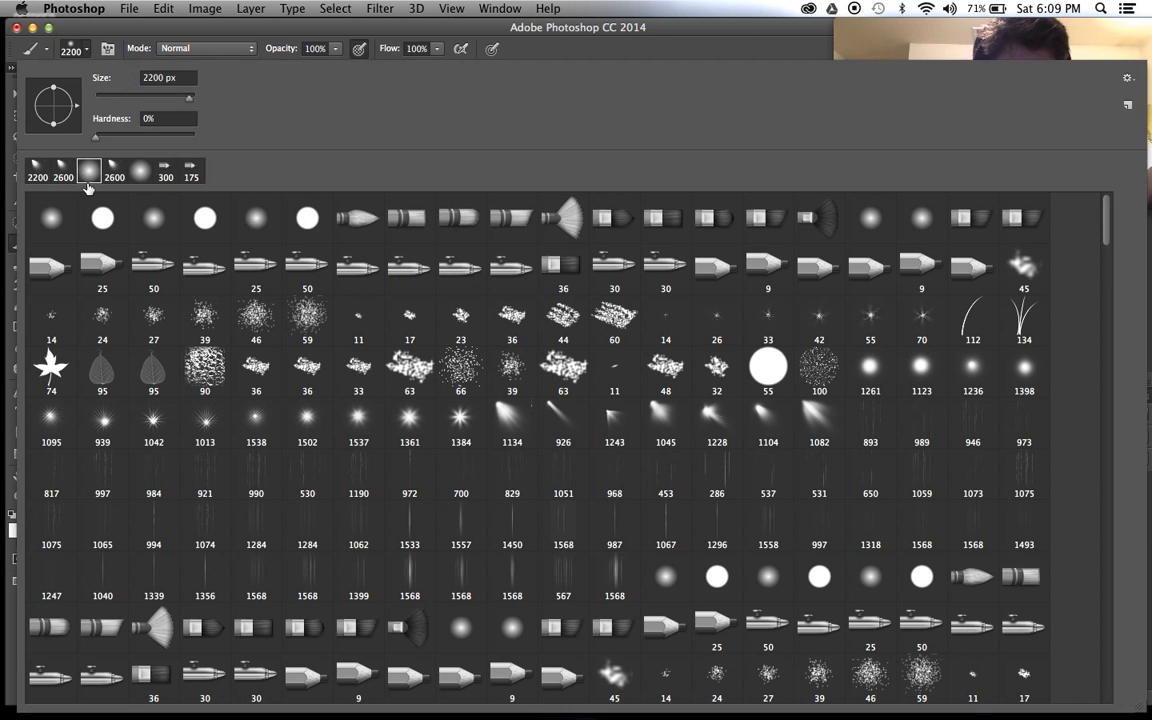
key(Escape)
key(bracketleft)
key(bracketleft)
key(bracketleft)
key(bracketleft)
key(bracketleft)
key(bracketleft)
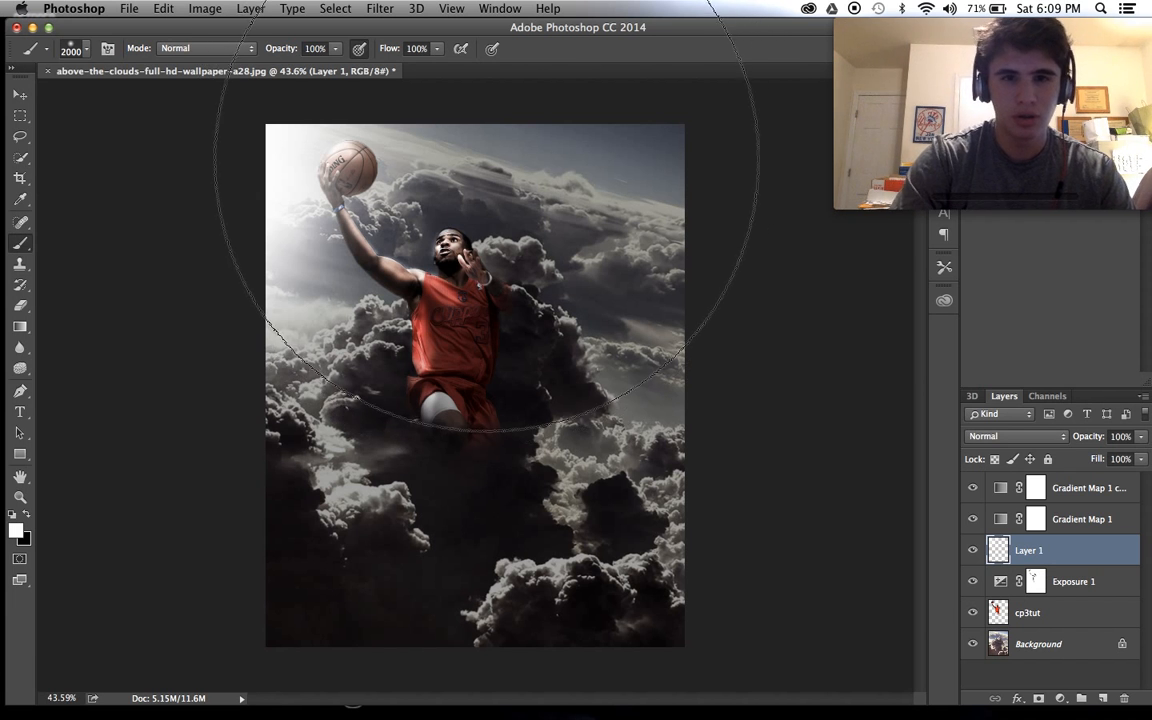
drag(476, 123, 578, 105)
key(super+z)
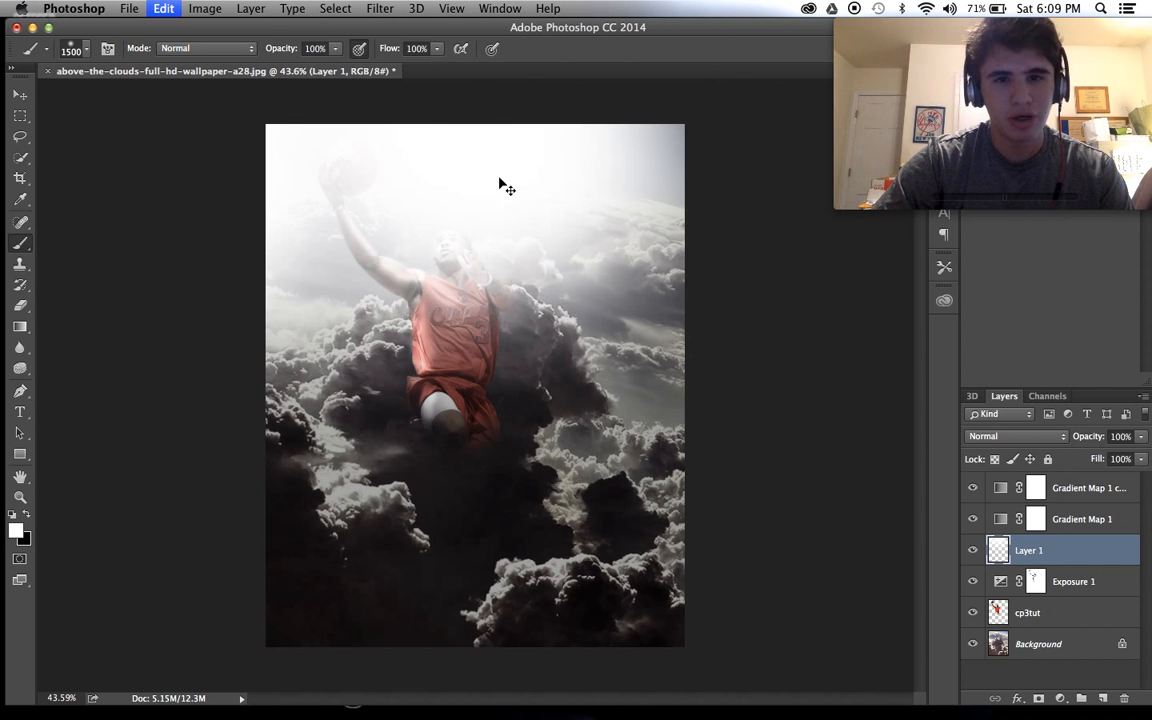
Undo the glow over the upper clouds and paint a soft 1500 px white glow along the image's left edge beside the player on Layer 1
key(bracketleft)
key(super+z)
key(super+z)
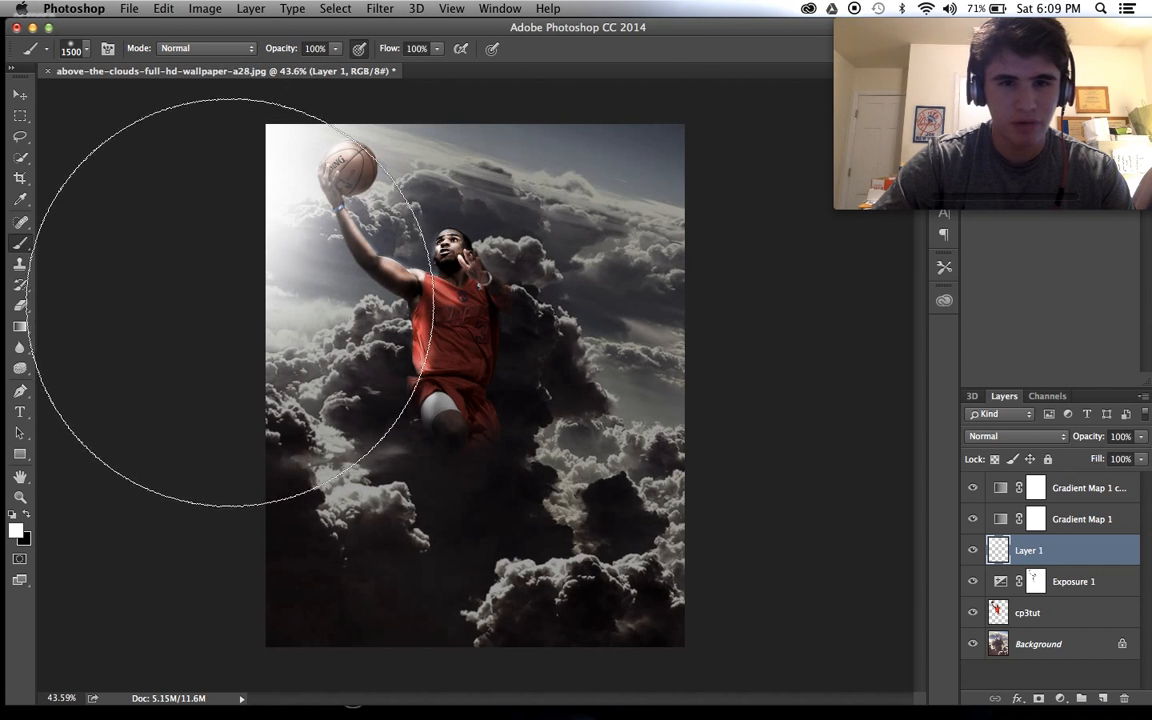
key(super+z)
key(super+z)
key(super+z)
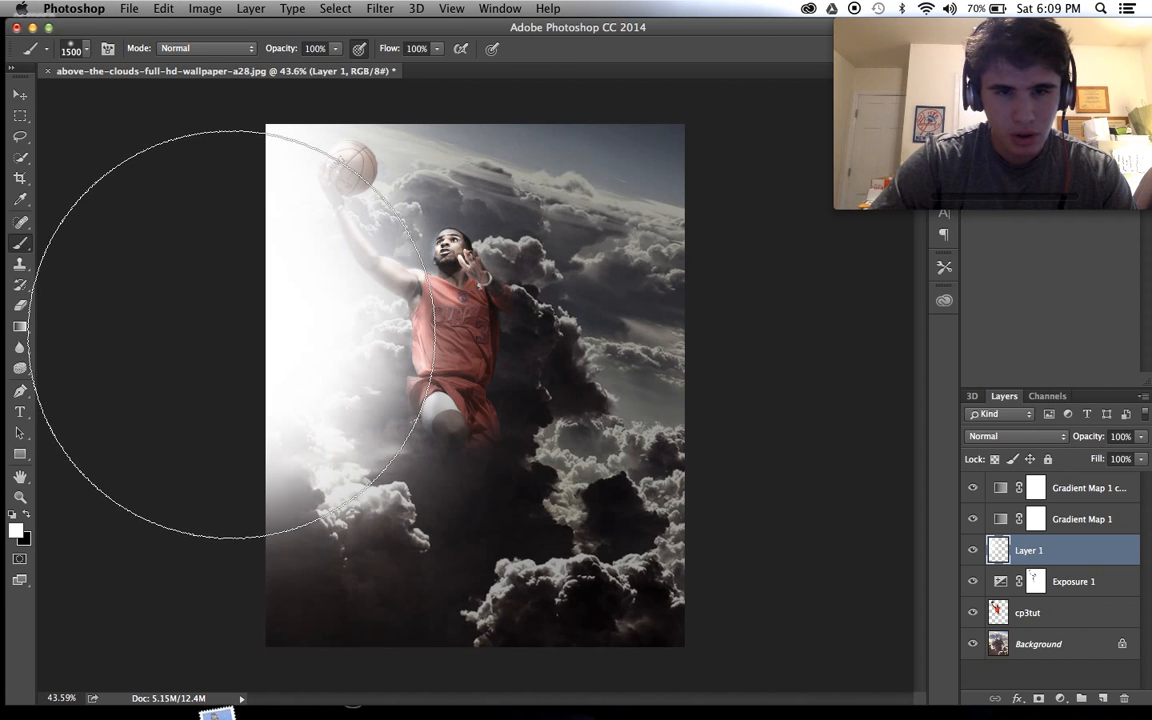
scroll(314, 257, down, 3)
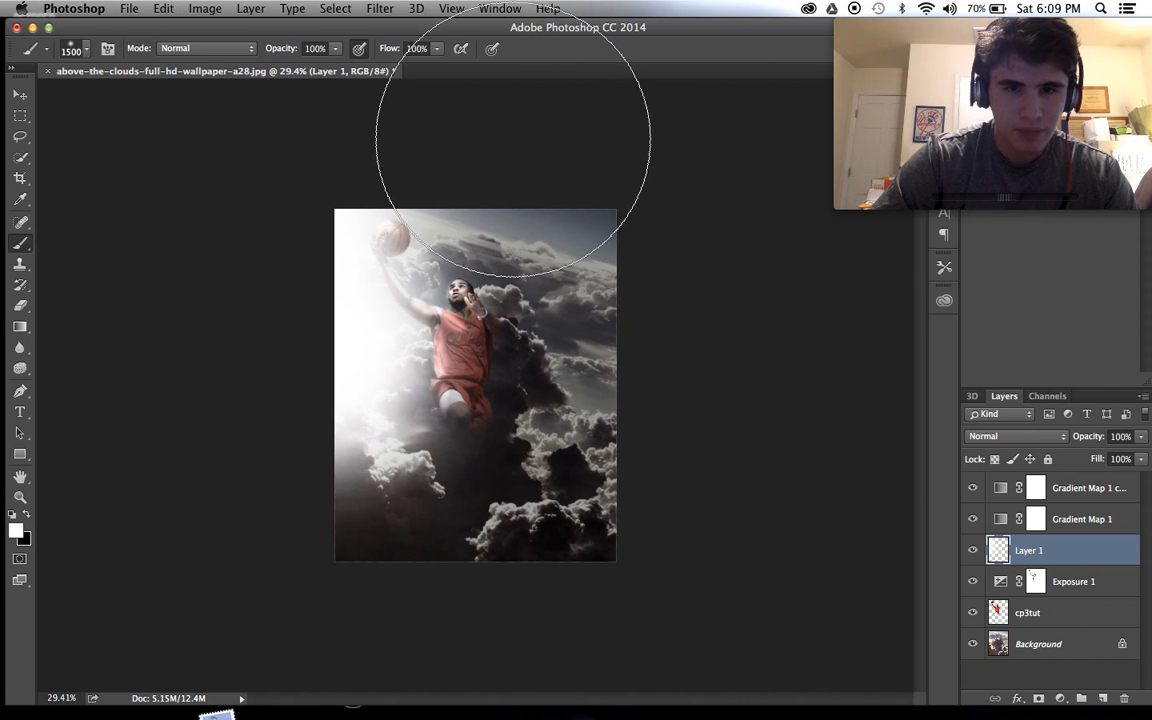
Touch up the Exposure 1 mask around the player with a small soft white brush, stepping back a stroke and using 50 px at 43% opacity
click(1036, 585)
scroll(560, 275, up, 6)
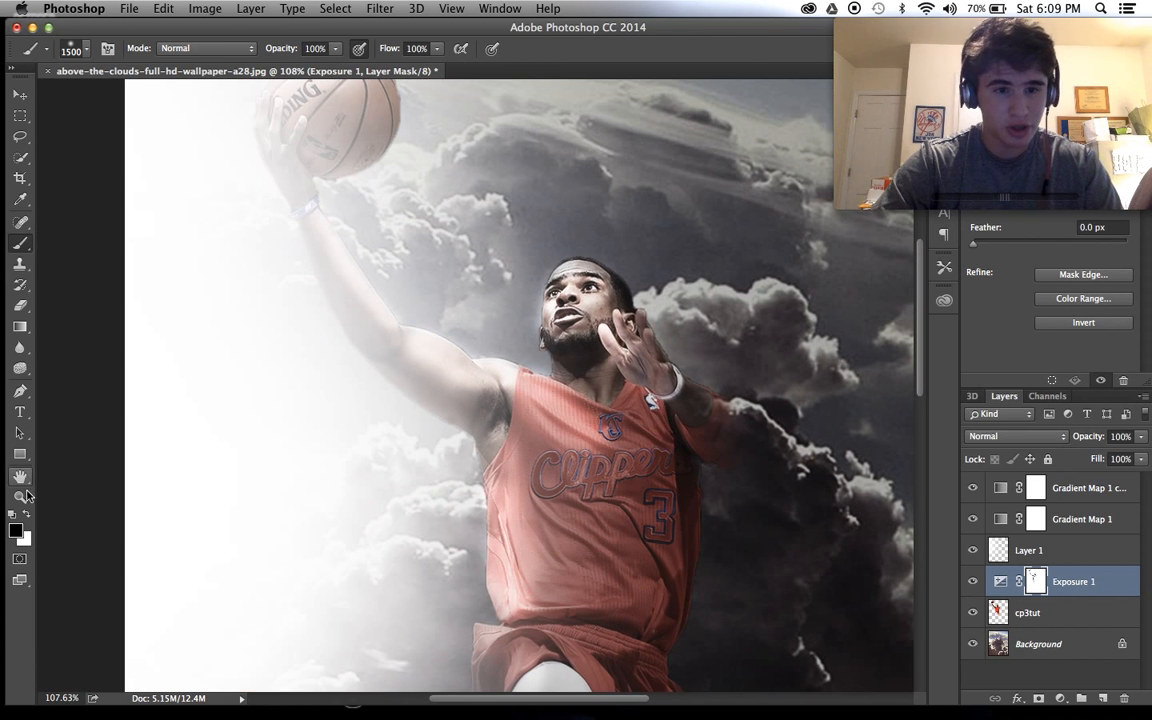
click(86, 55)
click(163, 8)
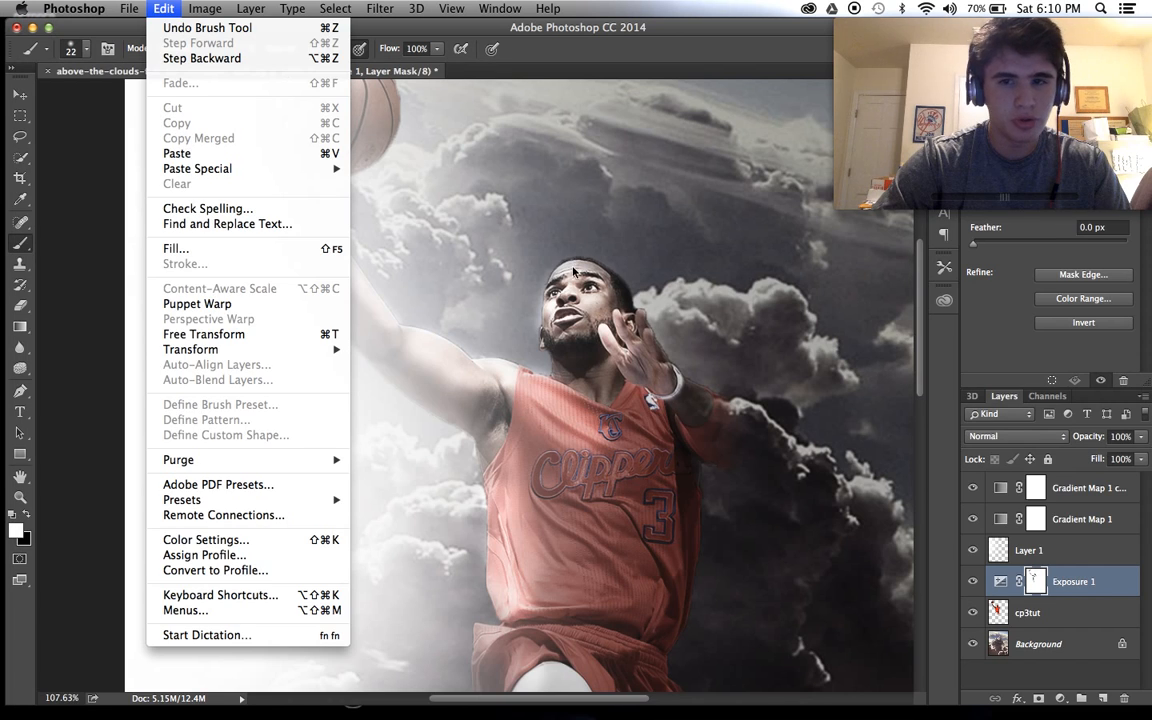
click(200, 57)
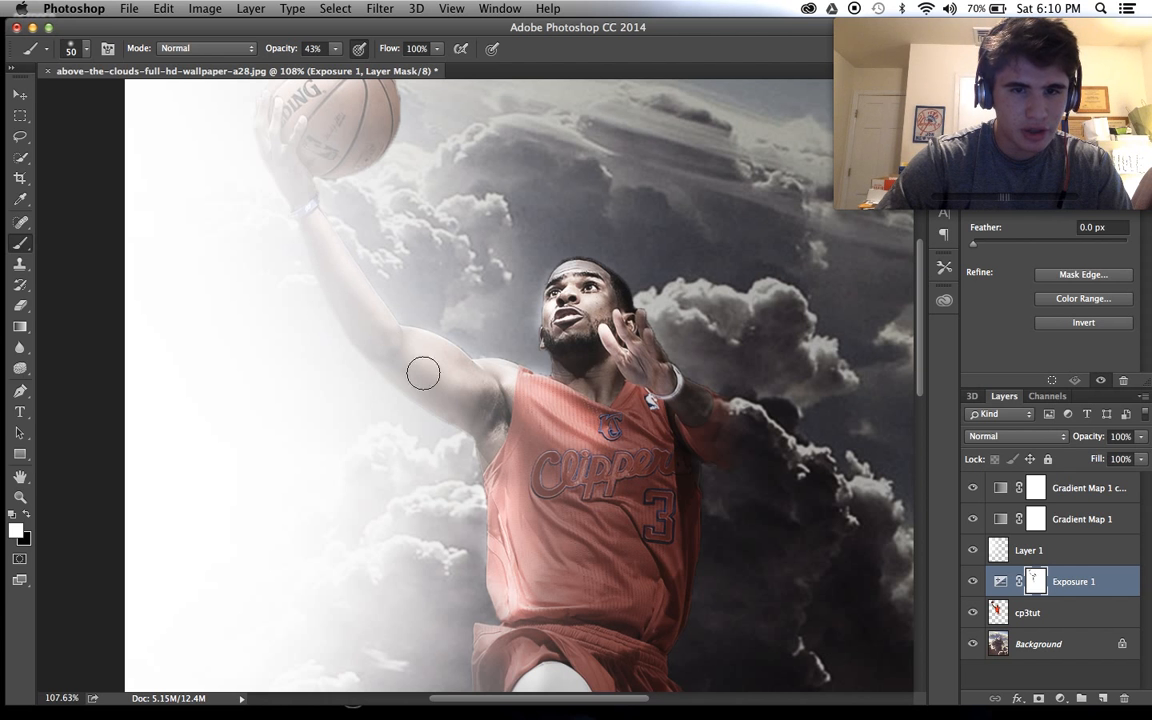
scroll(557, 430, down, 5)
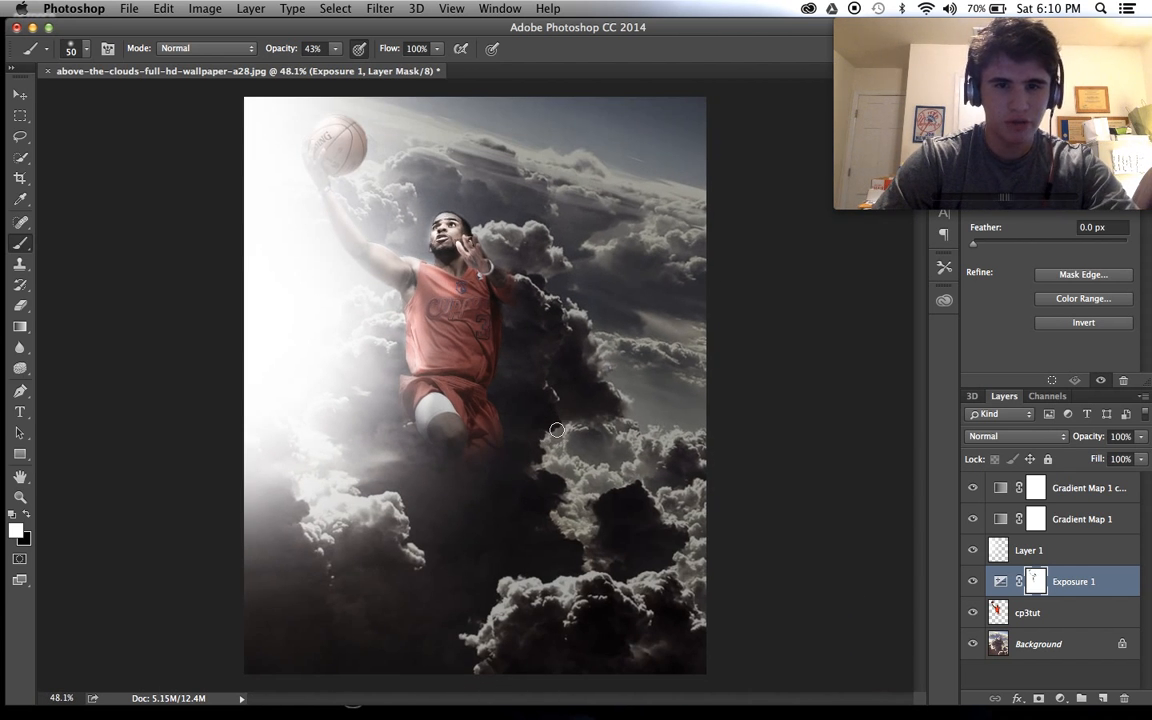
scroll(557, 430, up, 2)
scroll(557, 430, down, 1)
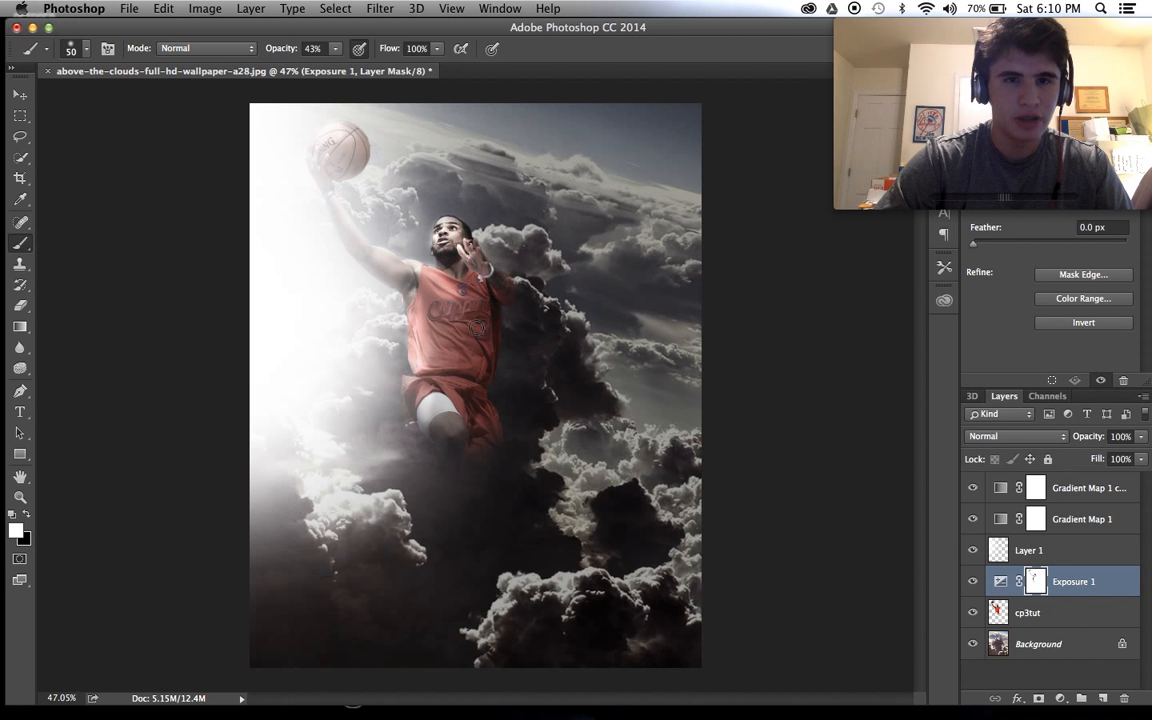
Try 2200 px light-ray stamps at 43% opacity above the player on Layer 1, undoing each one
click(1019, 553)
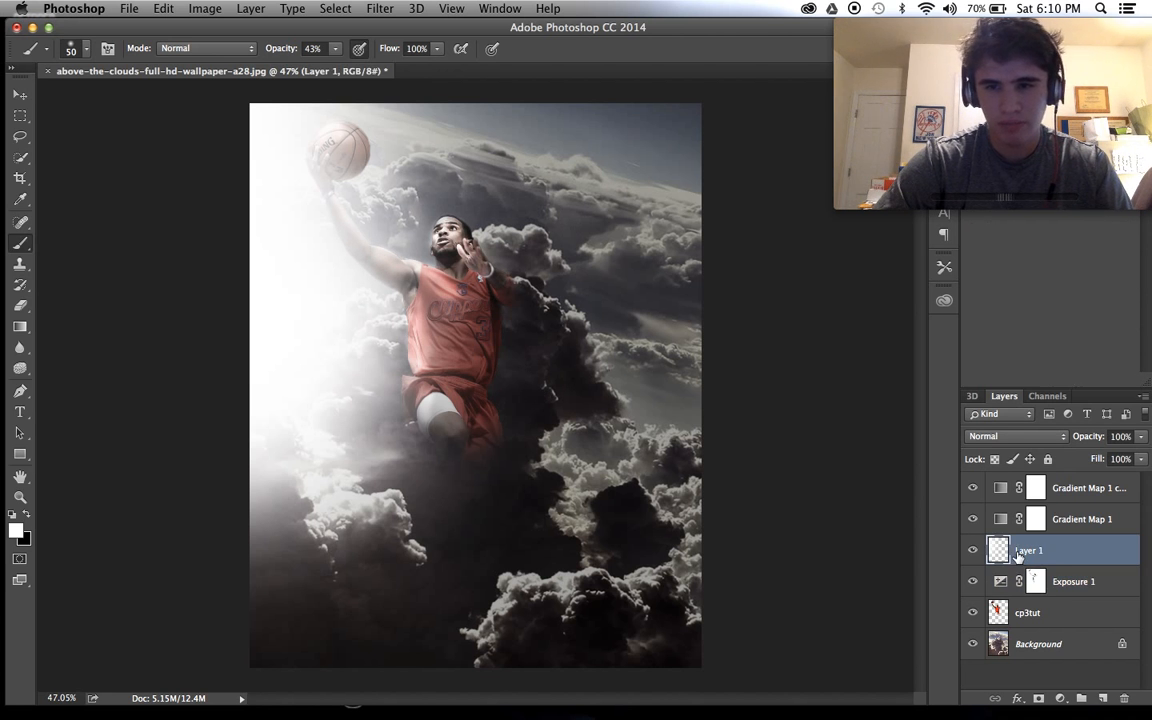
click(84, 52)
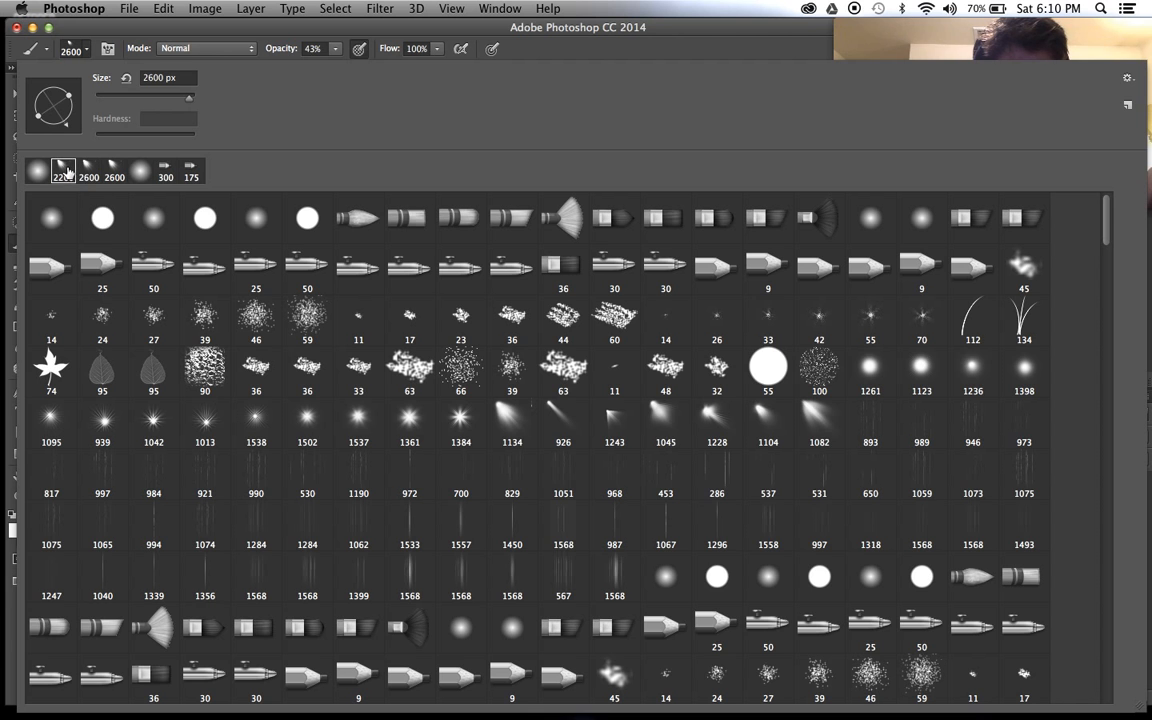
key(Return)
click(520, 260)
key(super+z)
click(430, 220)
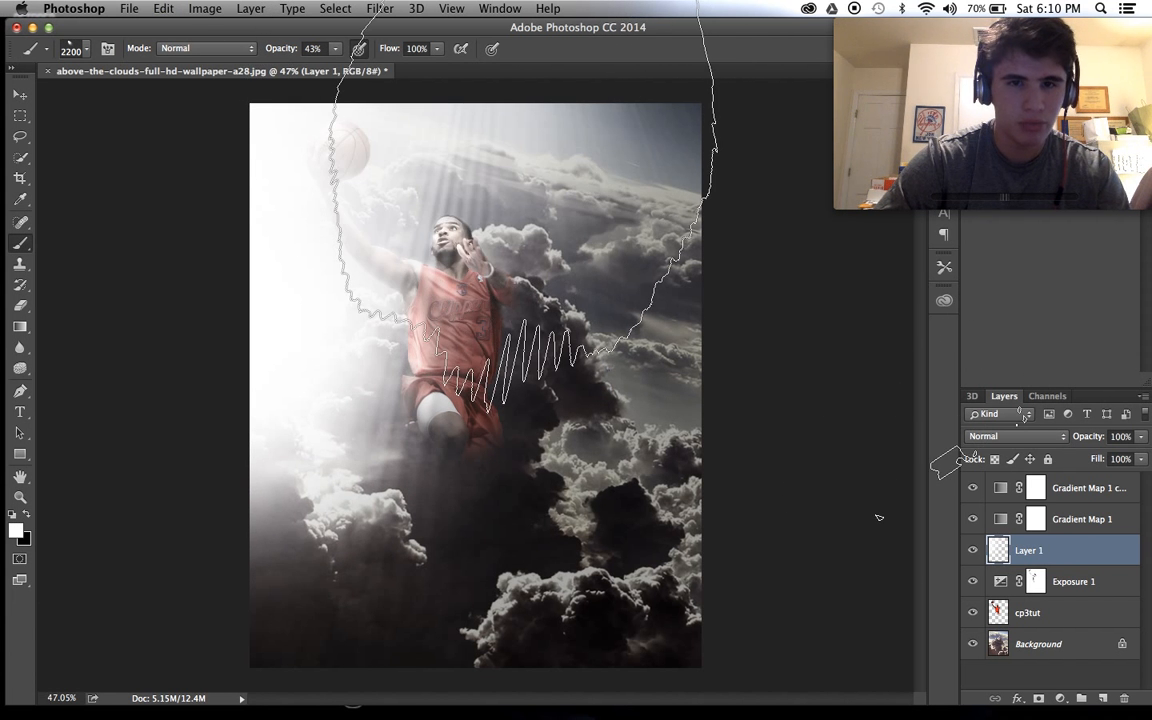
scroll(475, 385, down, 3)
scroll(475, 385, up, 2)
key(super+z)
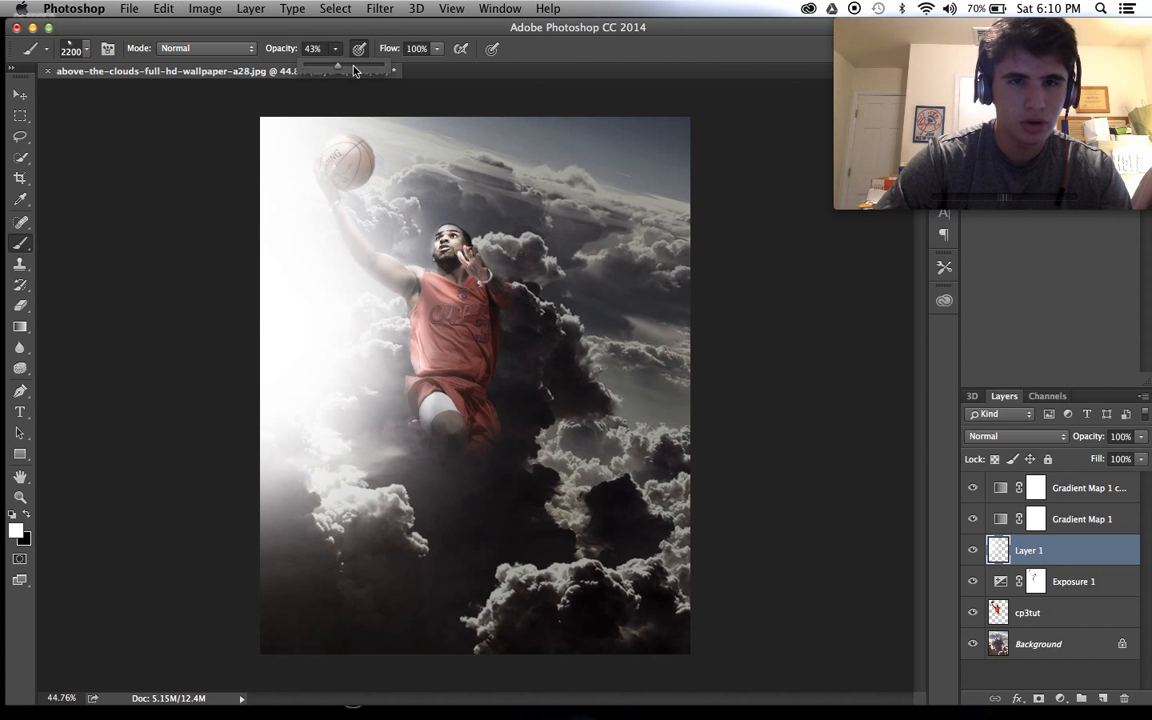
Stamp light rays slanting down towards the player's face on Layer 1 with the 2200 px ray brush at 74% opacity
key(7)
key(4)
click(86, 52)
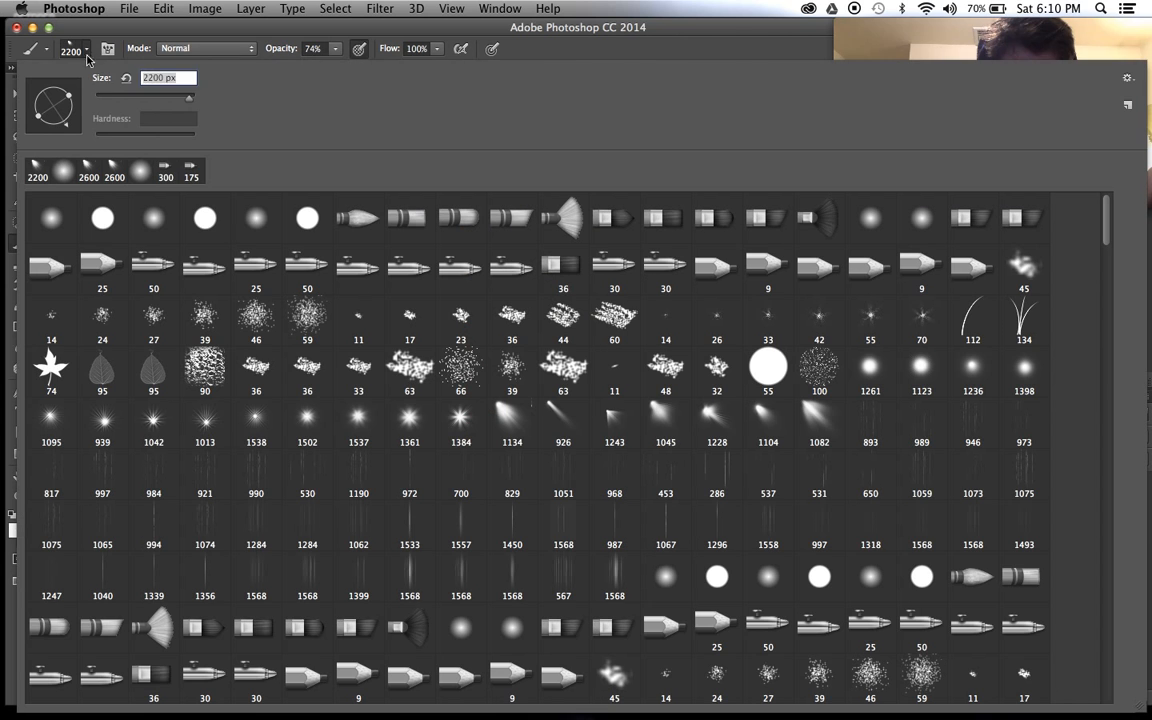
click(80, 48)
scroll(465, 180, down, 6)
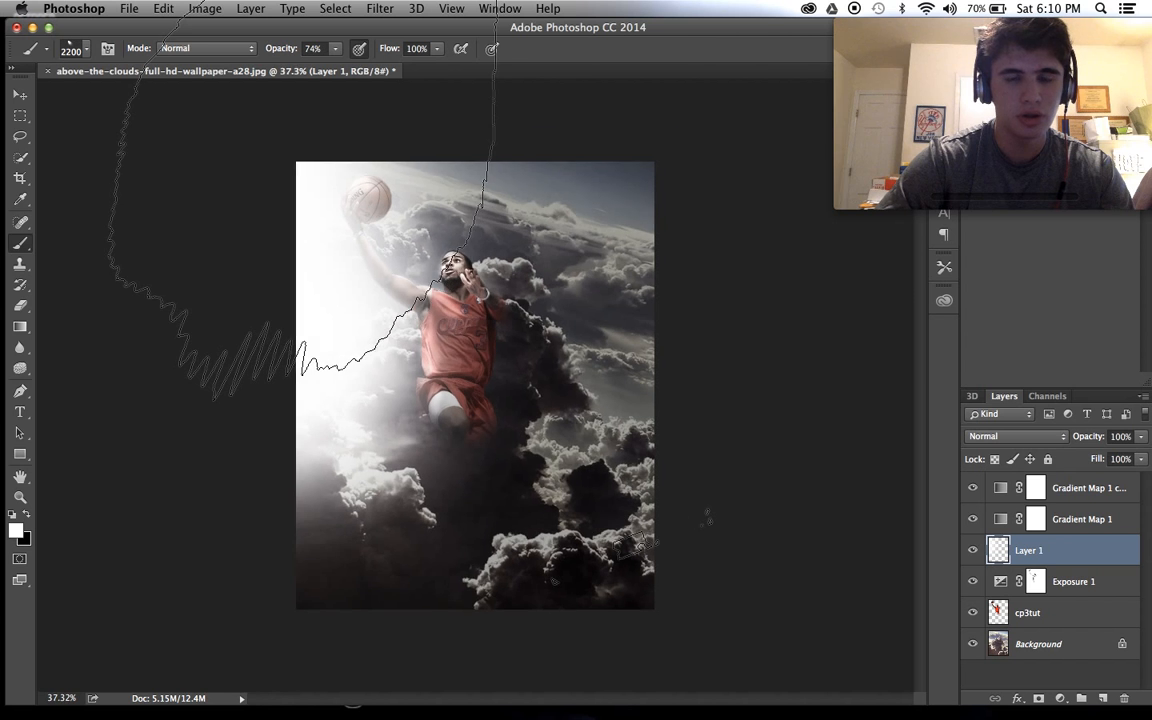
scroll(460, 230, up, 5)
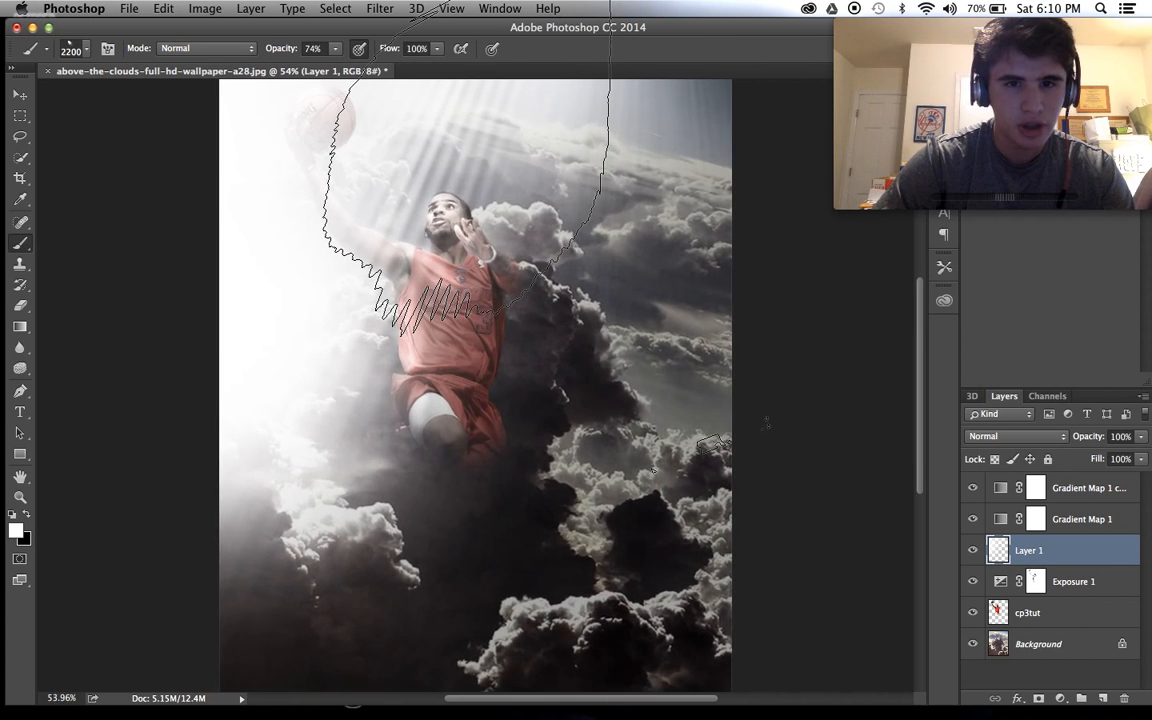
scroll(460, 230, down, 2)
click(480, 230)
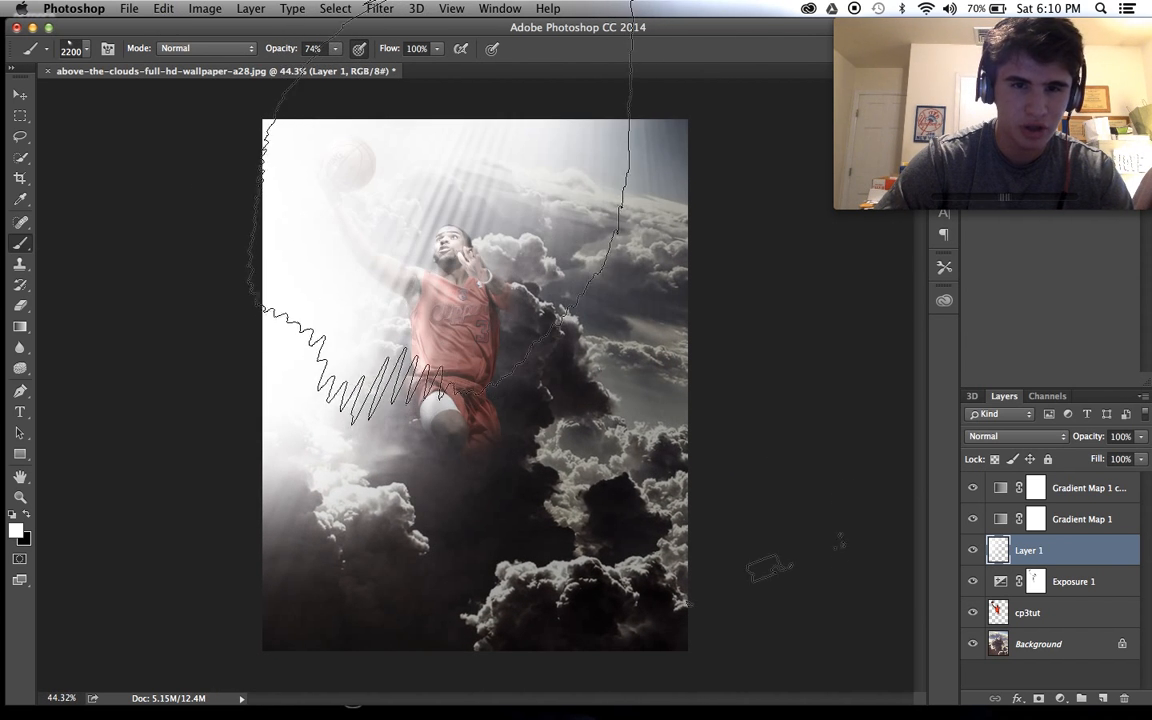
Reapply the last filter to Layer 1 to soften the stamped light rays into the glow
click(380, 8)
click(412, 27)
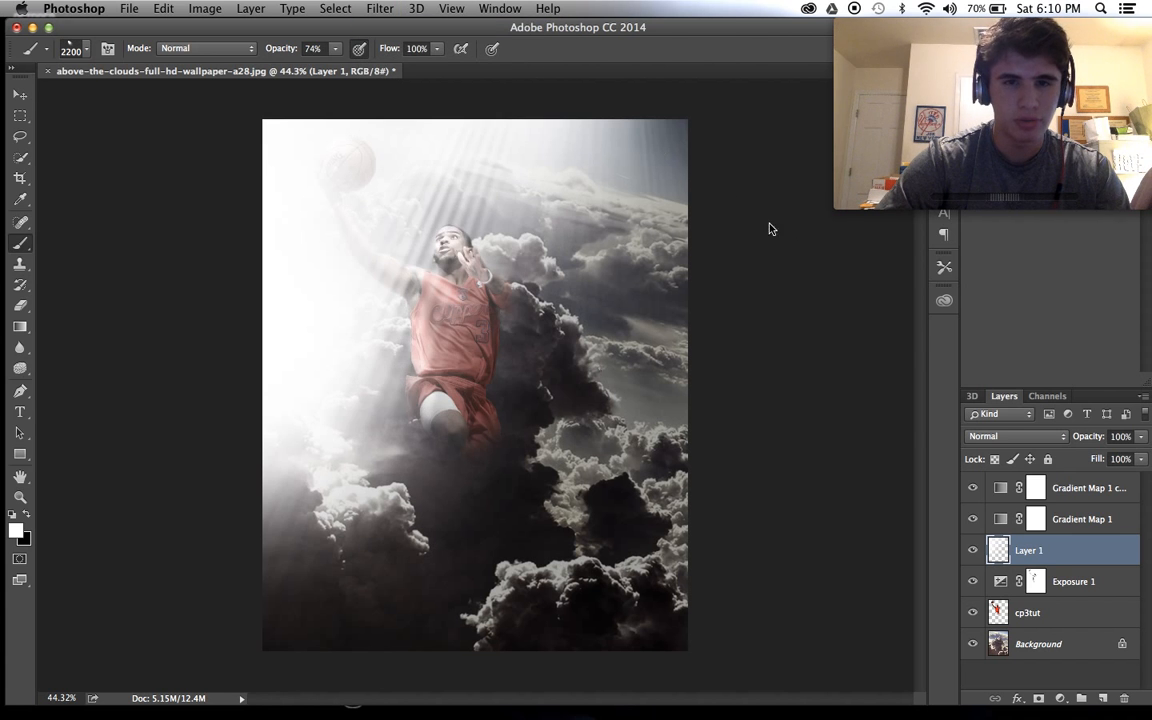
scroll(880, 300, up, 1)
scroll(880, 300, up, 3)
scroll(880, 300, down, 3)
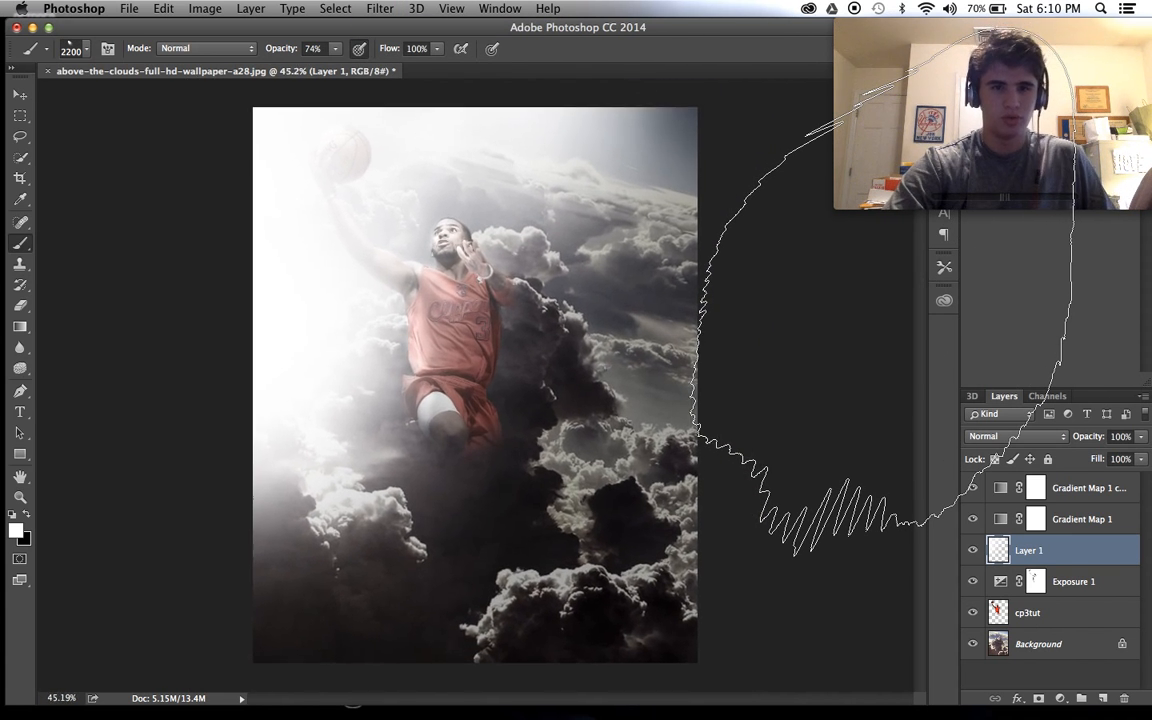
scroll(880, 300, up, 1)
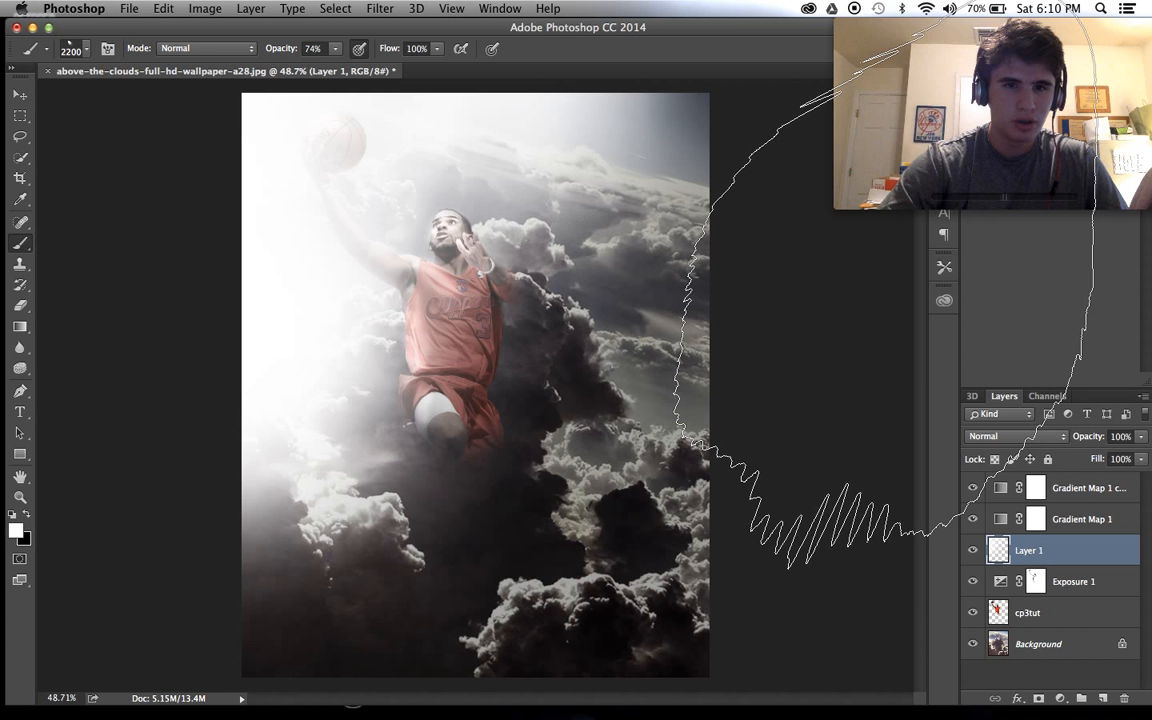
scroll(475, 385, up, 3)
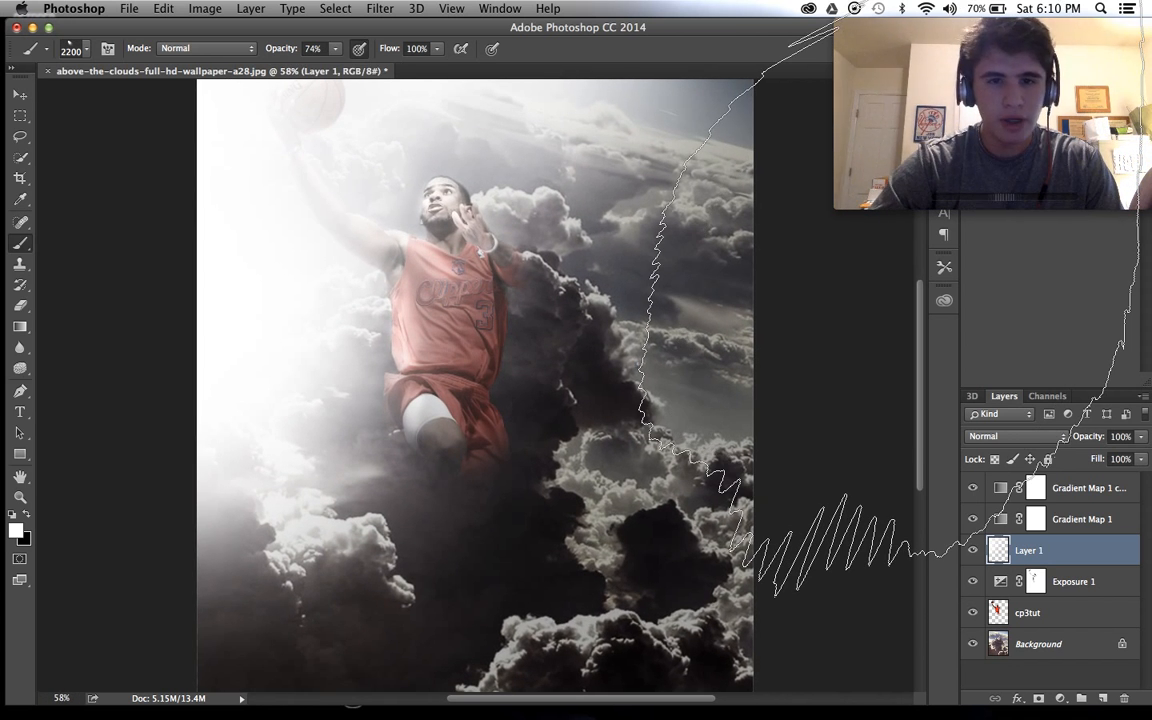
scroll(475, 385, down, 1)
Select the cp3tut player layer and switch to the Move tool
click(1025, 615)
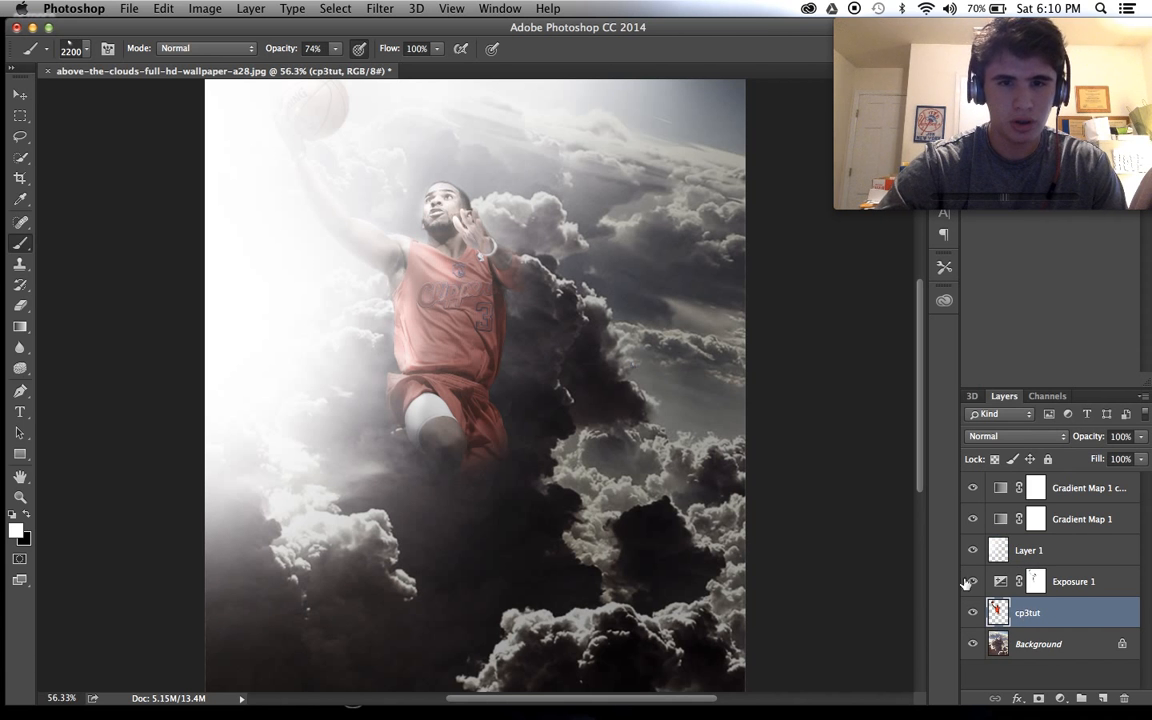
key(v)
scroll(352, 305, down, 2)
scroll(352, 305, up, 2)
scroll(352, 305, down, 3)
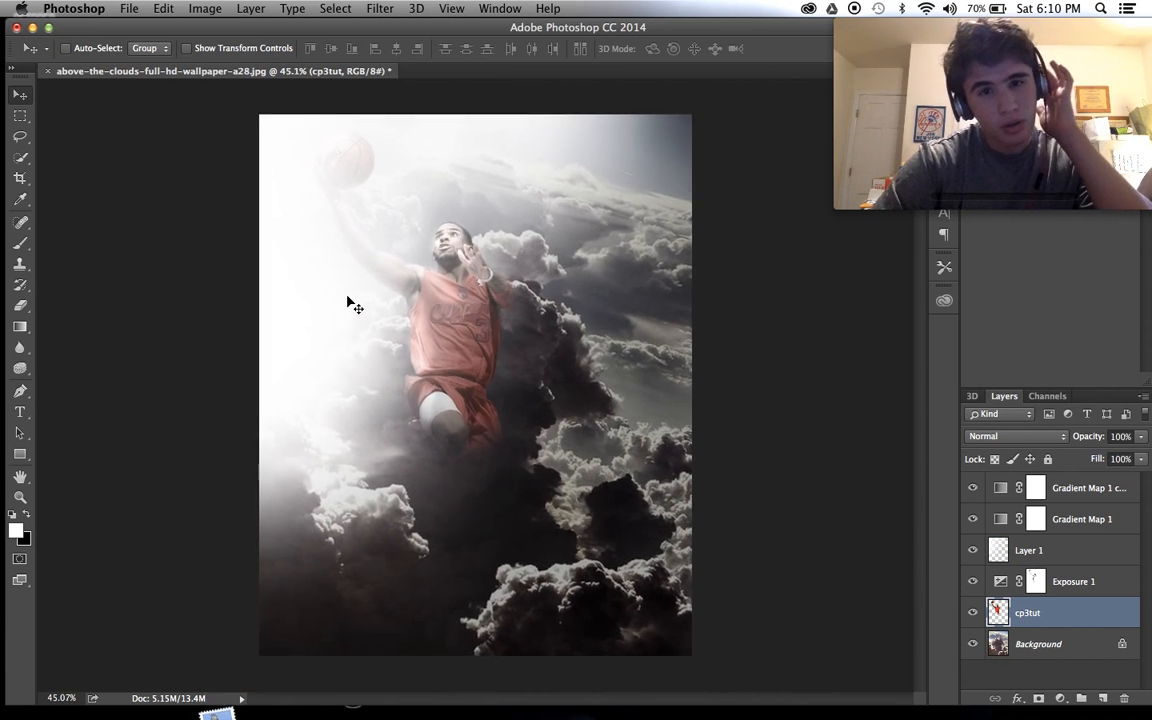
scroll(352, 305, up, 1)
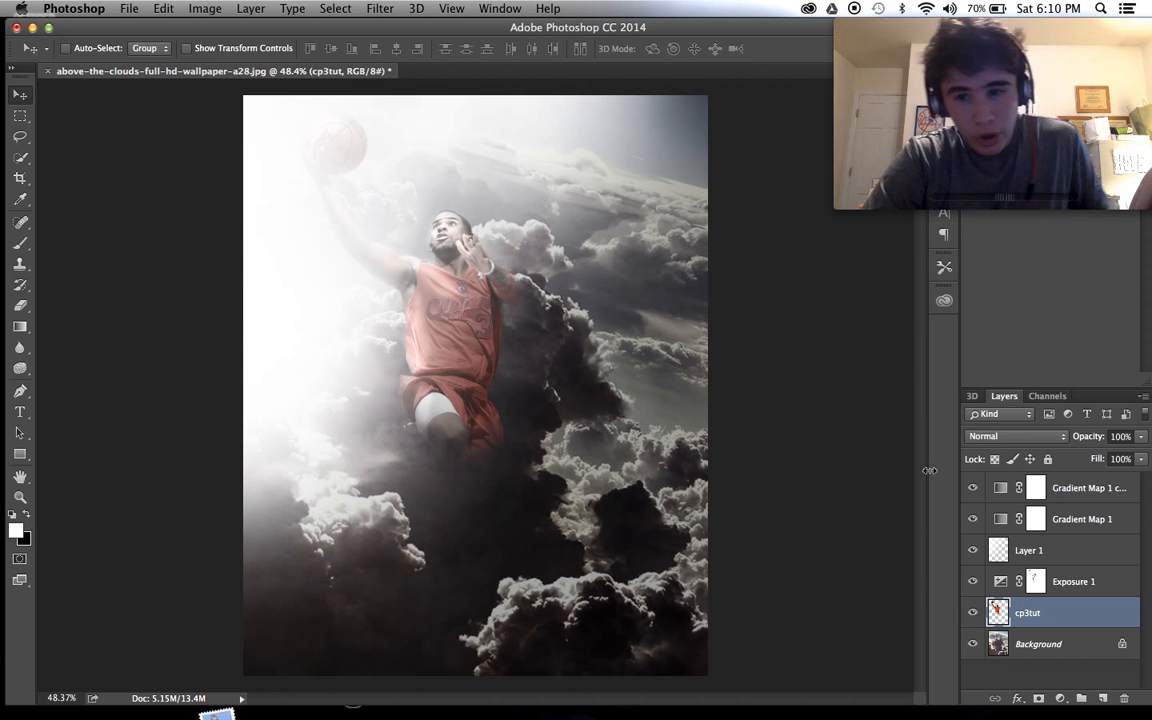
Duplicate the Gradient Map 1 copy layer and set the duplicate's blend mode to Multiply
click(1067, 488)
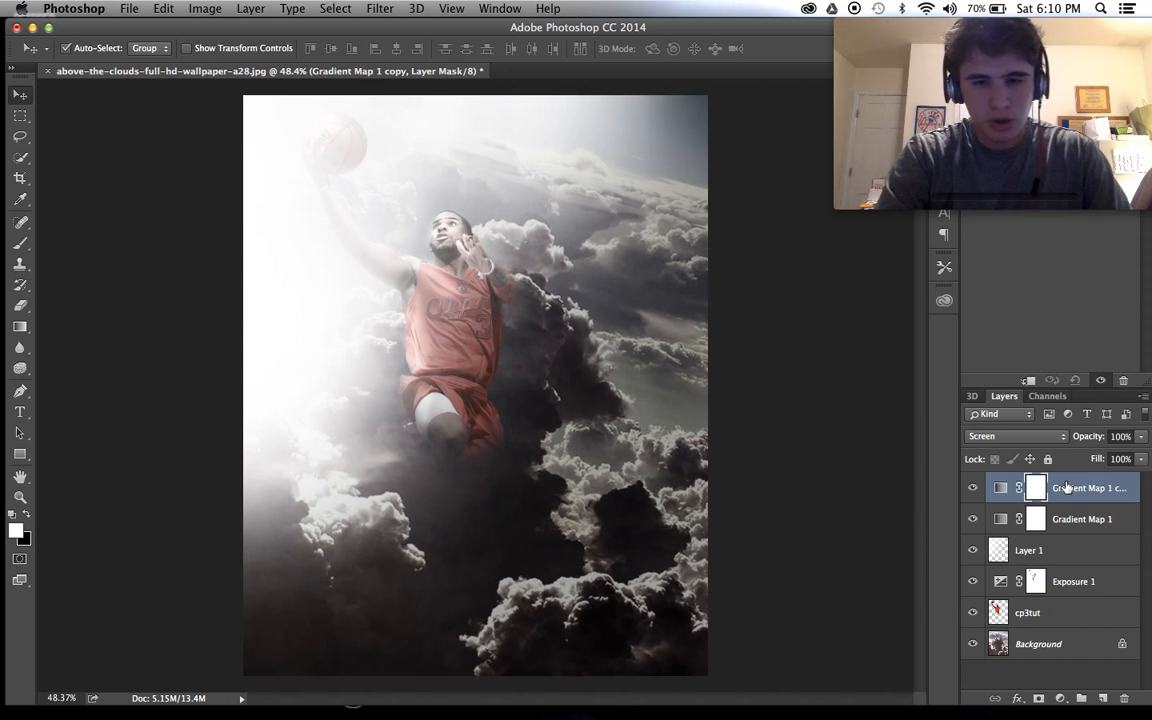
key(super+j)
click(1015, 436)
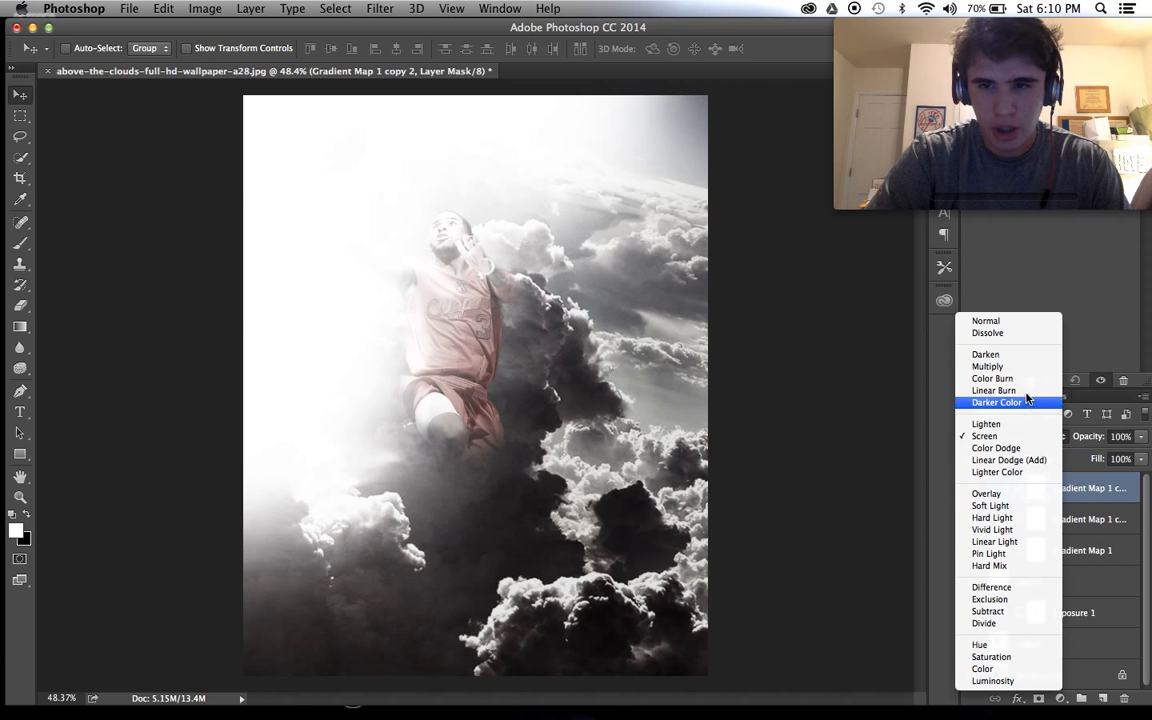
click(990, 368)
scroll(728, 376, up, 3)
scroll(728, 376, down, 4)
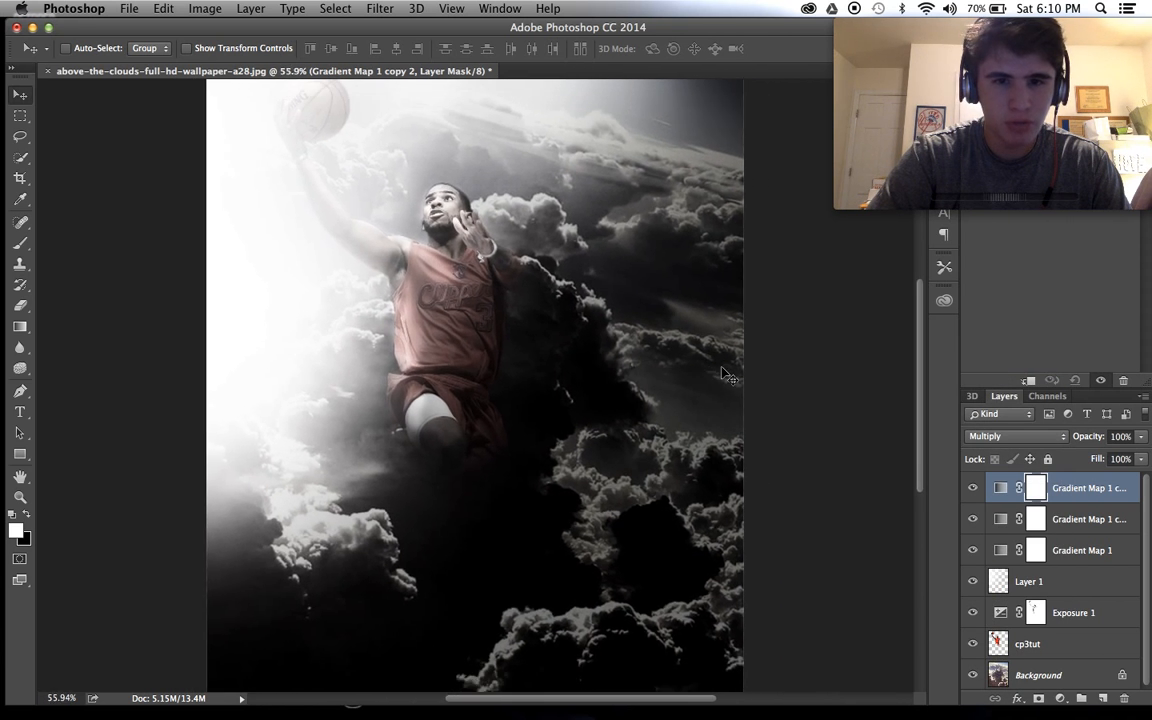
Reduce the Multiply gradient map layer's opacity to 43%
click(1140, 437)
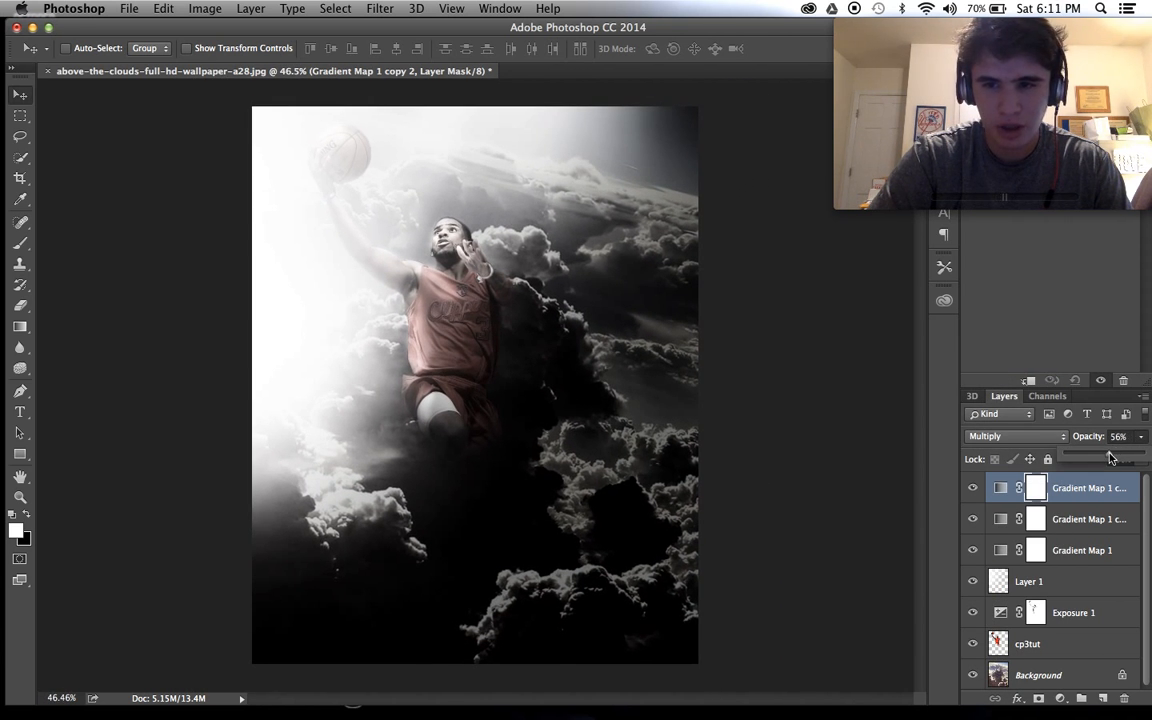
scroll(805, 465, up, 2)
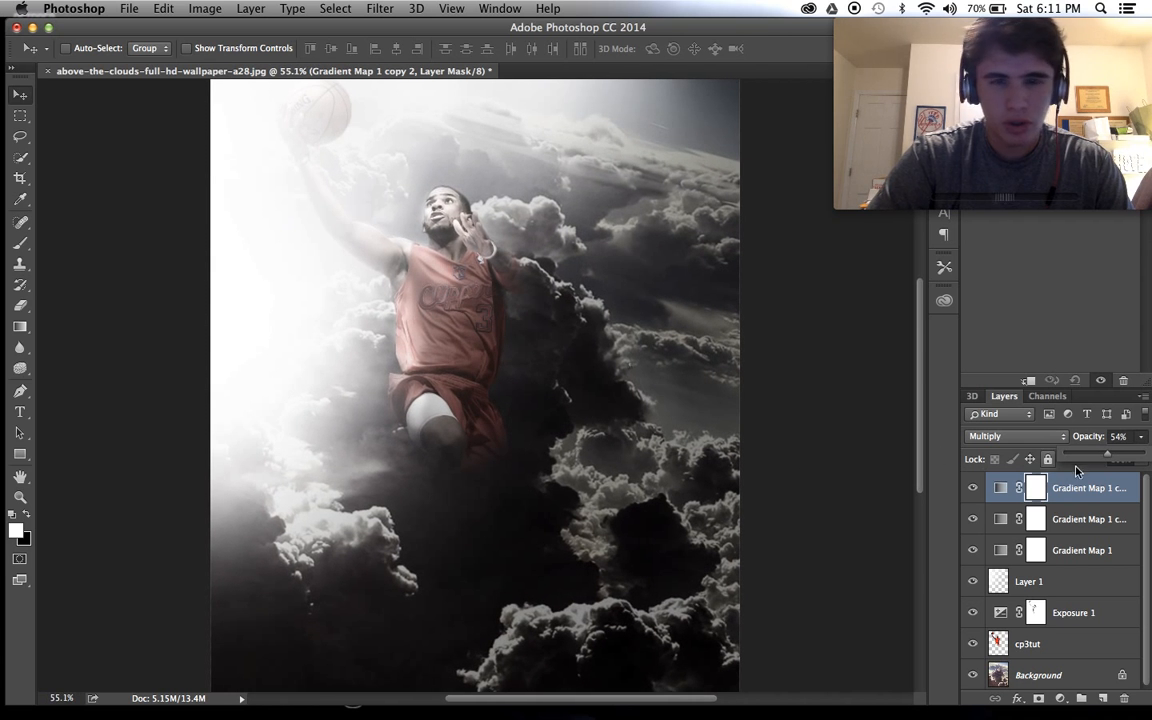
scroll(700, 470, down, 1)
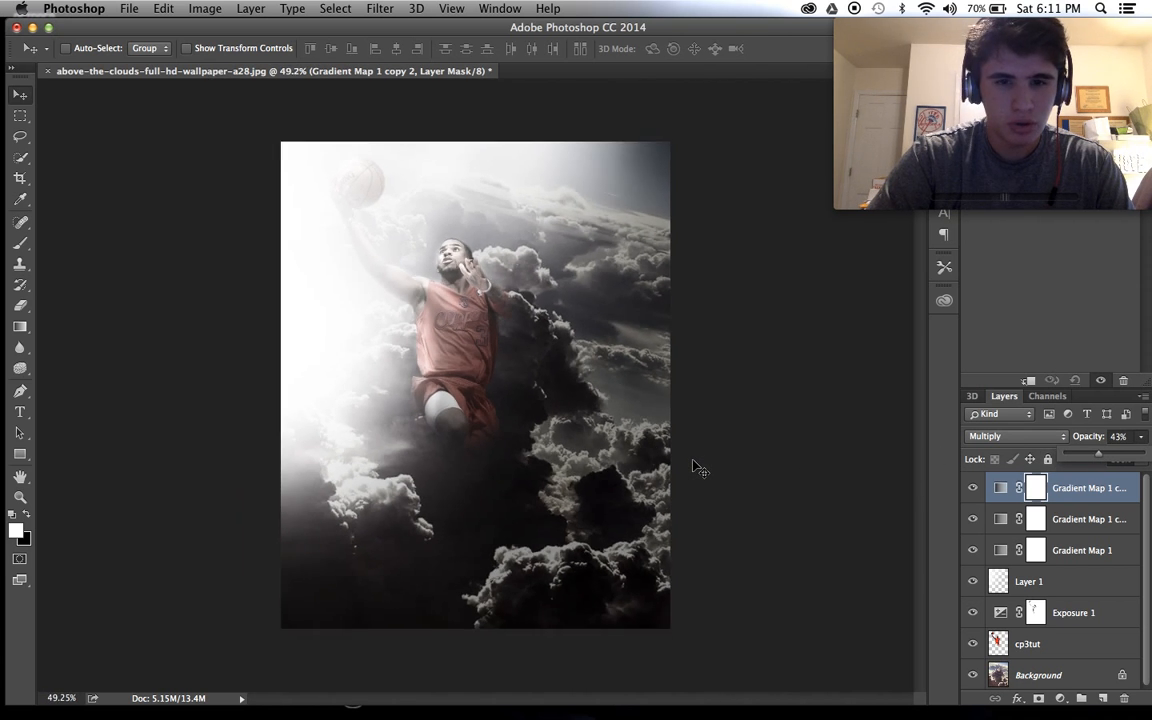
scroll(700, 470, up, 1)
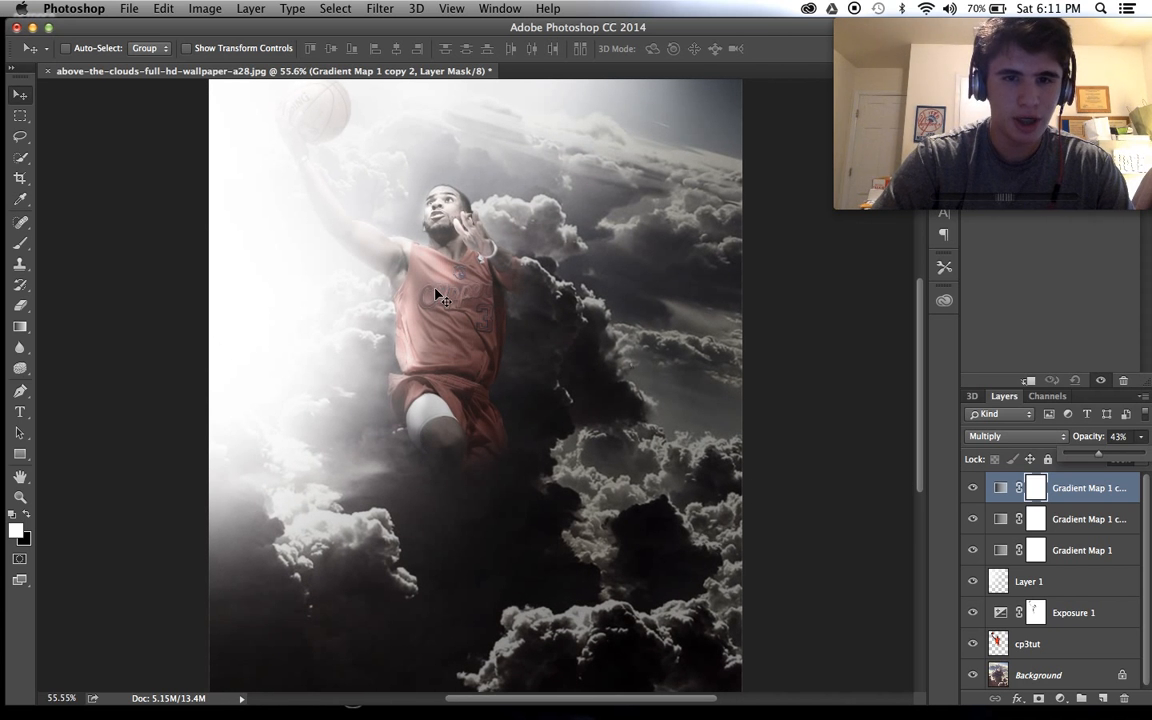
Paint black on the Exposure 1 mask over the player's jersey with a soft 84 px brush at 74% opacity
scroll(445, 398, up, 5)
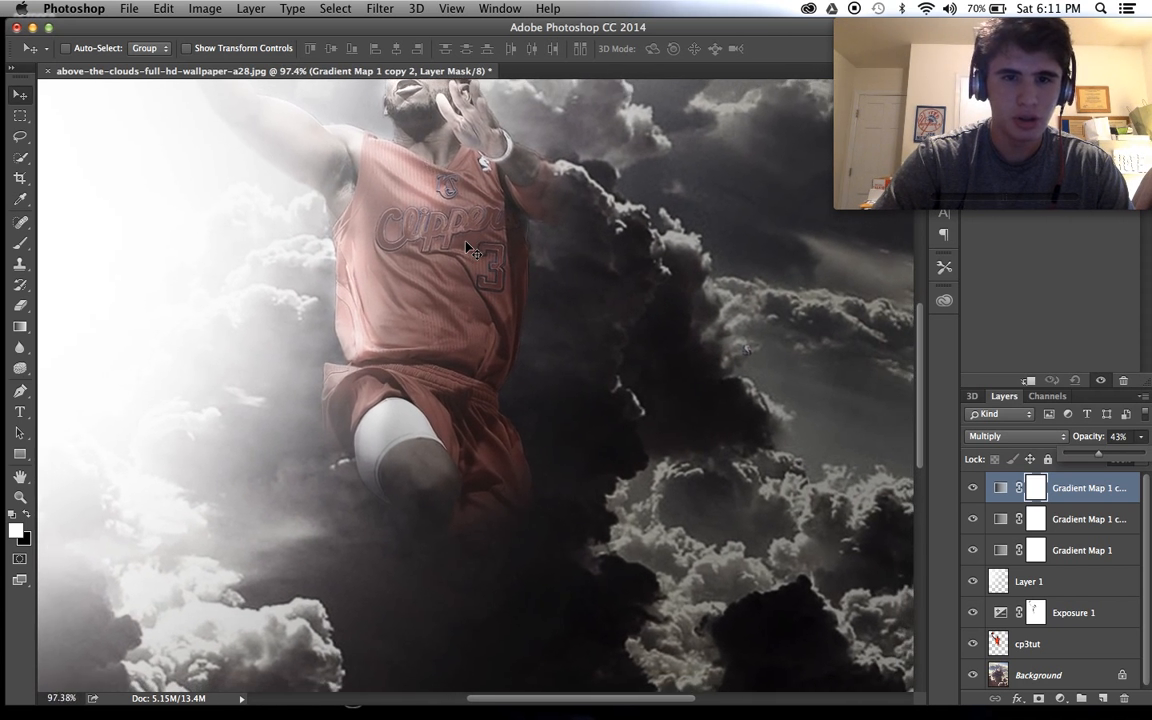
scroll(418, 216, down, 1)
click(1037, 609)
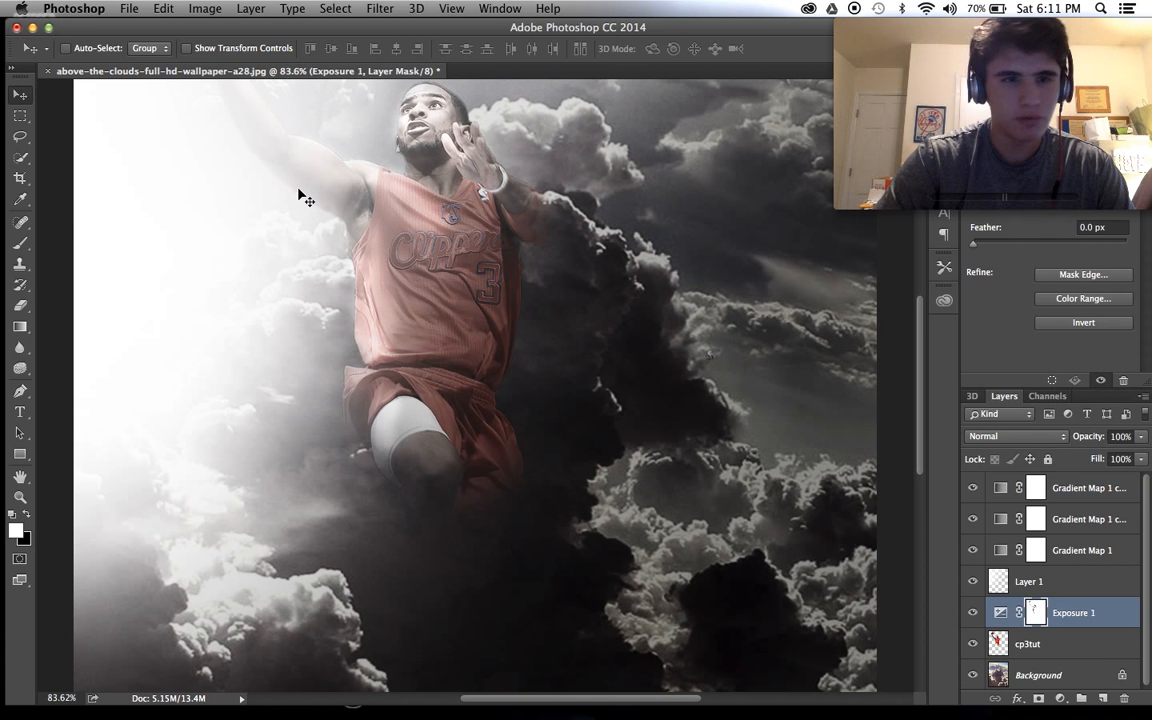
click(20, 243)
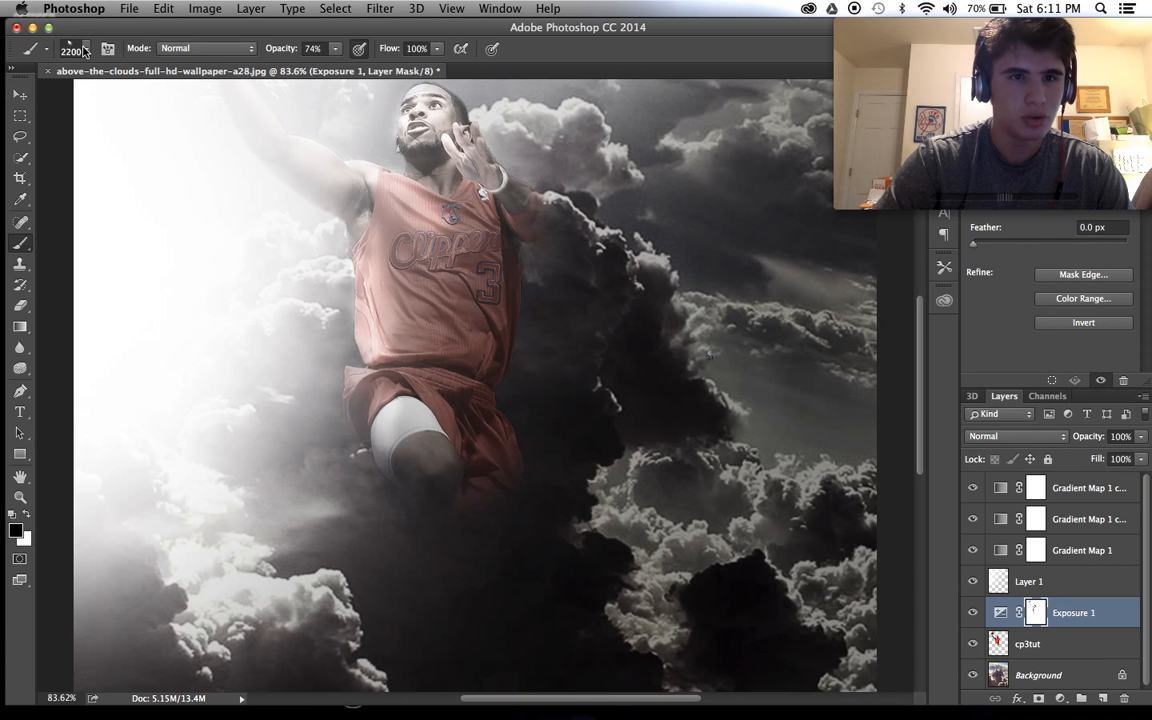
click(84, 51)
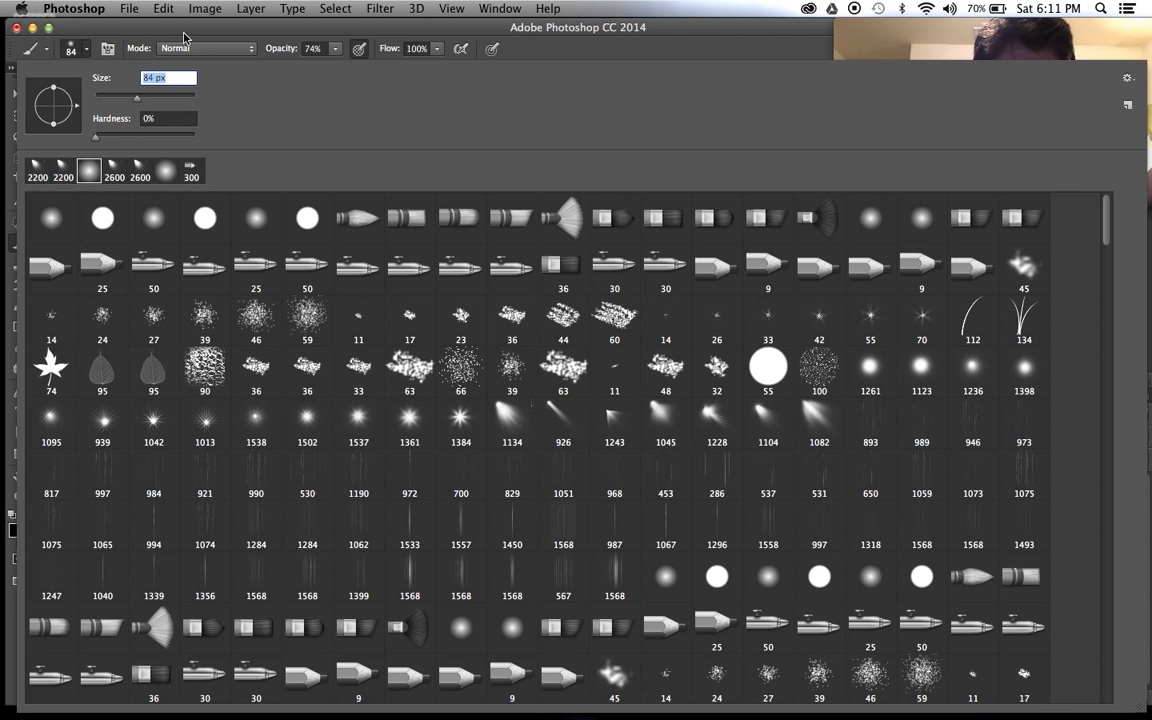
key(Return)
mouse_move(394, 287)
mouse_down()
mouse_move(355, 288)
mouse_move(362, 202)
mouse_move(401, 214)
mouse_up()
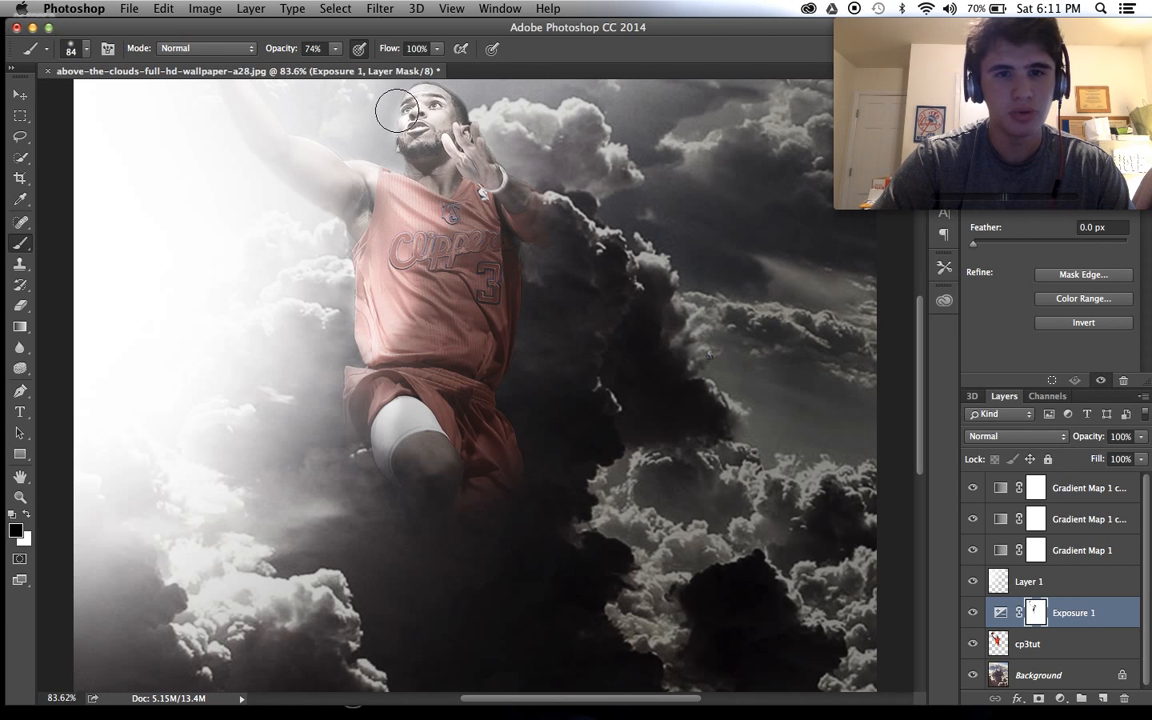
Set the brush opacity to 39% and make white the foreground colour for the Exposure 1 mask
click(333, 52)
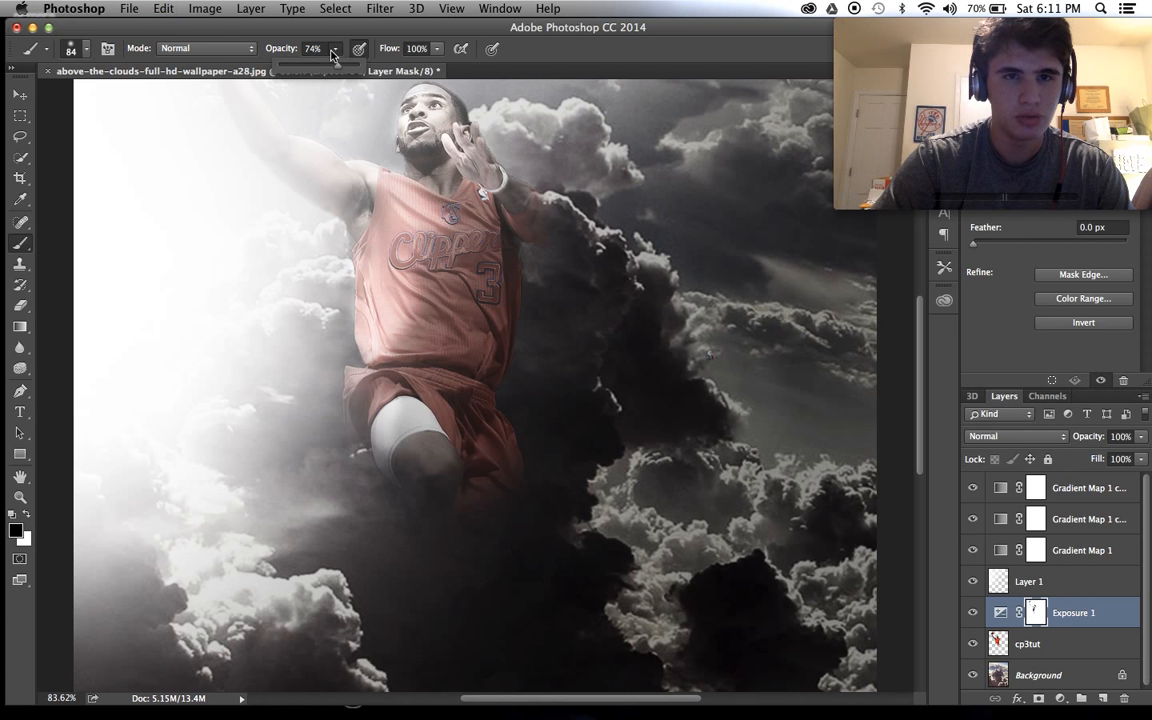
click(55, 486)
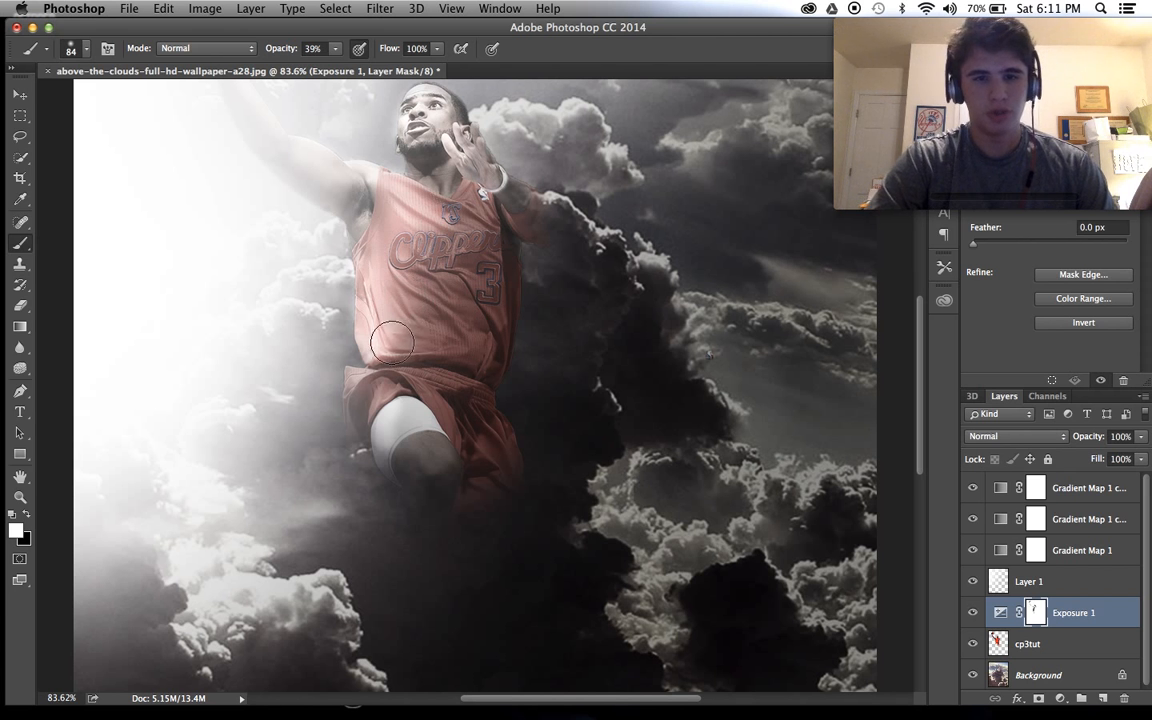
scroll(437, 313, down, 5)
scroll(437, 313, up, 3)
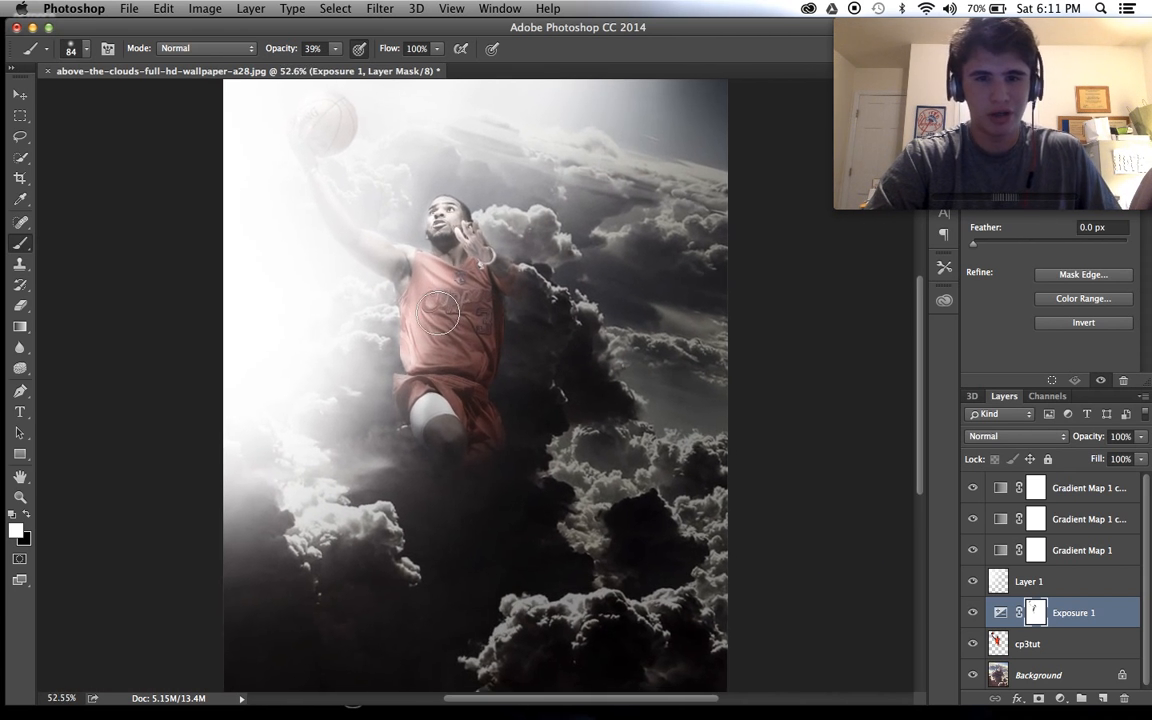
scroll(437, 313, down, 1)
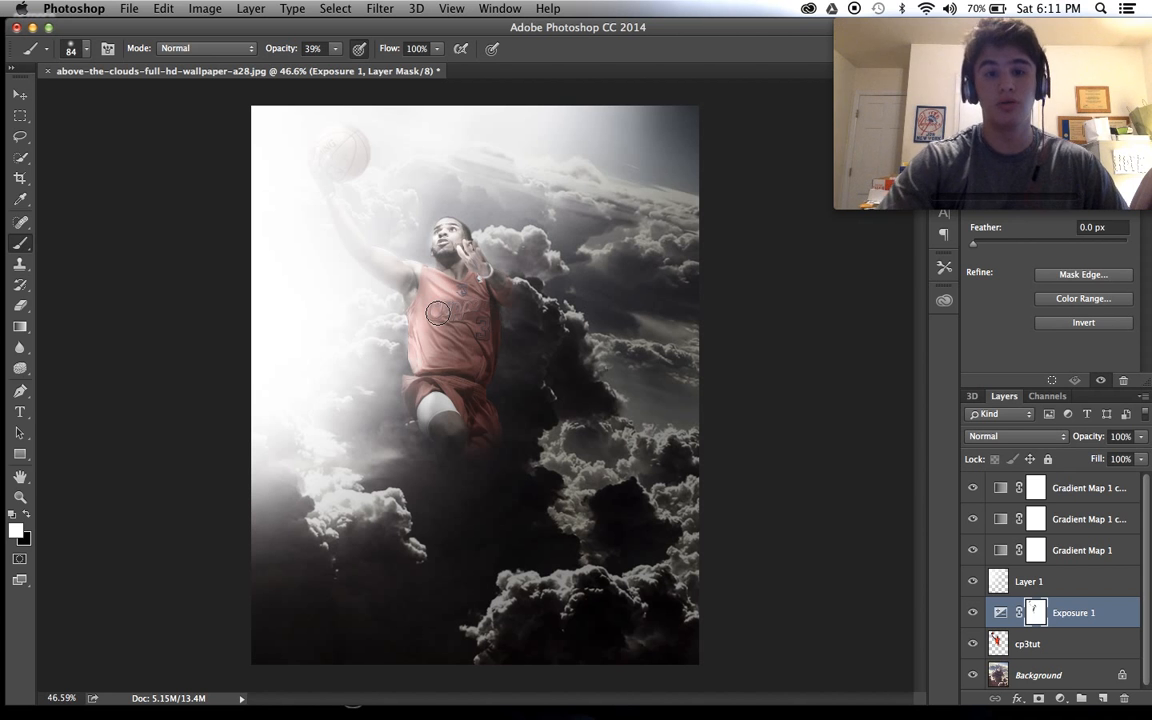
scroll(437, 313, up, 2)
scroll(437, 313, down, 3)
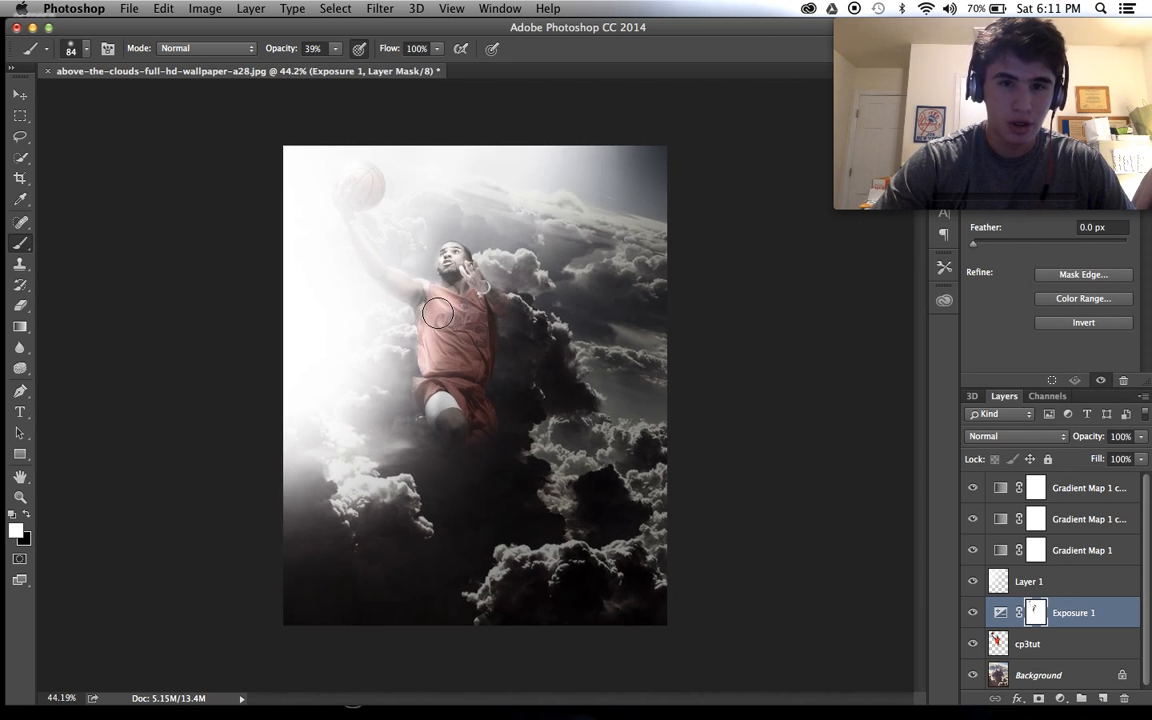
scroll(437, 313, up, 1)
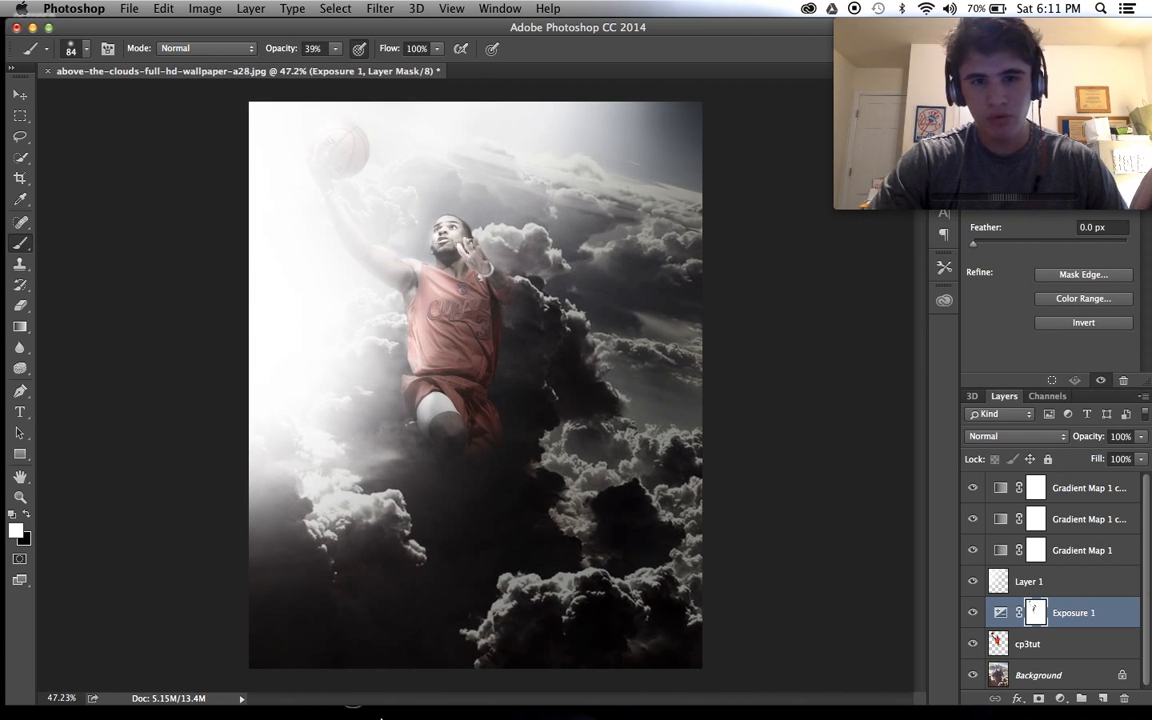
Place the LA_Skyline_Mountains2.jpg image from the Downloads folder into the cloud composition
mouse_move(392, 717)
click(72, 684)
scroll(437, 258, up, 2)
drag(398, 270, 34, 238)
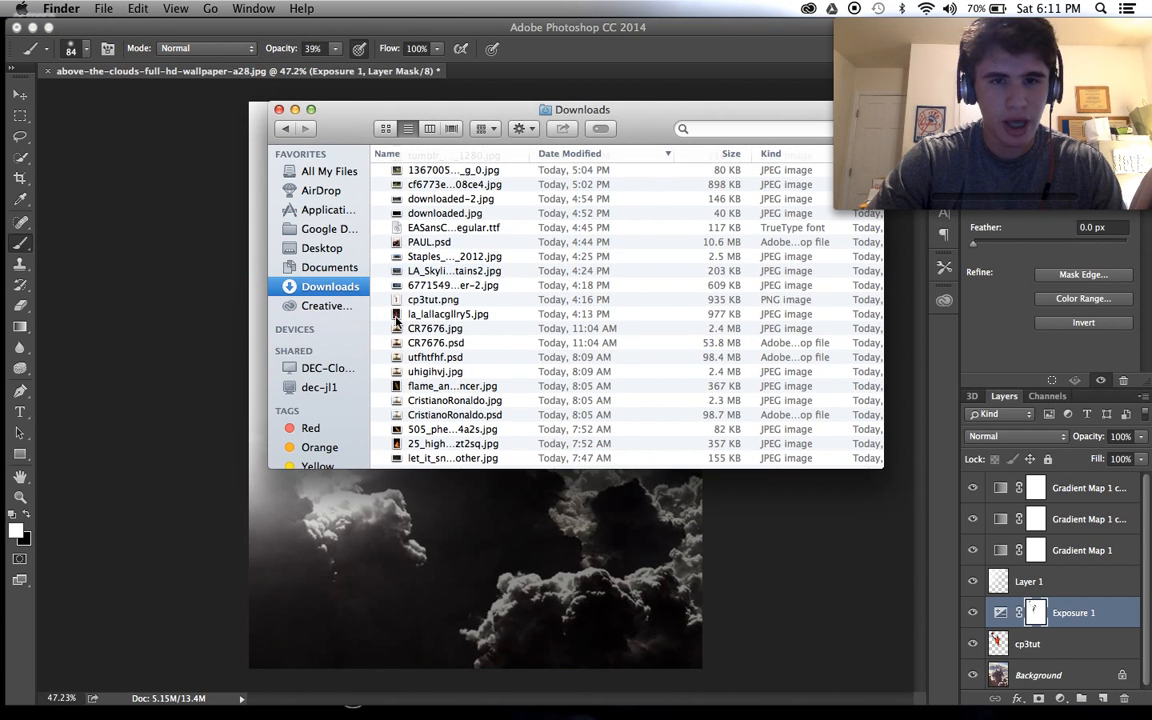
drag(398, 272, 257, 622)
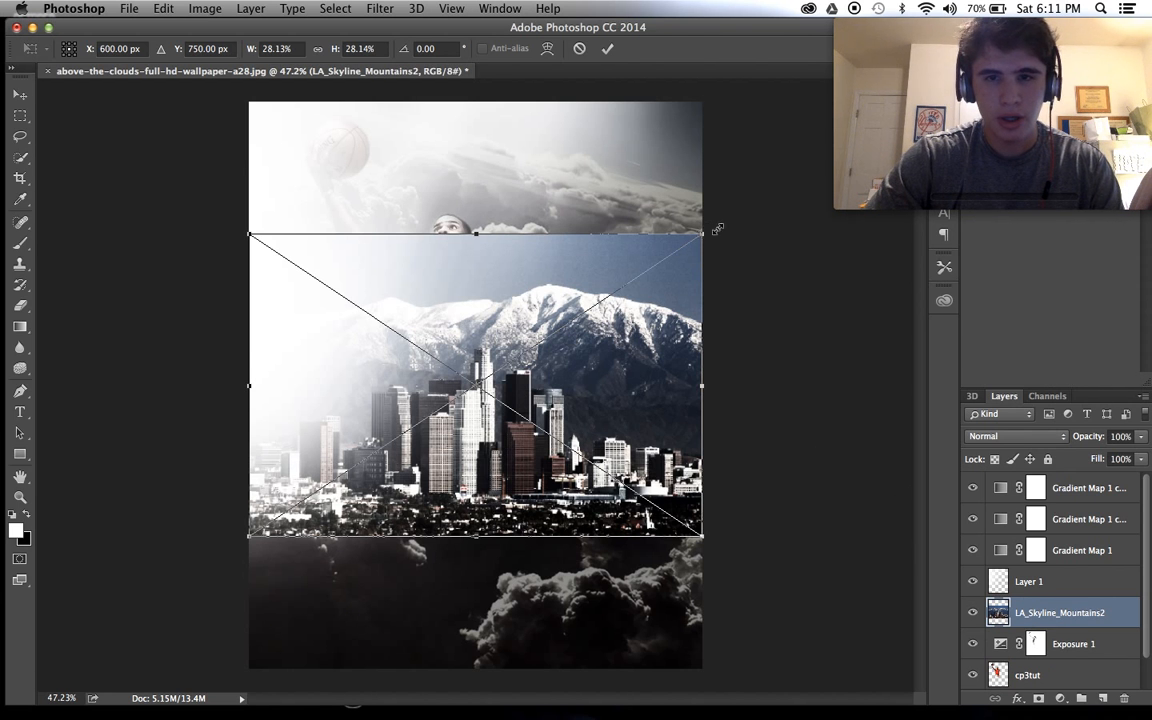
Enlarge the placed skyline to about 36%, tilt it clockwise over the upper part of the canvas and commit the transform
drag(717, 229, 826, 151)
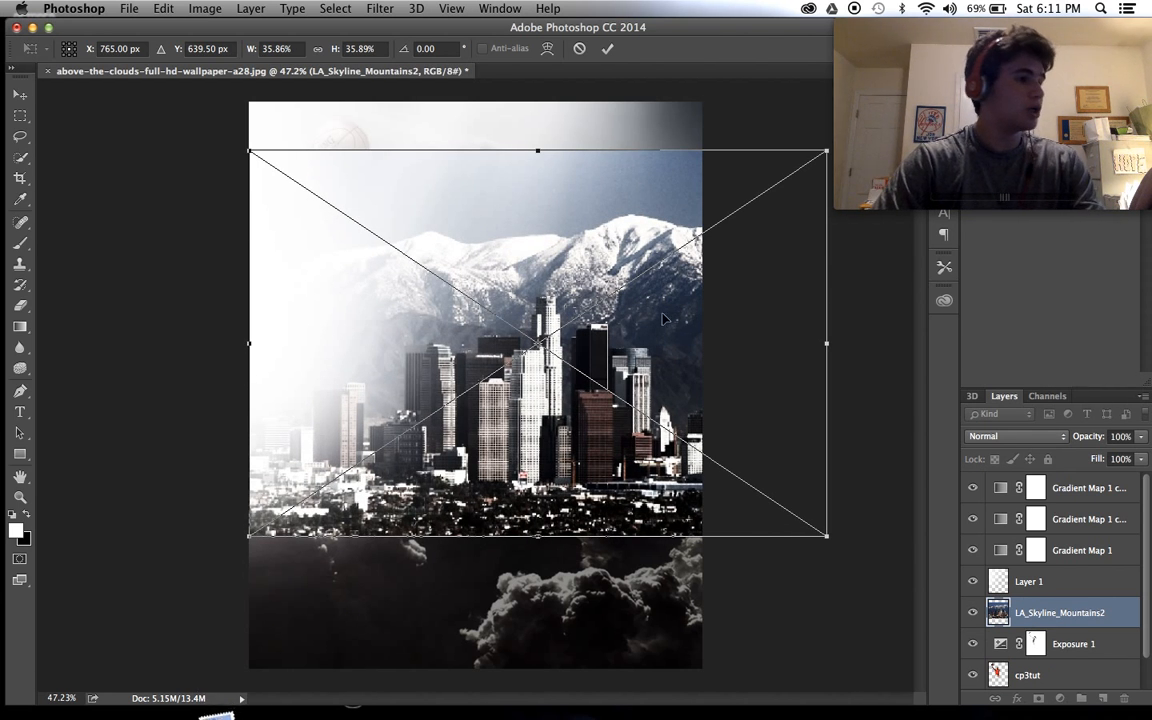
drag(640, 332, 708, 195)
key(super+minus)
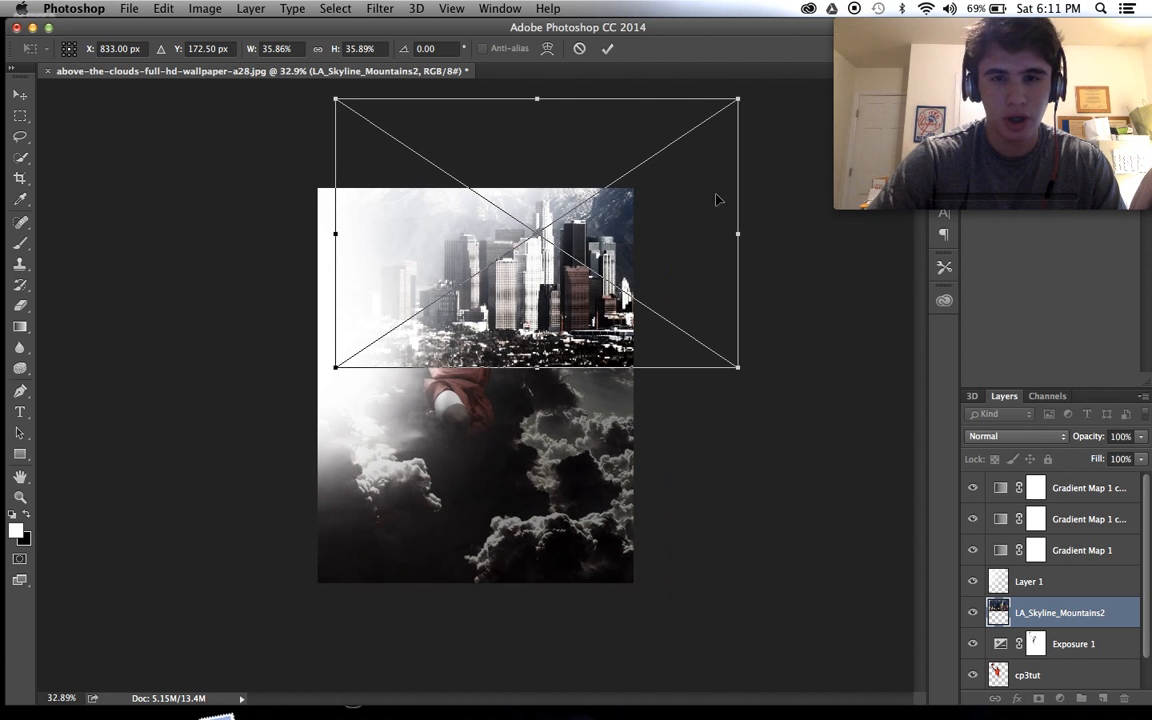
drag(772, 227, 790, 330)
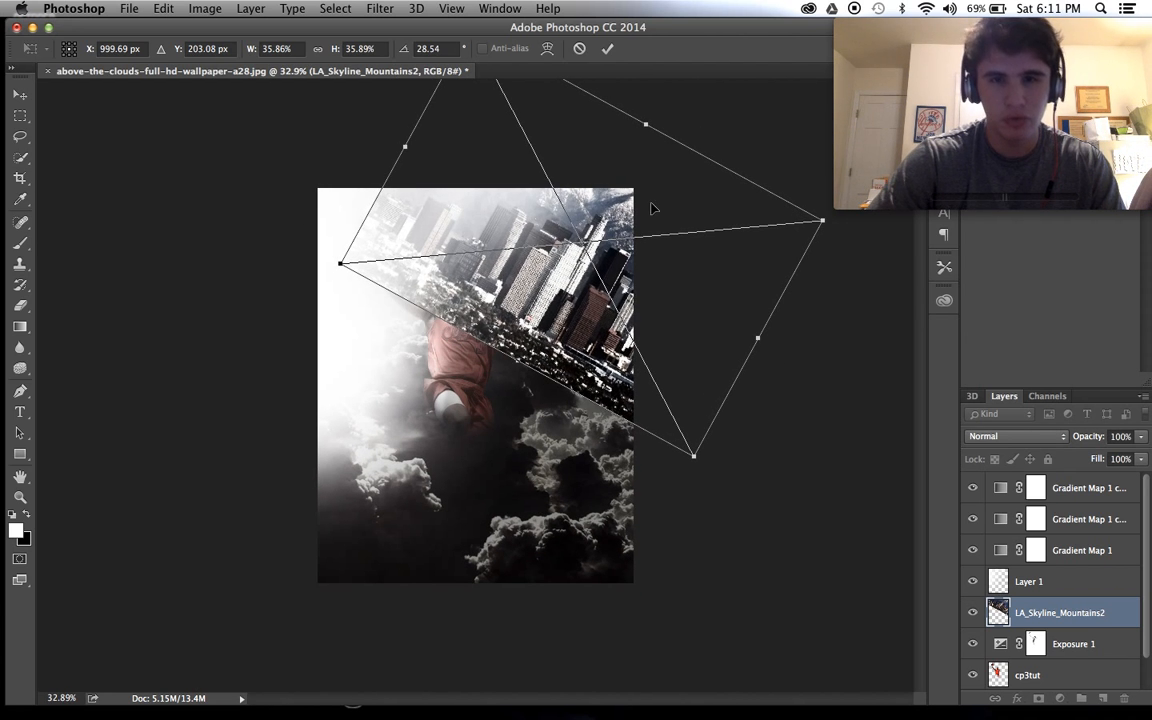
drag(697, 105, 797, 200)
drag(595, 228, 582, 278)
key(Return)
key(b)
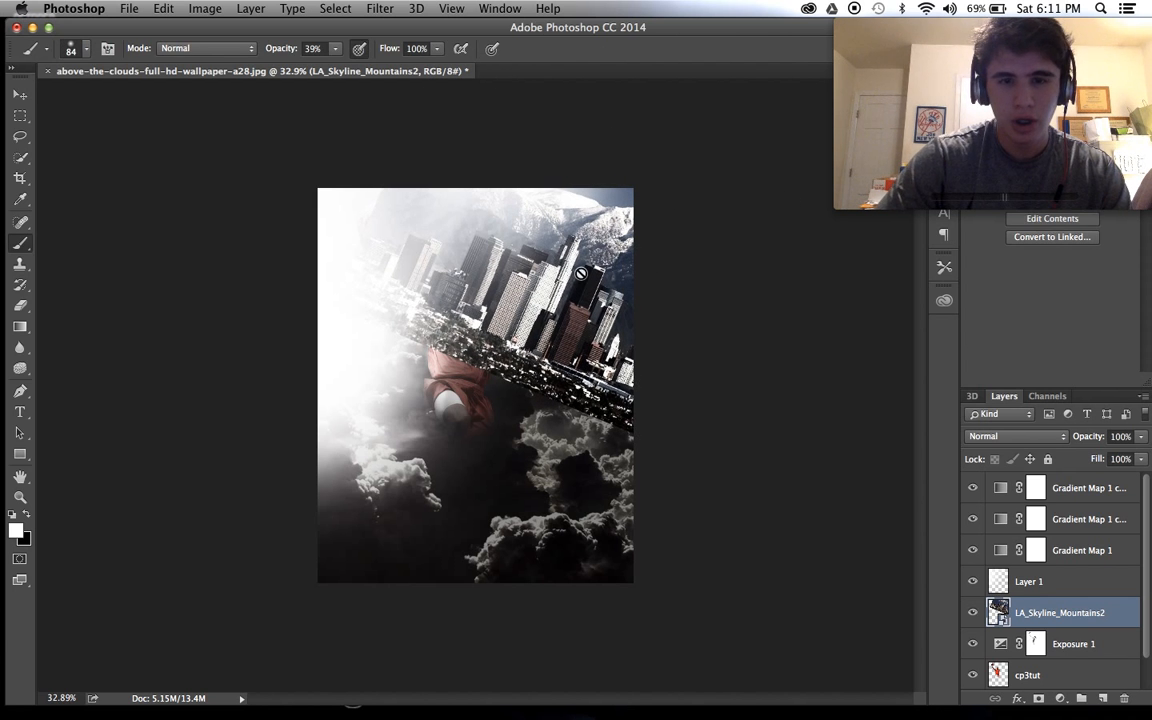
Move the LA_Skyline_Mountains2 layer below the cp3tut player layer and set its blend mode to Screen
key(super+0)
drag(1050, 614, 1050, 686)
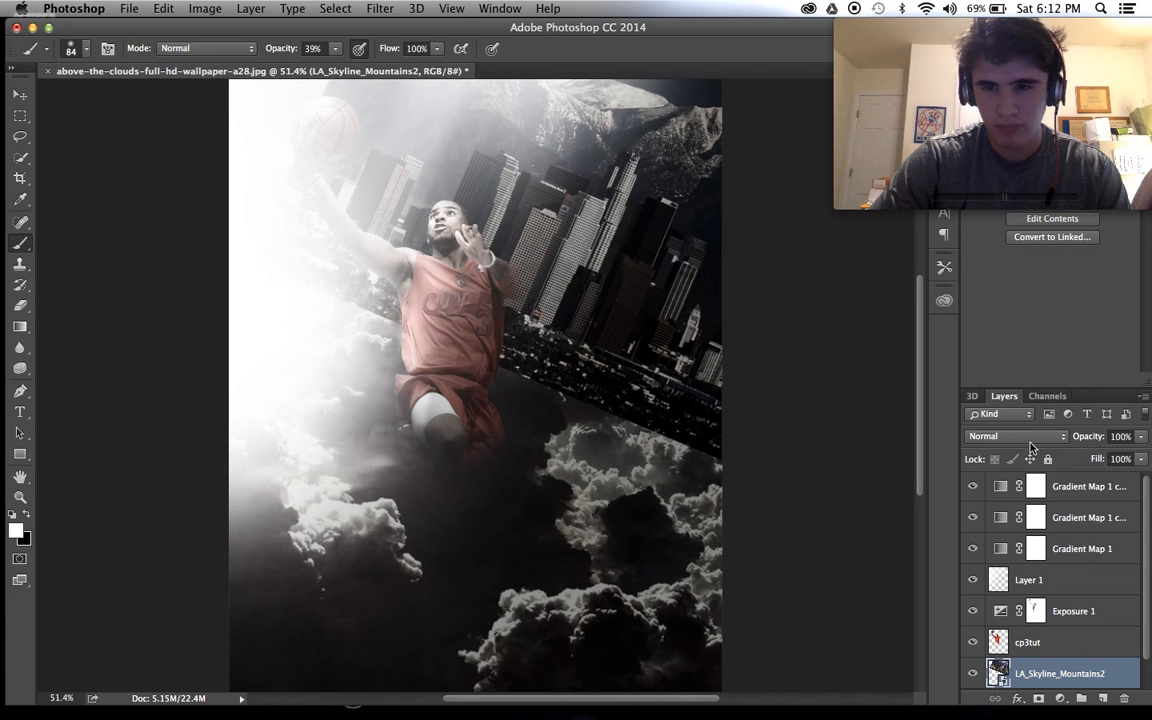
click(1030, 440)
click(990, 553)
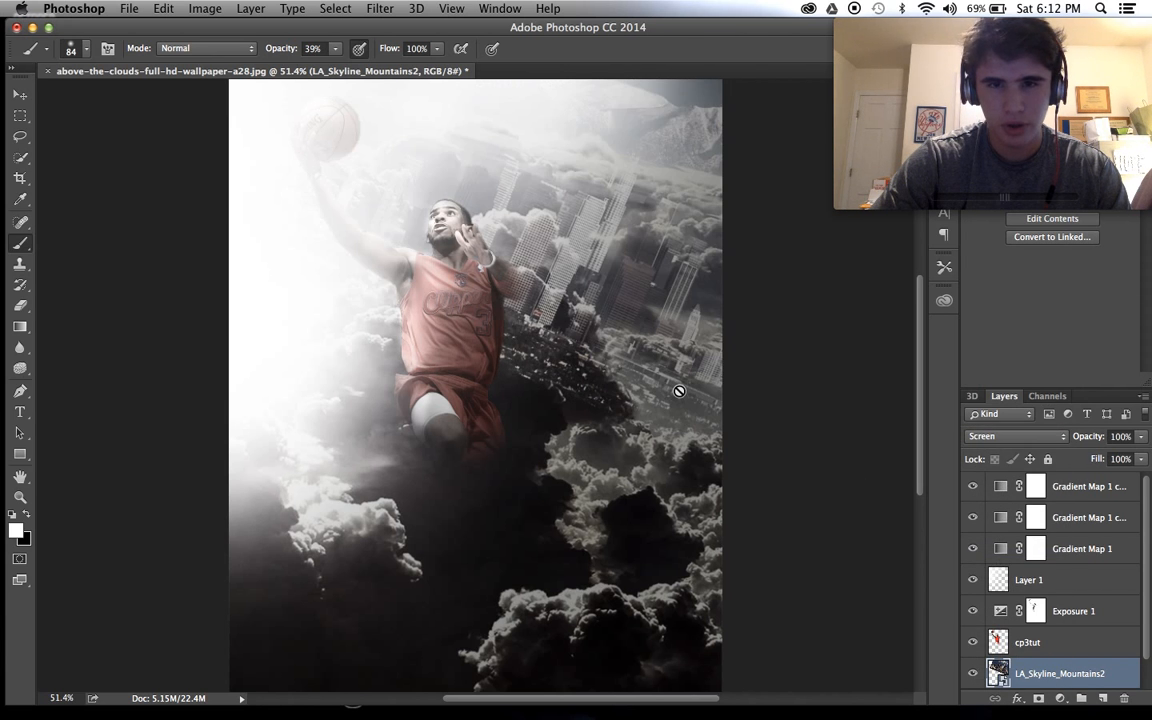
Try the Multiply blend mode on the skyline layer, and settle on Soft Light
scroll(679, 391, down, 3)
click(1048, 437)
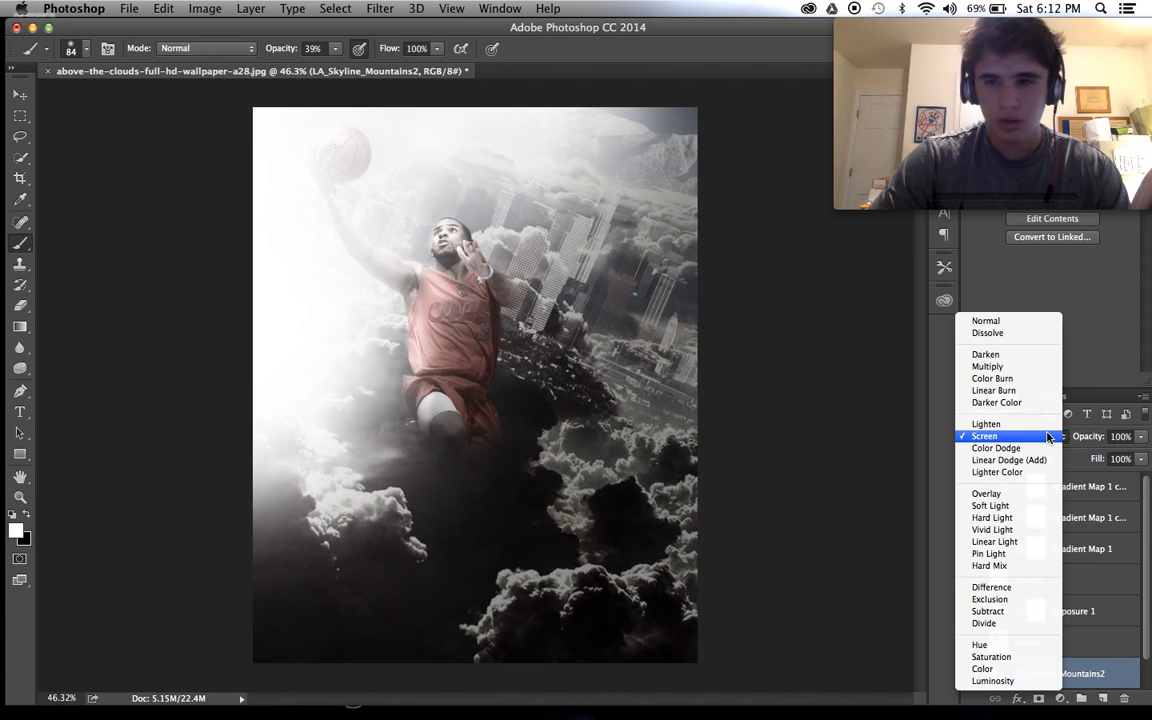
click(995, 366)
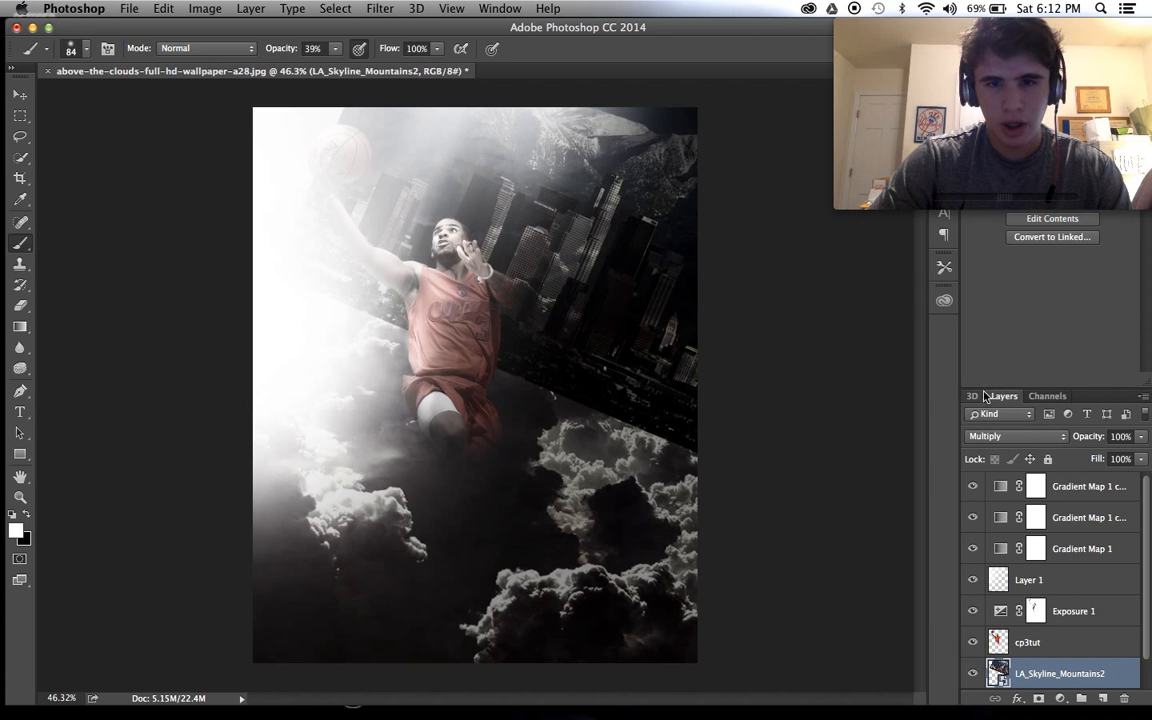
click(980, 442)
click(983, 566)
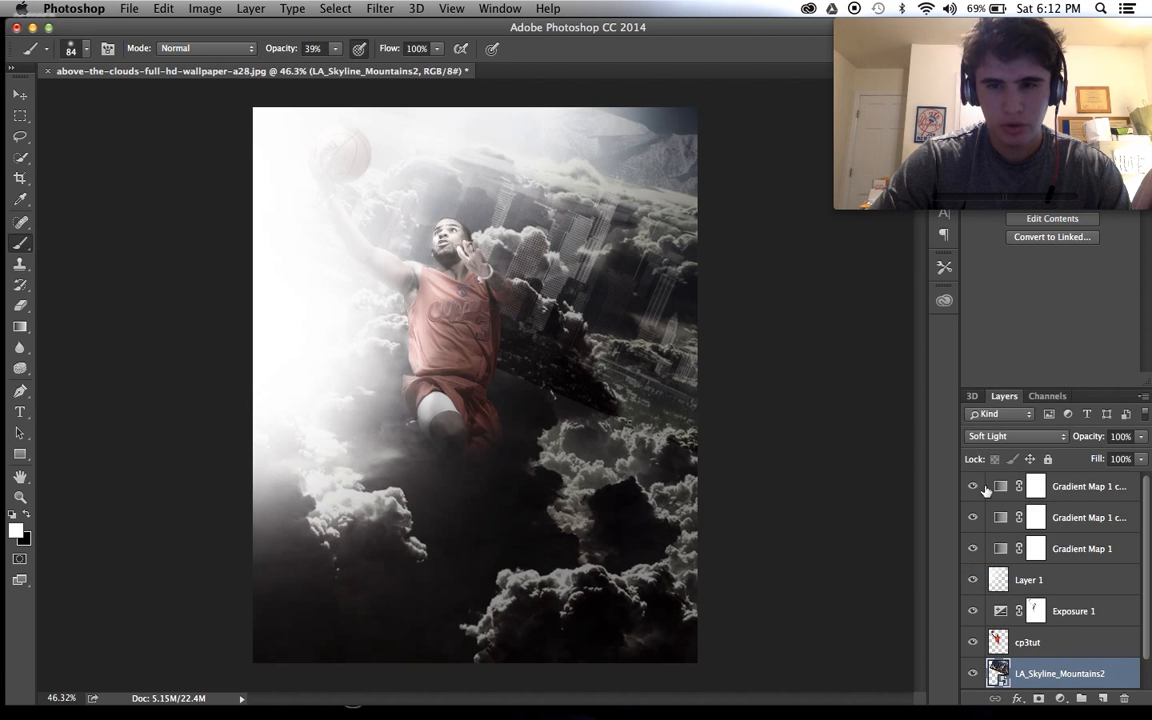
Rasterize the skyline layer and erase its hard lower edge with a soft 300 px eraser at 100% opacity
scroll(527, 437, up, 3)
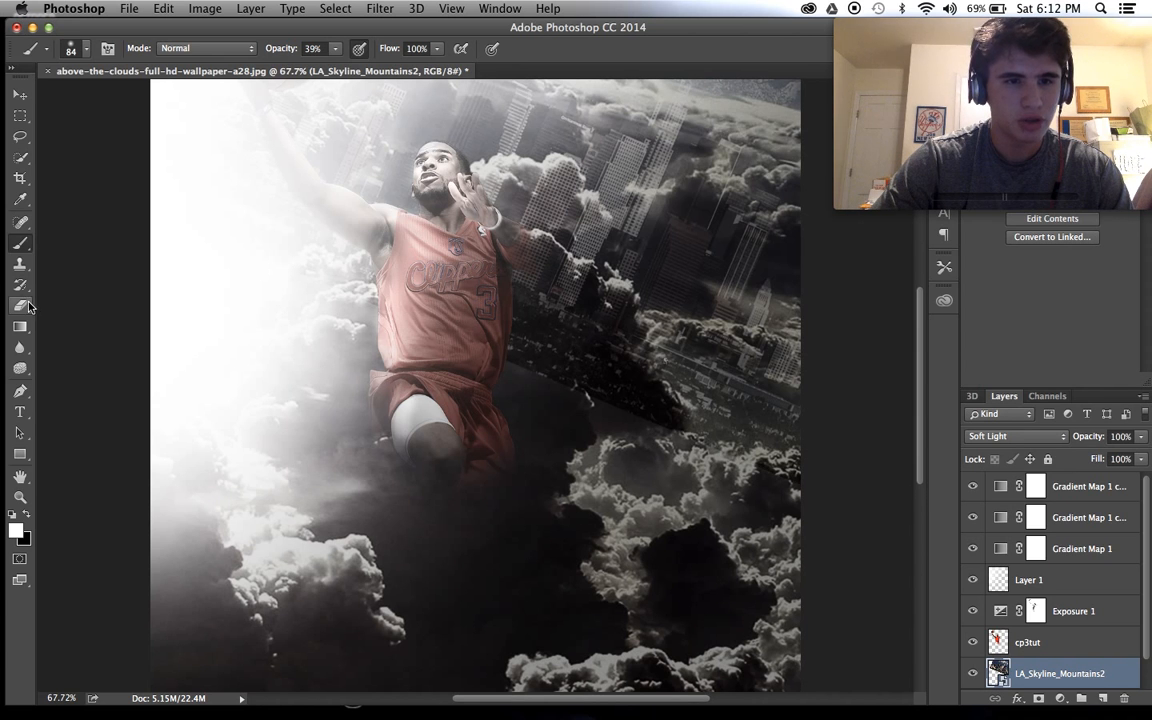
click(485, 305)
click(672, 276)
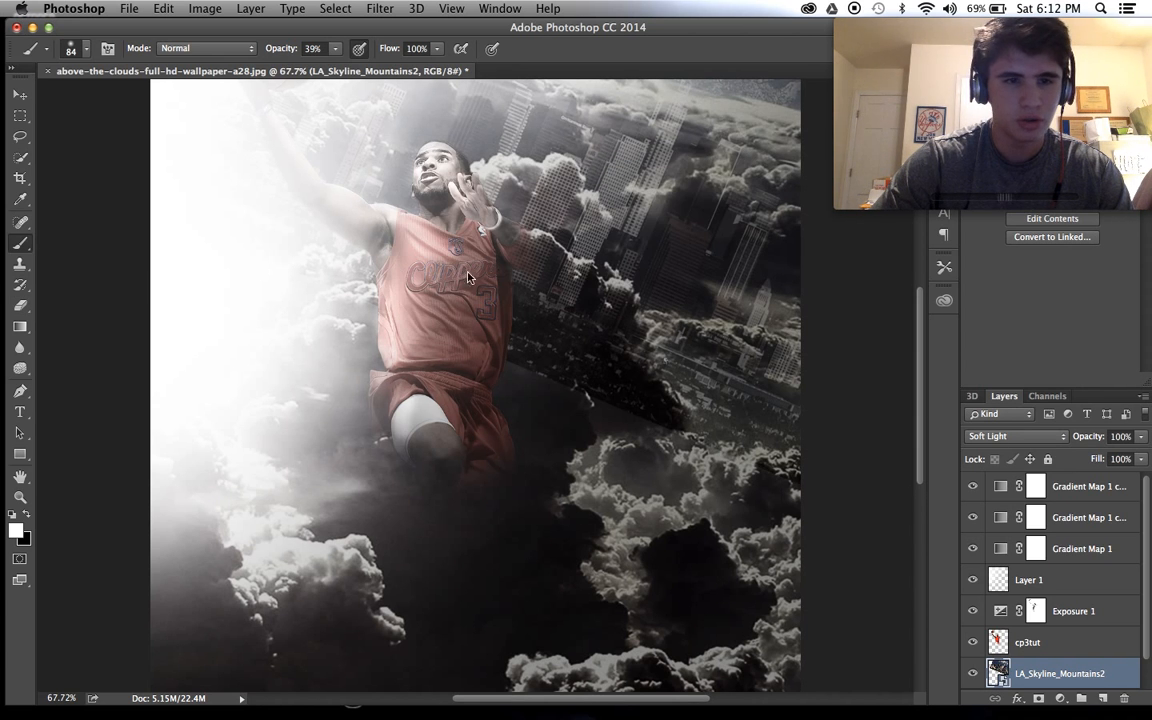
click(20, 305)
drag(638, 389, 746, 470)
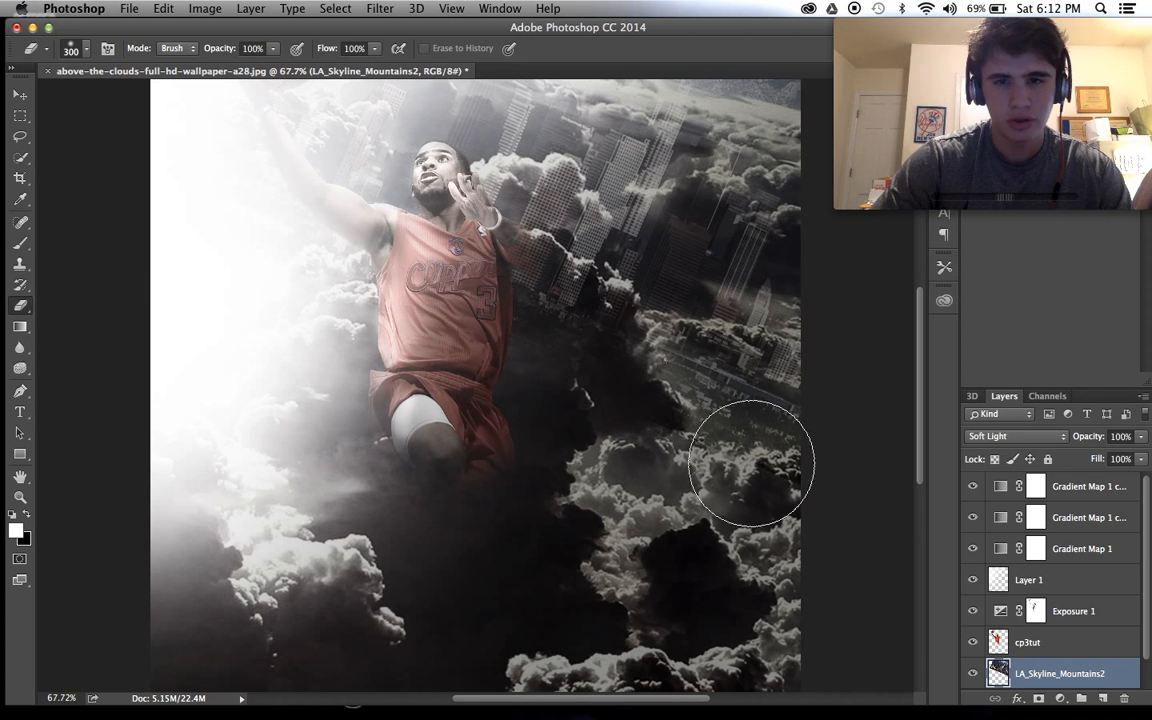
Erase the skyline's mountains and outer building edges with the 300 px eraser so the city fades into the clouds
scroll(700, 450, down, 2)
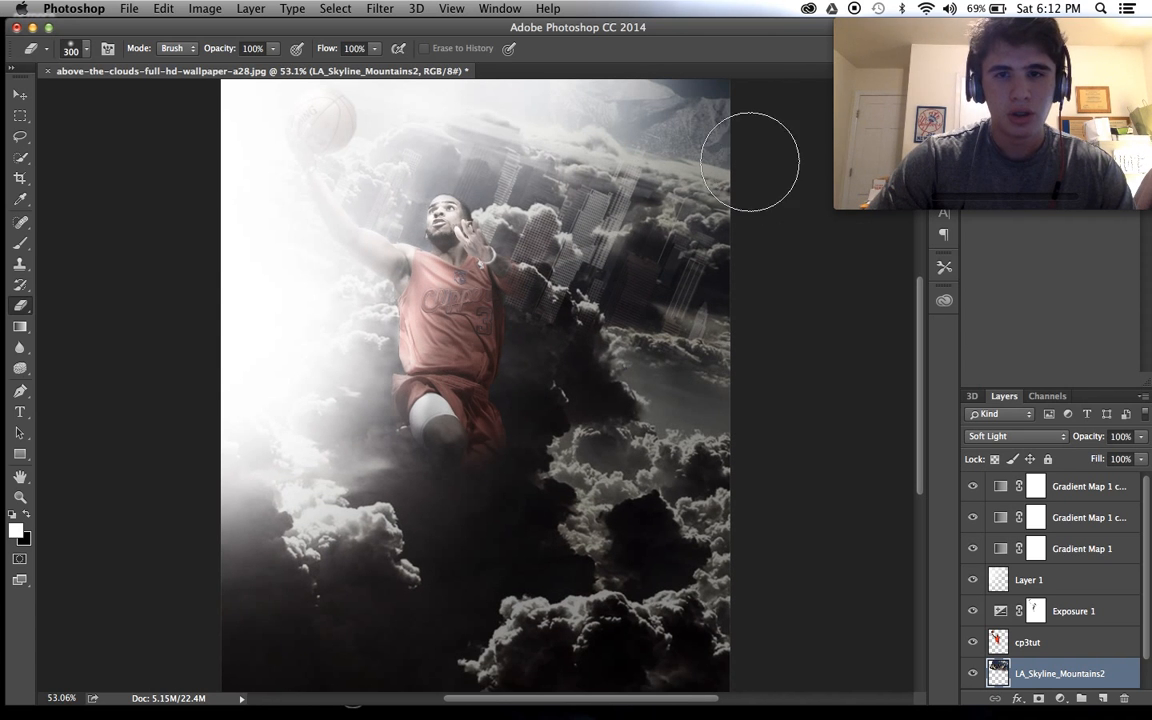
scroll(710, 247, down, 1)
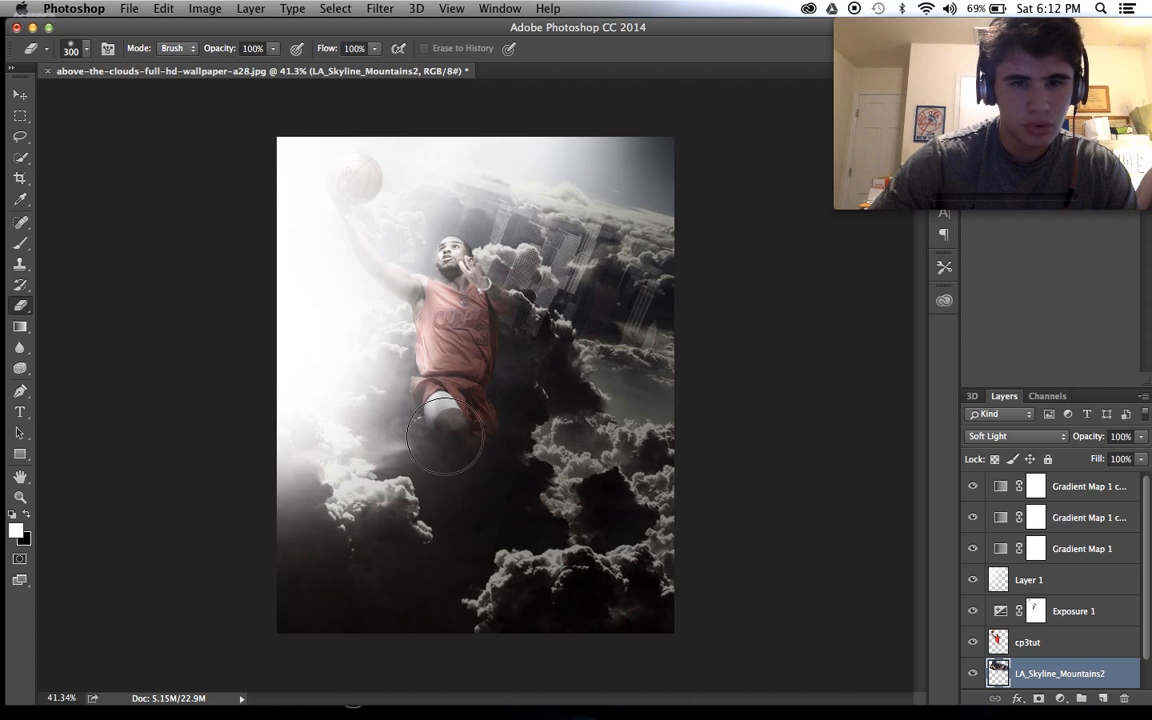
mouse_move(432, 213)
mouse_down()
mouse_move(410, 289)
mouse_move(572, 314)
mouse_move(507, 334)
mouse_move(628, 393)
mouse_up()
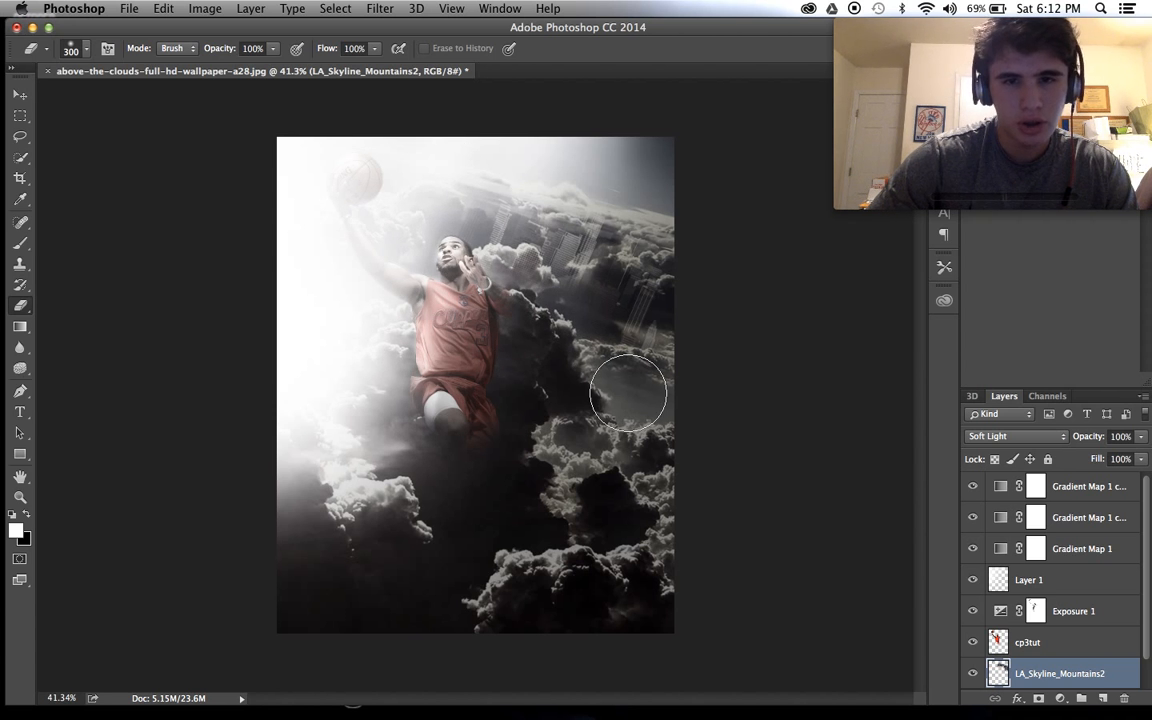
scroll(625, 391, up, 2)
scroll(574, 342, down, 2)
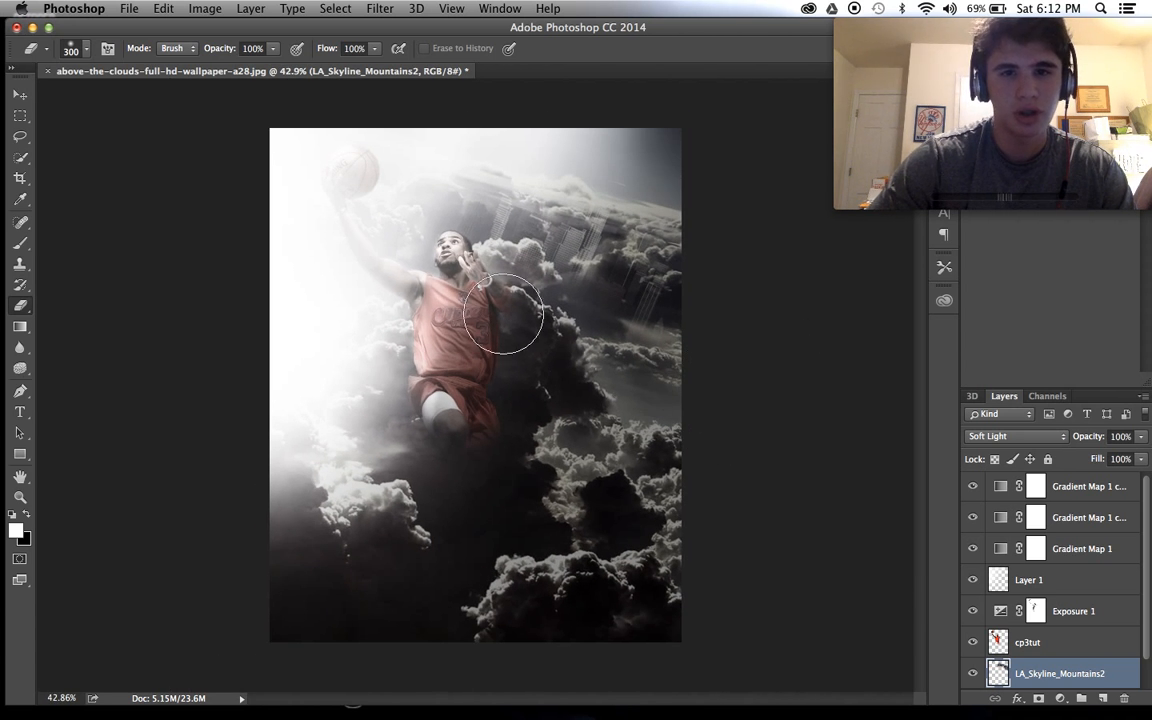
scroll(480, 275, up, 2)
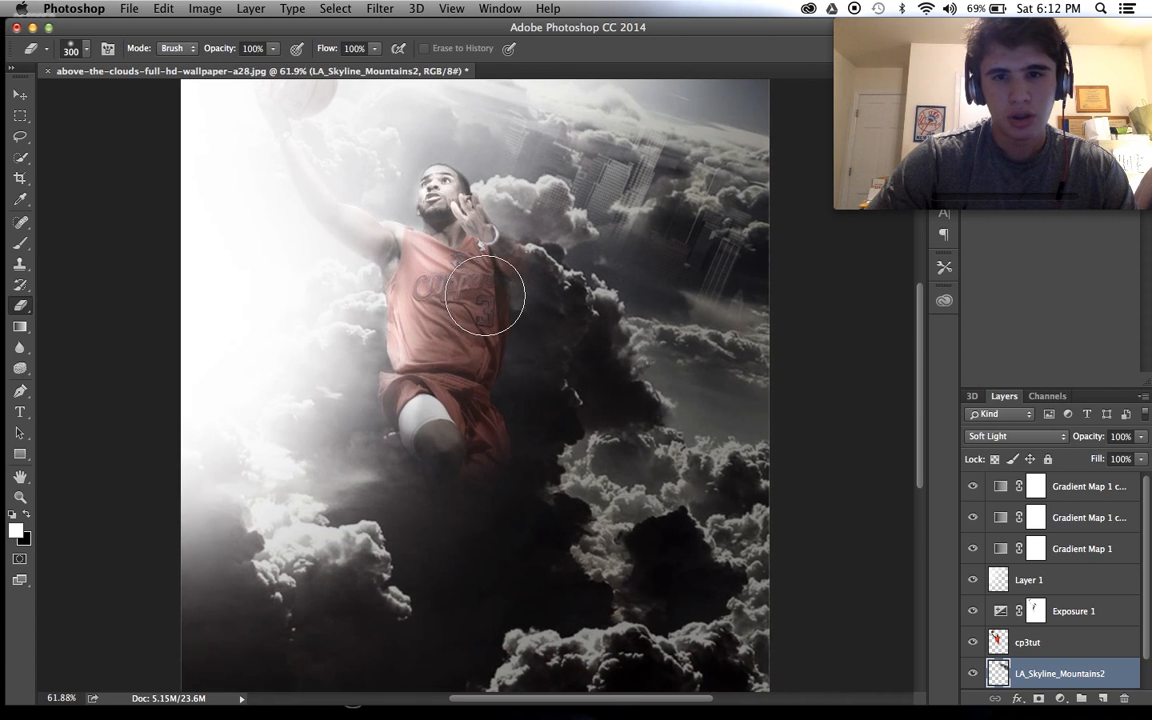
scroll(764, 327, down, 3)
scroll(764, 327, up, 2)
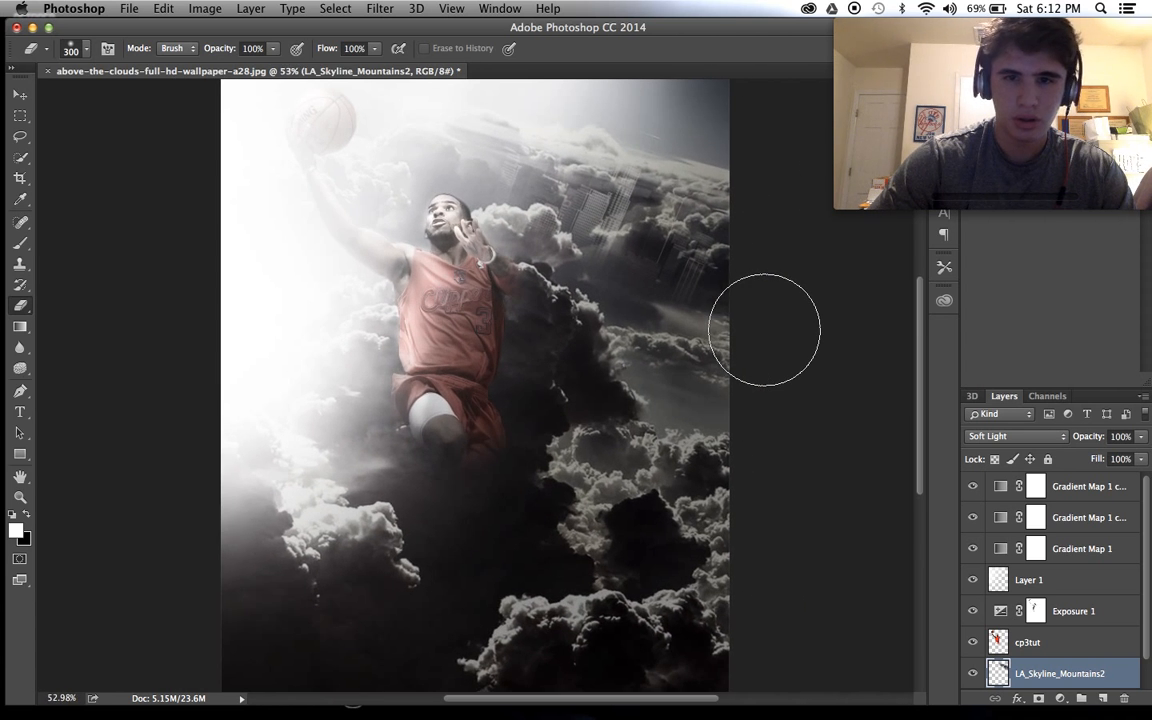
Change the LA_Skyline_Mountains2 layer's blend mode to Overlay
click(1041, 441)
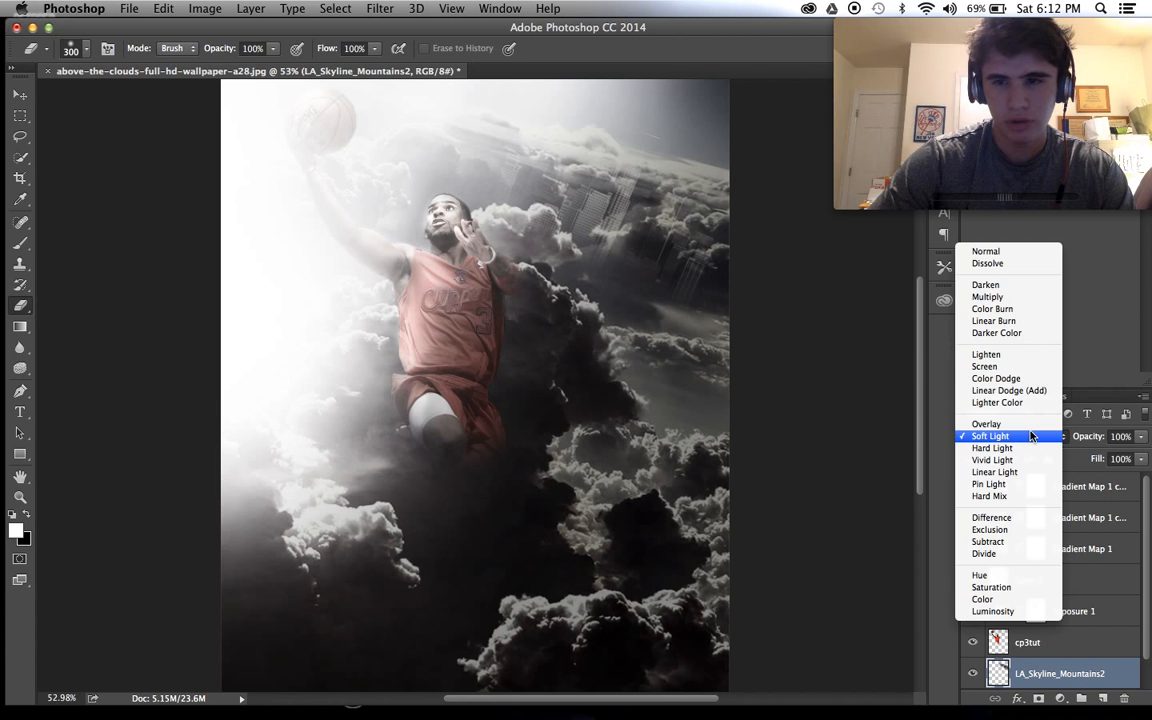
click(988, 424)
scroll(633, 386, down, 3)
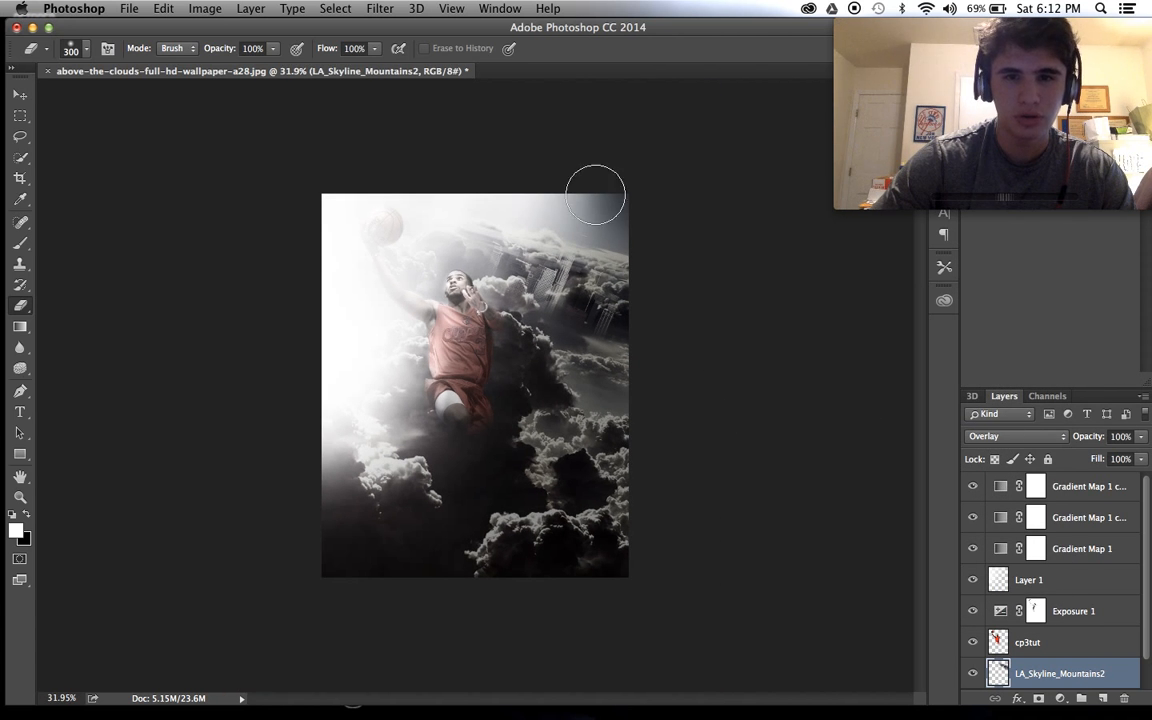
scroll(724, 221, up, 3)
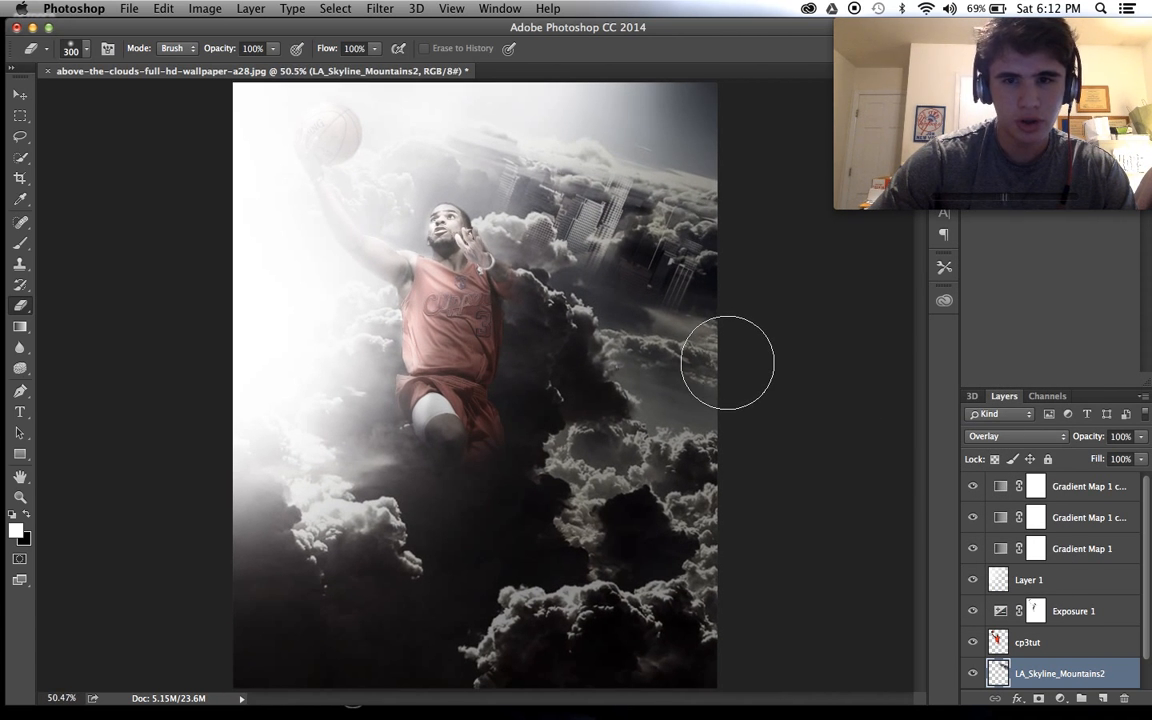
scroll(728, 360, down, 1)
scroll(728, 362, down, 1)
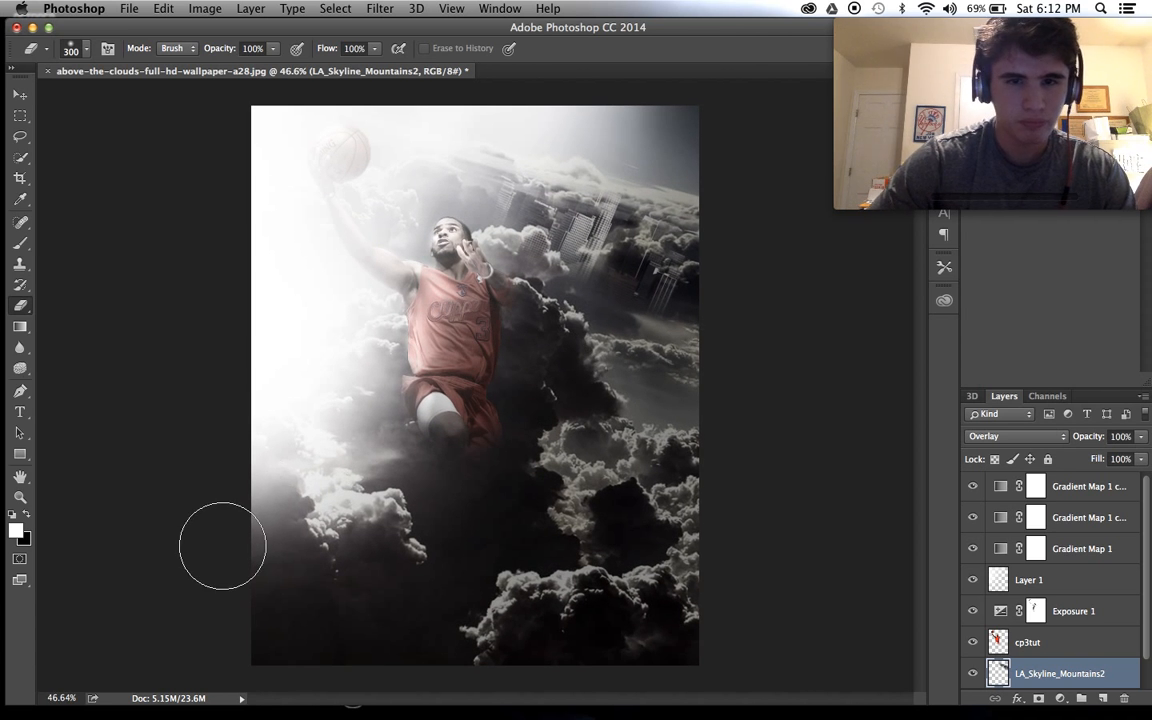
Place the Staples_Center_2012 image from the Downloads folder into the composition
mouse_move(72, 714)
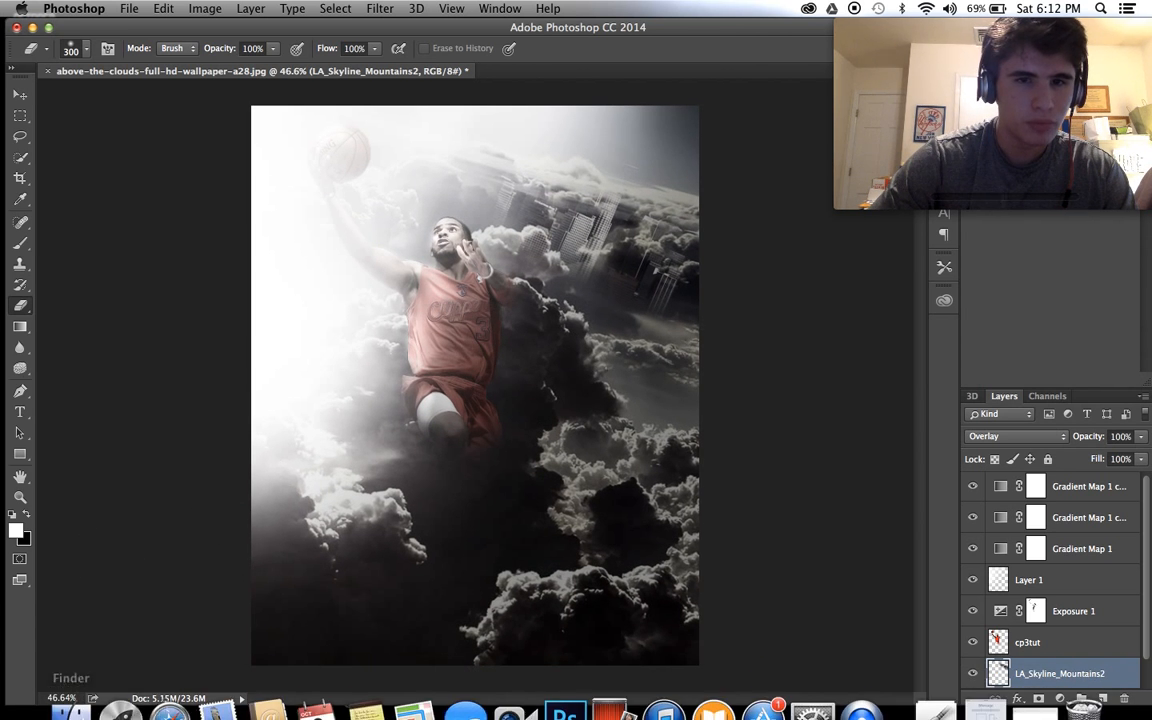
mouse_move(118, 712)
click(56, 703)
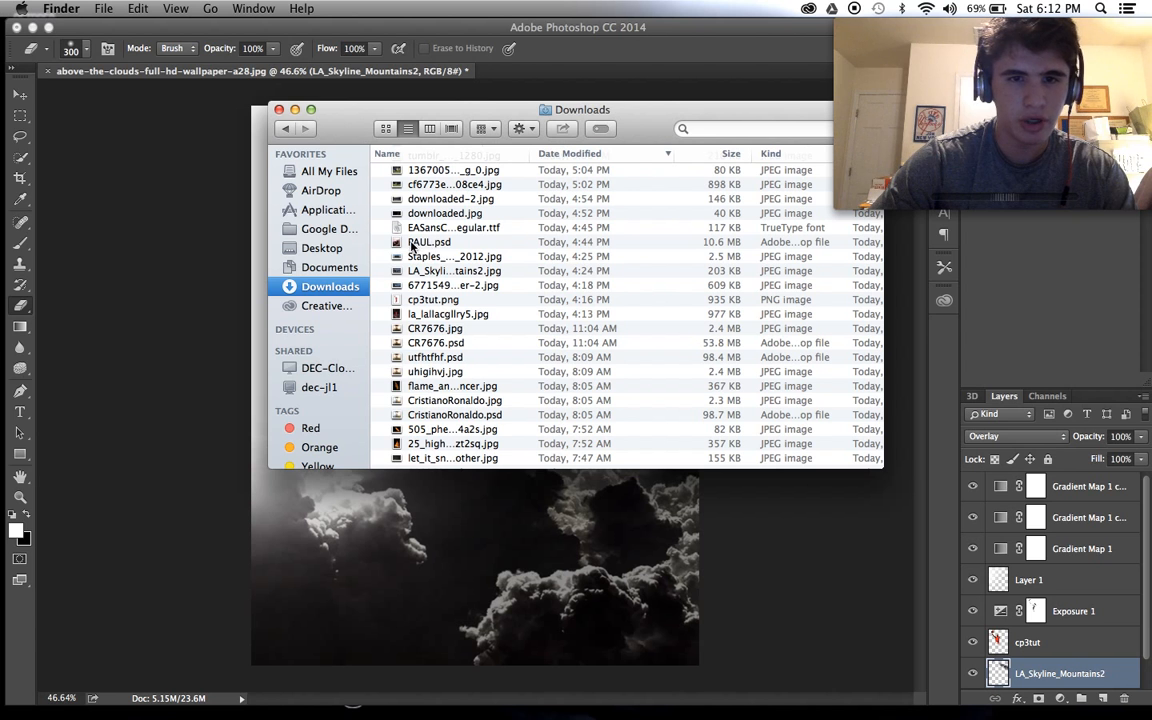
drag(403, 266, 160, 240)
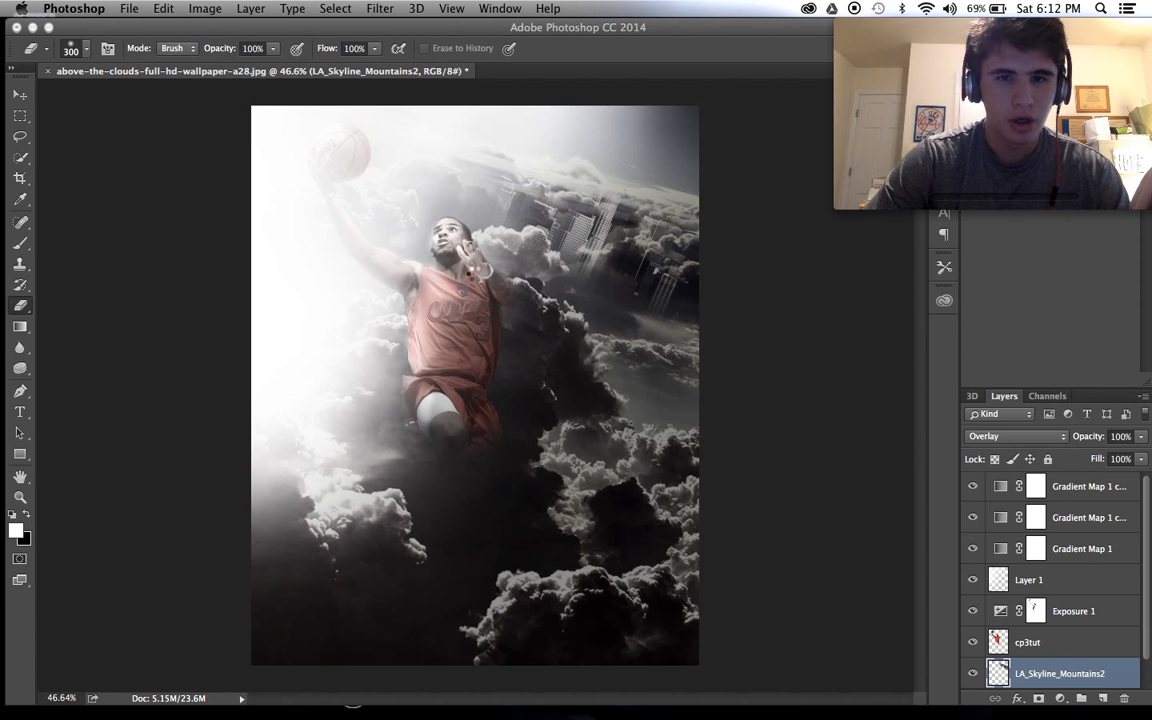
Move the placed arena image behind the player's upper body and rotate it to about -4.2 degrees
drag(530, 390, 473, 211)
drag(748, 234, 748, 210)
drag(452, 249, 572, 260)
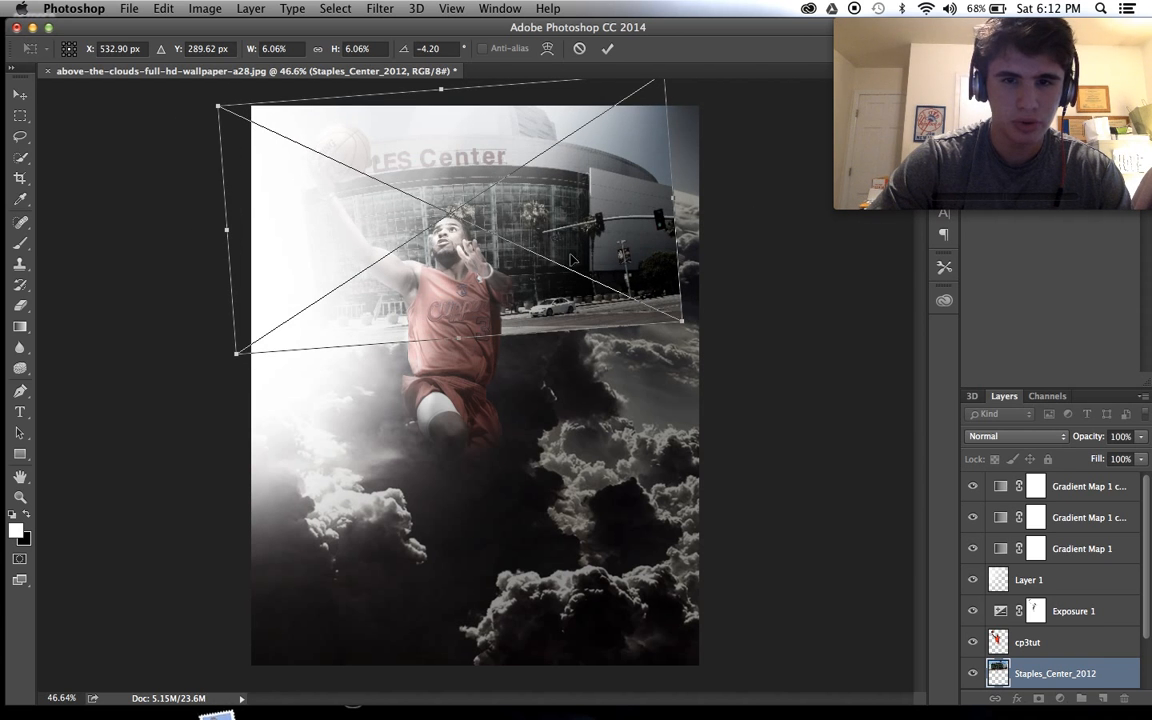
Scale down the Staples Center image across the upper part of the poster and set its blend mode to Overlay
drag(679, 318, 638, 300)
key(Return)
key(e)
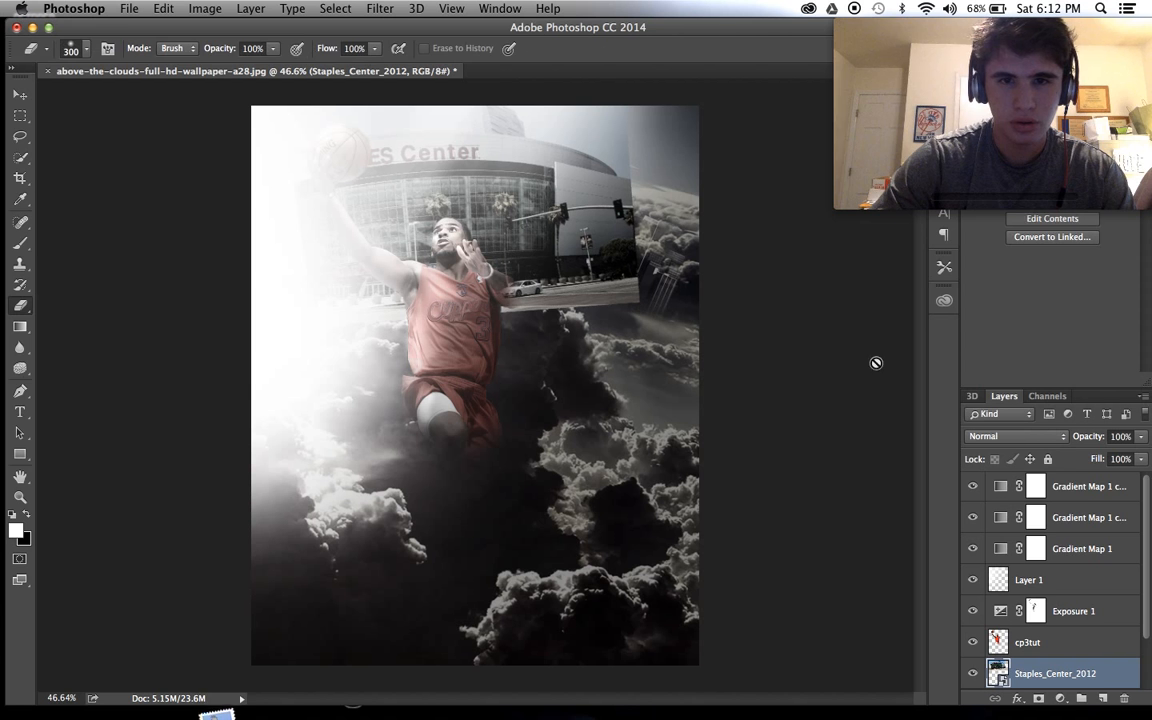
click(1015, 436)
click(995, 609)
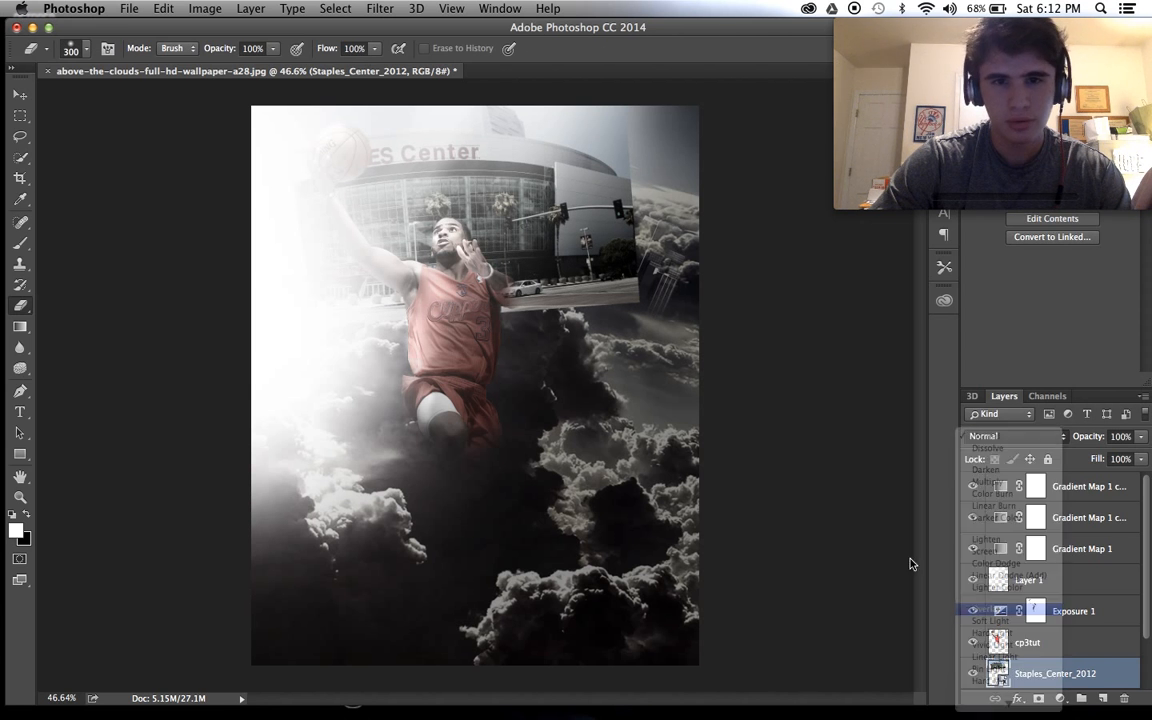
Rasterize the Staples Center layer and try erasing the arena around the player and clouds with a 300 px soft eraser
click(460, 250)
click(694, 275)
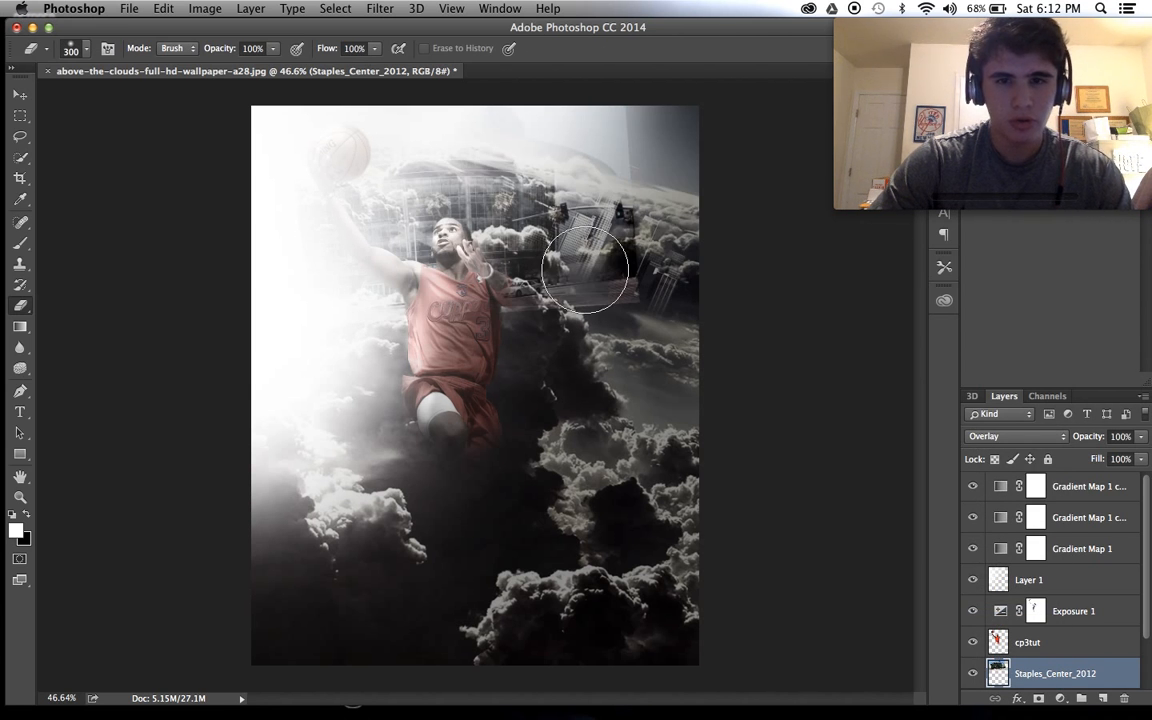
mouse_move(705, 254)
mouse_down()
mouse_move(634, 151)
mouse_move(638, 261)
mouse_move(544, 129)
mouse_move(526, 211)
mouse_move(590, 308)
mouse_move(498, 216)
mouse_move(461, 307)
mouse_up()
mouse_move(466, 204)
mouse_down()
mouse_move(314, 162)
mouse_move(232, 226)
mouse_move(128, 126)
mouse_move(228, 144)
mouse_move(446, 245)
mouse_move(512, 260)
mouse_up()
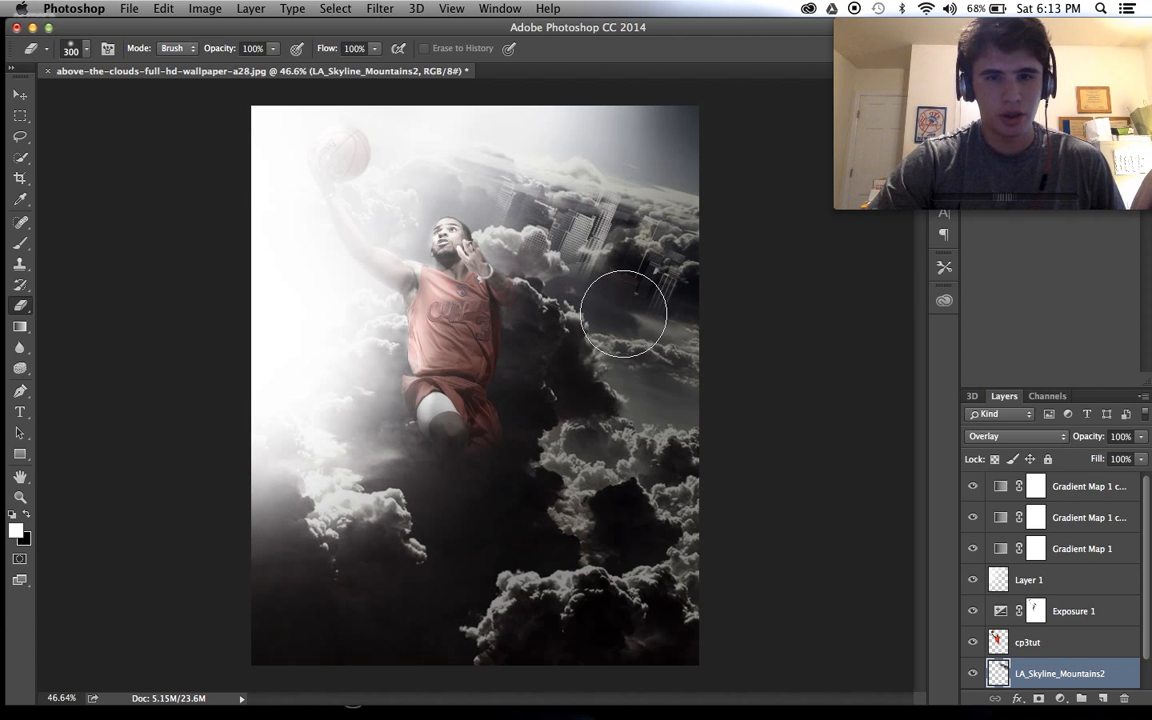
Examine how the player, clouds and tilted skyline blend together across the whole poster
scroll(620, 314, up, 2)
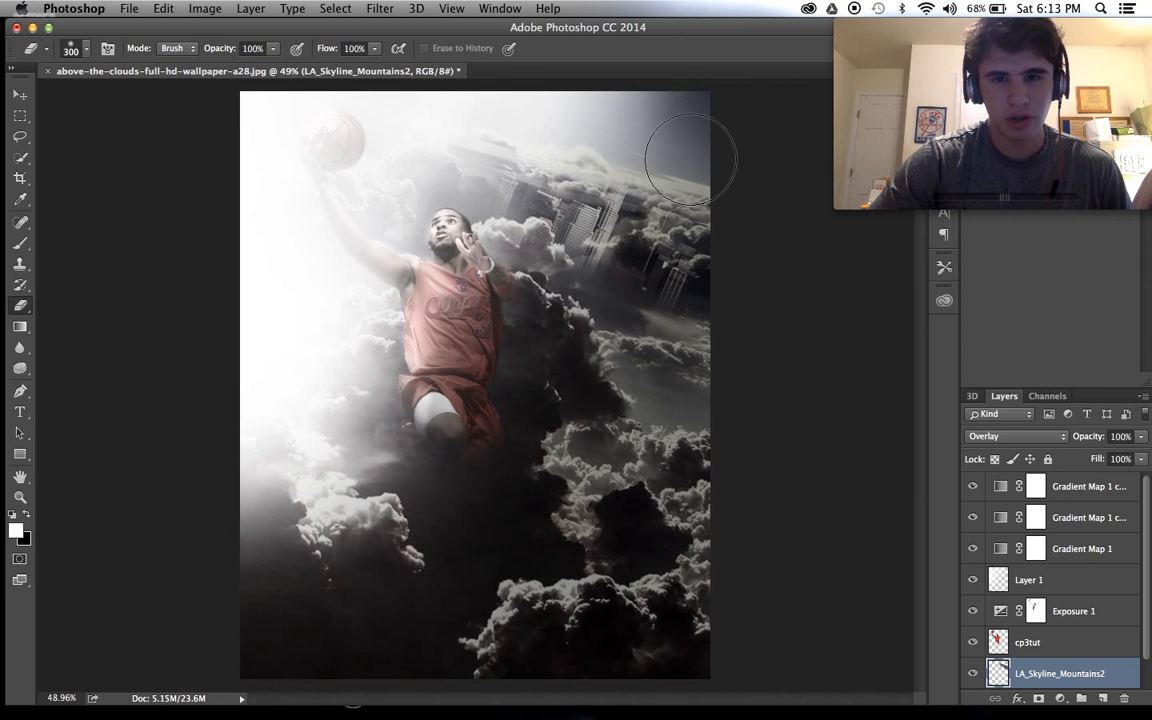
scroll(820, 291, down, 2)
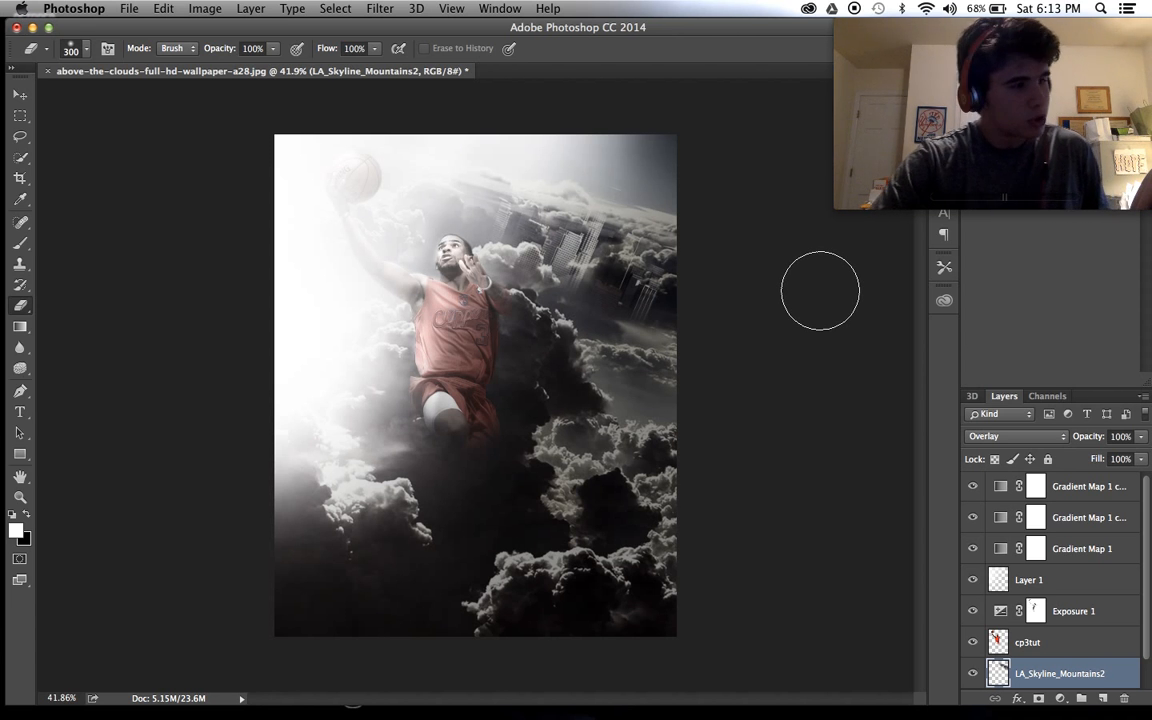
scroll(812, 365, down, 1)
scroll(812, 365, up, 3)
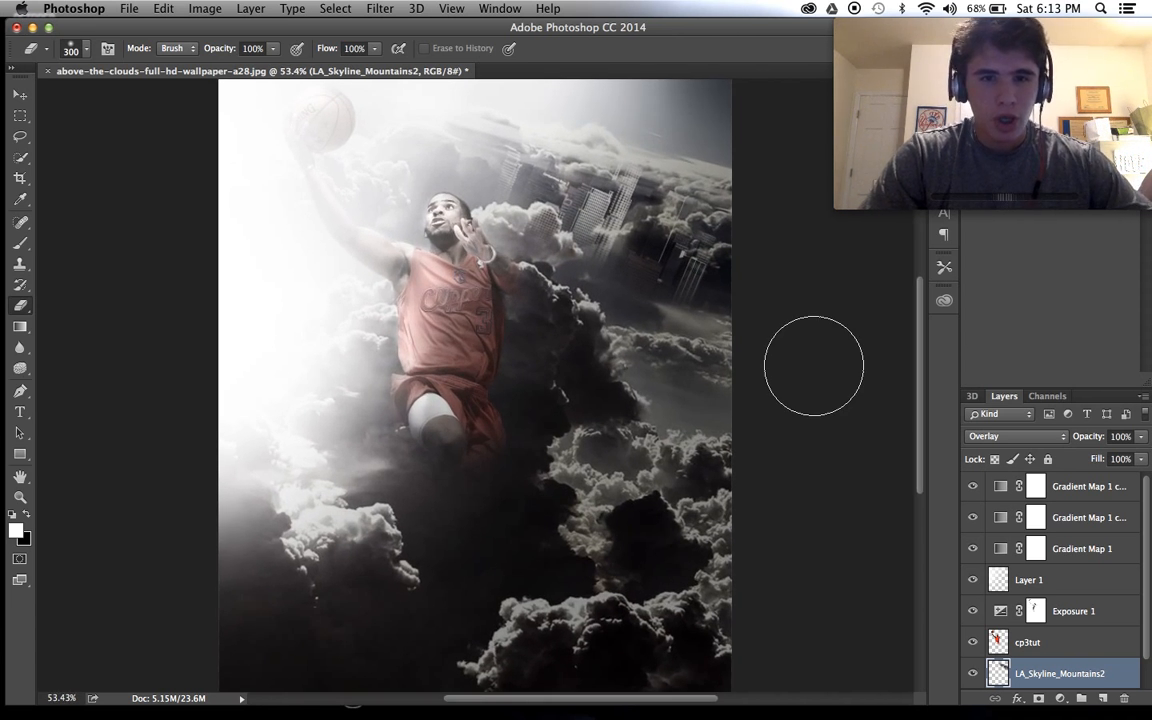
scroll(814, 365, up, 1)
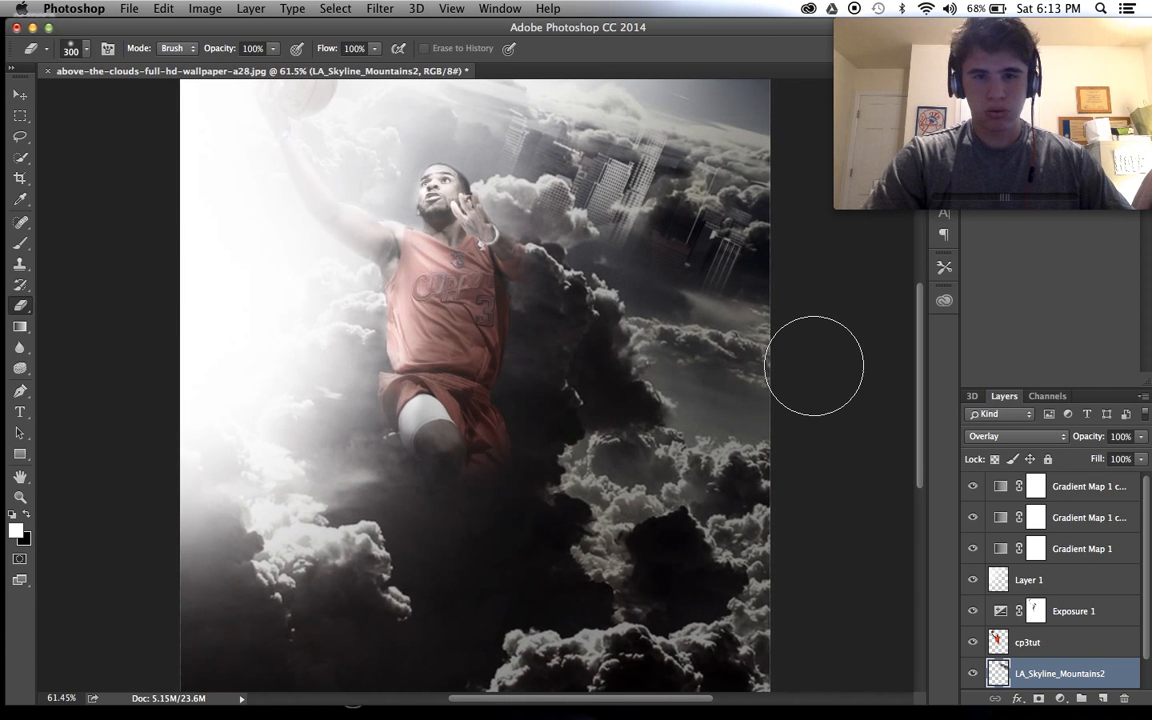
click(1036, 549)
scroll(645, 405, down, 2)
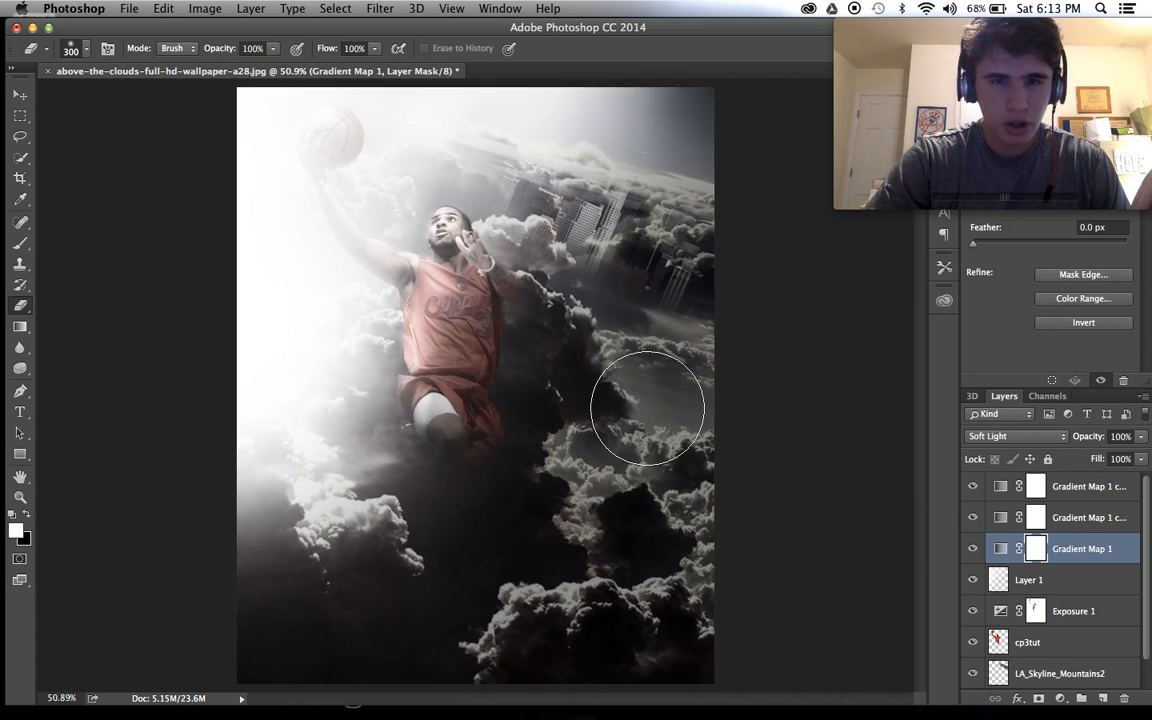
scroll(647, 408, up, 1)
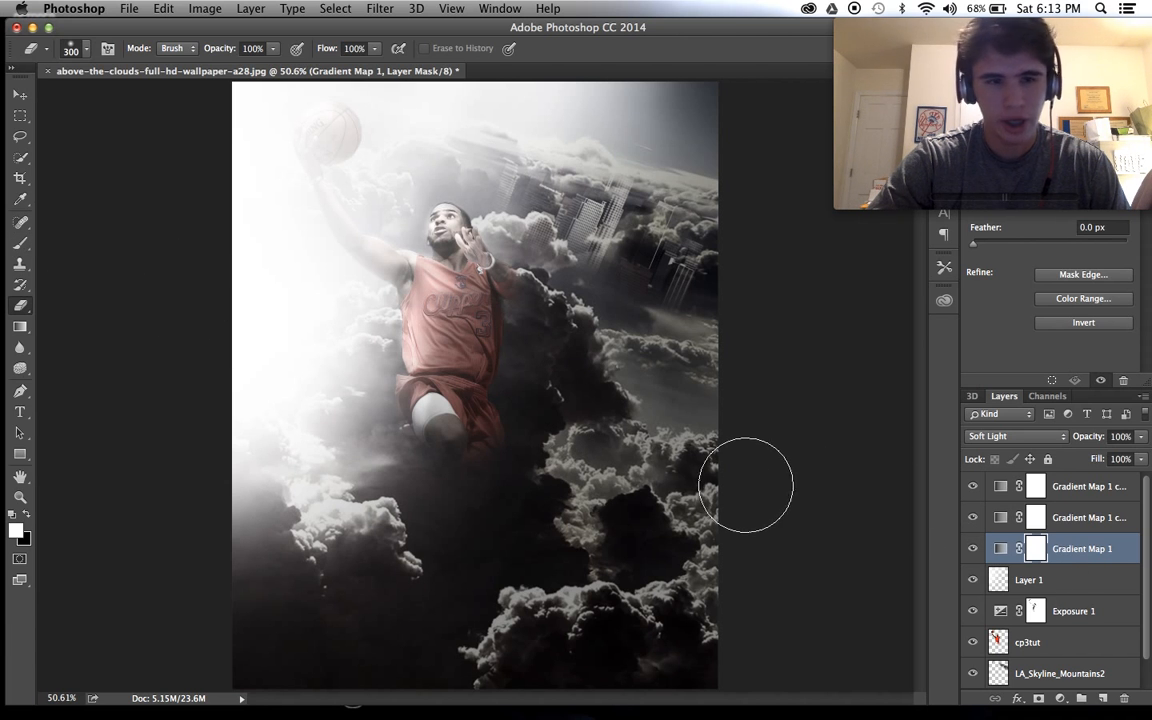
Select Layer 1 and set the foreground color to a strong red
click(1067, 589)
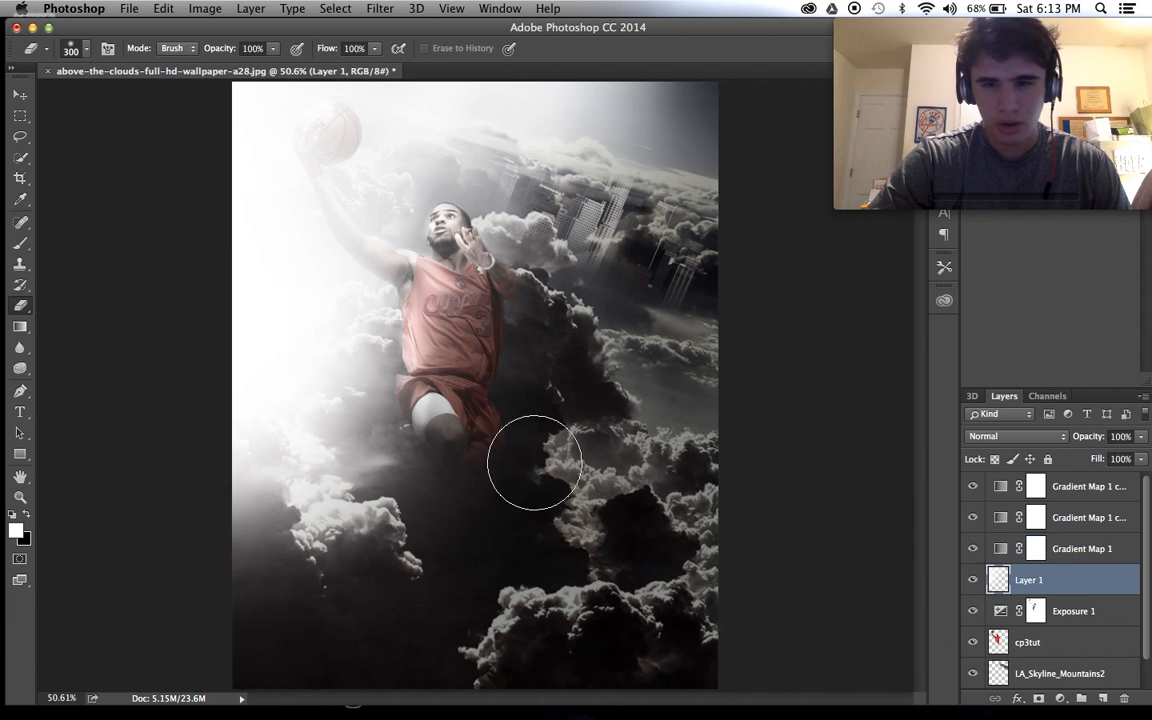
click(17, 531)
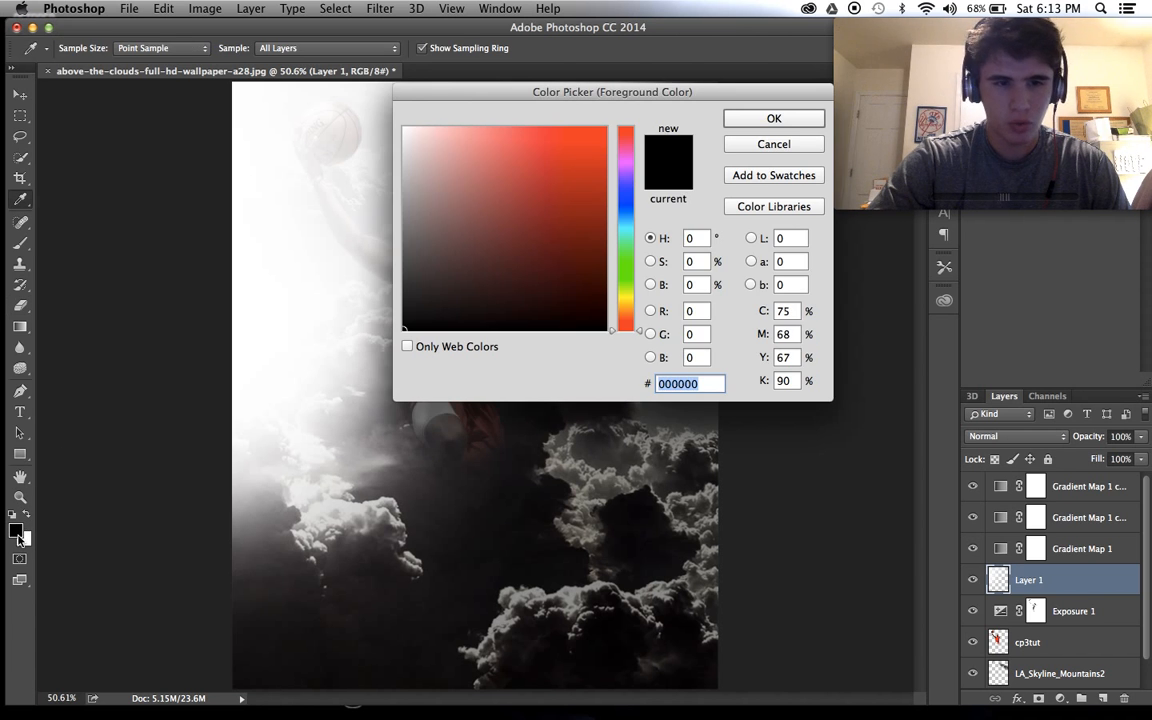
click(573, 176)
click(774, 119)
key(e)
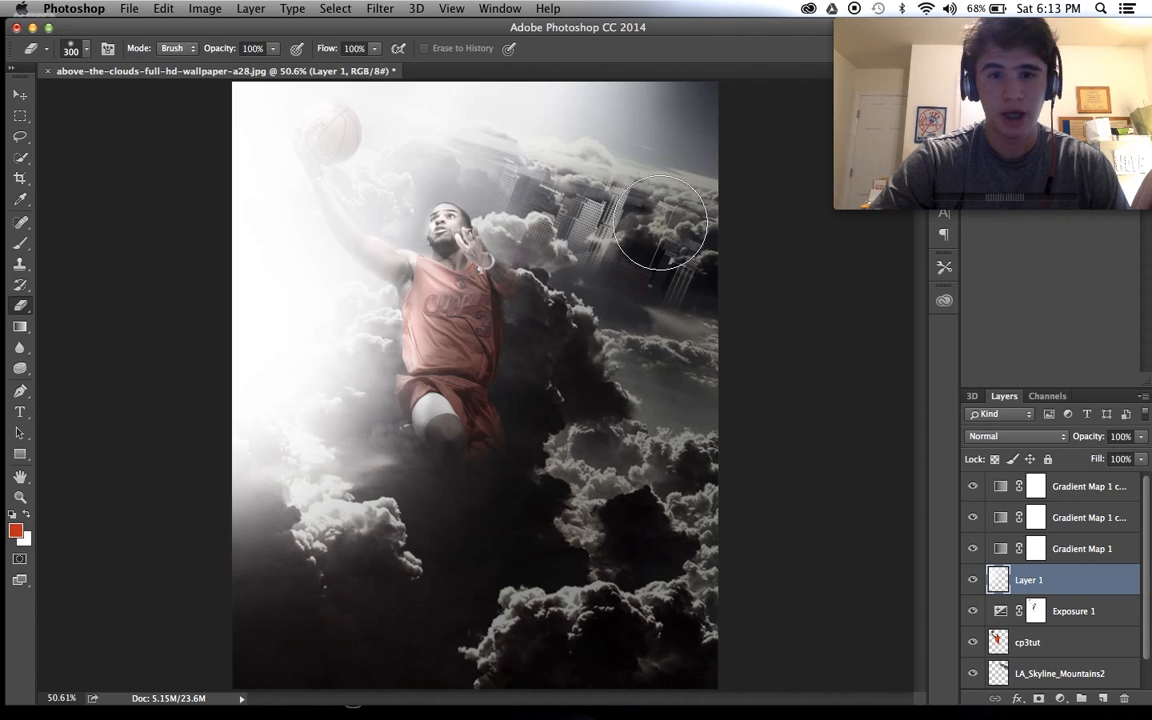
Examine the player's jersey and shorts up close and compare their color with the whole composition
scroll(566, 304, down, 1)
scroll(566, 304, up, 9)
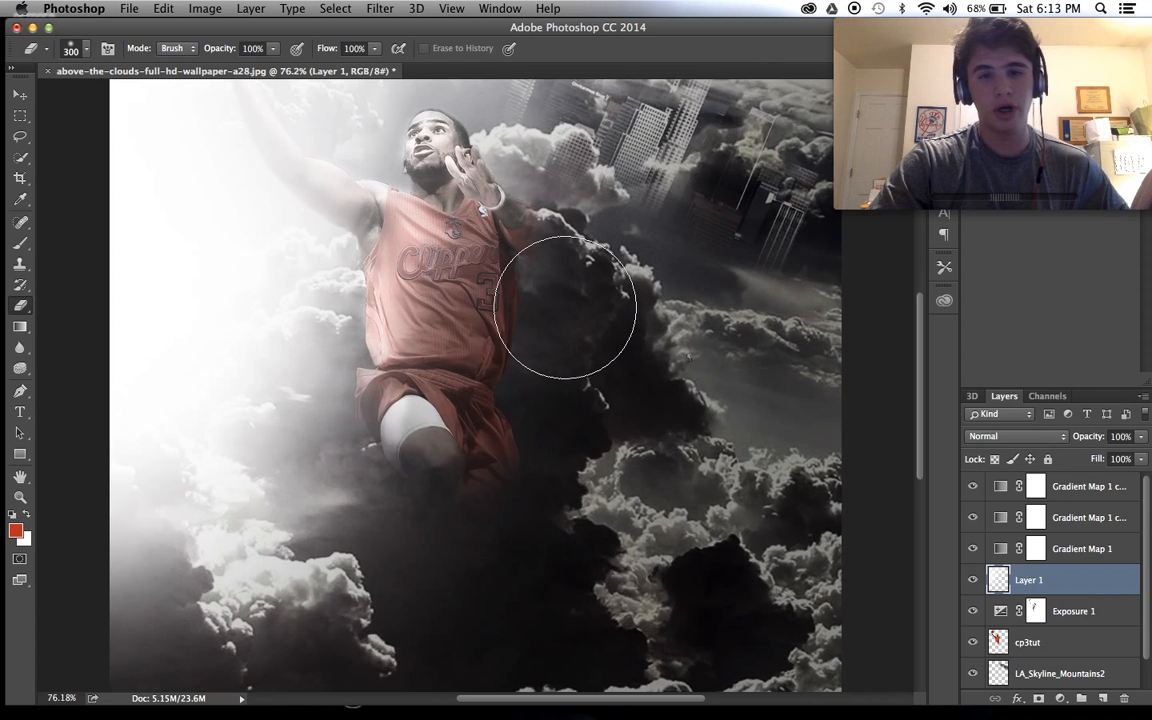
key(bracketright)
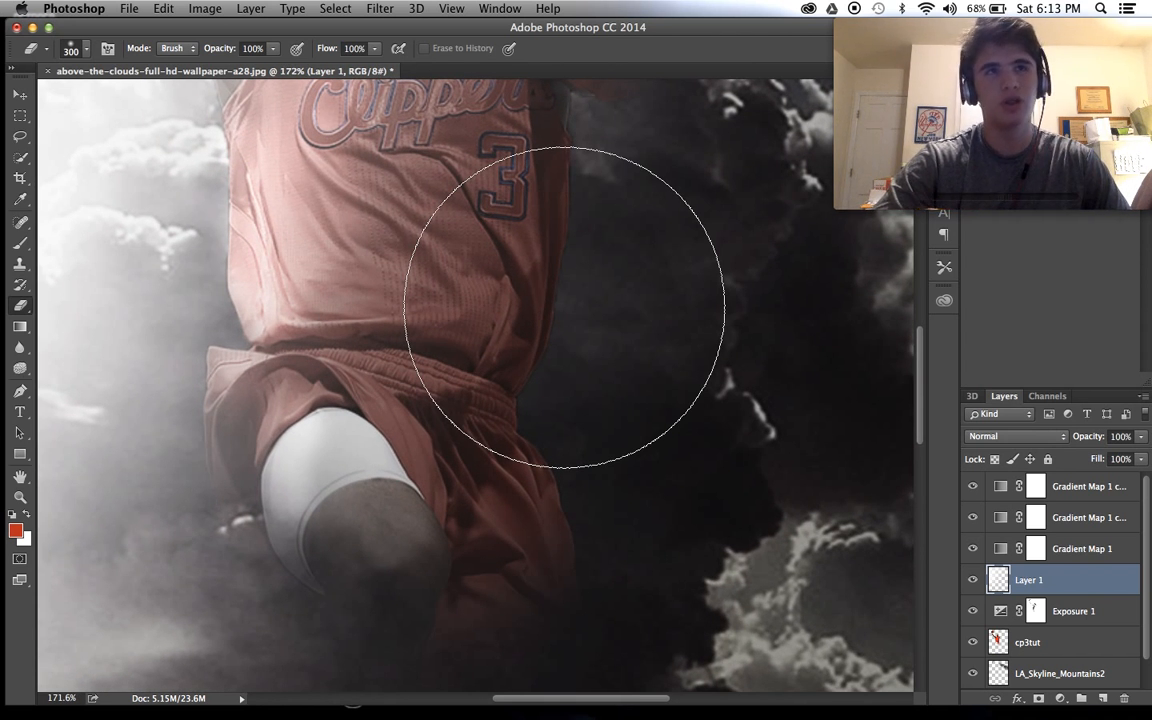
scroll(564, 307, down, 2)
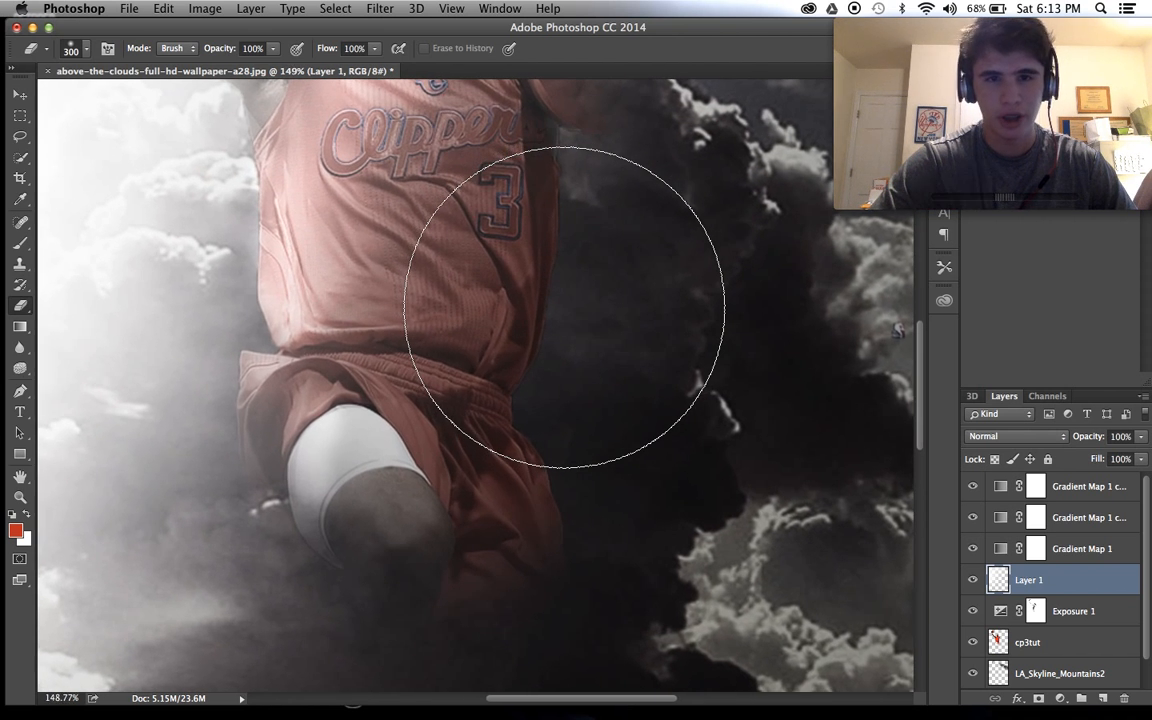
scroll(564, 307, down, 3)
scroll(564, 307, up, 5)
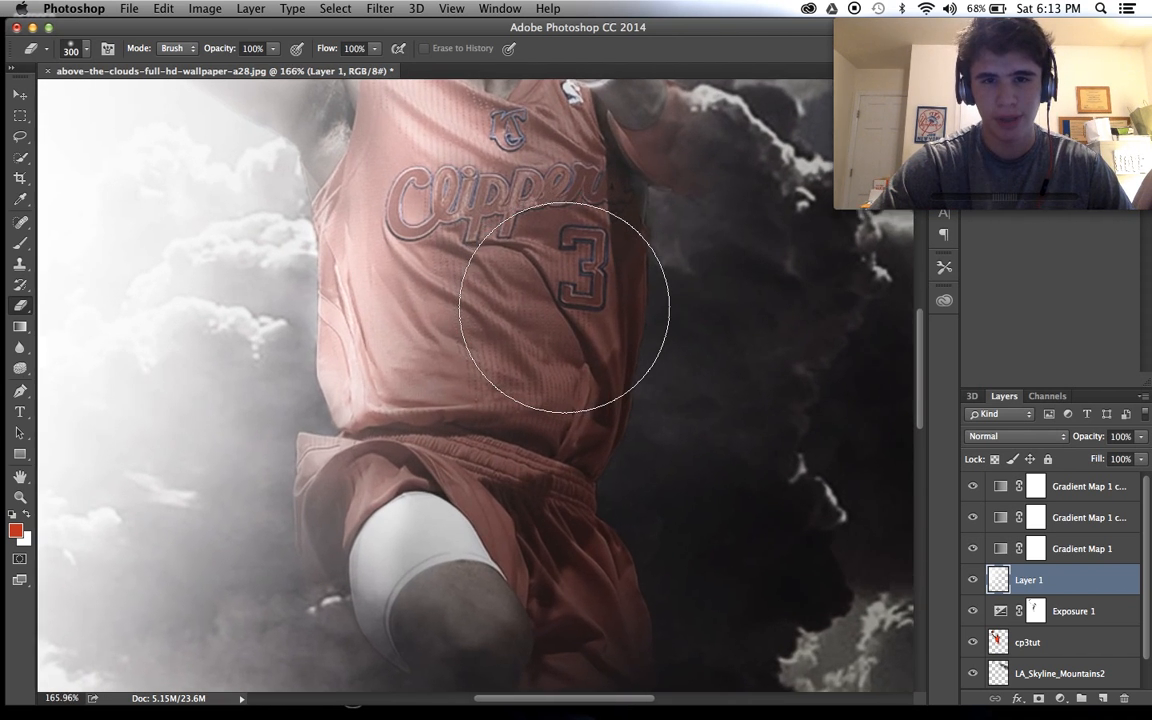
scroll(564, 307, down, 2)
scroll(564, 307, up, 1)
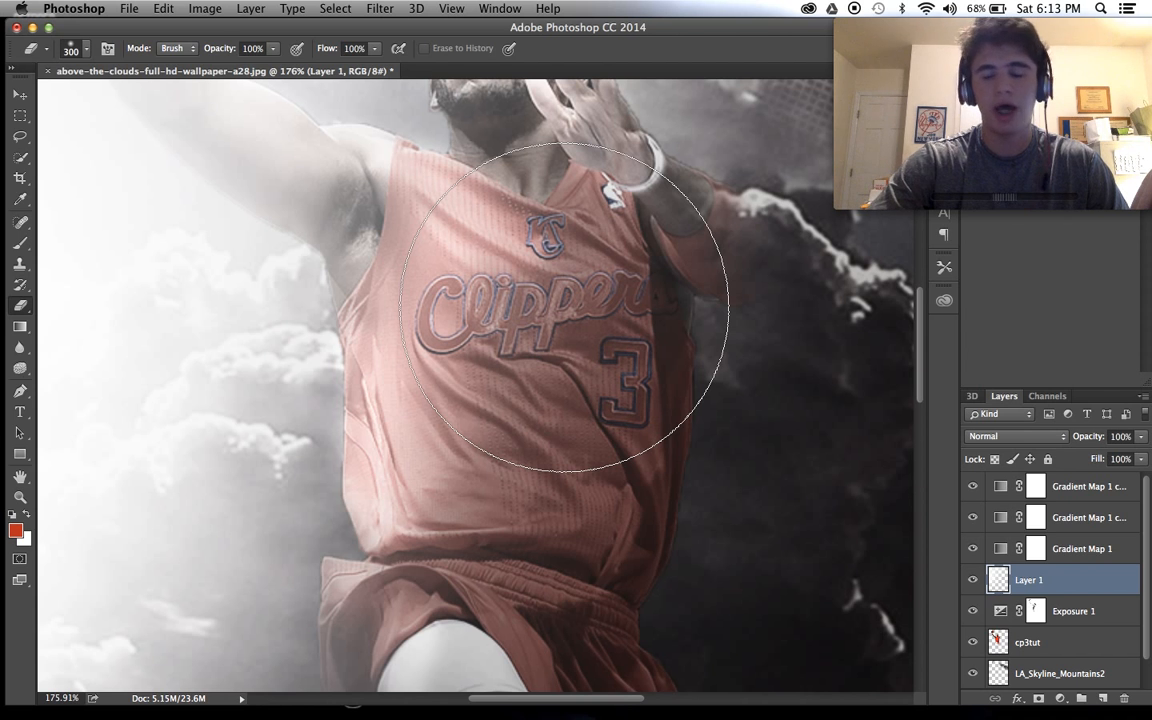
scroll(564, 306, down, 3)
scroll(564, 306, up, 3)
scroll(564, 306, down, 4)
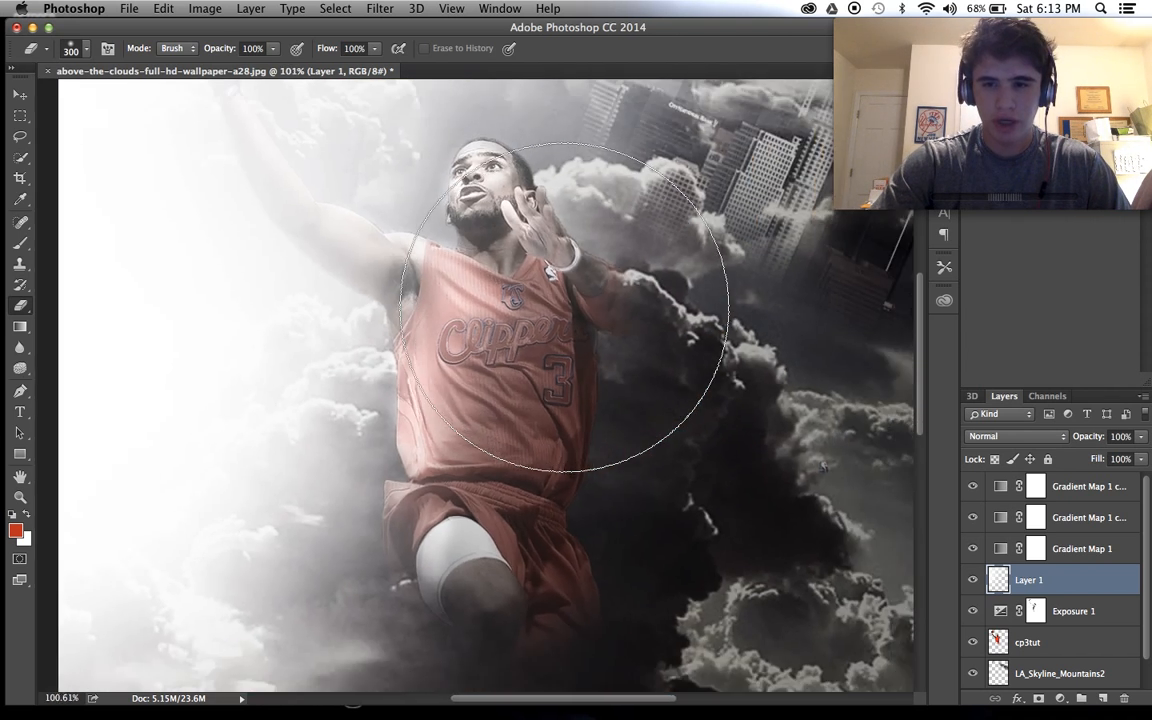
scroll(564, 306, down, 5)
scroll(565, 307, up, 1)
scroll(565, 307, down, 1)
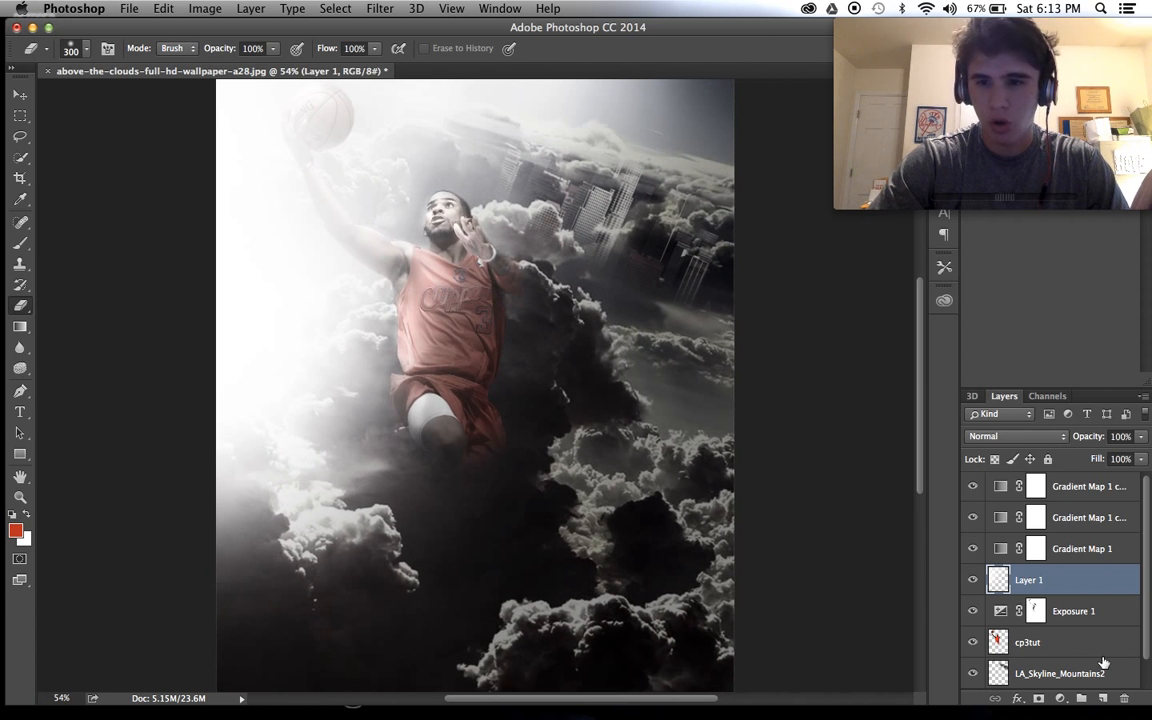
Add a red-to-white Gradient Map adjustment layer above Layer 1
click(1060, 698)
click(1079, 657)
scroll(760, 565, down, 1)
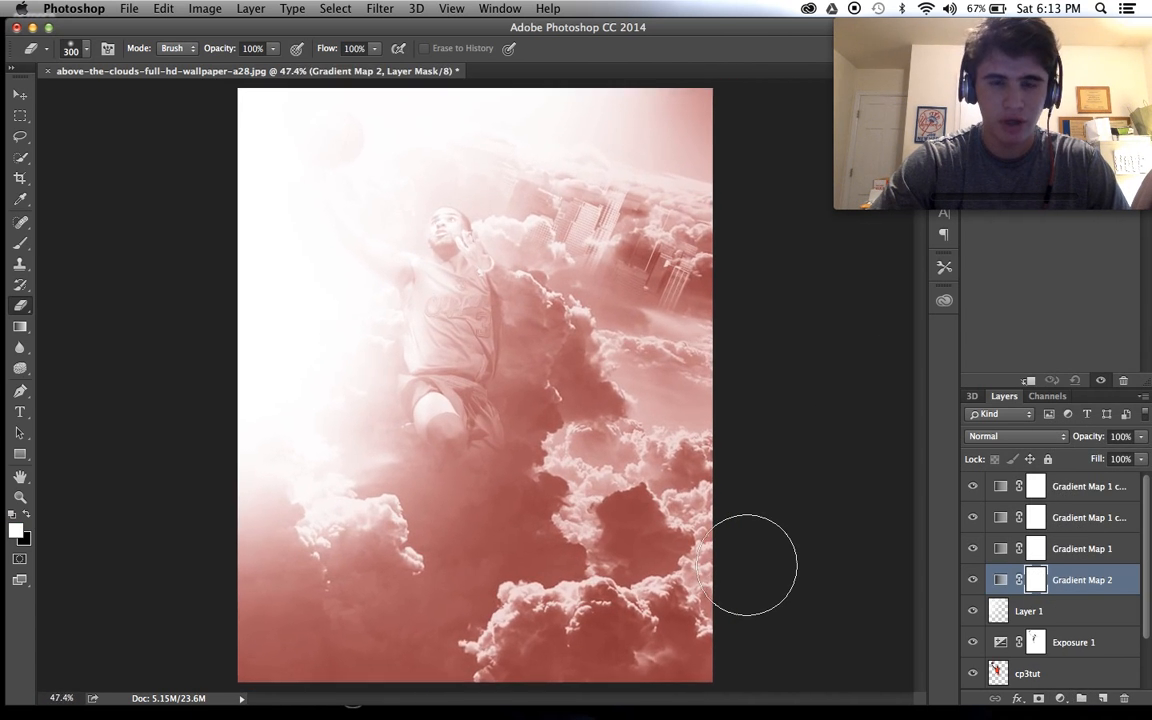
scroll(748, 563, up, 2)
Try the Overlay blend mode on the red Gradient Map 2 layer
click(990, 437)
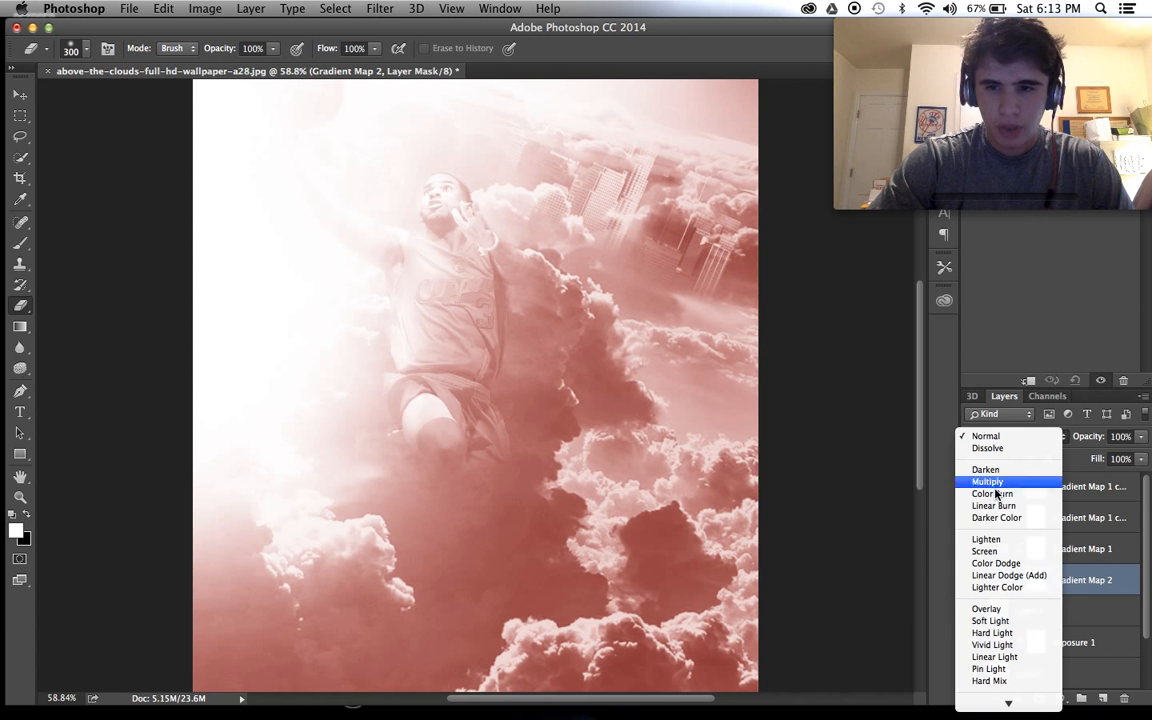
click(990, 609)
scroll(674, 553, down, 2)
scroll(674, 553, up, 1)
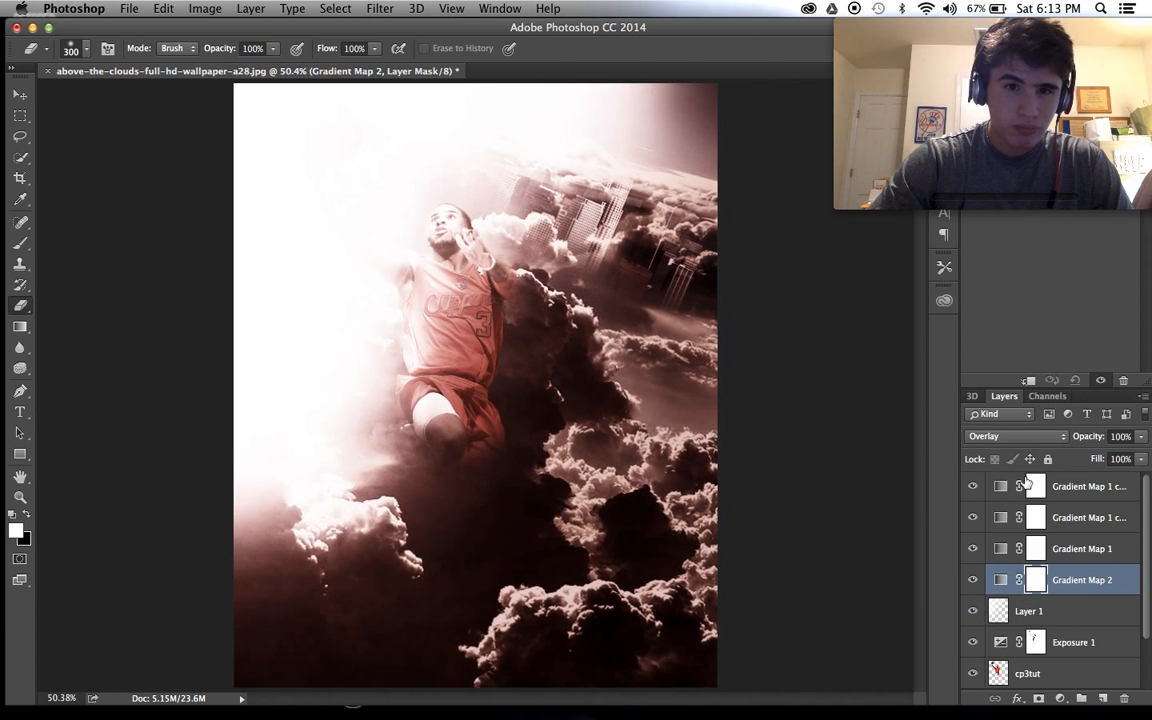
Set the blend mode of the Gradient Map 2 layer to Soft Light
click(1010, 437)
click(1005, 449)
scroll(597, 437, up, 2)
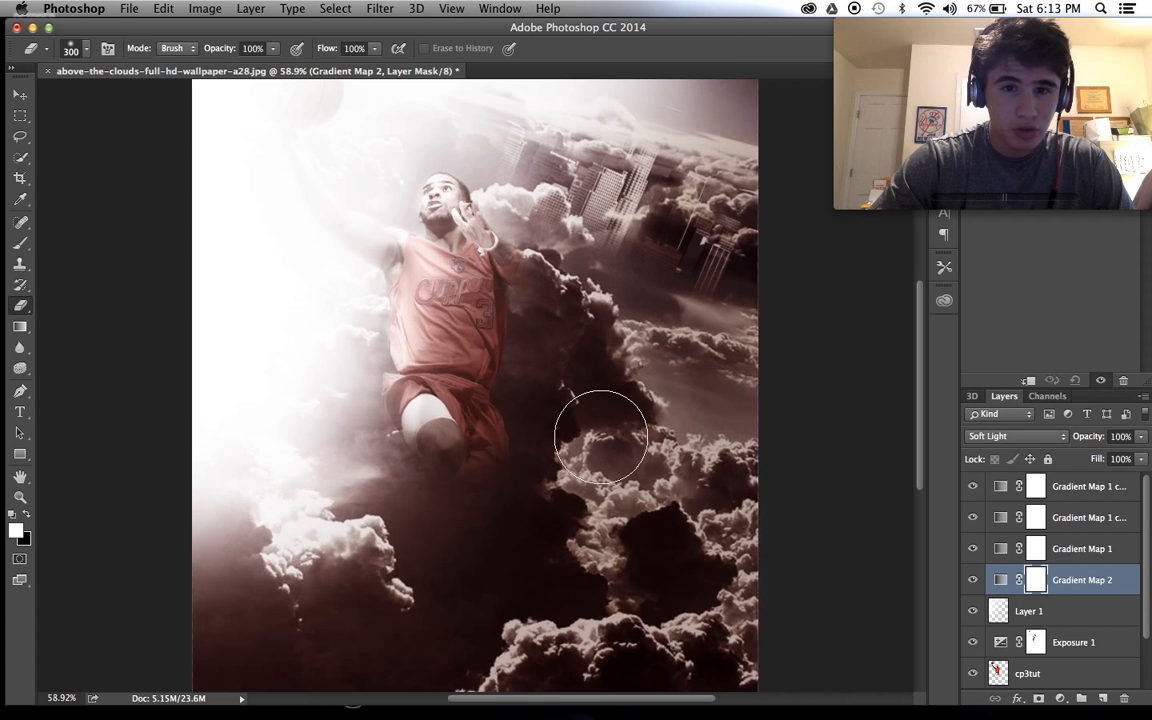
scroll(604, 398, down, 3)
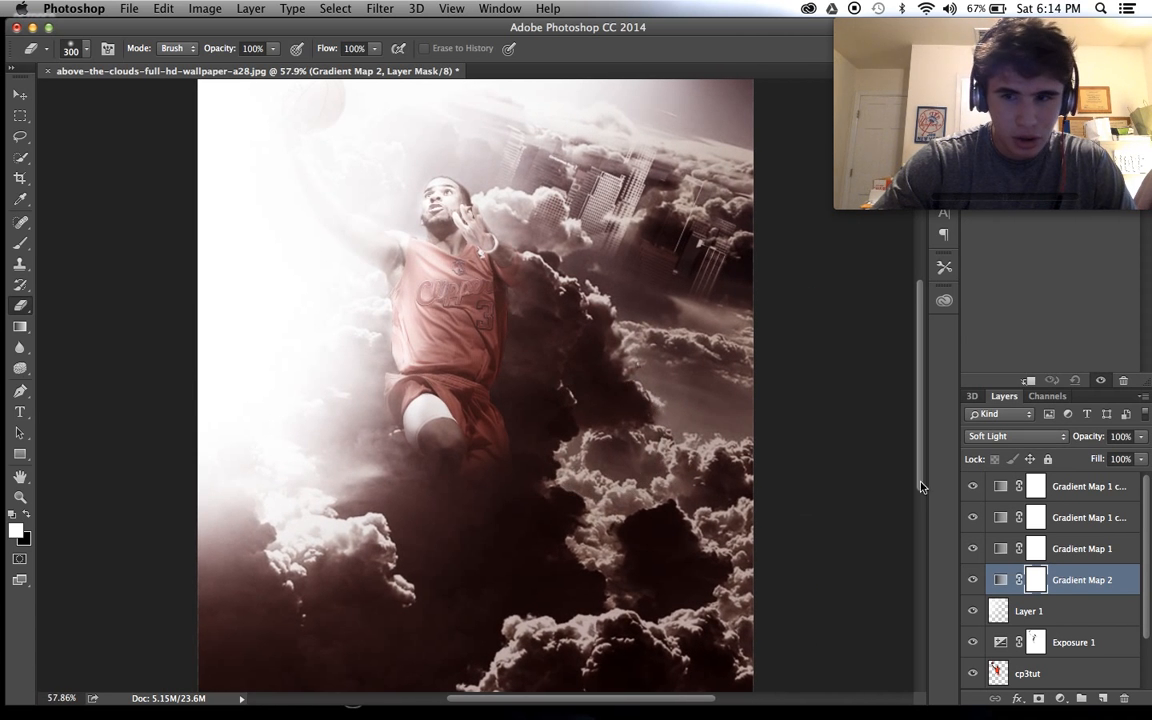
scroll(656, 476, down, 3)
scroll(663, 463, up, 2)
Lower the opacity of the Gradient Map 2 layer to 32%
click(1040, 583)
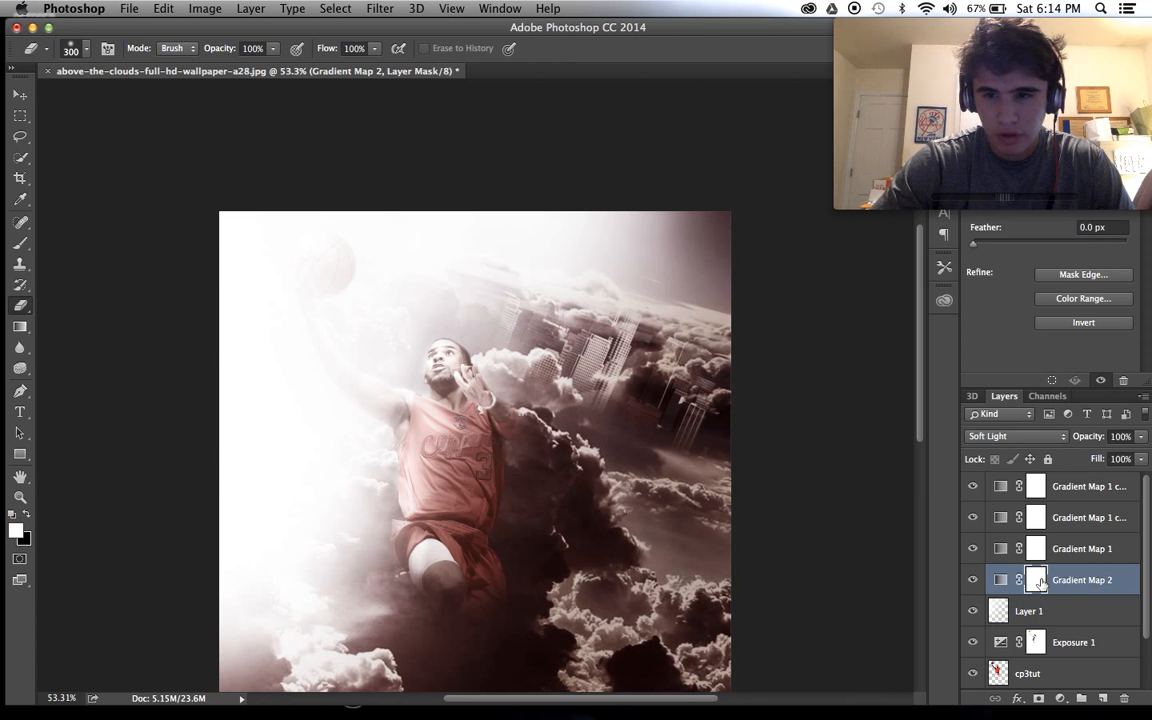
drag(1100, 456, 1080, 456)
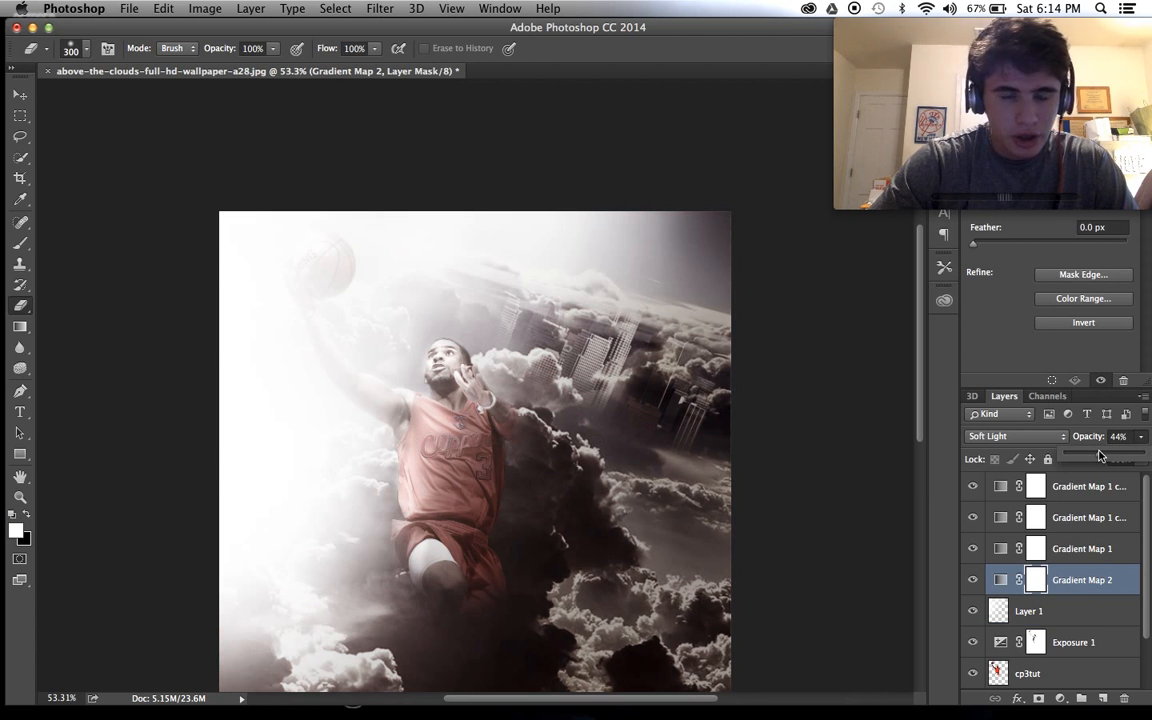
click(1000, 610)
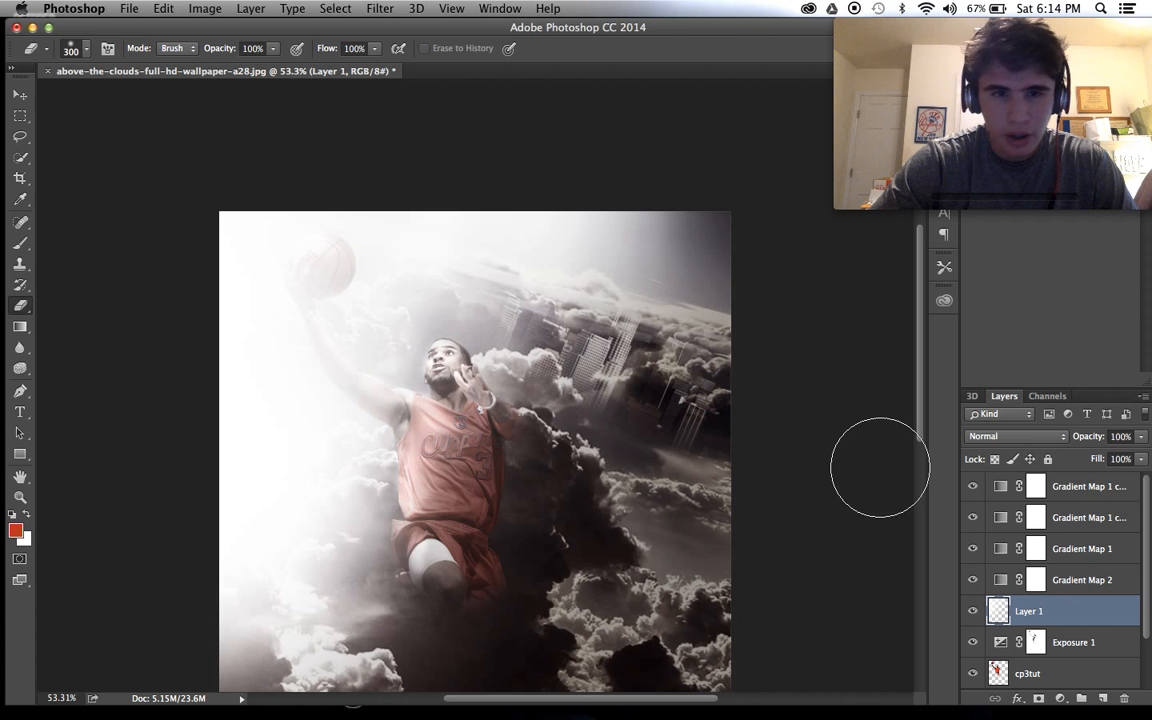
scroll(880, 467, down, 1)
scroll(880, 467, up, 1)
Set the opacity of the Gradient Map 2 layer to 53%
click(1045, 588)
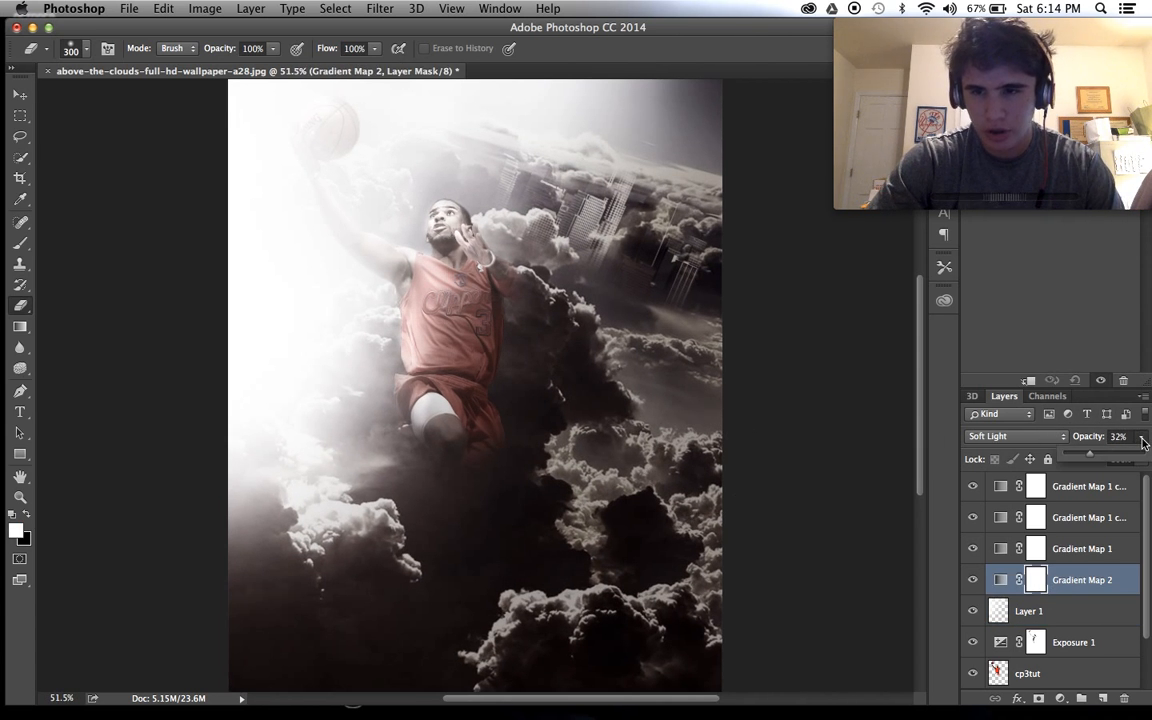
scroll(767, 442, down, 2)
scroll(770, 442, up, 3)
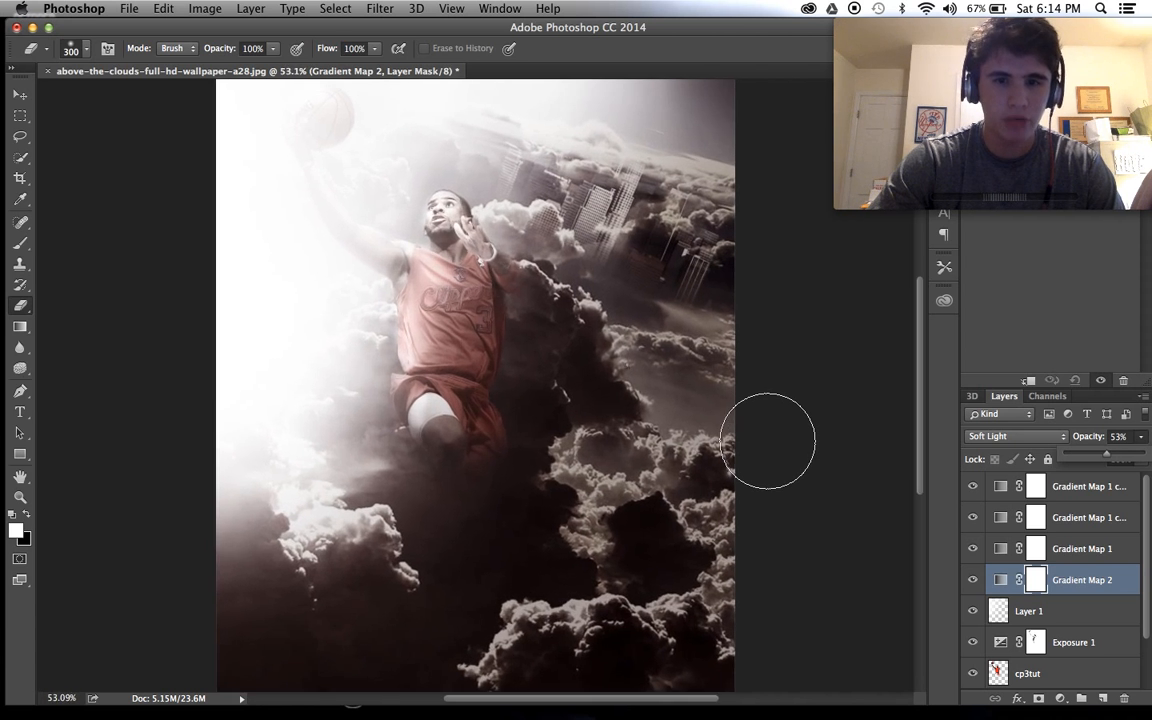
scroll(767, 442, down, 2)
Set the opacity of the topmost Multiply layer, Gradient Map 1 copy 2, to 47%
click(1037, 488)
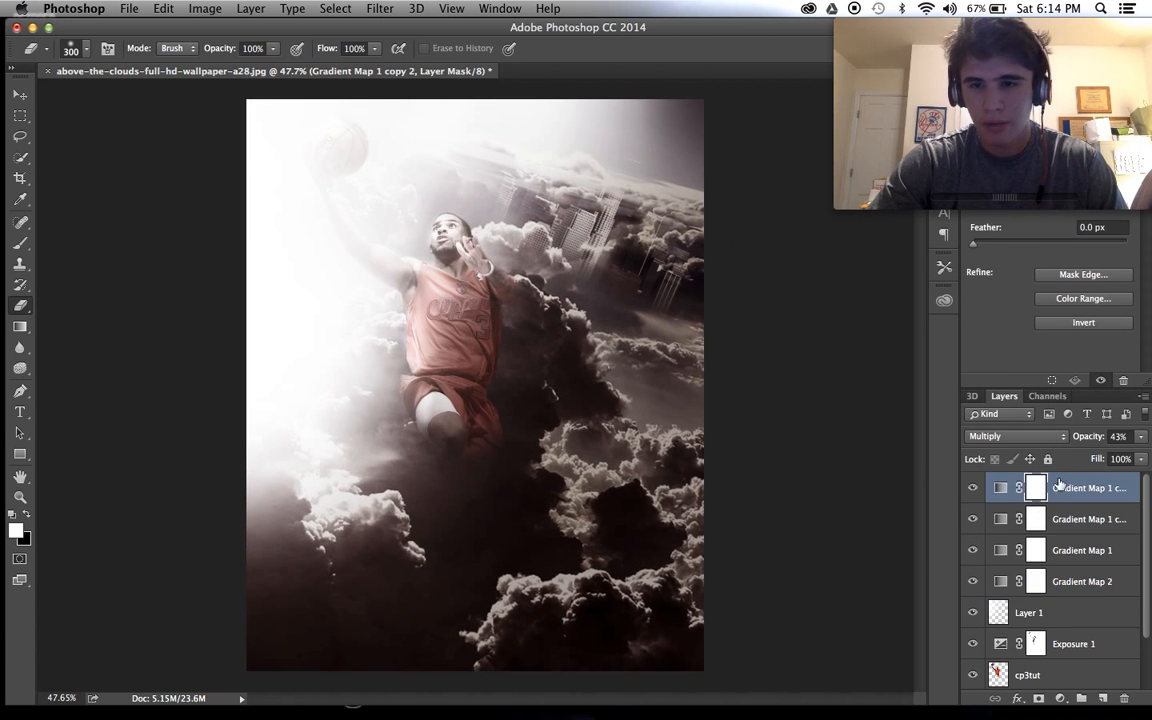
click(1116, 456)
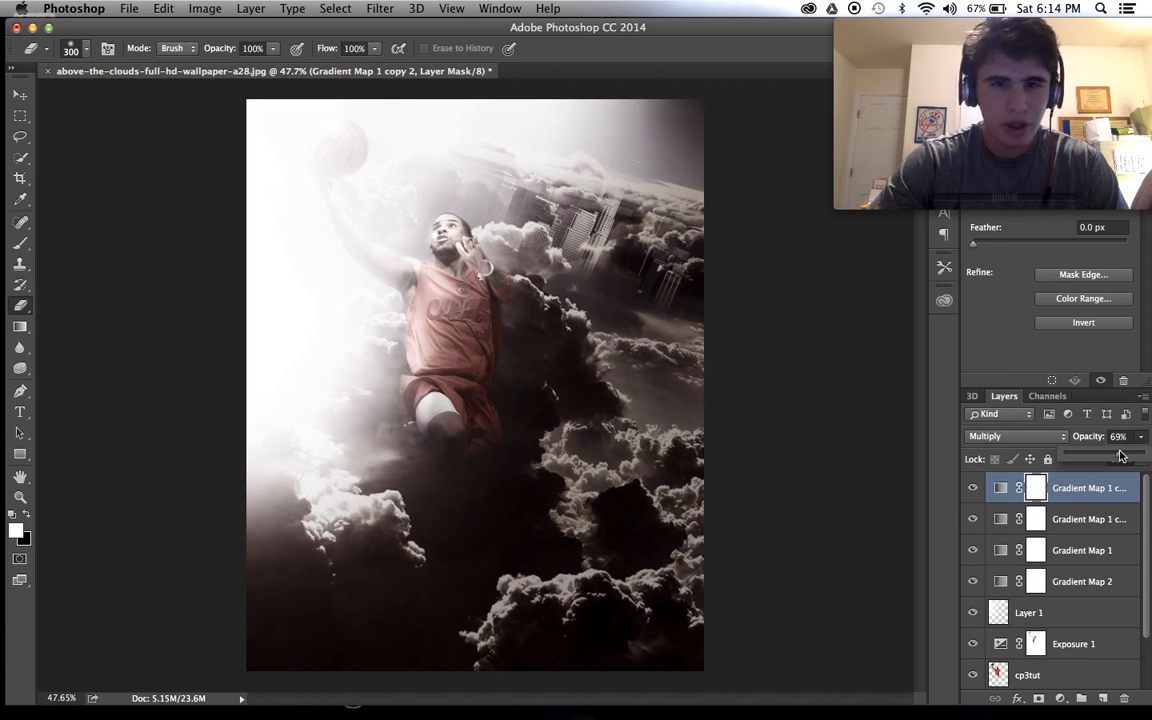
scroll(729, 417, up, 2)
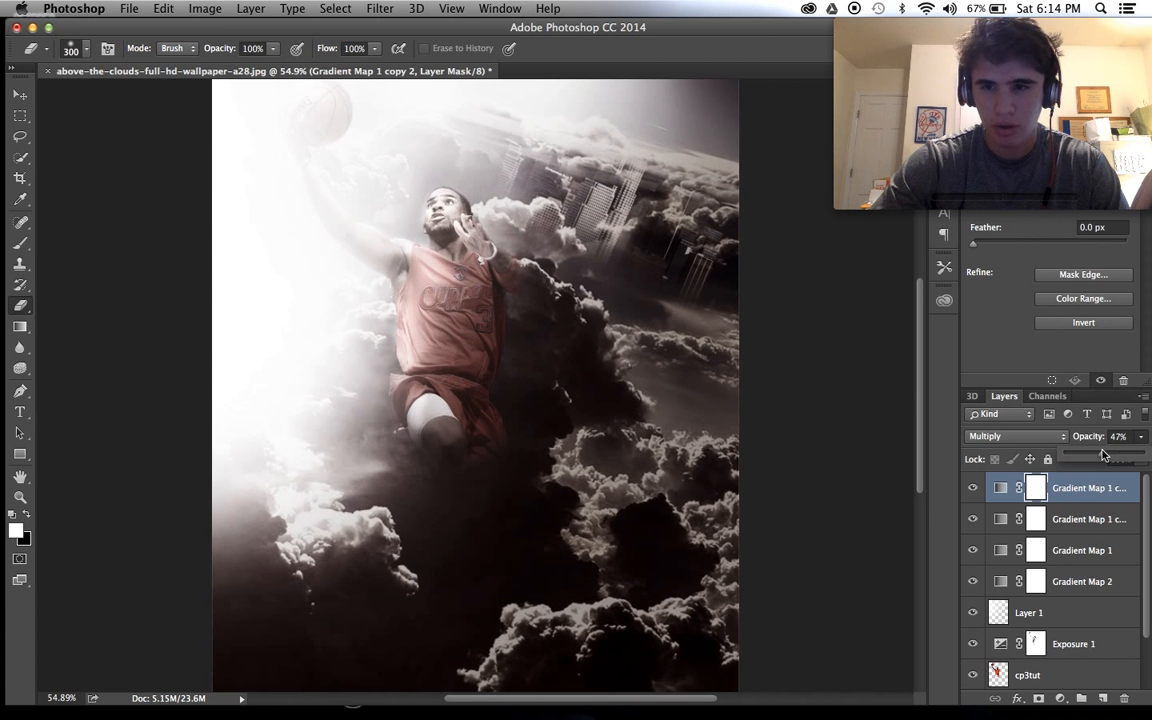
drag(1103, 453, 1081, 455)
scroll(753, 470, down, 2)
scroll(753, 470, up, 2)
scroll(755, 470, down, 3)
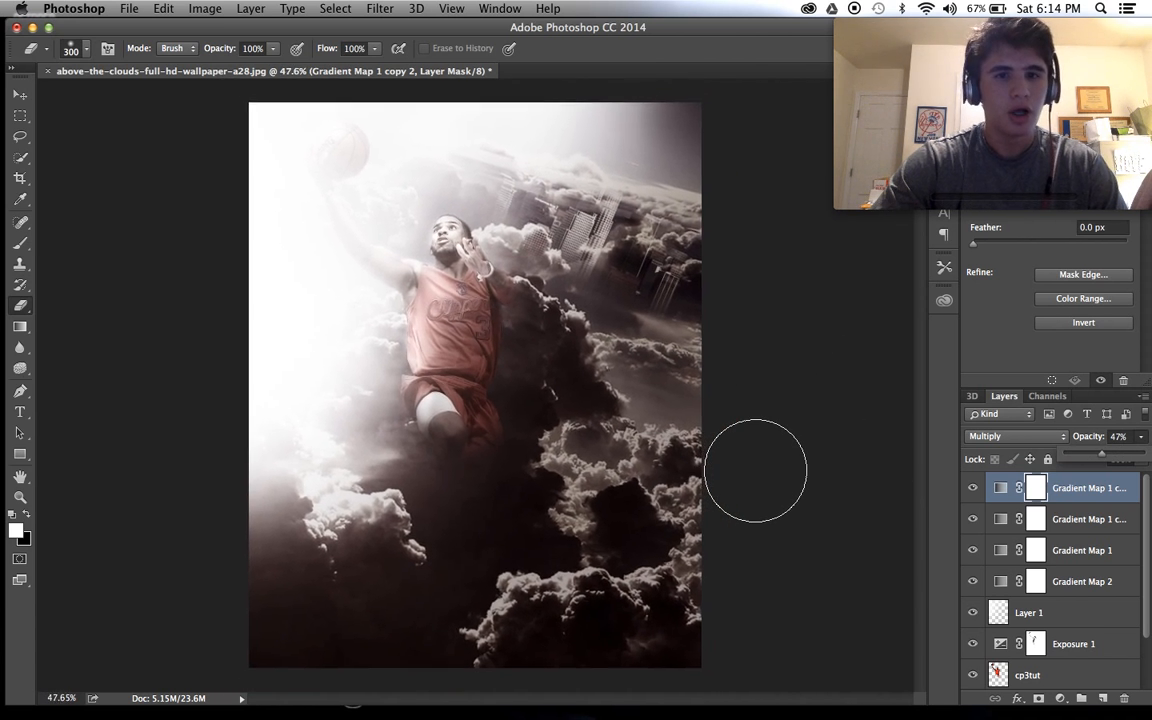
scroll(755, 470, up, 3)
scroll(755, 470, down, 1)
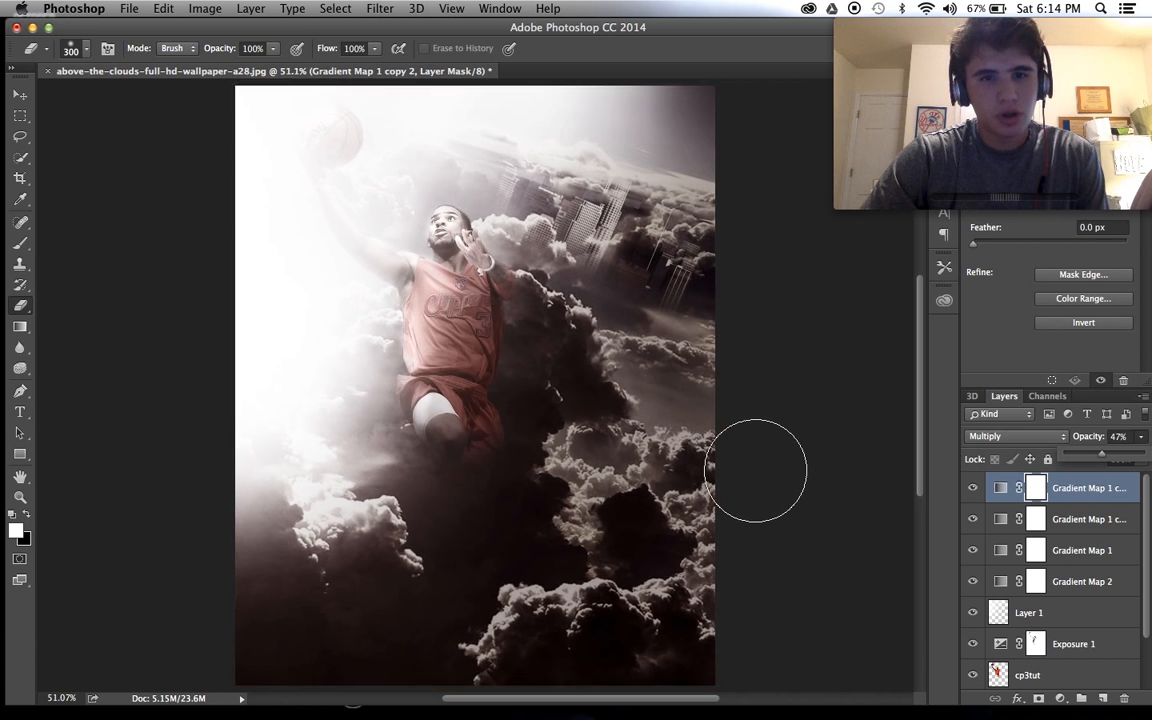
Add a Curves adjustment layer on top and darken the midtones with a curve point at input 133, output 108
scroll(755, 470, down, 1)
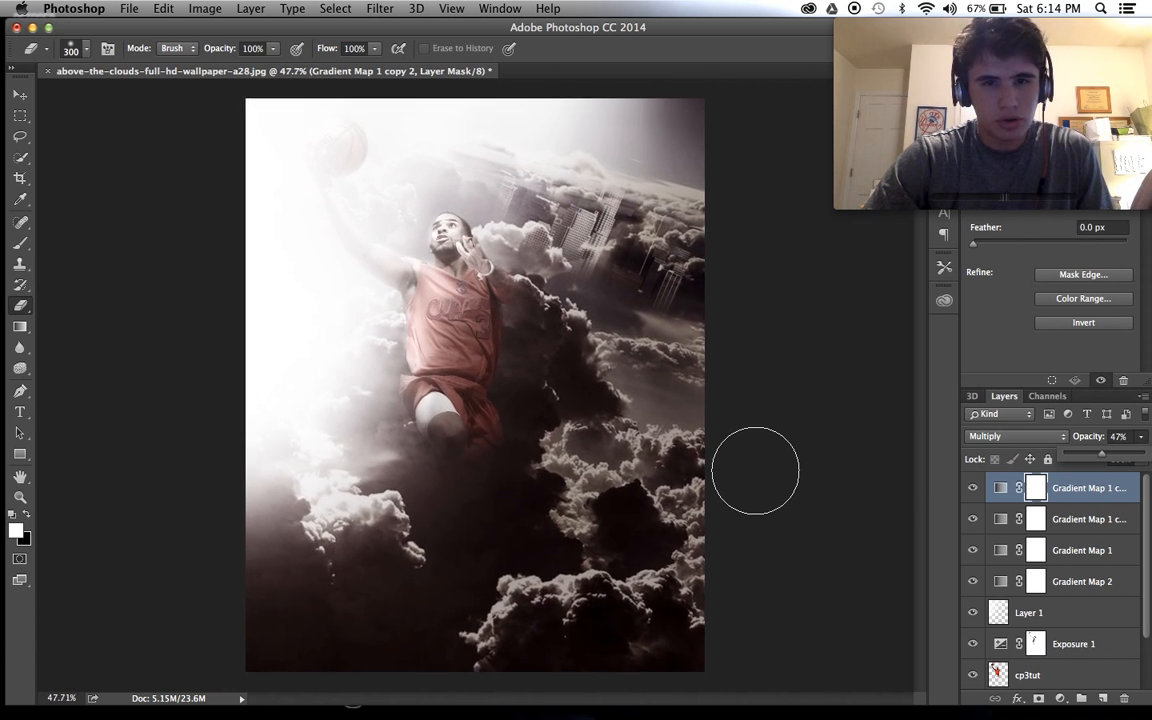
scroll(755, 470, down, 1)
scroll(755, 470, up, 2)
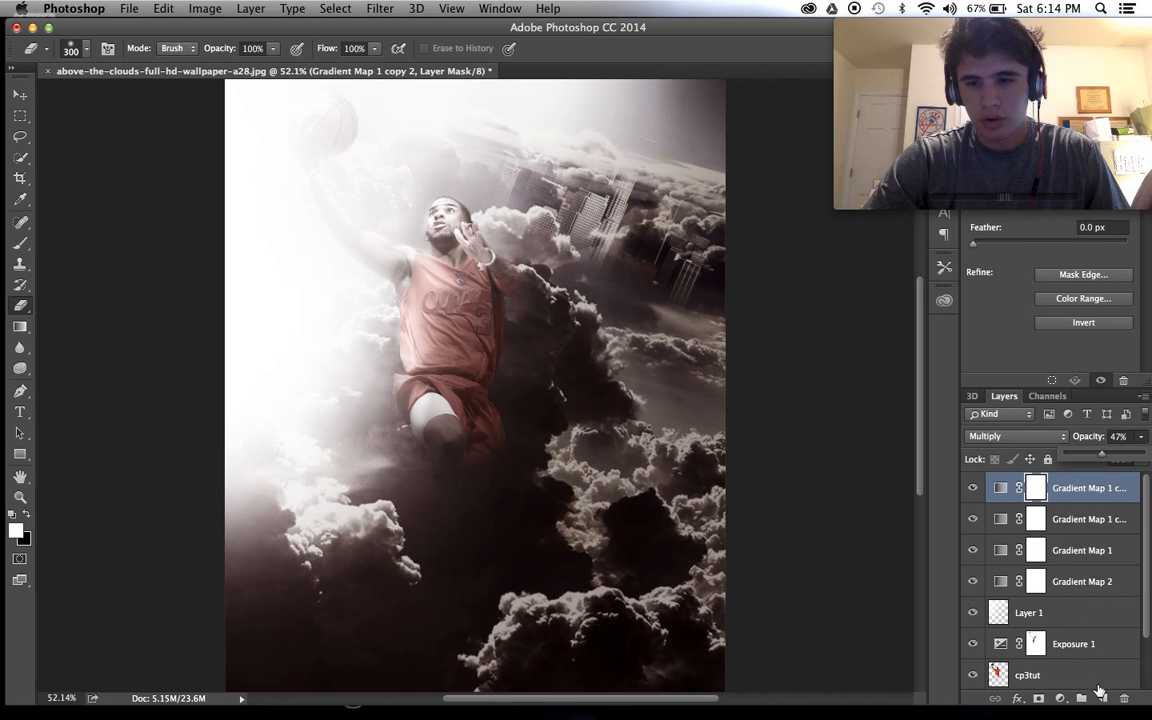
click(1060, 698)
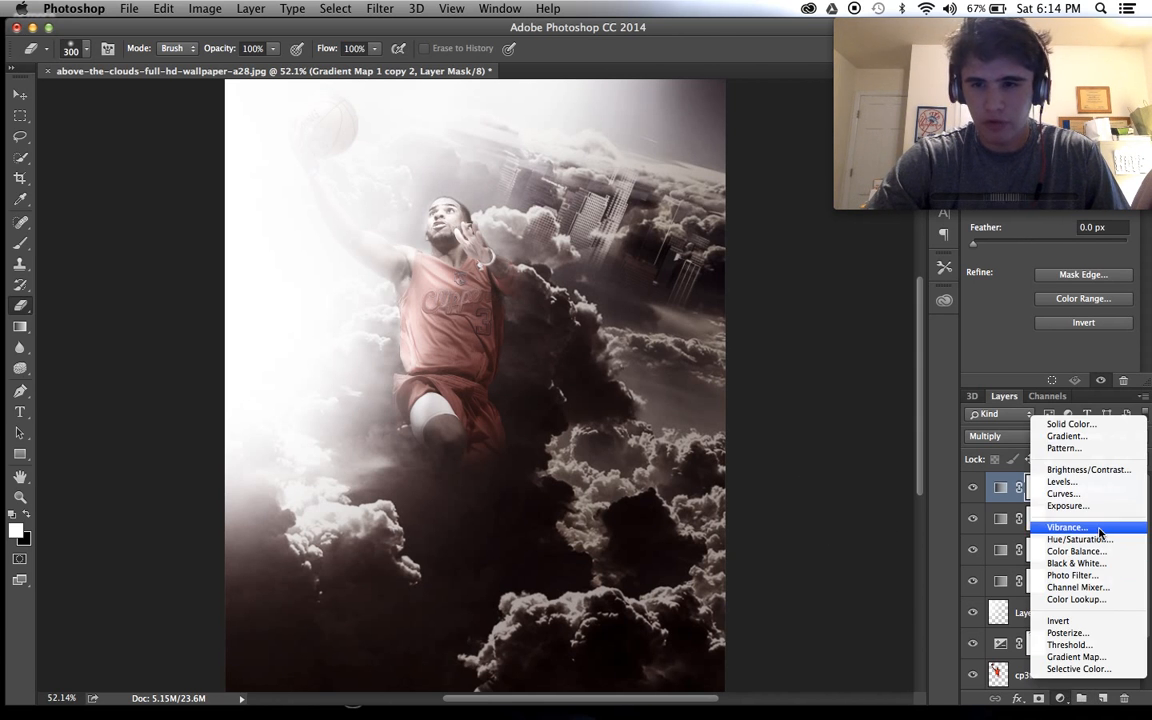
click(1100, 495)
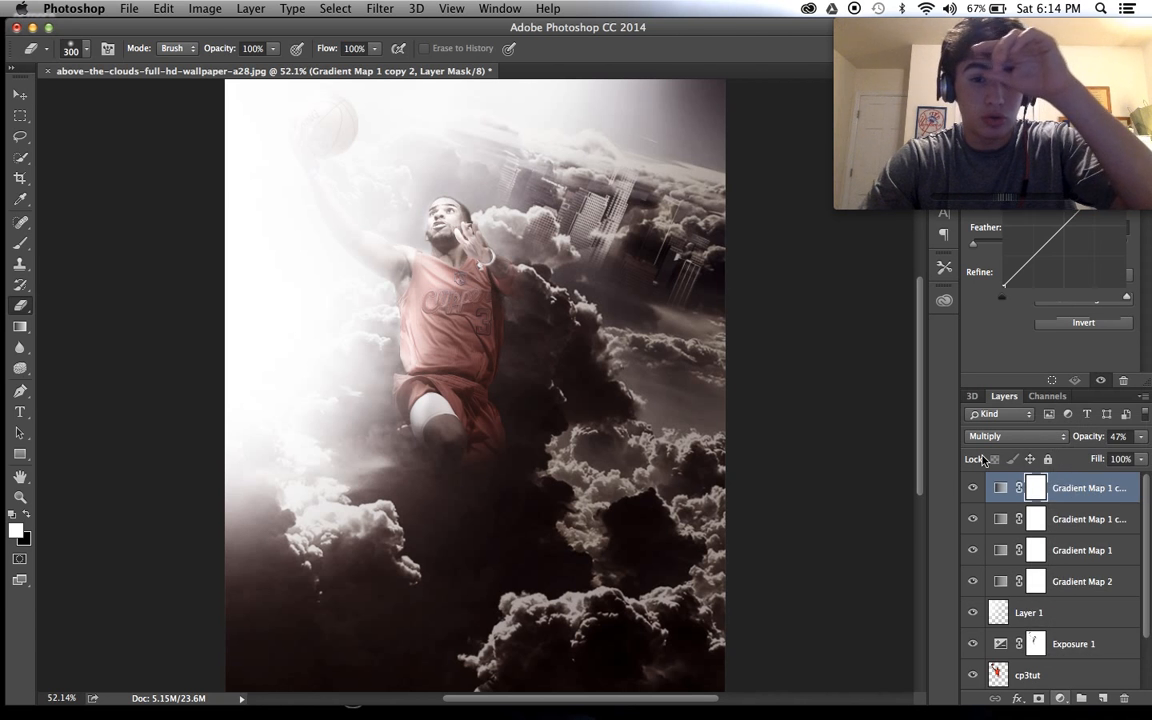
click(911, 48)
drag(911, 48, 760, 314)
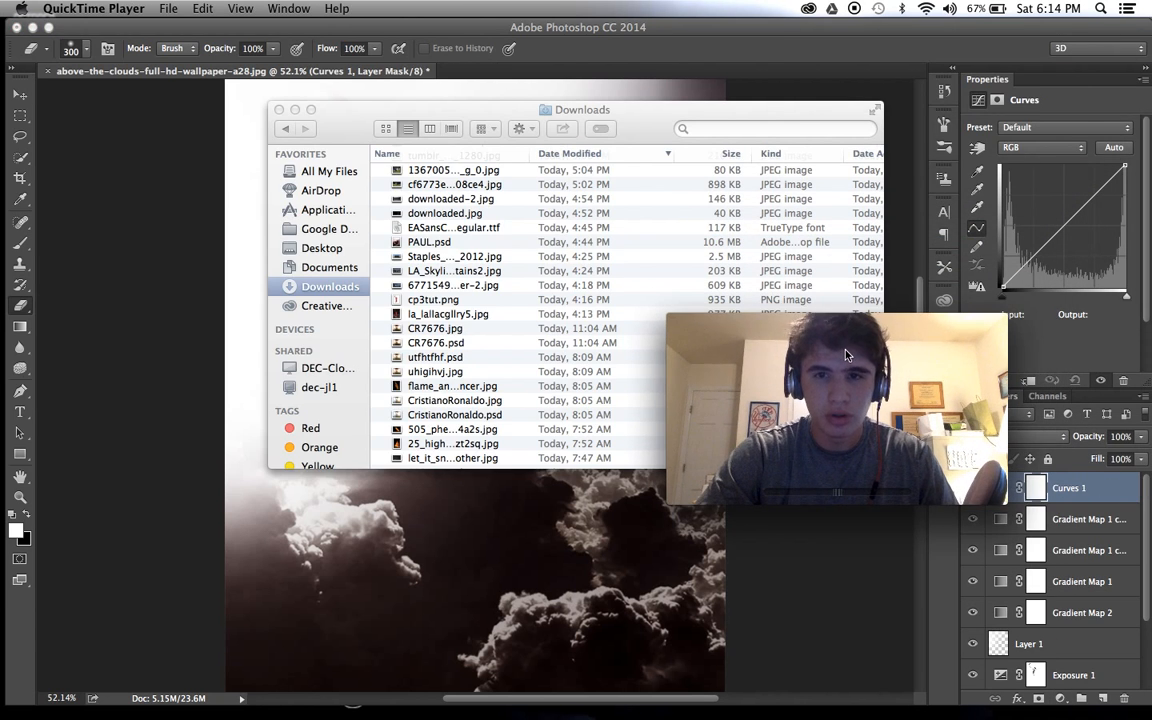
click(1075, 117)
mouse_move(1065, 235)
mouse_down()
mouse_move(1066, 224)
mouse_move(1067, 236)
mouse_up()
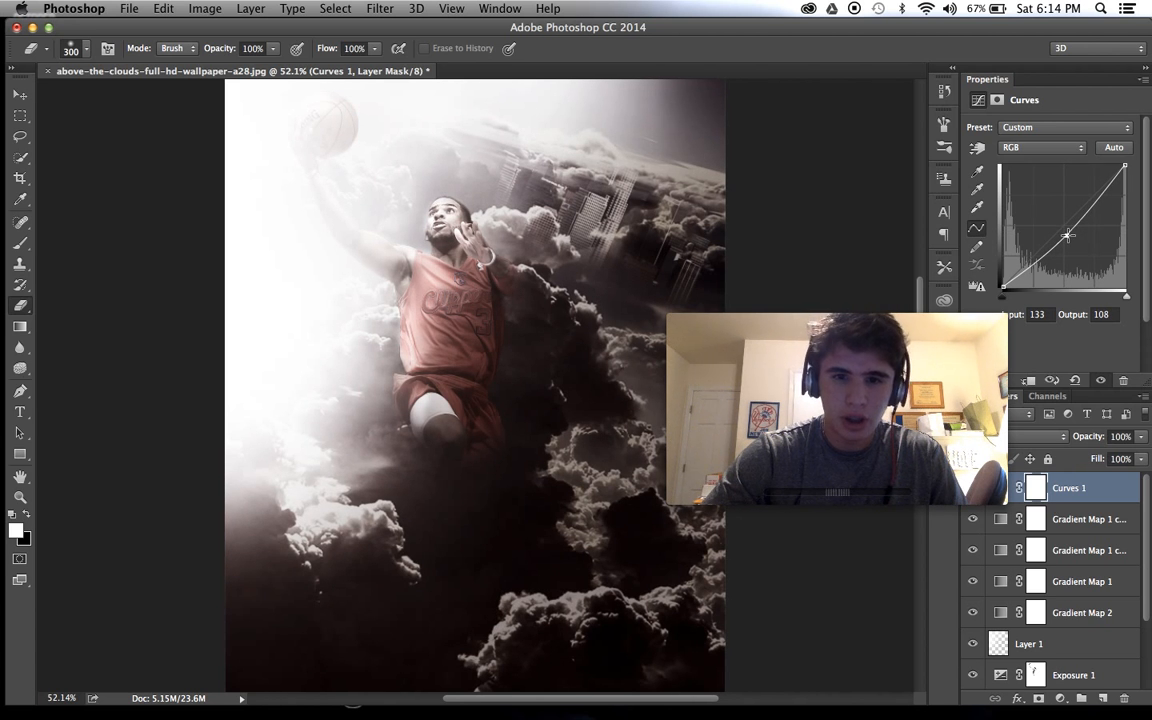
mouse_move(809, 342)
mouse_down()
mouse_move(950, 70)
mouse_move(939, 50)
mouse_up()
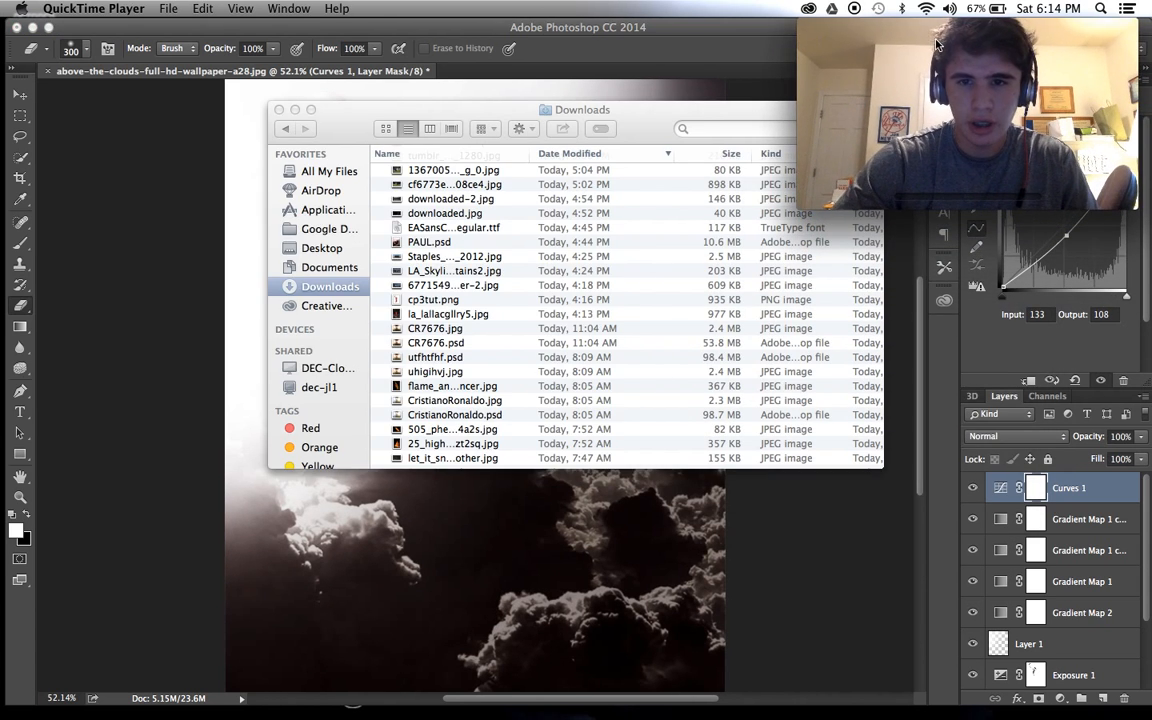
click(807, 530)
drag(630, 501, 636, 503)
key(super+z)
Add a Photo Filter adjustment layer with Warming Filter (85) above the Curves layer and raise its density above 25%
click(1060, 697)
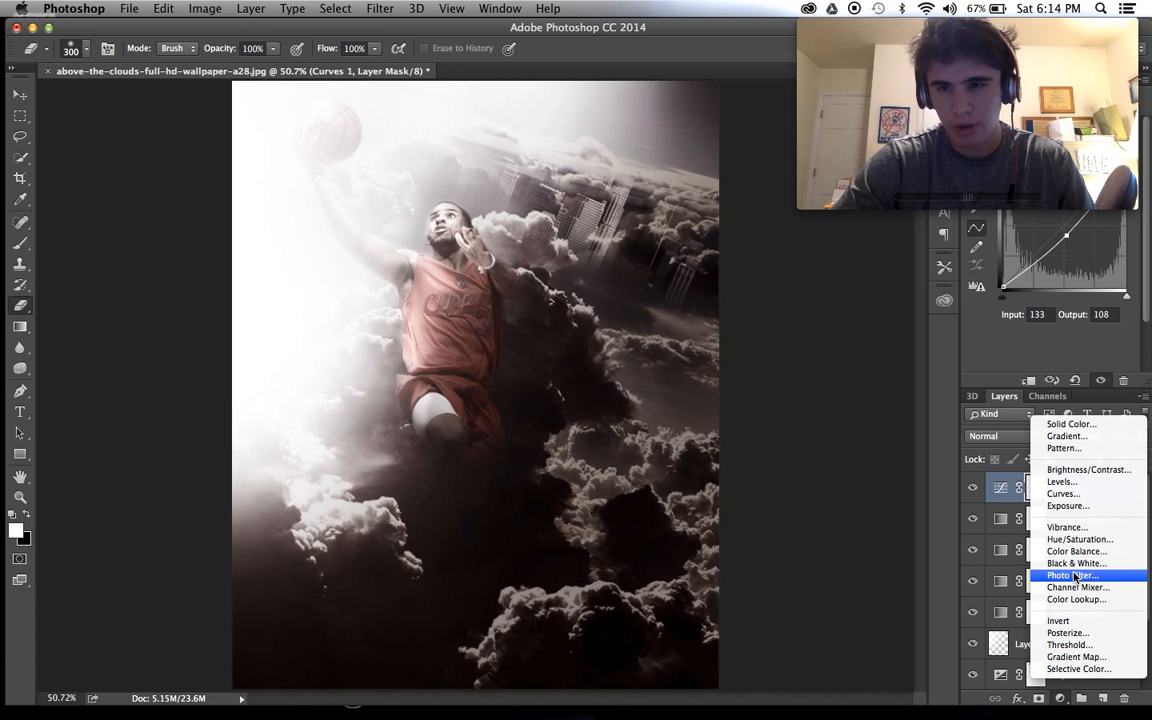
click(1072, 575)
click(960, 120)
drag(960, 120, 895, 488)
click(1041, 321)
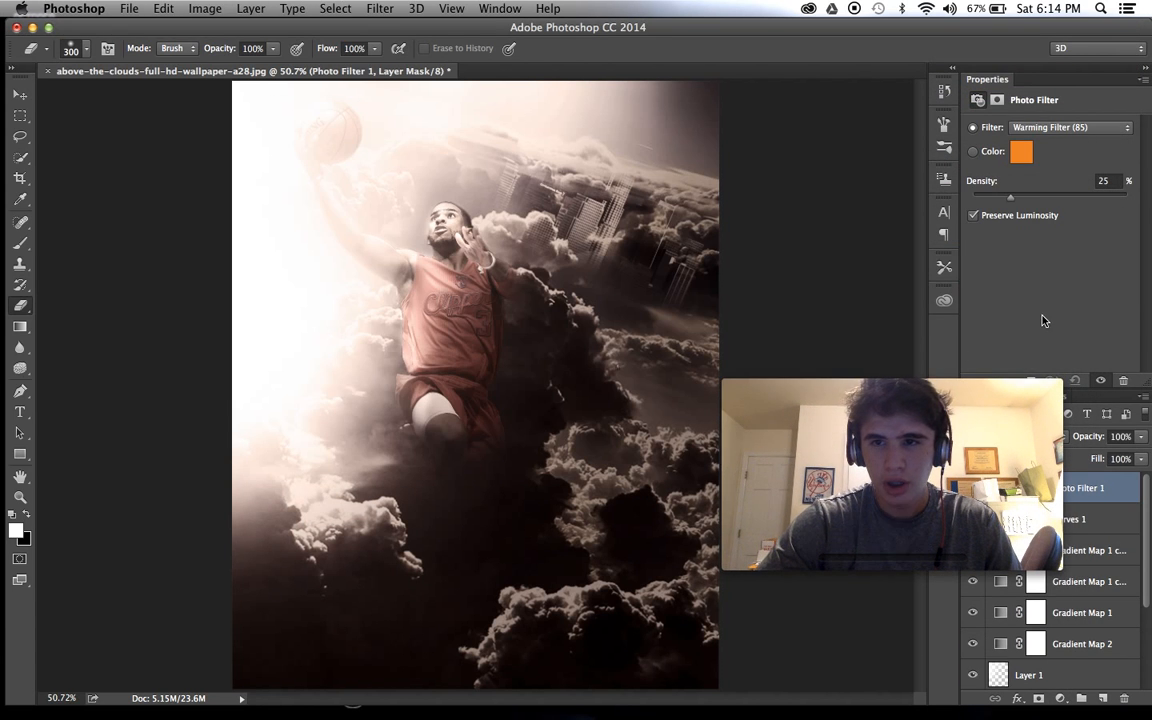
click(1060, 127)
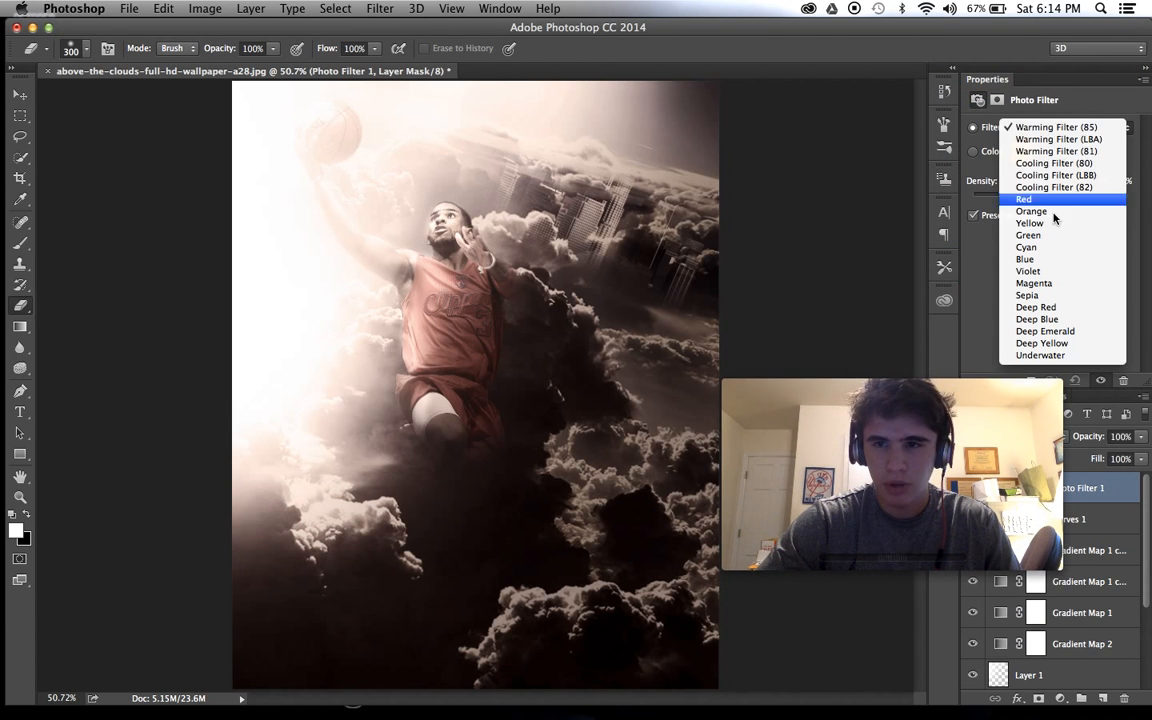
click(1052, 122)
drag(1012, 205, 1043, 204)
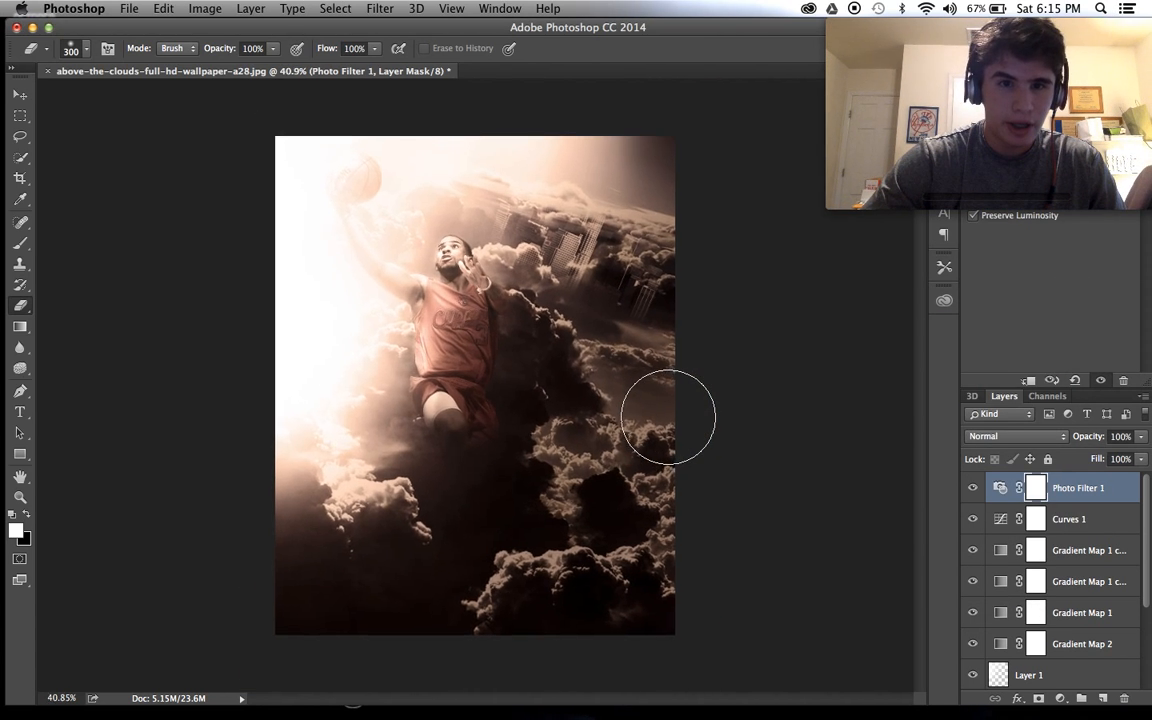
scroll(668, 417, up, 2)
Switch to Finder, search for "dust part" and place dust-particles-16353.jpg into the Photoshop poster
mouse_move(90, 715)
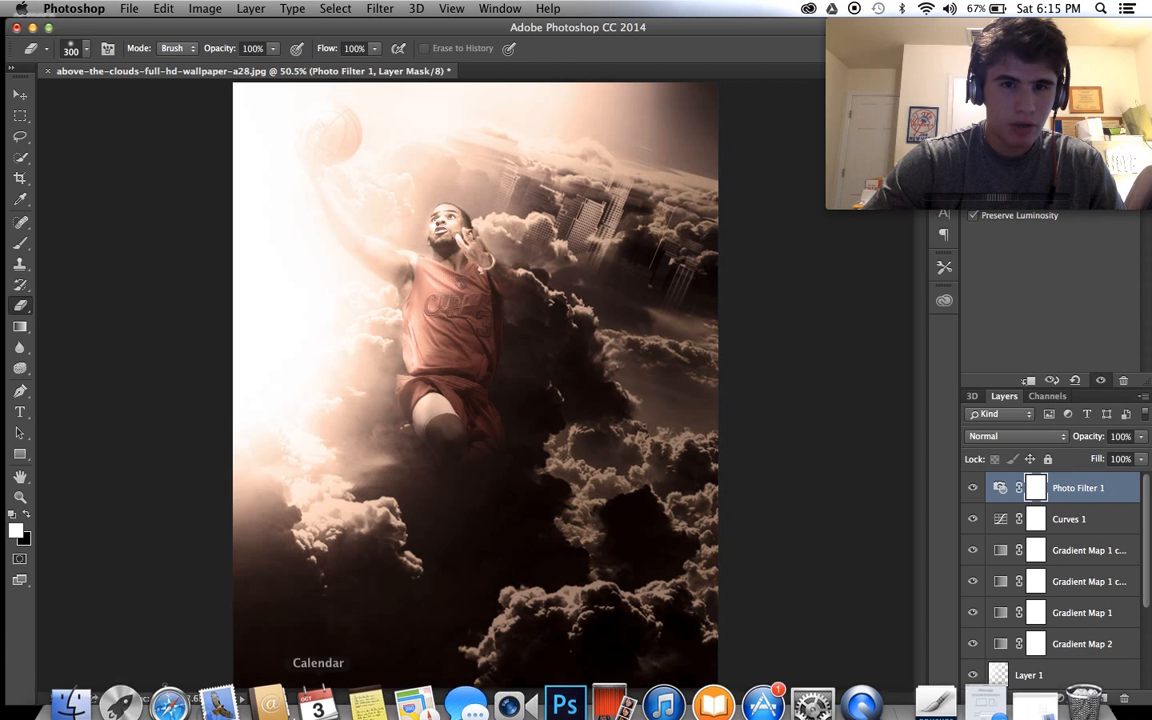
click(70, 712)
click(750, 128)
text(d)
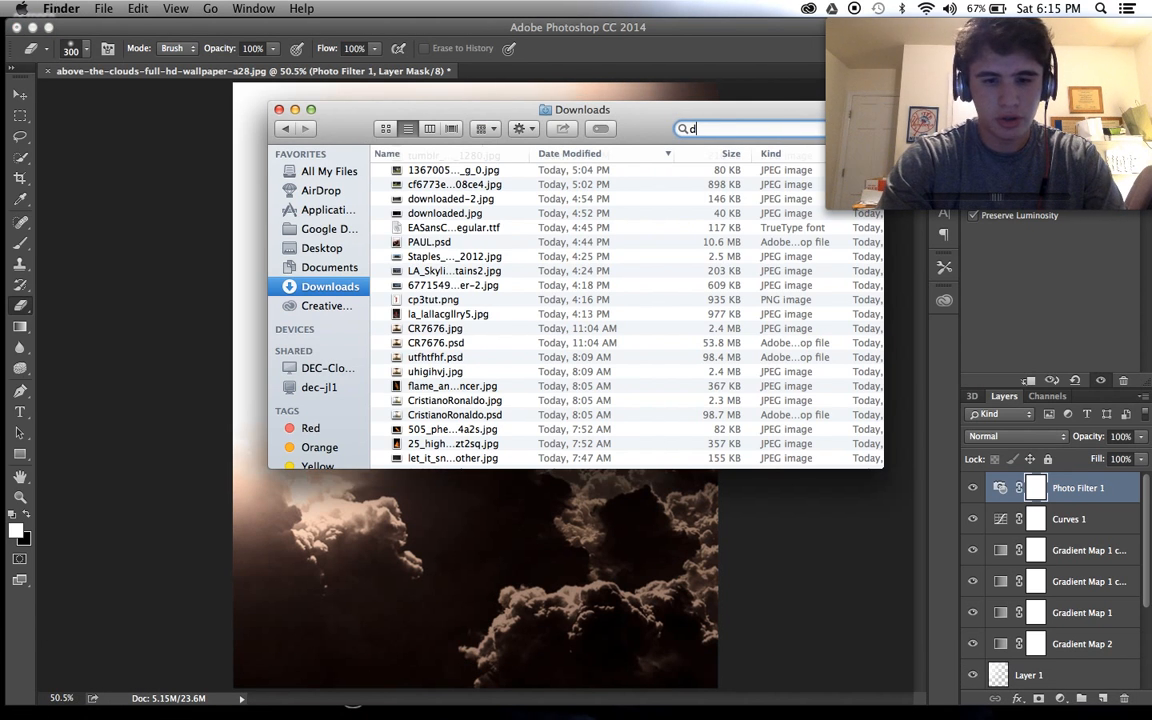
text(ust p)
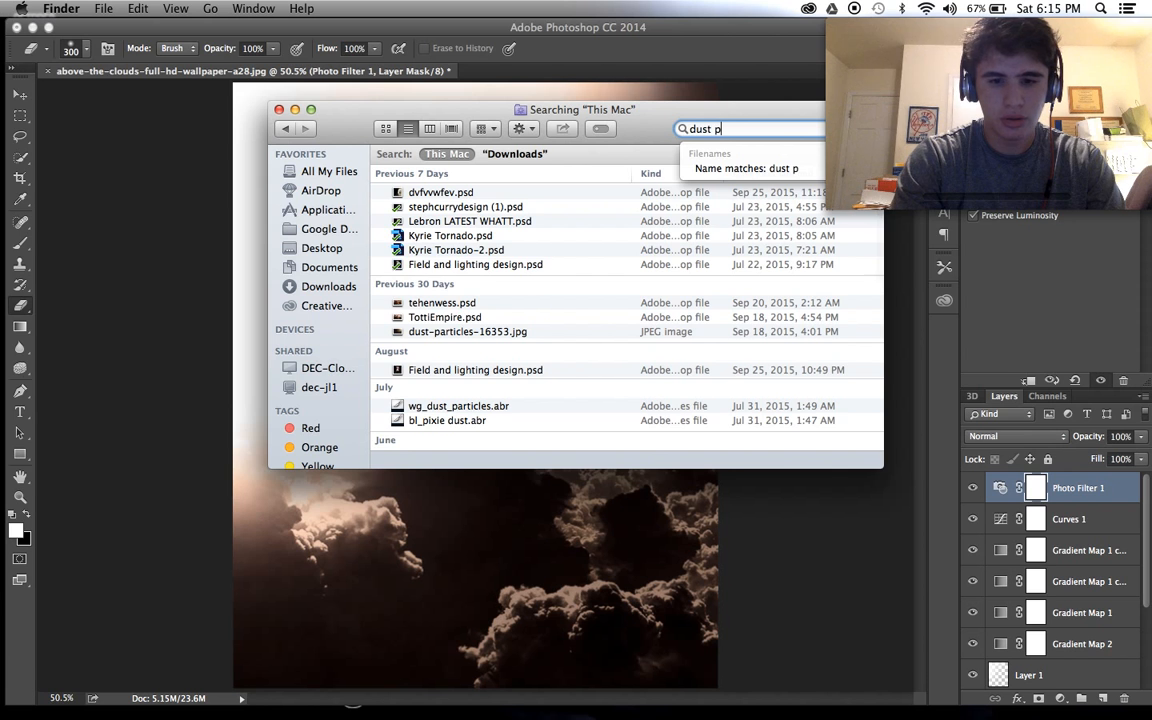
text(art)
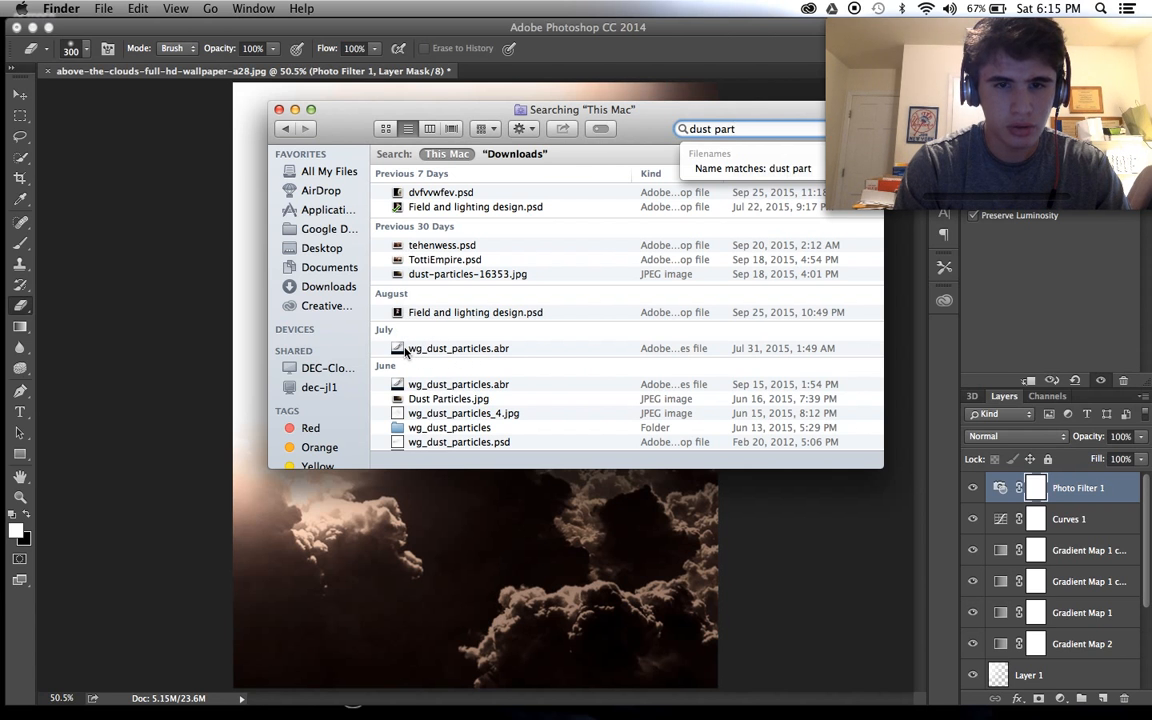
drag(408, 274, 200, 300)
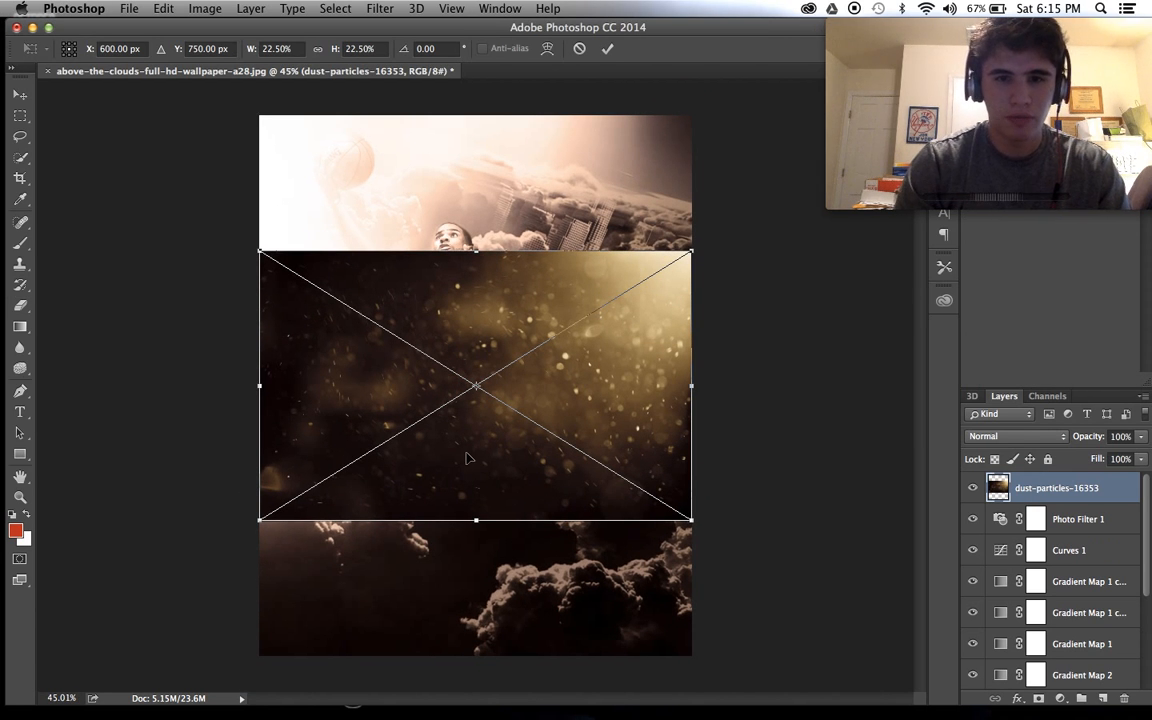
Scale the placed dust image to about 38% and position it over the upper part of the poster
drag(259, 522, 93, 622)
drag(450, 446, 497, 322)
drag(142, 503, 36, 581)
drag(543, 353, 557, 331)
key(Return)
key(e)
Flip the dust-particles-16353 layer horizontally so its glow lies on the poster's left side
click(205, 8)
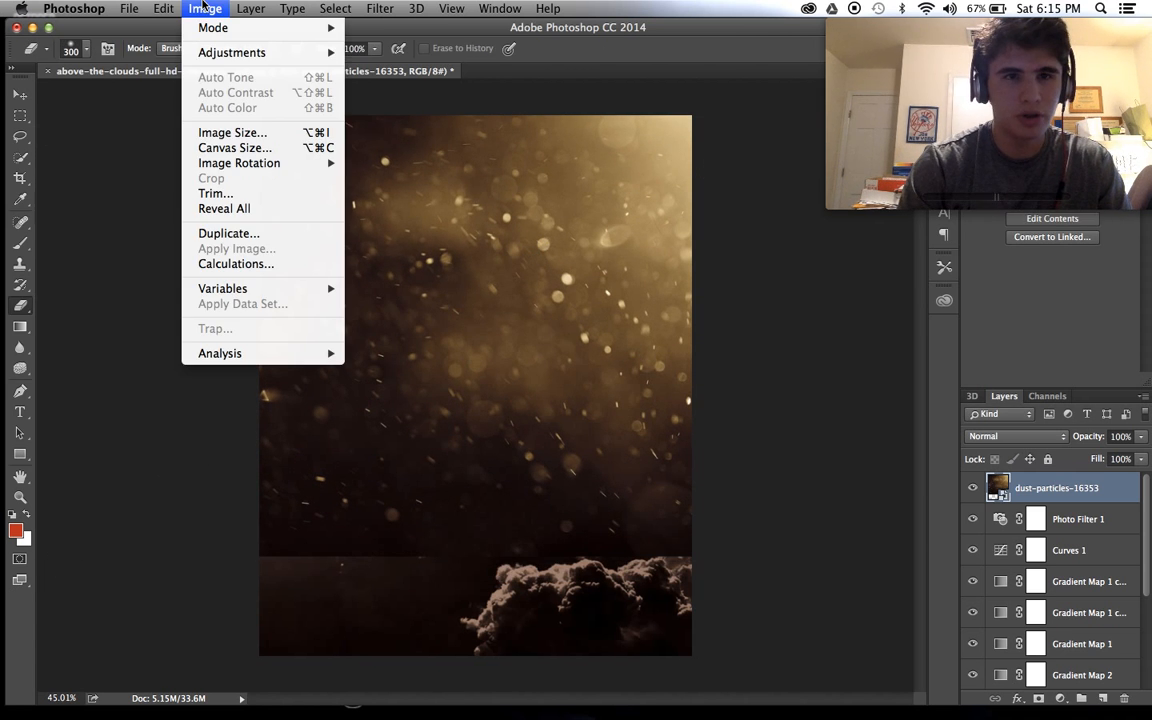
mouse_move(163, 8)
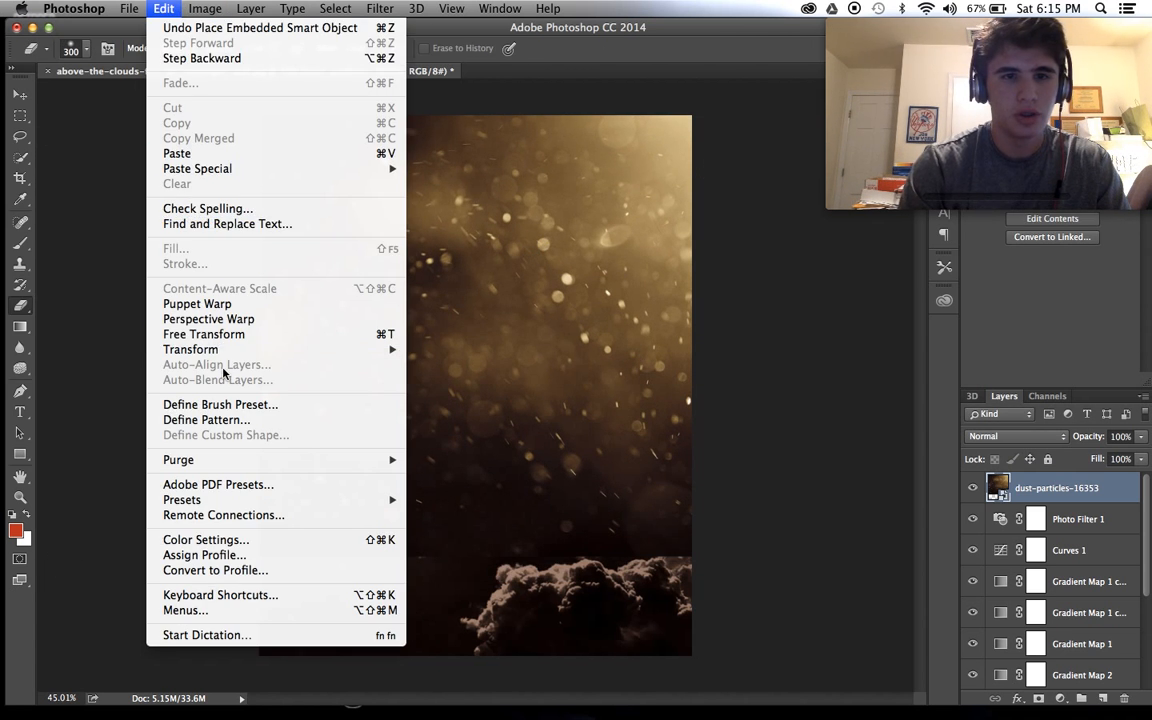
mouse_move(205, 349)
click(515, 531)
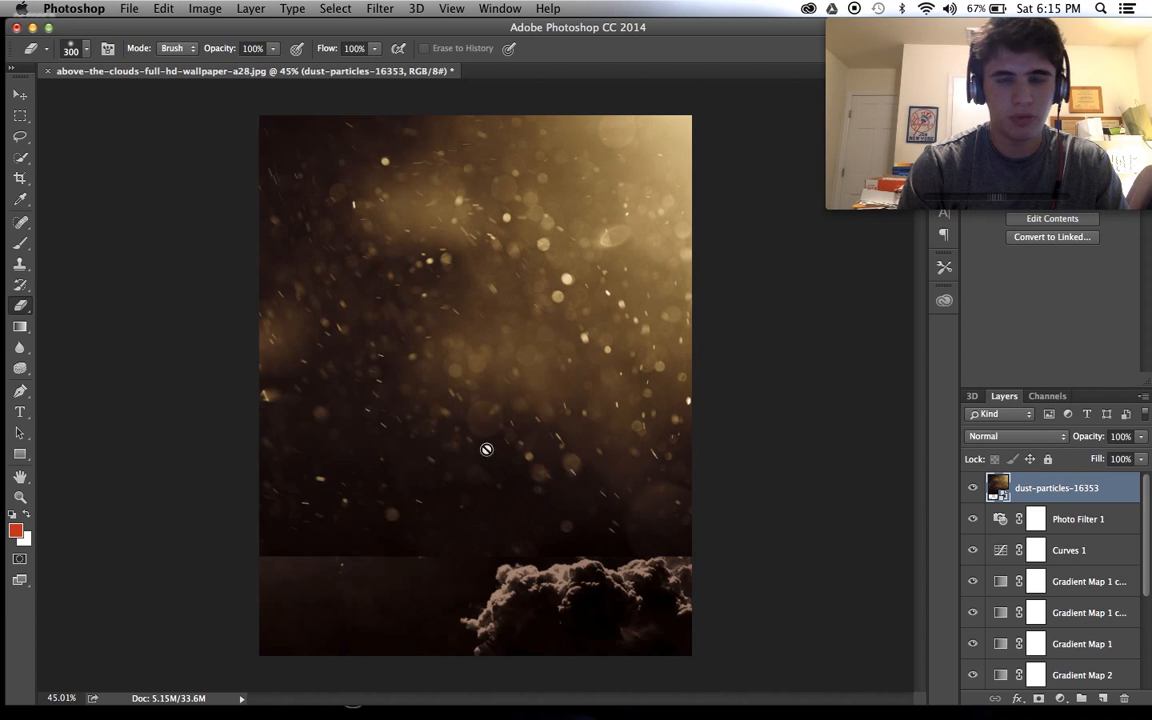
Set the blend mode of the dust-particles-16353 layer to Screen
click(1017, 440)
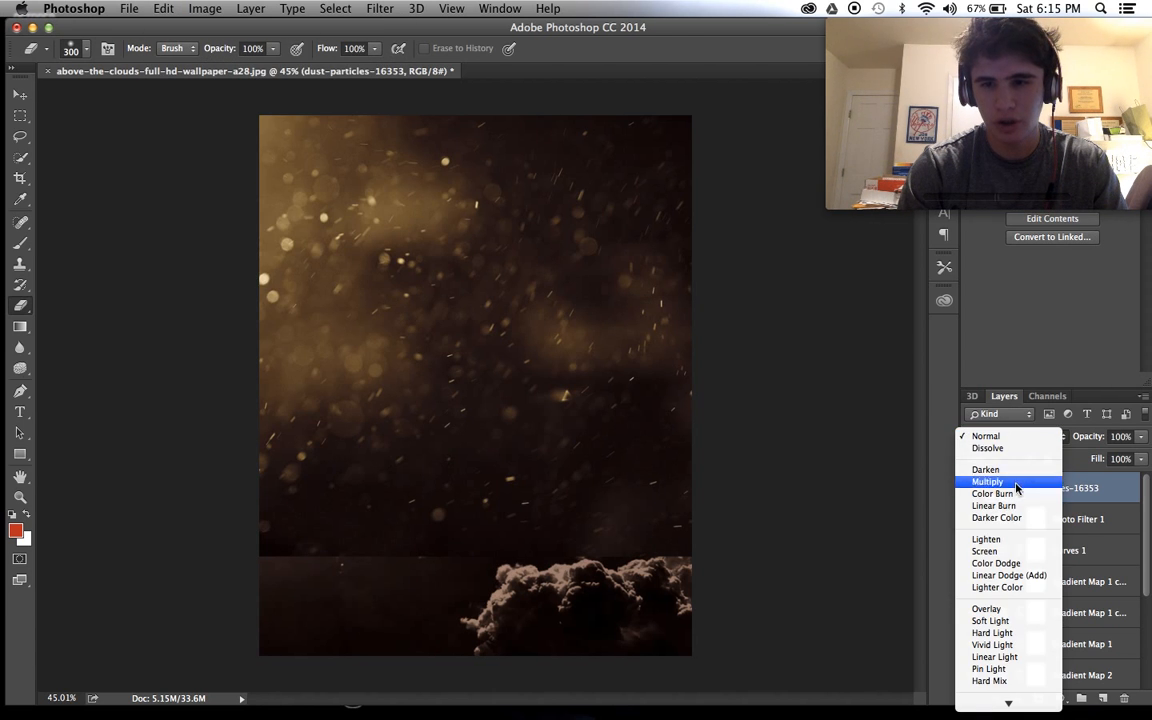
click(985, 551)
scroll(713, 471, up, 2)
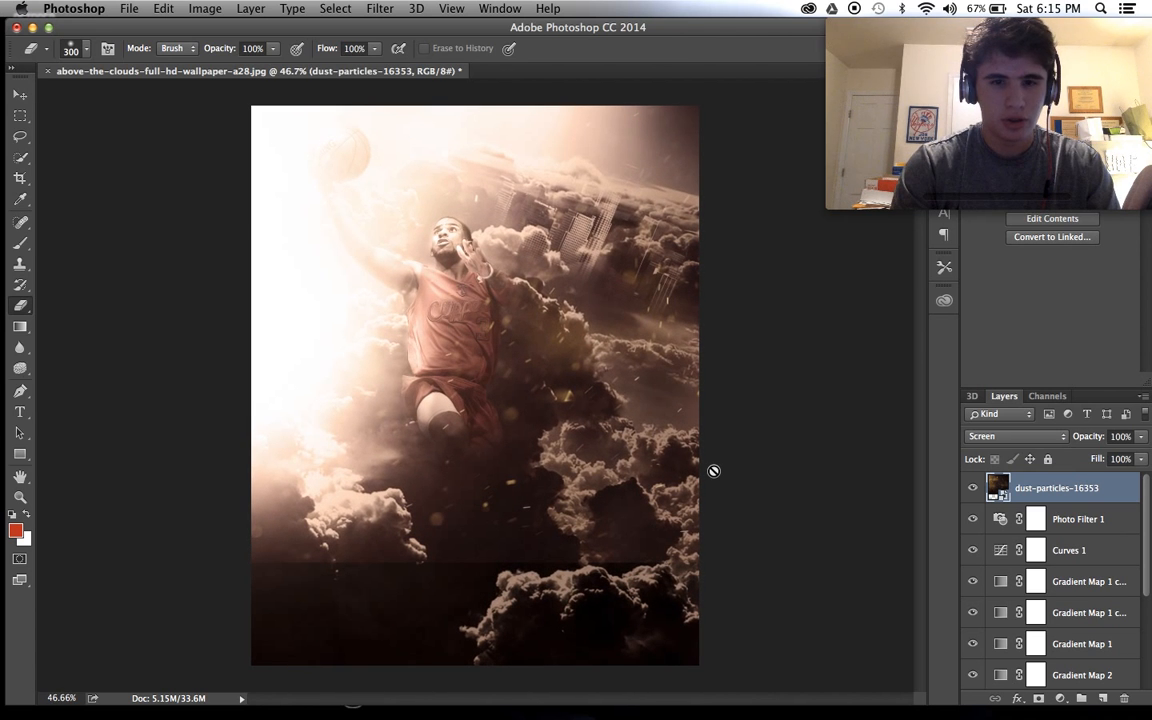
Enlarge the dust-particles-16353 layer a little more and shift it slightly over the poster
key(super+t)
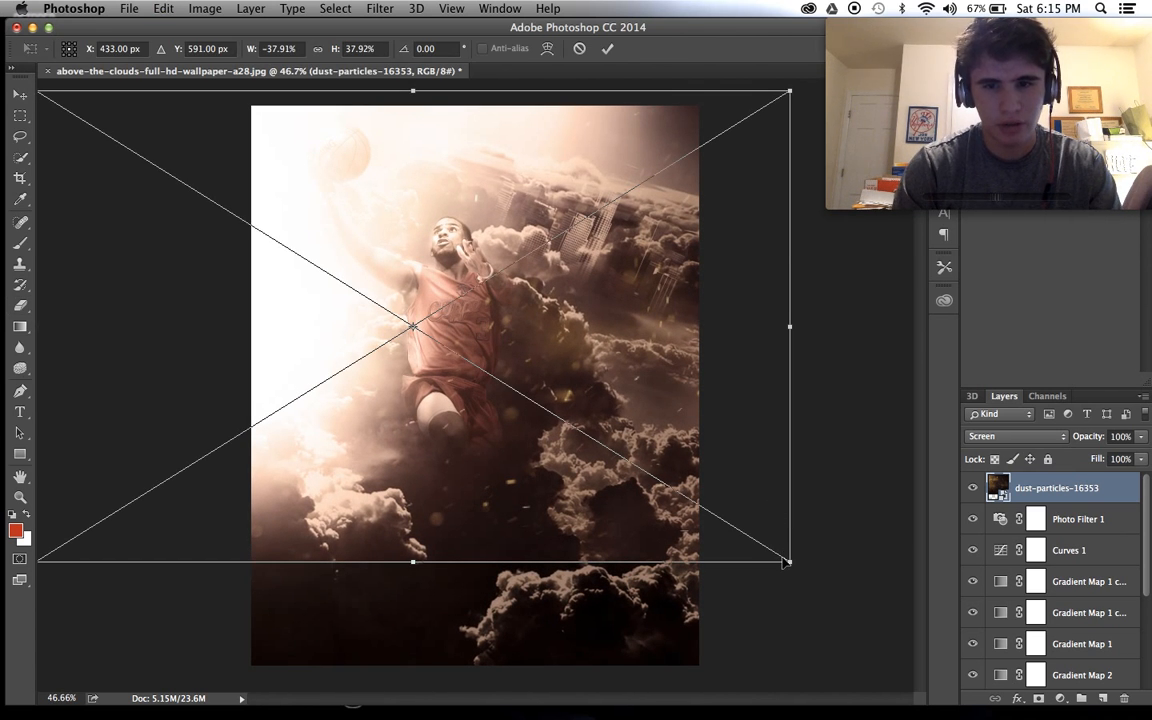
drag(790, 560, 861, 584)
drag(578, 447, 617, 455)
key(Return)
key(e)
scroll(605, 450, down, 2)
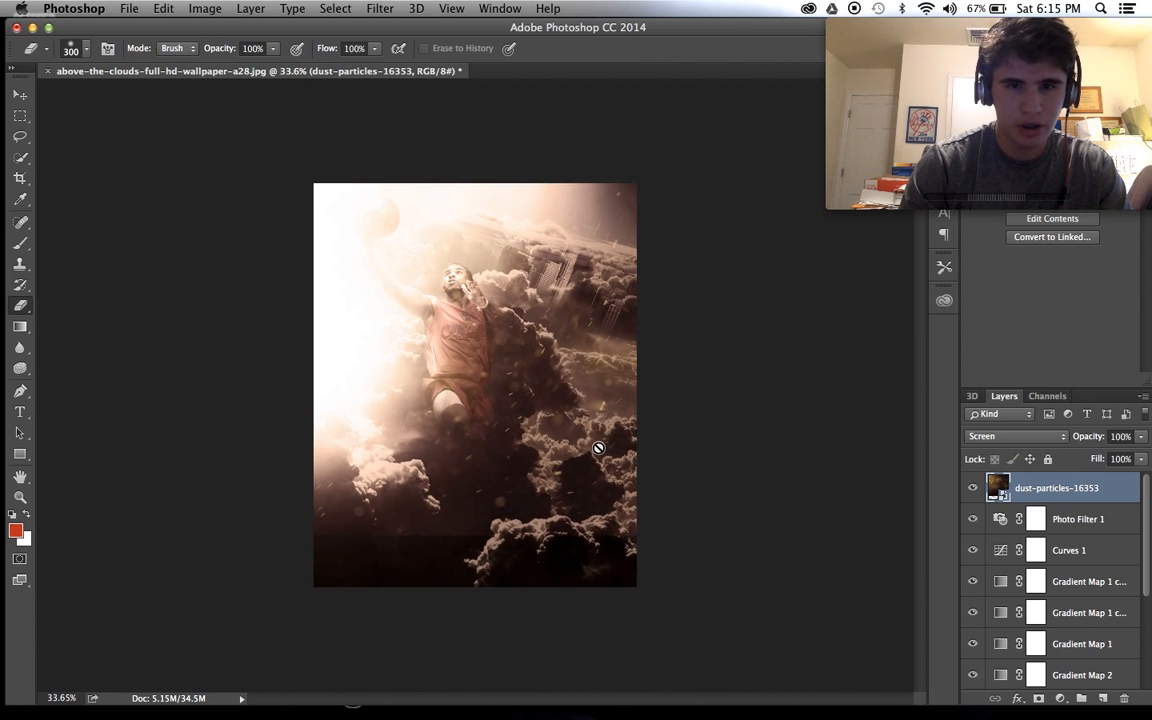
Rasterize the dust-particles-16353 smart object and erase its hard lower edge with the 300 px soft Eraser
click(296, 421)
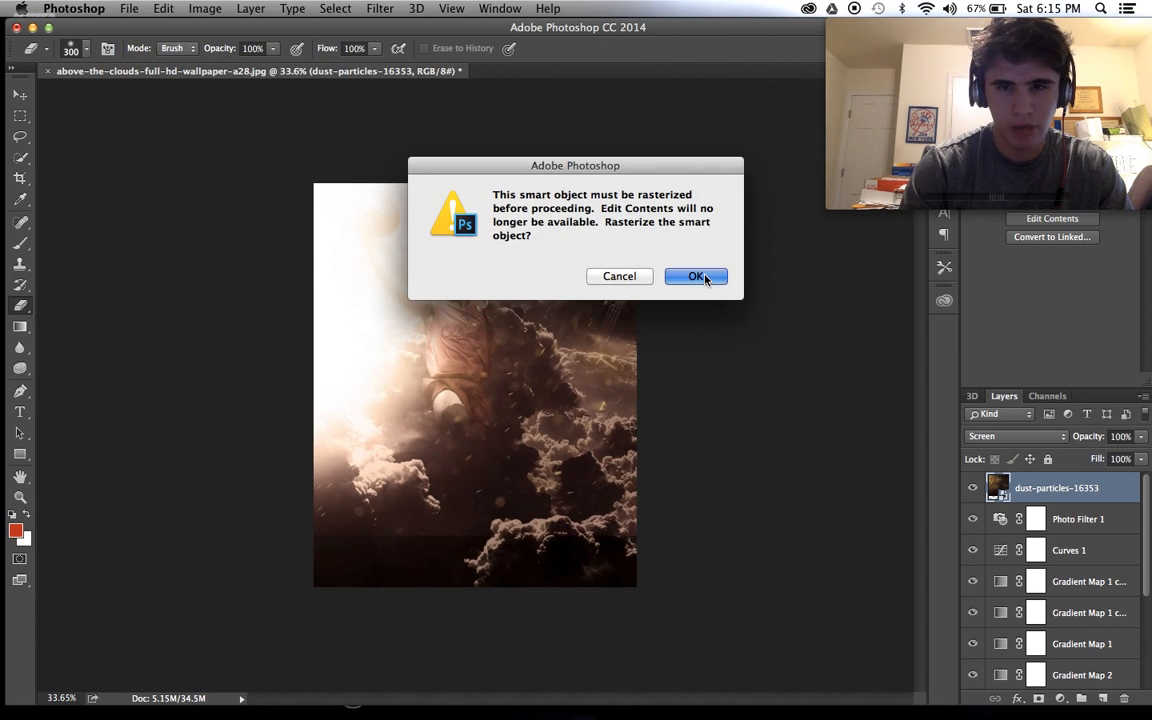
click(697, 277)
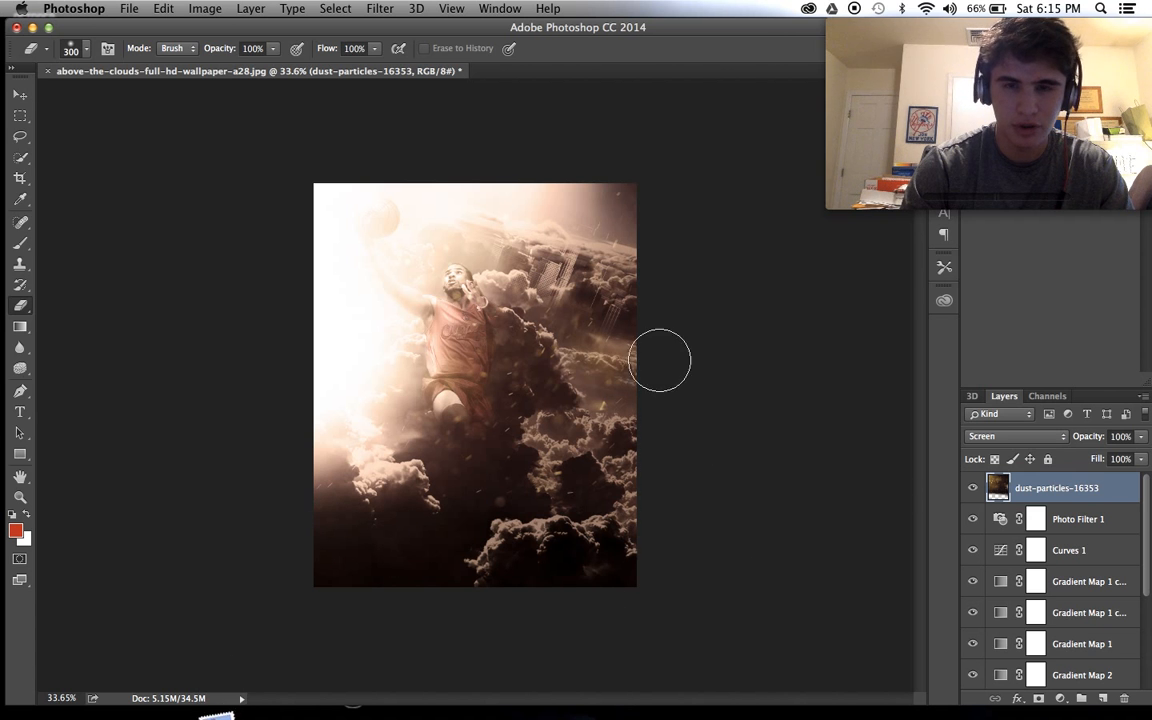
scroll(681, 334, up, 3)
scroll(680, 334, down, 3)
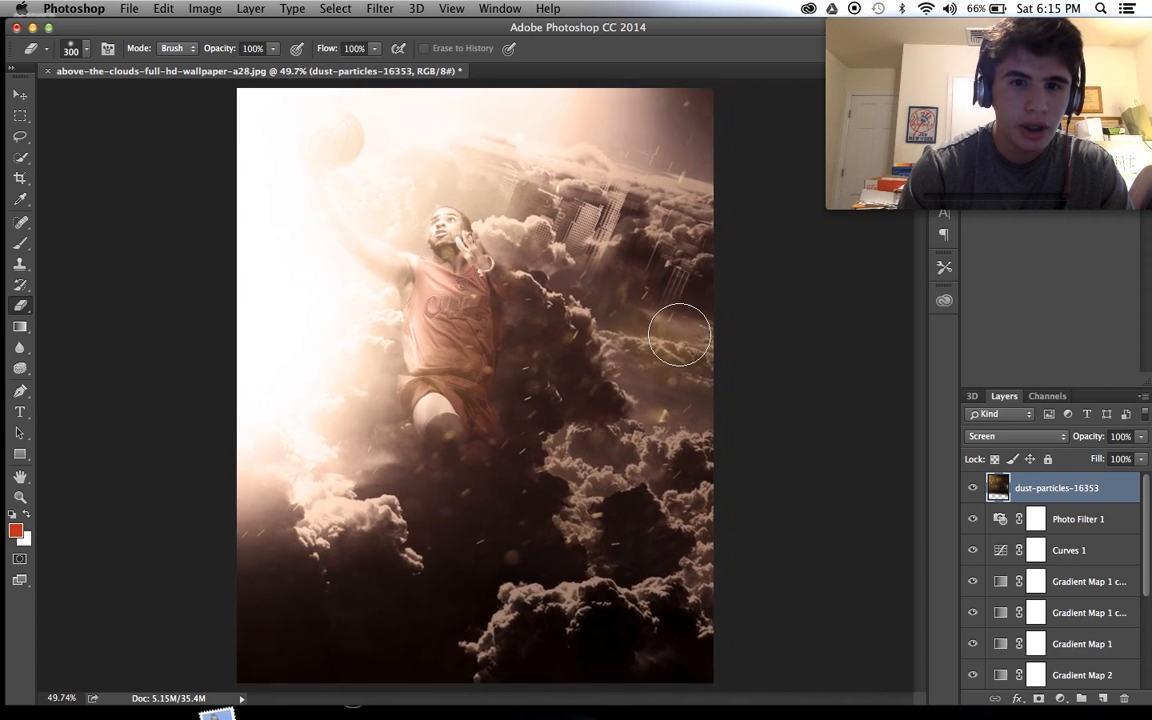
Enlarge the Eraser to 900 px and fade out the lower part of the dust-particles-16353 layer
key(bracketright)
key(bracketright)
key(bracketright)
key(bracketright)
key(bracketright)
key(bracketright)
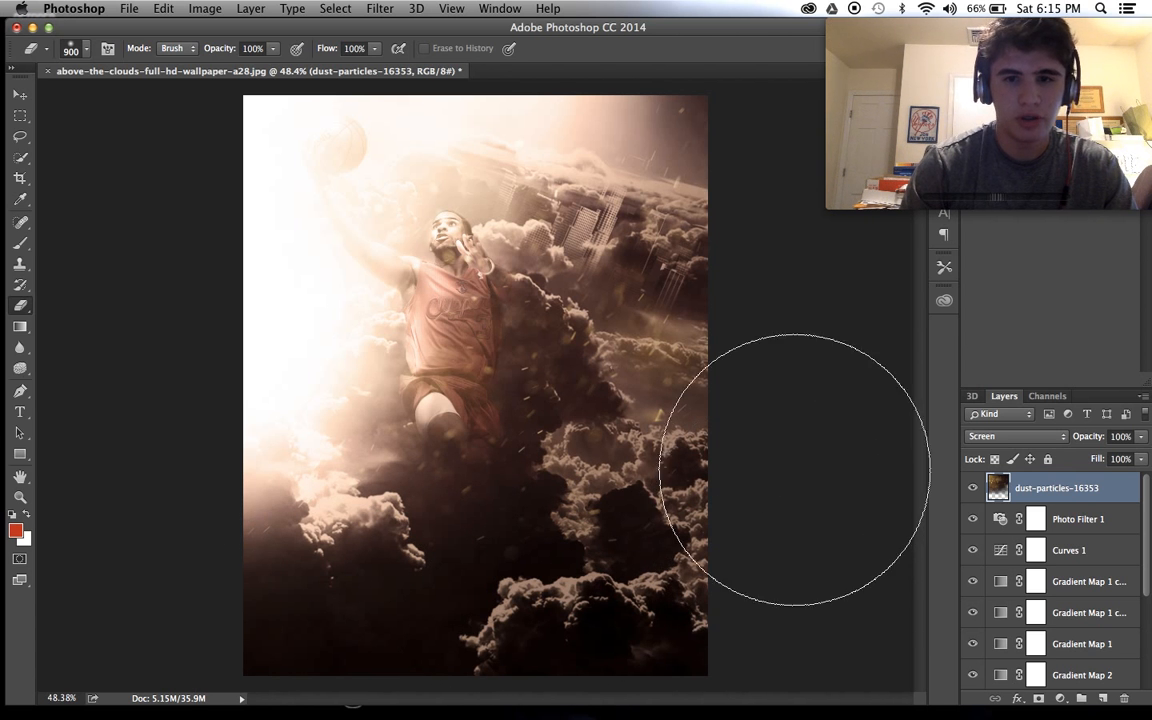
scroll(728, 424, down, 2)
scroll(722, 442, up, 3)
scroll(722, 437, up, 1)
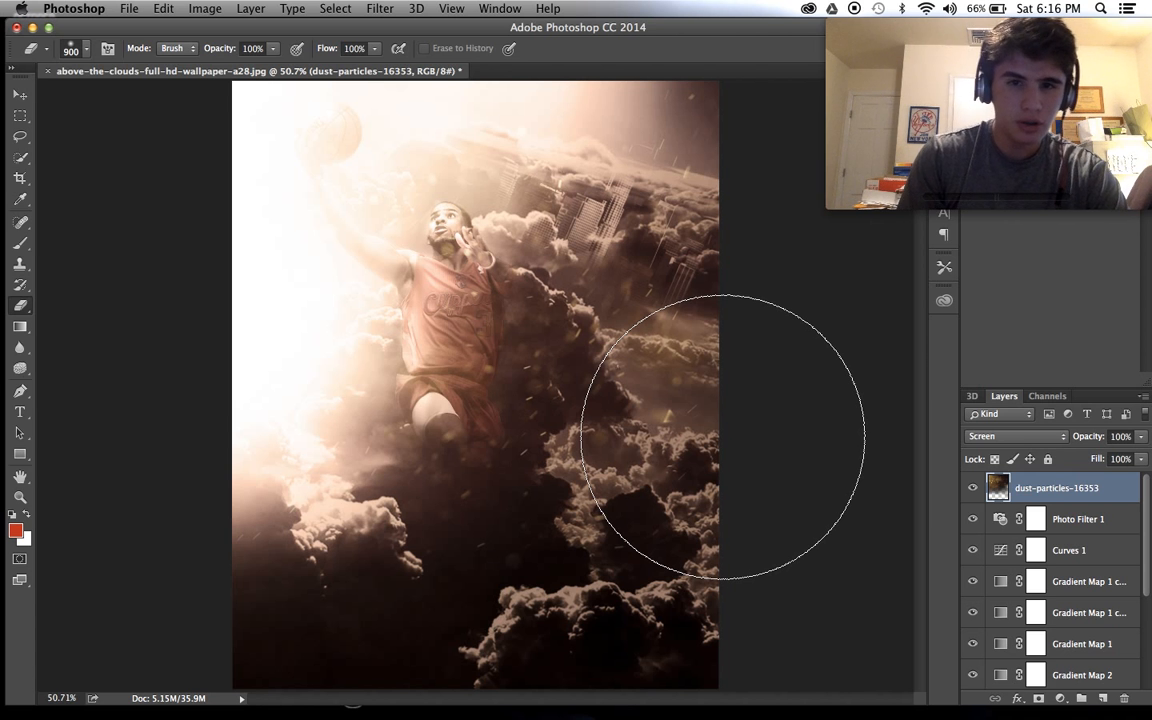
scroll(700, 435, down, 2)
scroll(694, 437, up, 3)
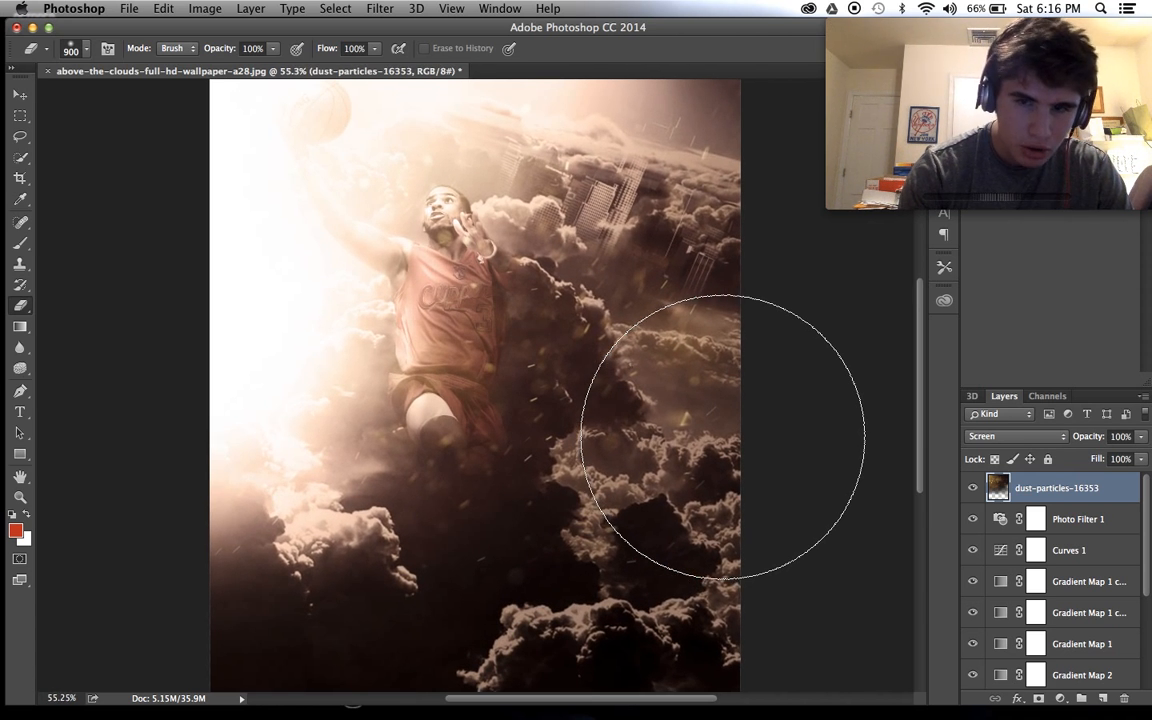
Hide and show Layer 1 to compare the poster with and without the white glow
scroll(1031, 571, down, 3)
click(975, 555)
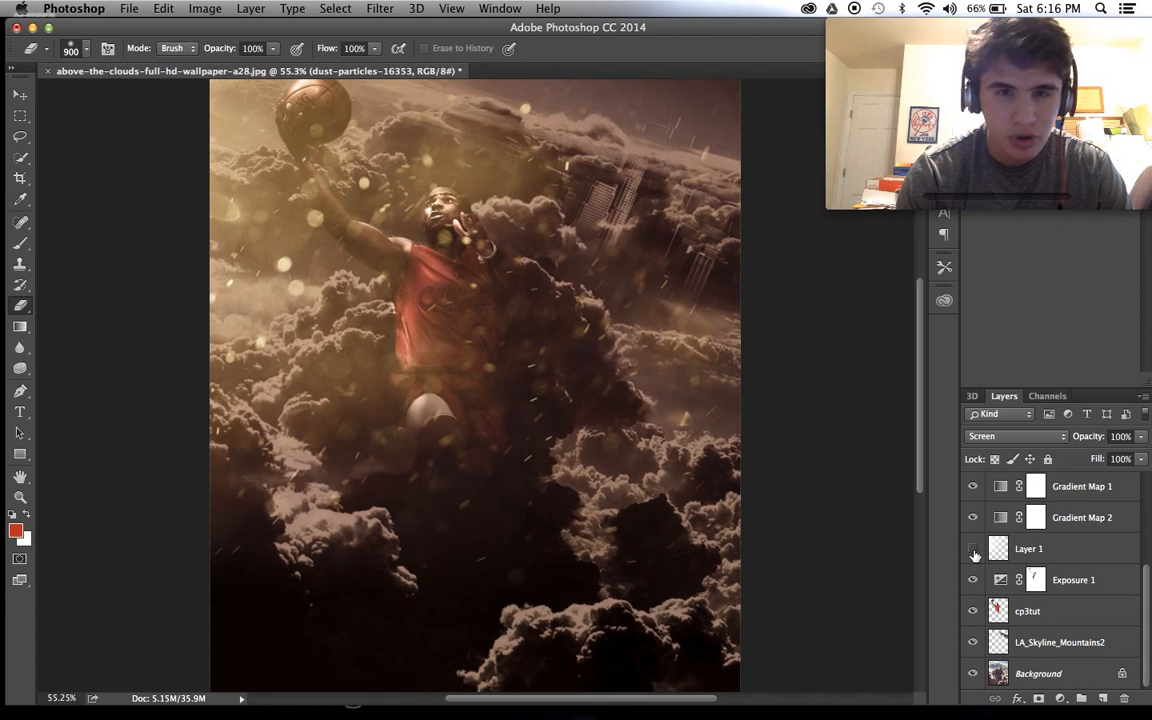
click(974, 552)
Try the opacity of Layer 1 at 83%, and restore it to 100%
click(1027, 540)
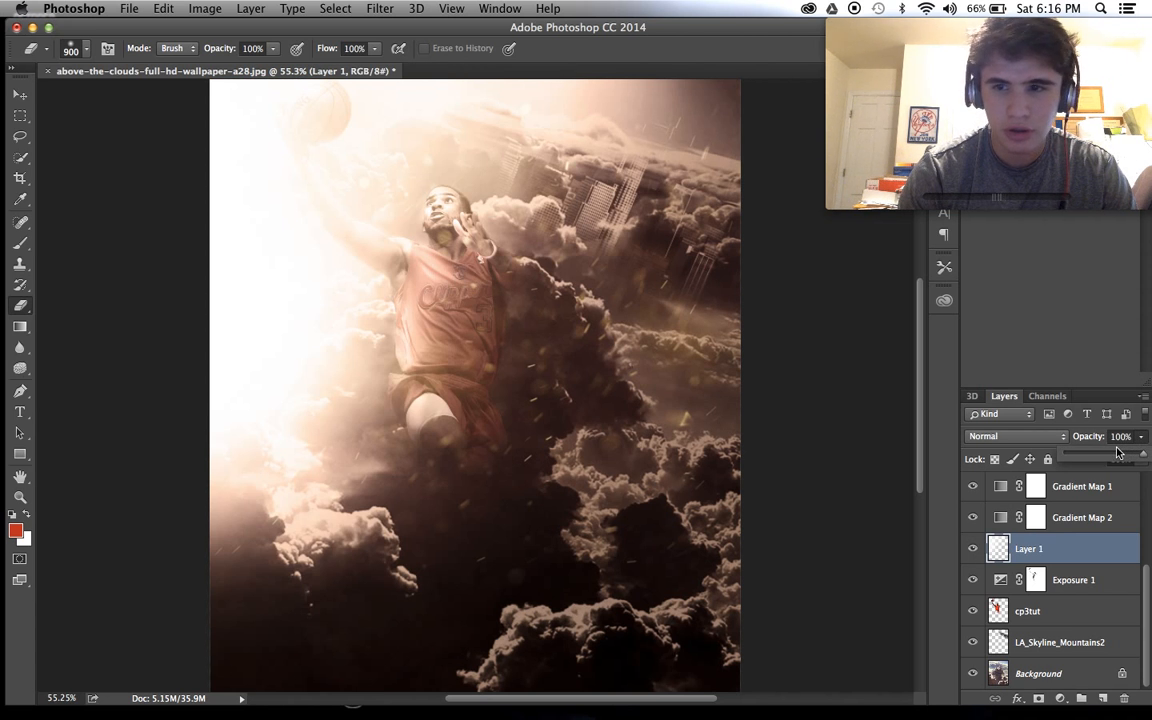
drag(1116, 457, 1131, 457)
scroll(797, 494, down, 2)
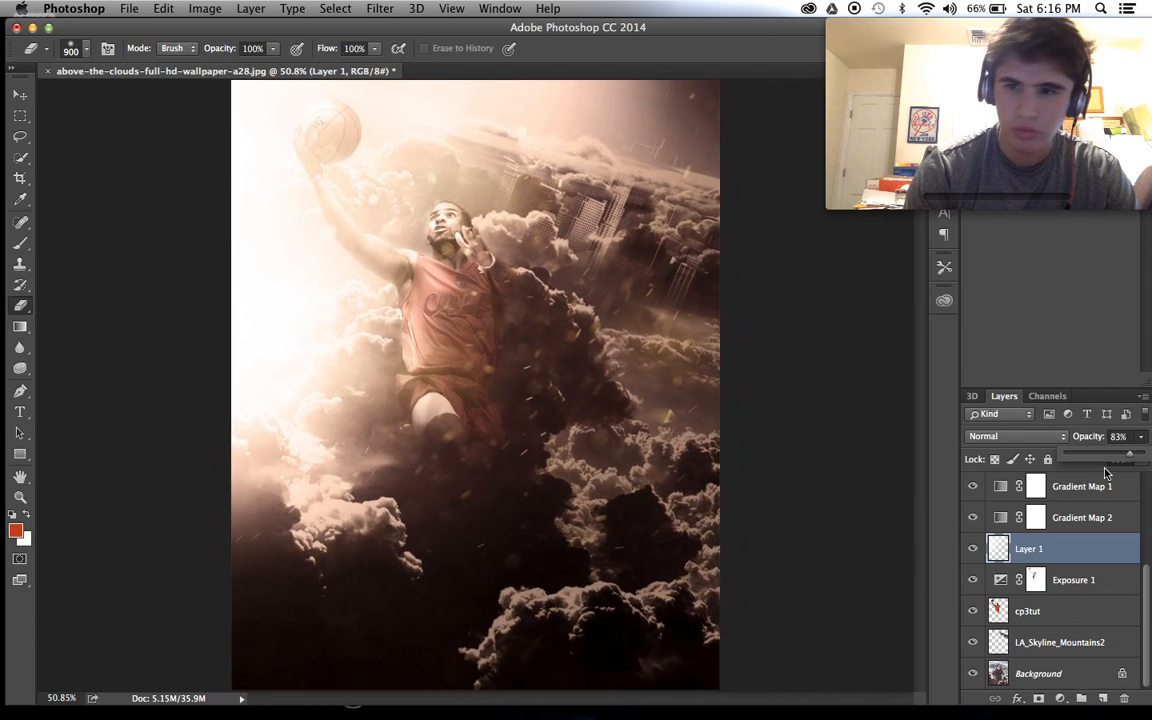
drag(1136, 457, 1142, 457)
scroll(617, 489, down, 2)
scroll(681, 489, up, 2)
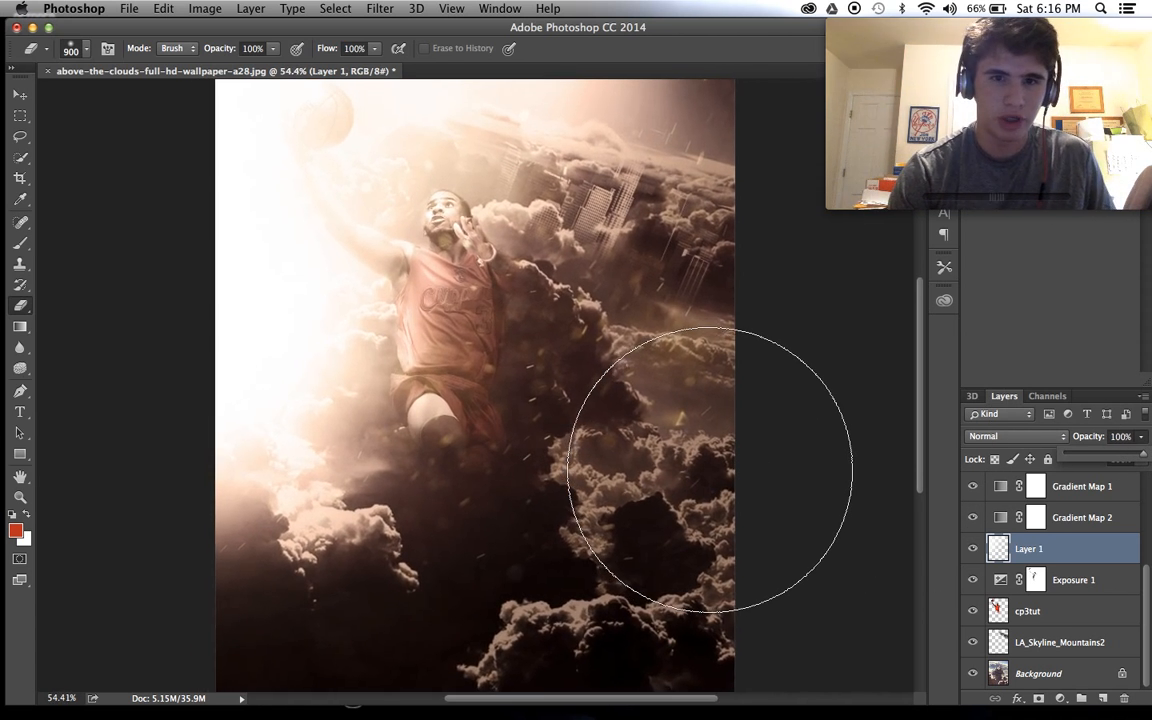
scroll(710, 468, down, 1)
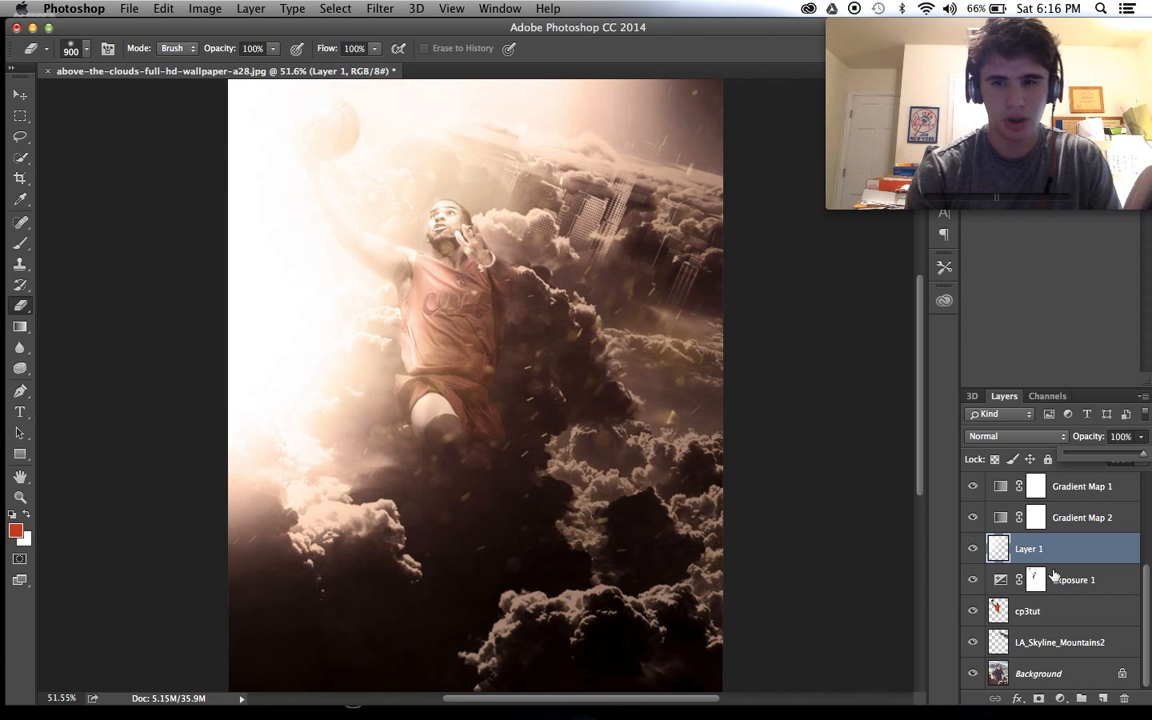
scroll(1047, 582, up, 5)
scroll(674, 501, down, 1)
scroll(674, 501, up, 2)
scroll(673, 508, down, 1)
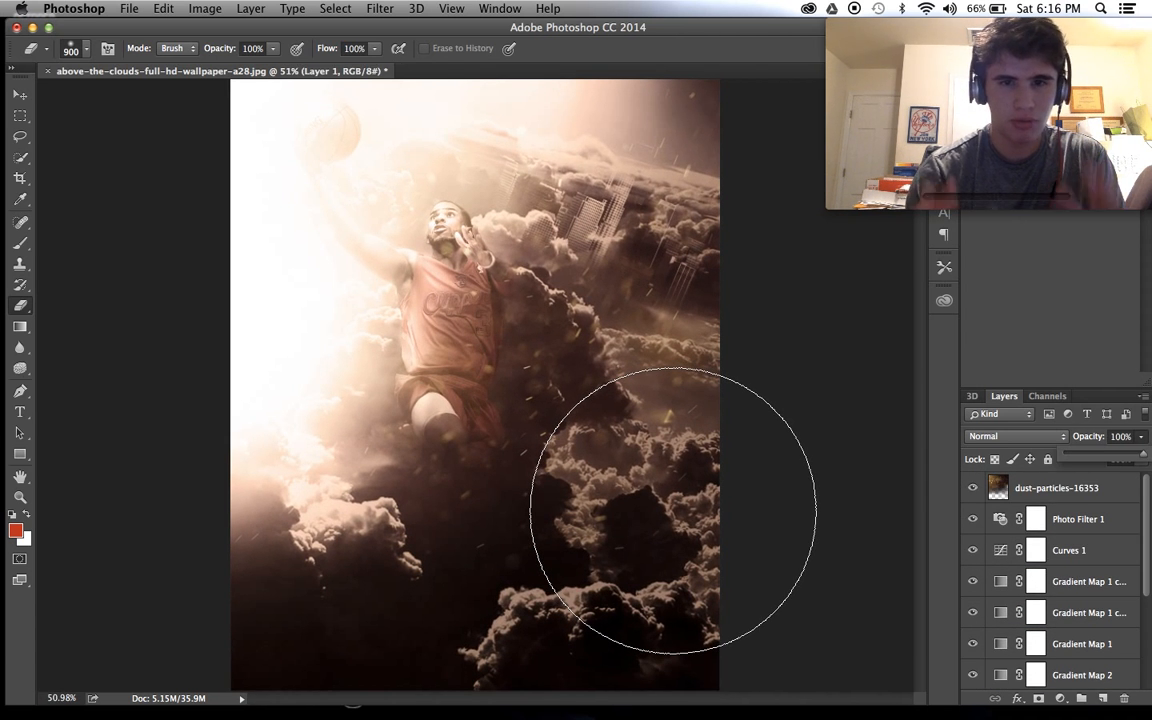
Examine the player, the skyline and the dust particles up close
scroll(673, 511, down, 1)
scroll(673, 511, up, 2)
scroll(673, 511, down, 1)
scroll(673, 511, up, 1)
scroll(673, 505, up, 3)
scroll(674, 489, up, 2)
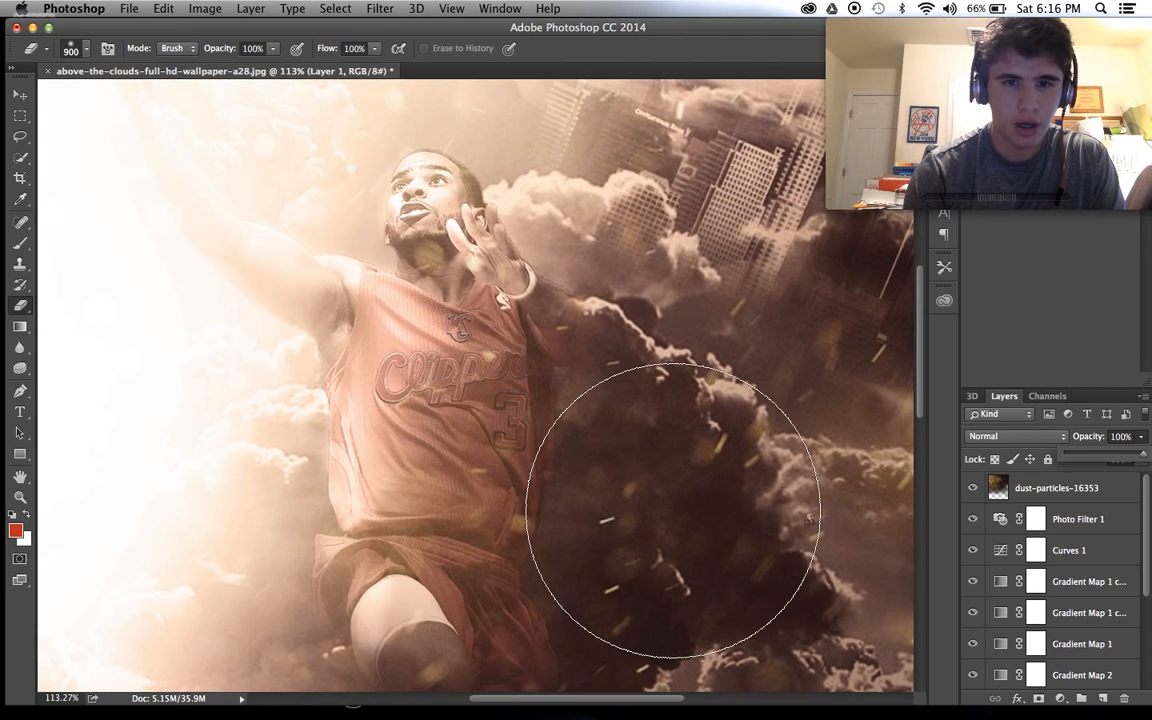
scroll(900, 505, down, 1)
Apply Topaz DeNoise to the cp3tut layer using the JPEG - moderate preset with Overall Strength at 0.10
scroll(1150, 620, down, 3)
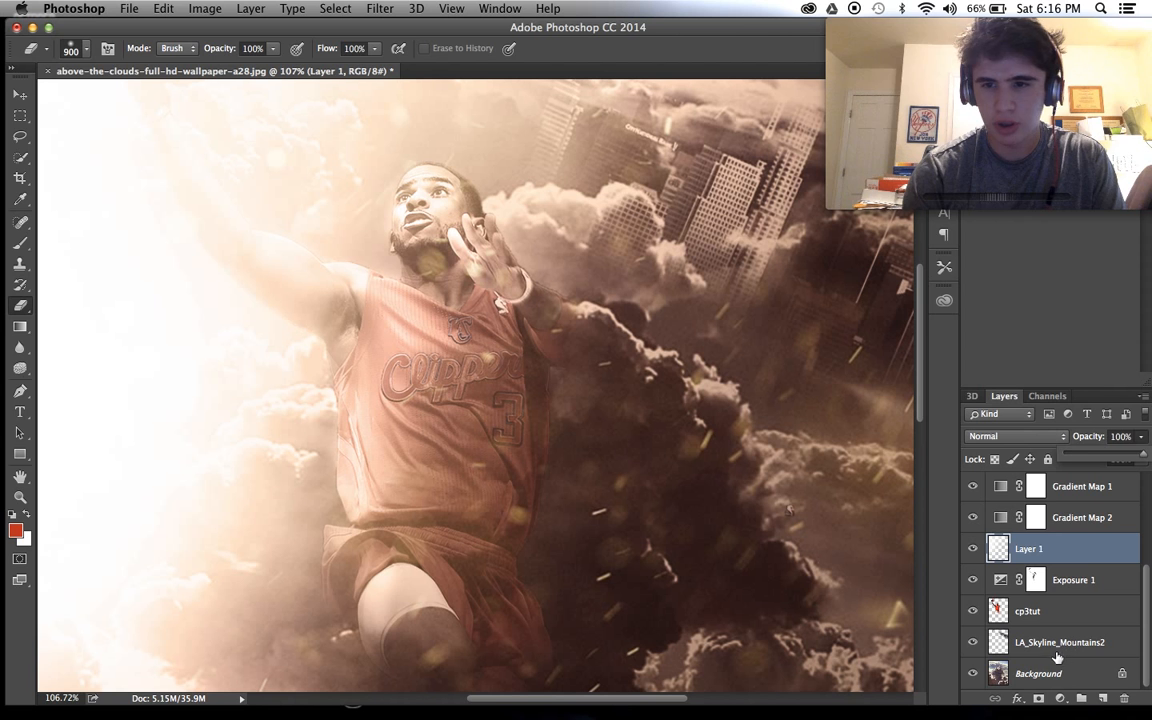
click(1040, 614)
click(382, 8)
mouse_move(520, 382)
click(628, 411)
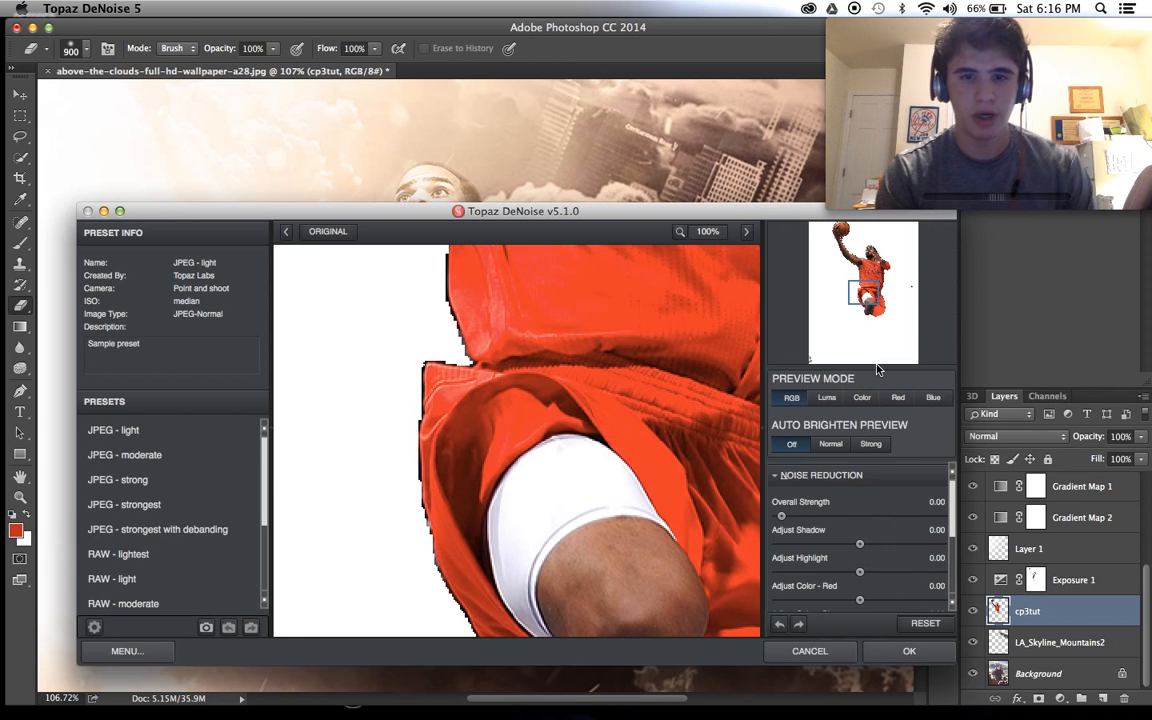
drag(880, 330, 884, 299)
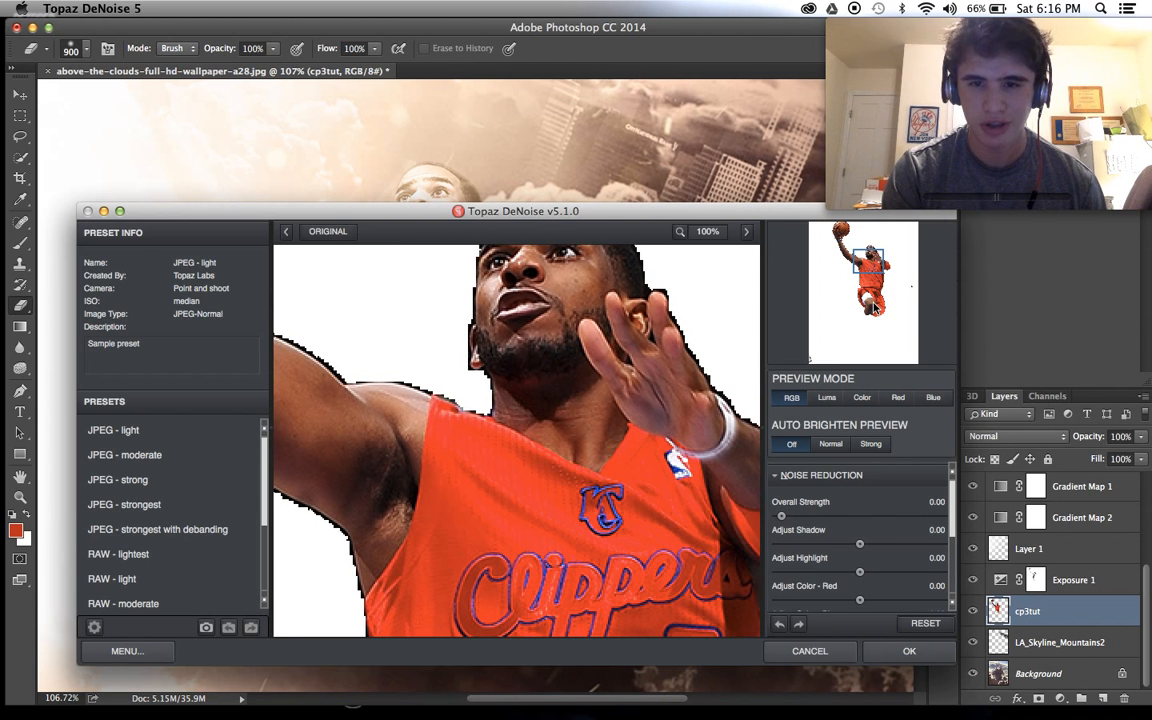
click(185, 455)
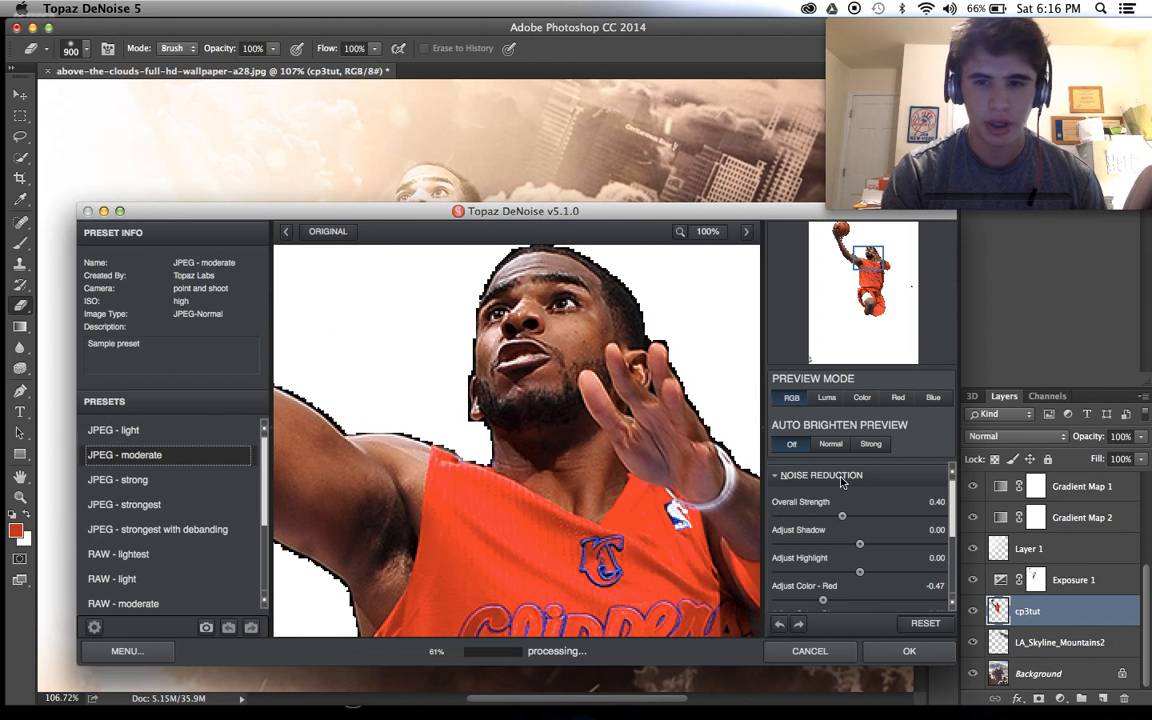
drag(843, 519, 796, 518)
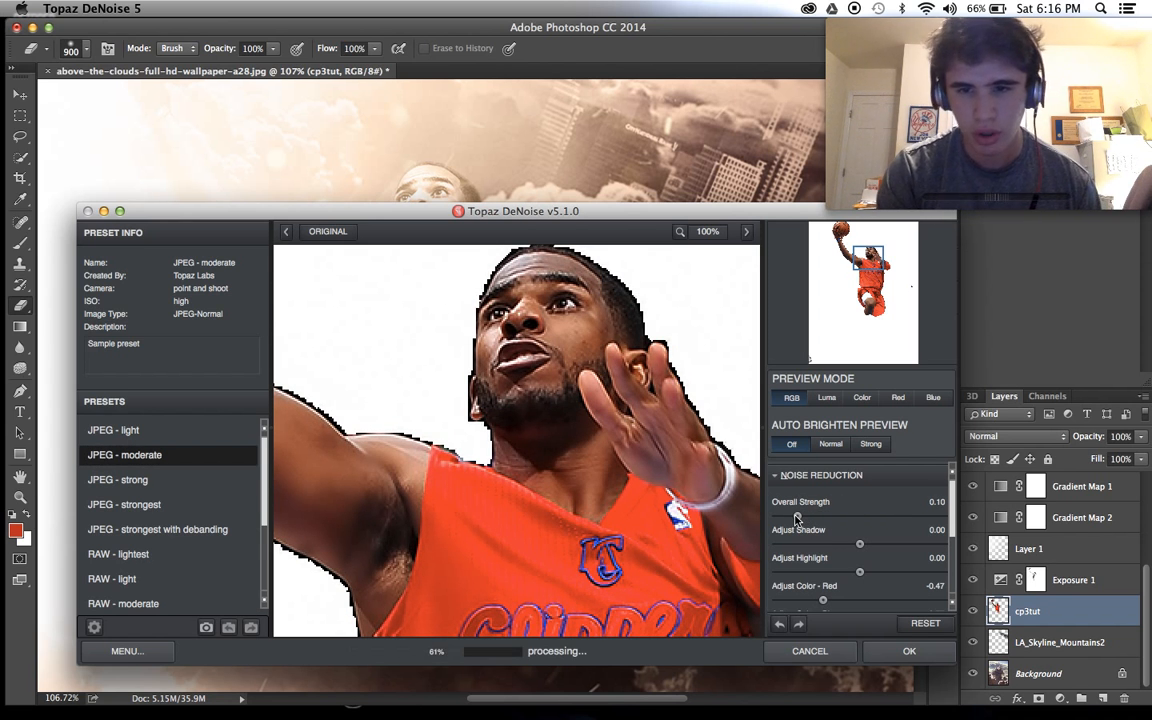
click(887, 653)
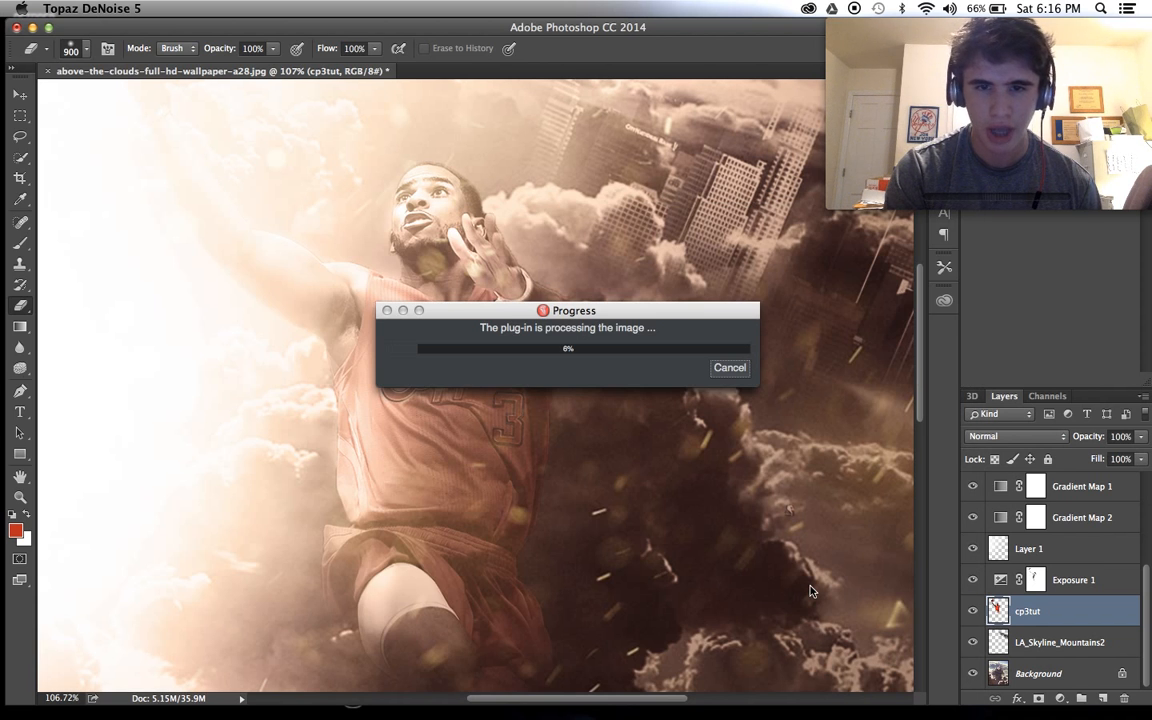
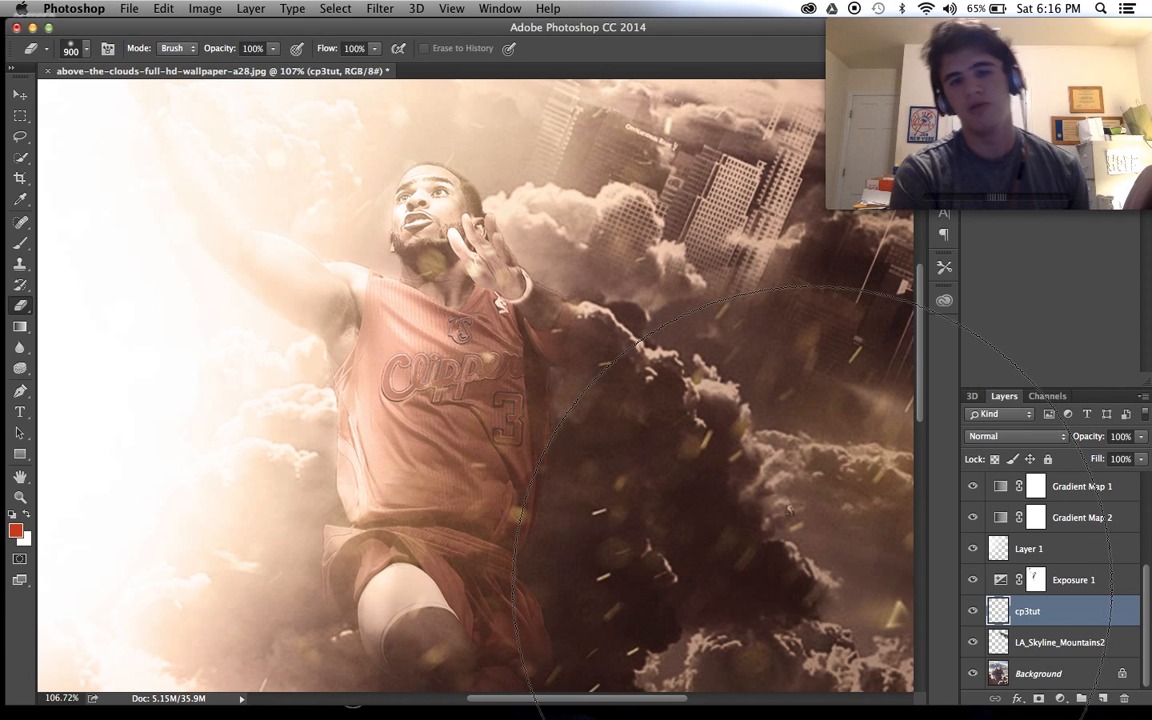
Add a new empty layer directly above Layer 1
key(super+0)
scroll(816, 595, down, 3)
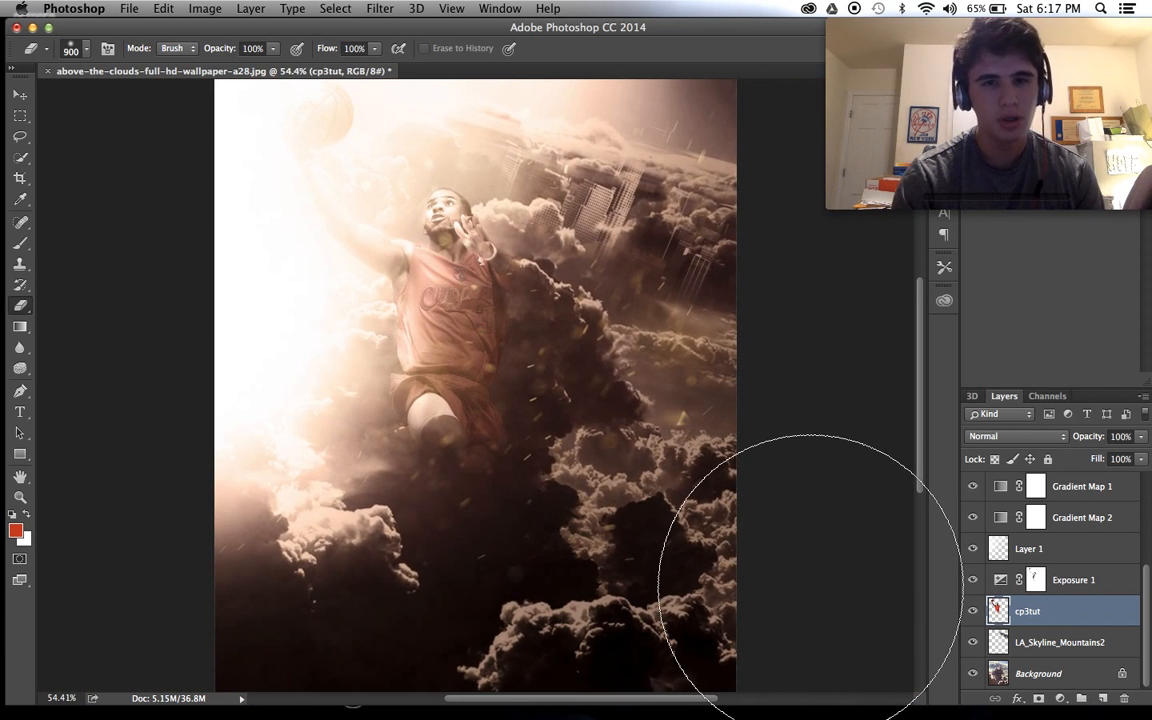
scroll(817, 593, down, 2)
scroll(1060, 580, up, 3)
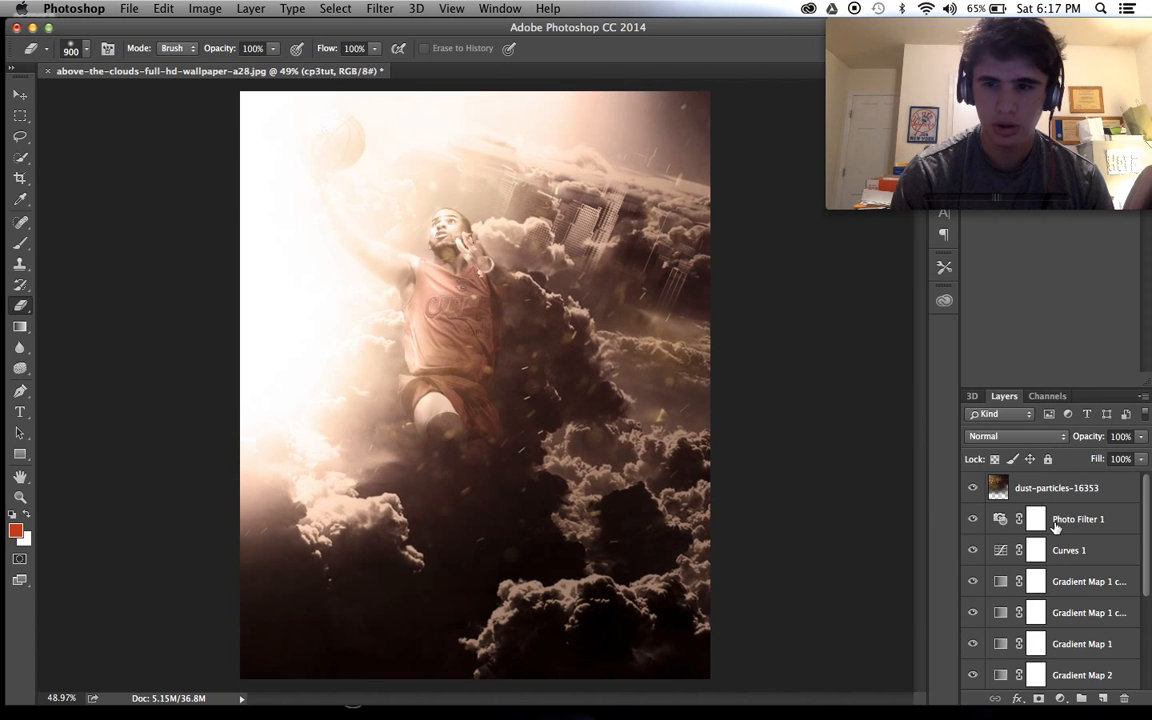
click(1060, 488)
scroll(1092, 570, down, 3)
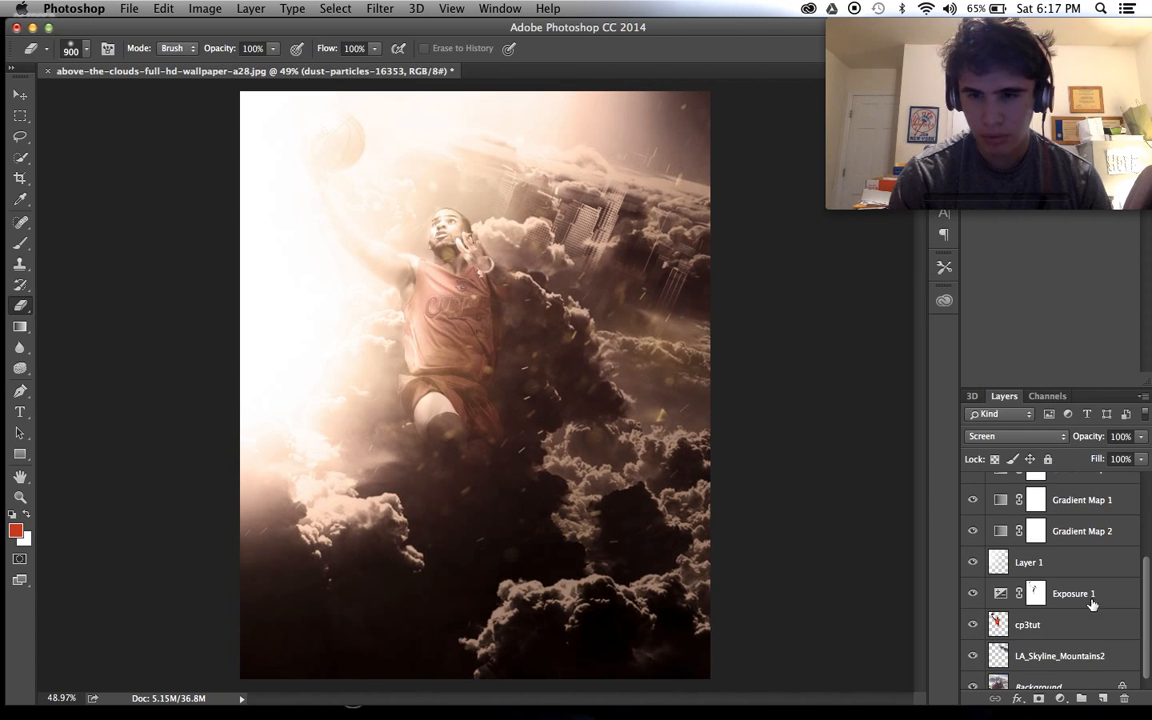
click(1085, 597)
click(1069, 562)
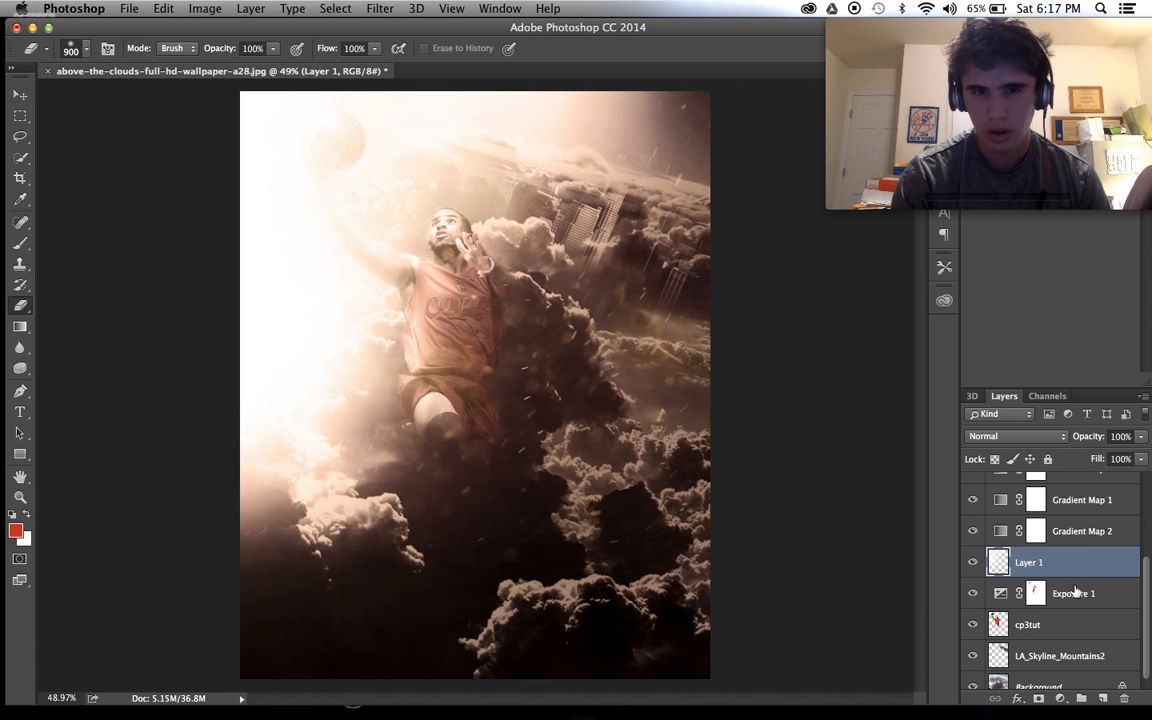
click(1101, 700)
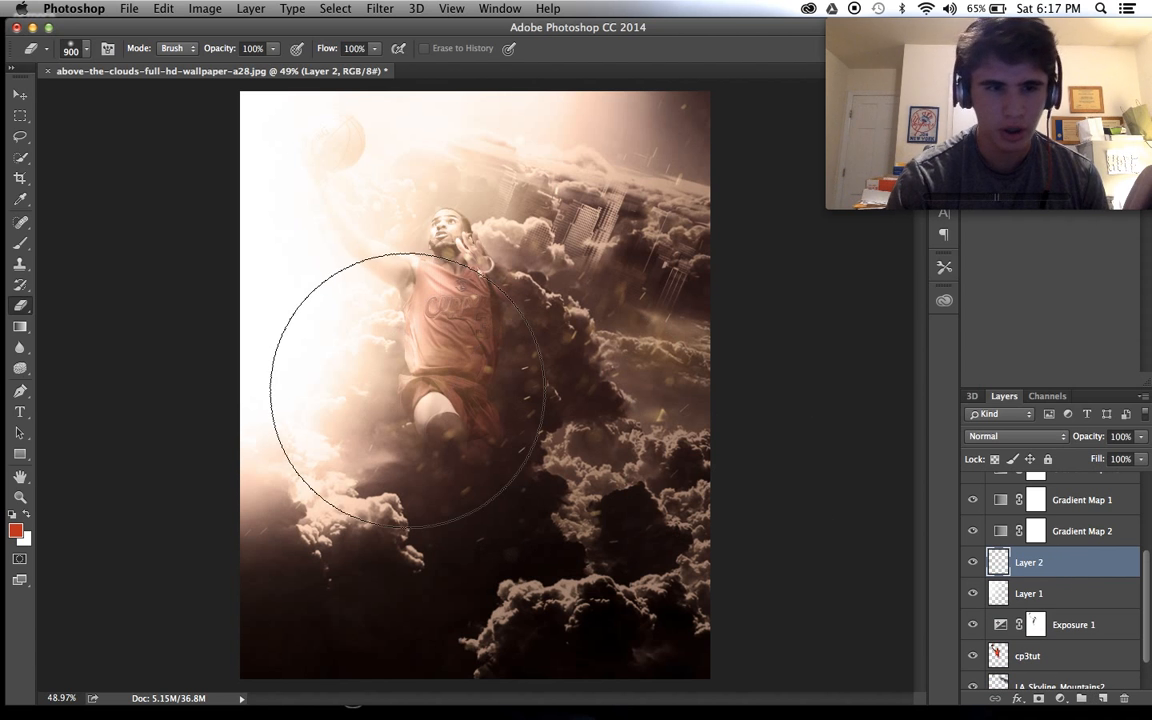
Change the foreground color from red to a neutral gray
click(19, 532)
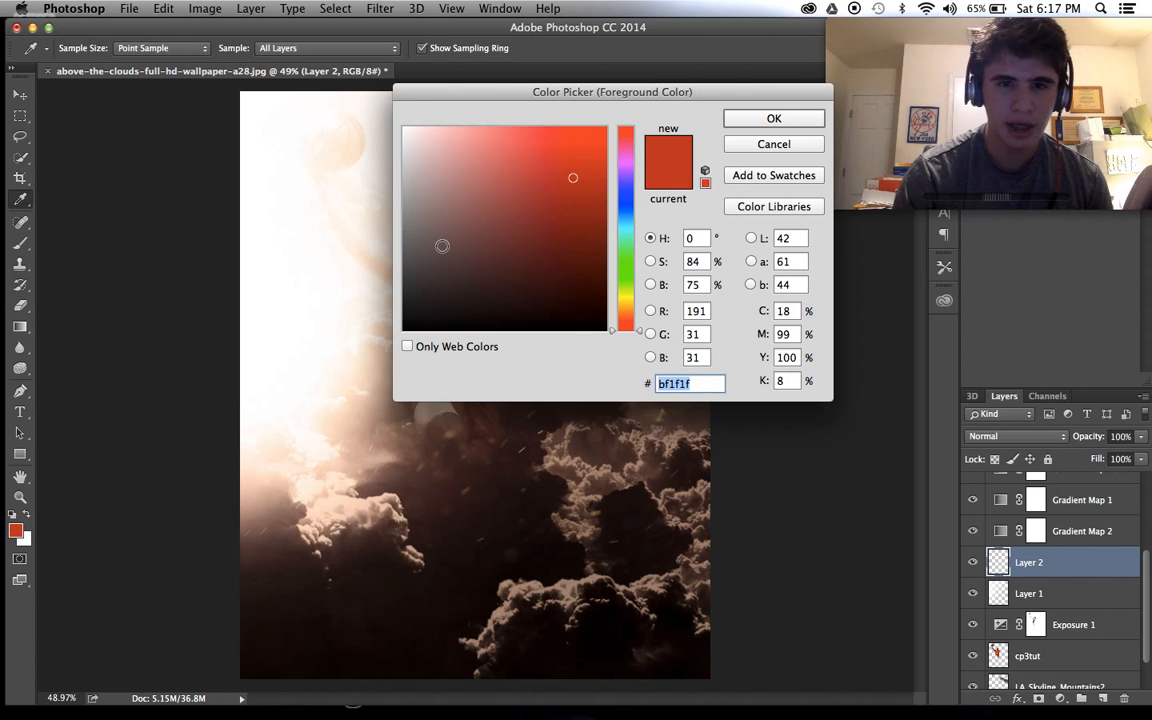
drag(442, 246, 306, 241)
click(733, 118)
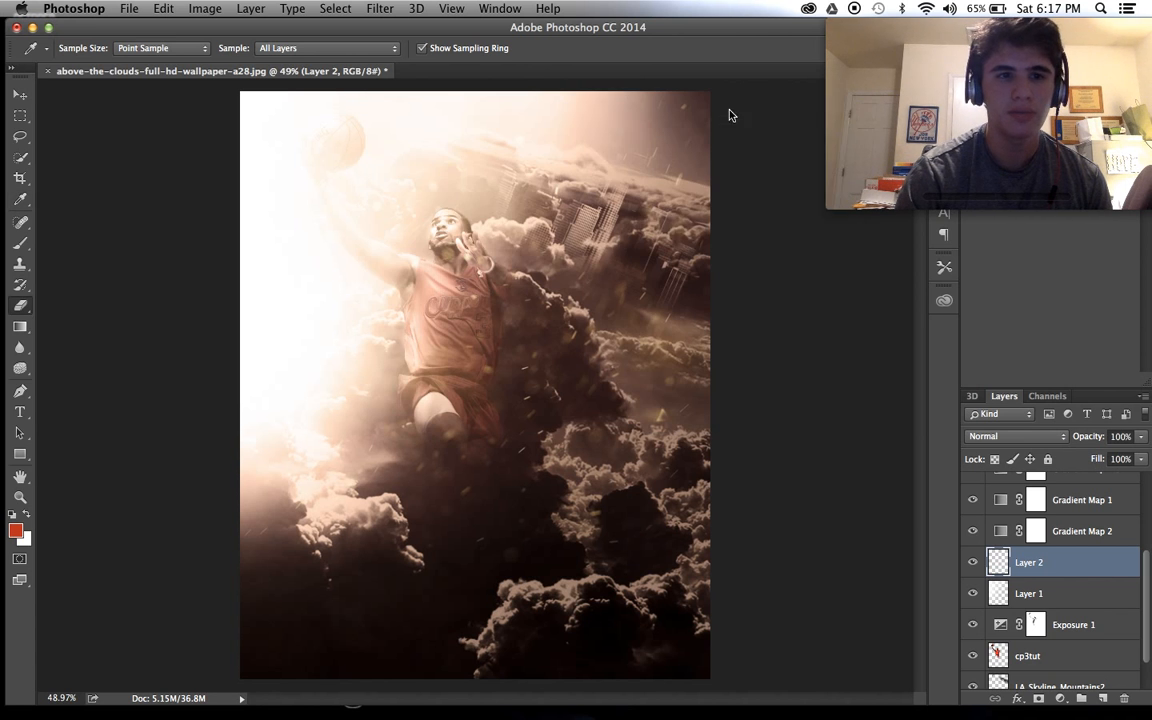
Choose the 440 px grunge texture preset for the Brush tool and enlarge it to 900 px
click(21, 244)
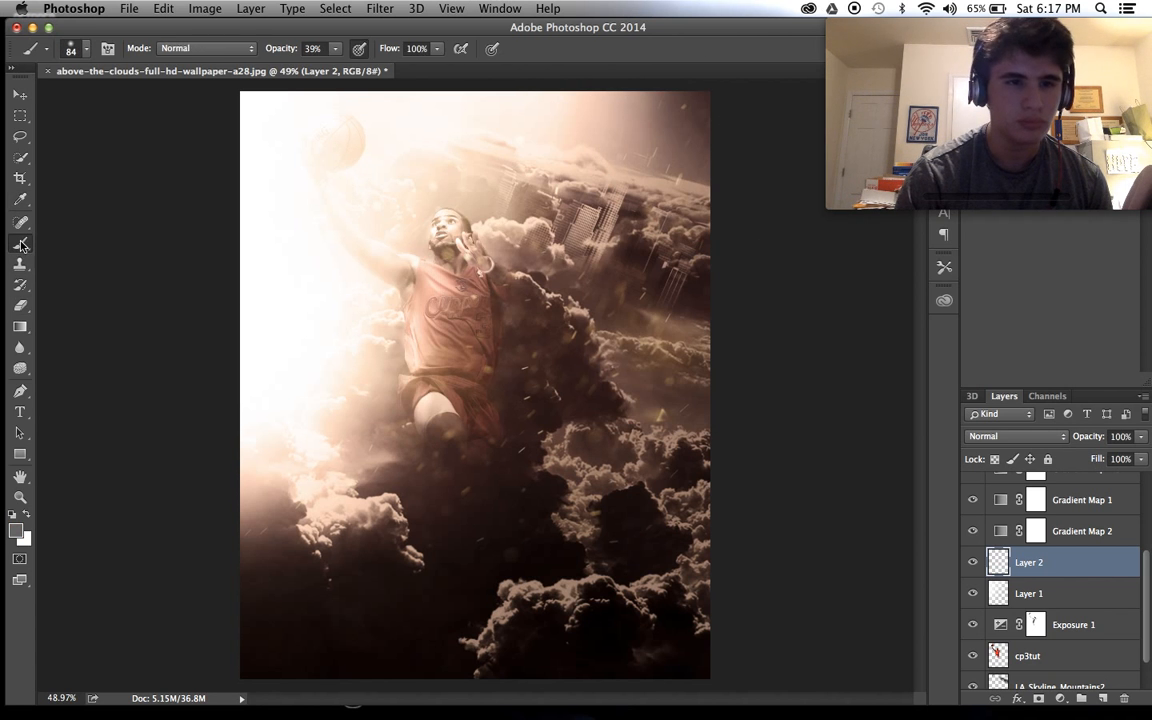
click(87, 46)
drag(1113, 233, 1100, 363)
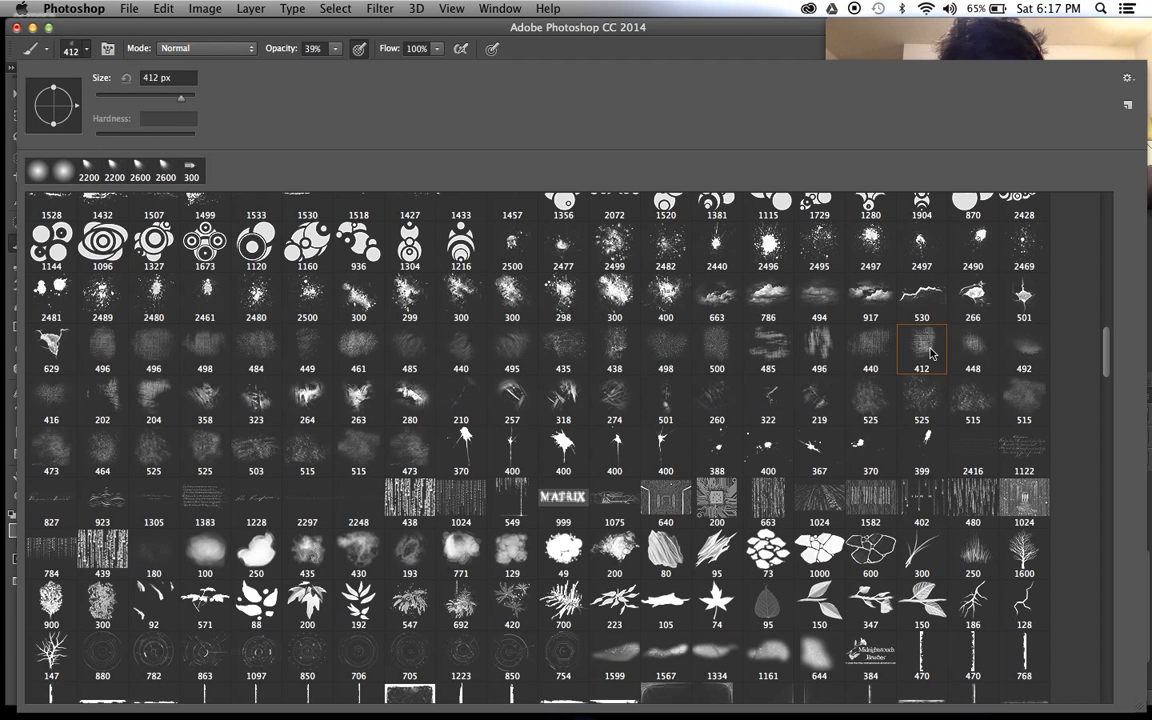
click(705, 58)
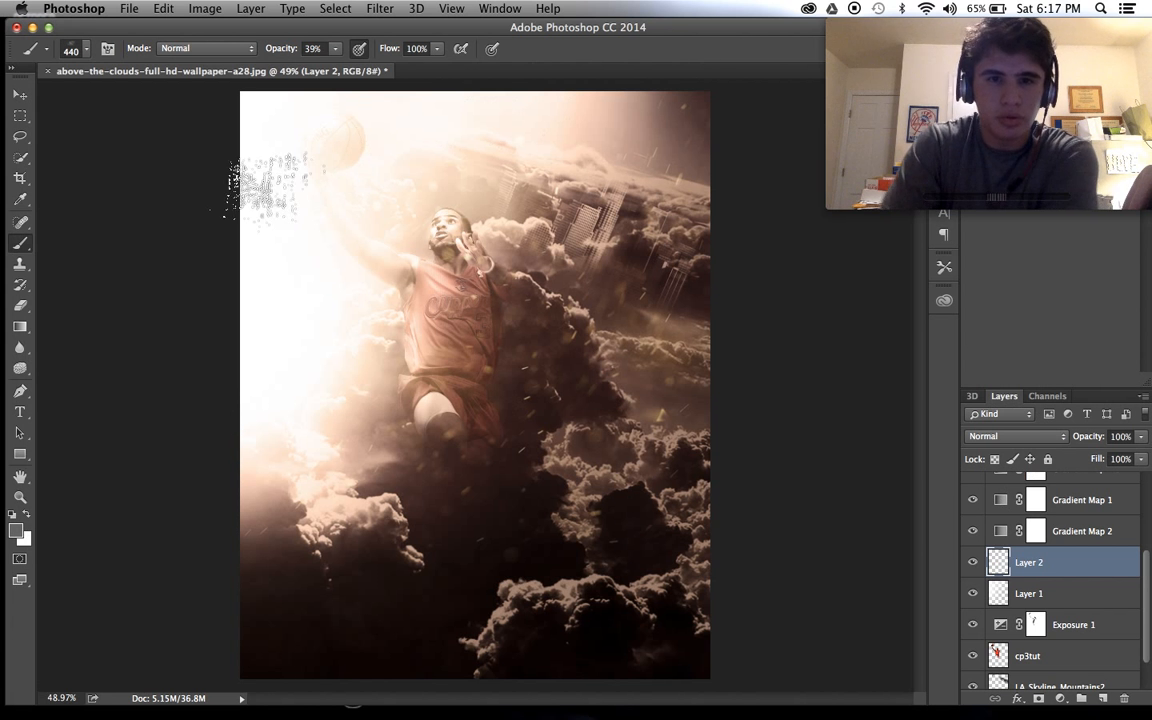
key(bracketright)
key(bracketright)
key(bracketright)
key(bracketright)
key(bracketright)
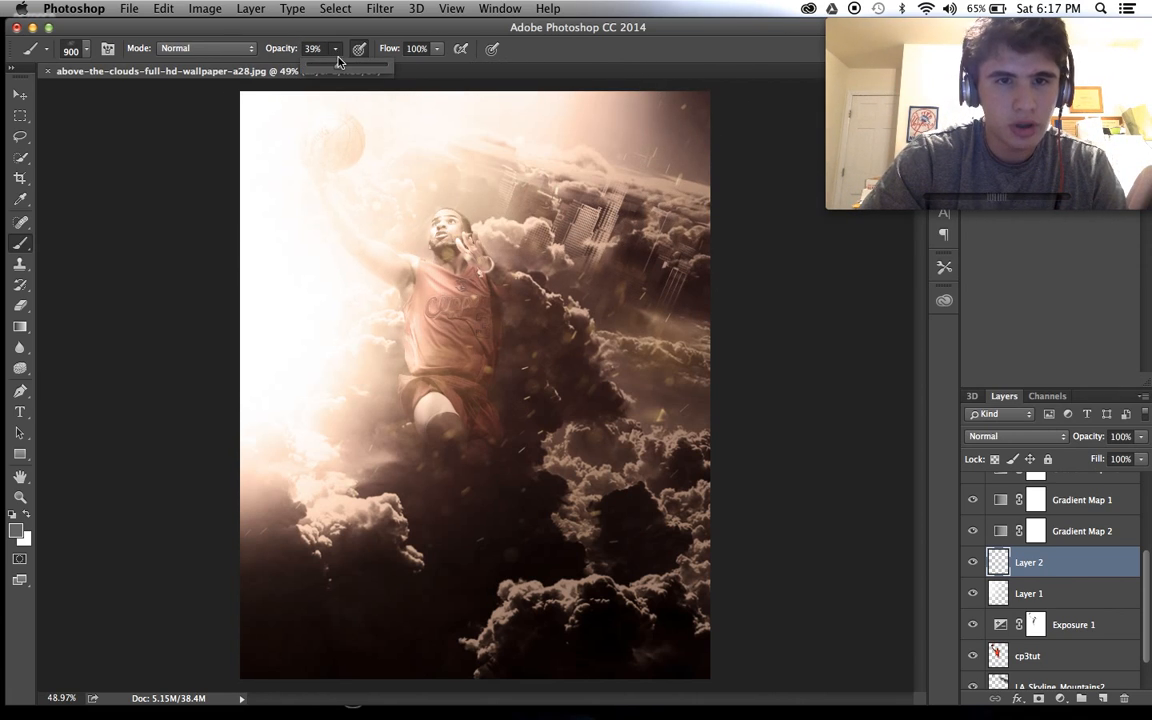
Raise the brush opacity to 100% and paint gray grunge texture across the whole poster on Layer 2
mouse_move(295, 105)
mouse_down()
mouse_move(400, 120)
mouse_move(455, 110)
mouse_move(765, 155)
mouse_up()
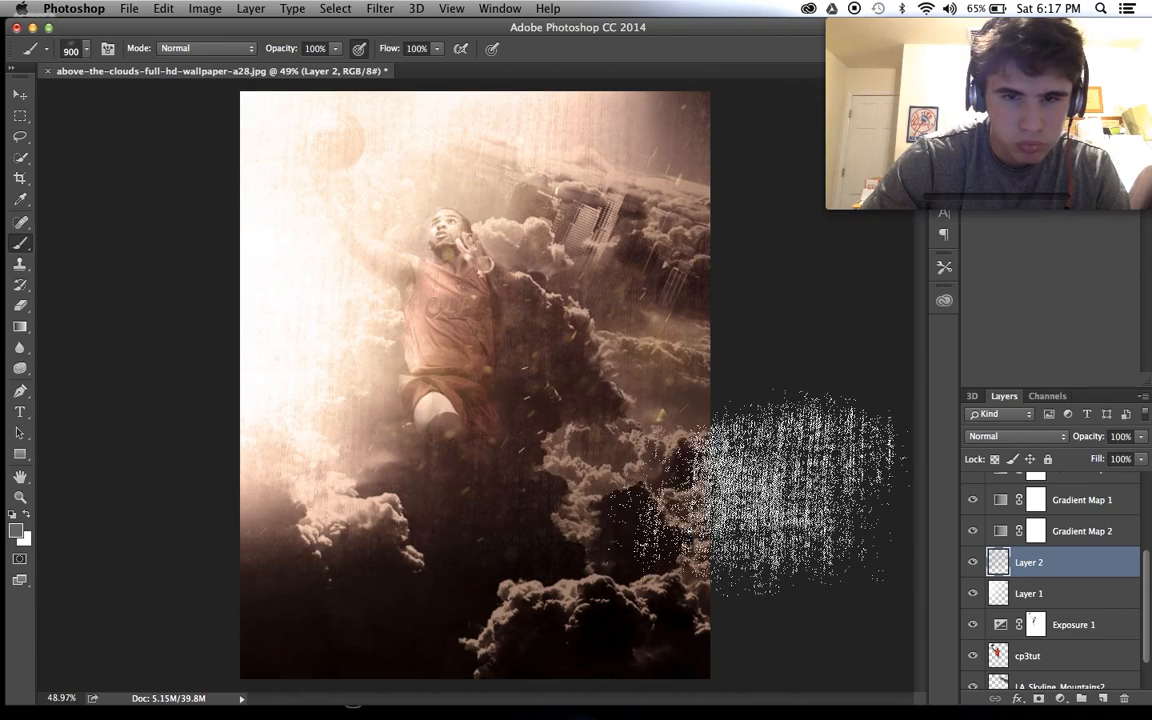
mouse_move(760, 490)
mouse_down()
mouse_move(656, 700)
mouse_move(444, 630)
mouse_move(290, 690)
mouse_up()
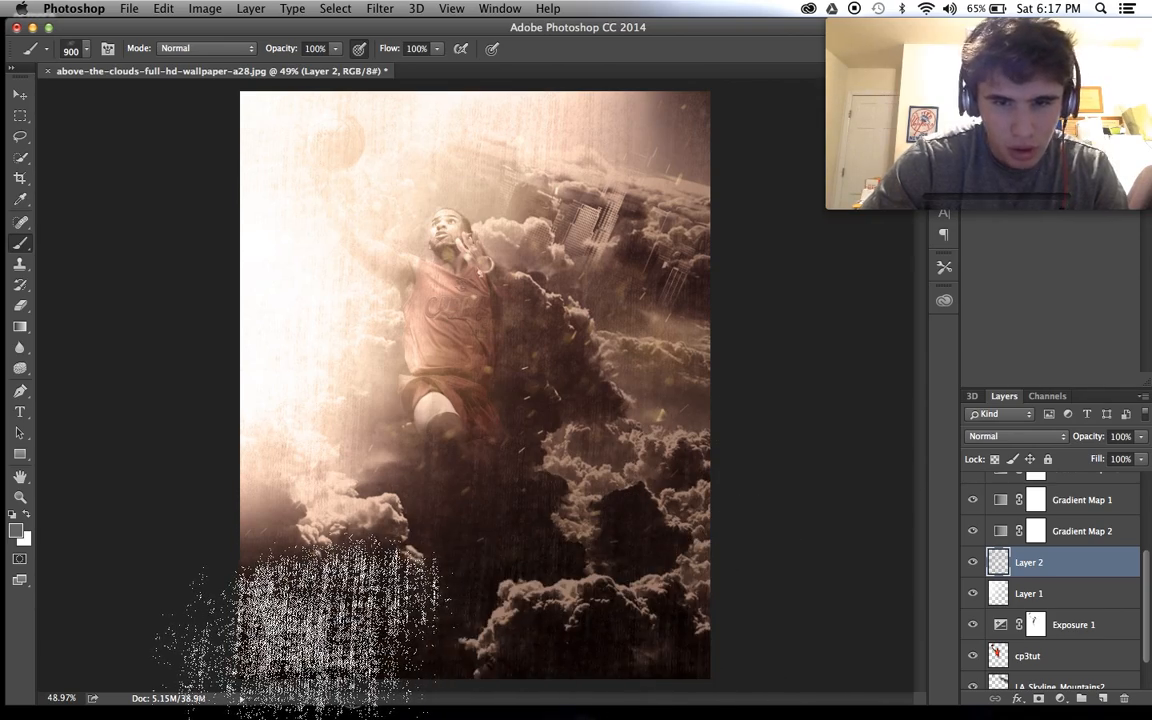
scroll(520, 200, up, 5)
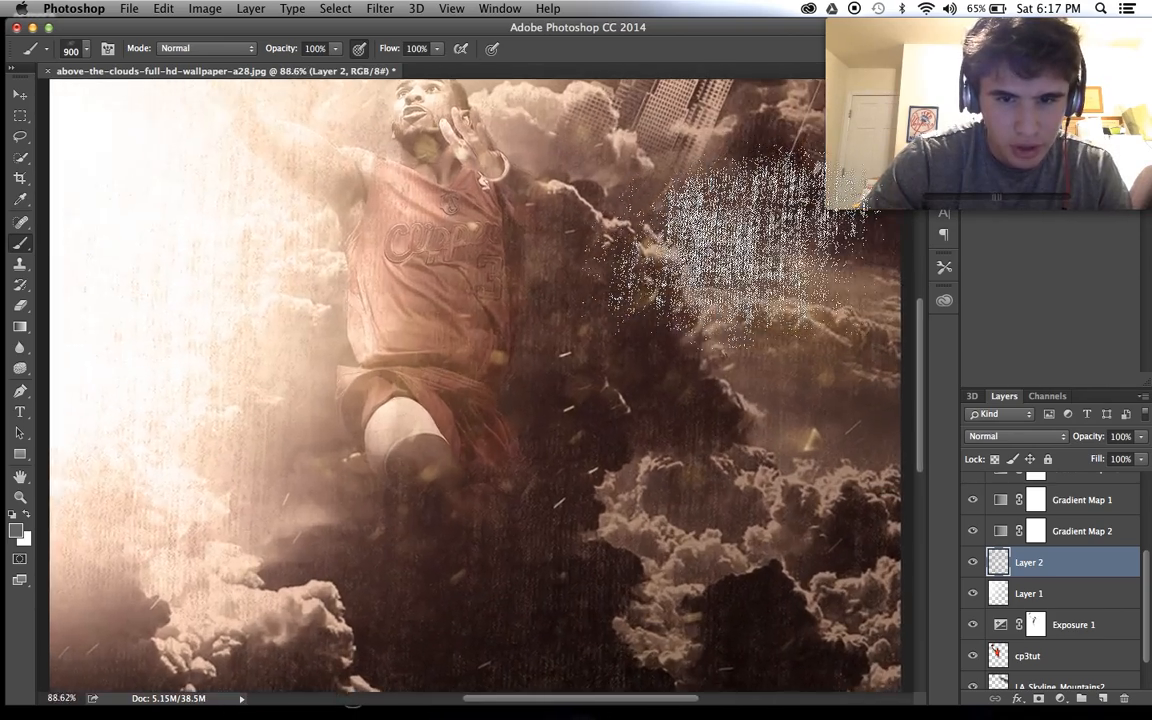
scroll(730, 245, down, 4)
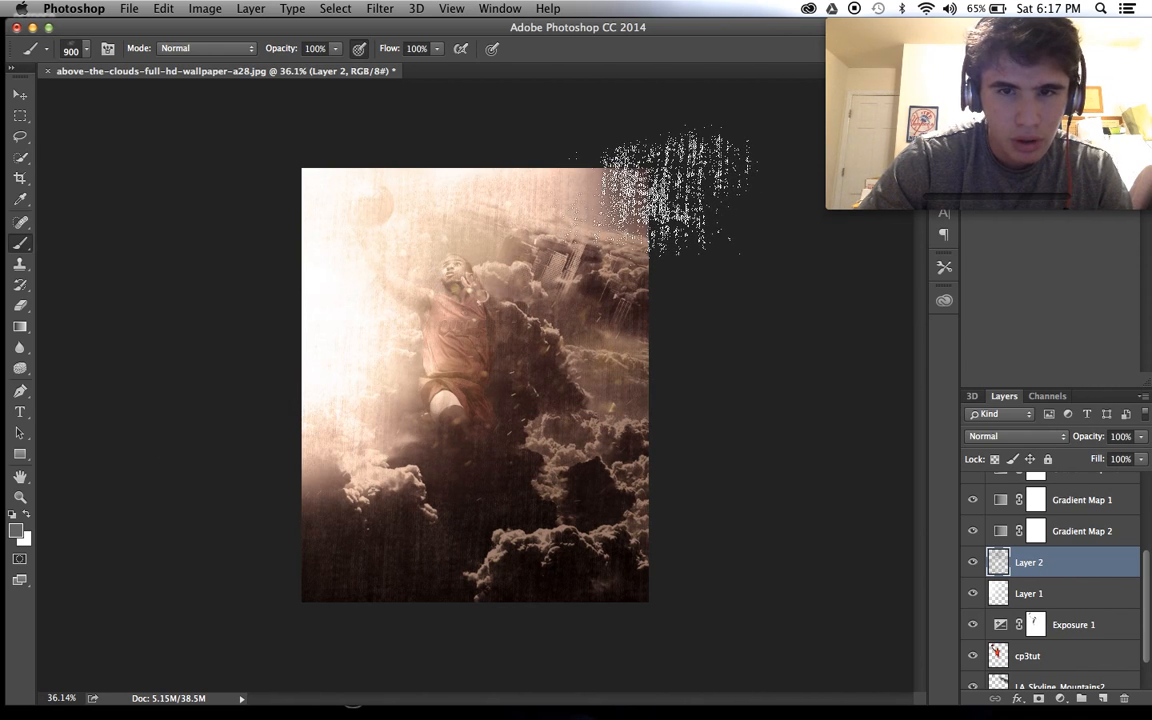
scroll(675, 195, up, 4)
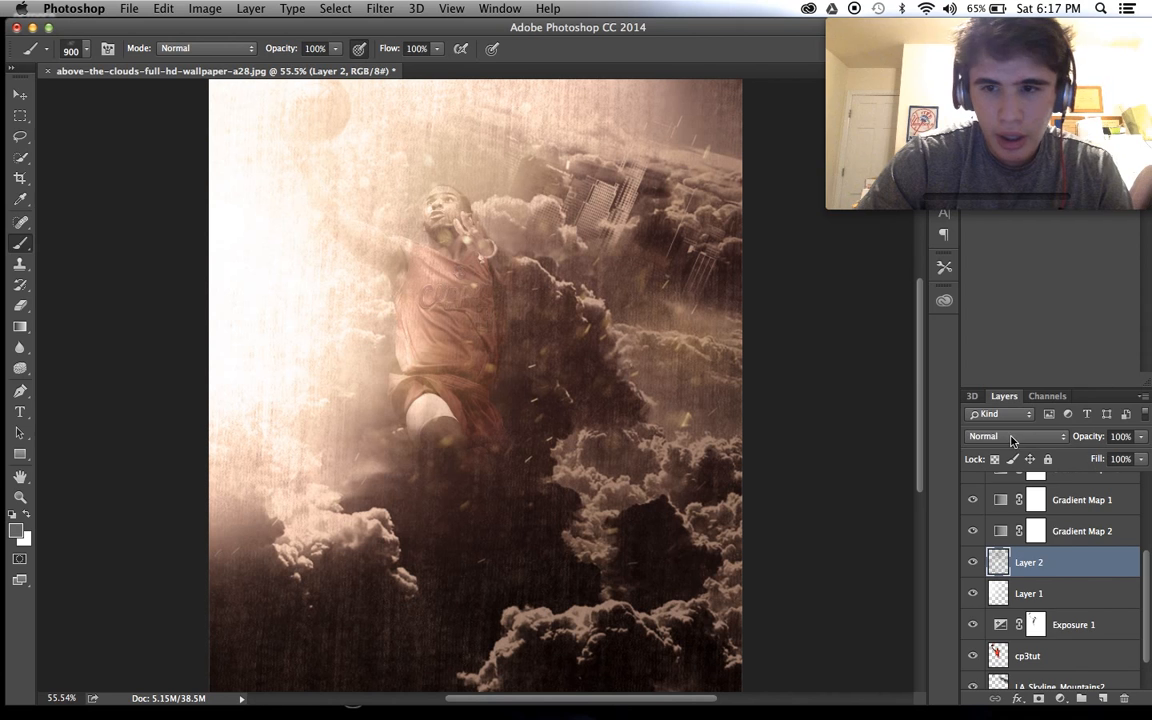
Set the blend mode of Layer 2 to Overlay and check the texture's effect on the poster
click(1010, 437)
click(986, 609)
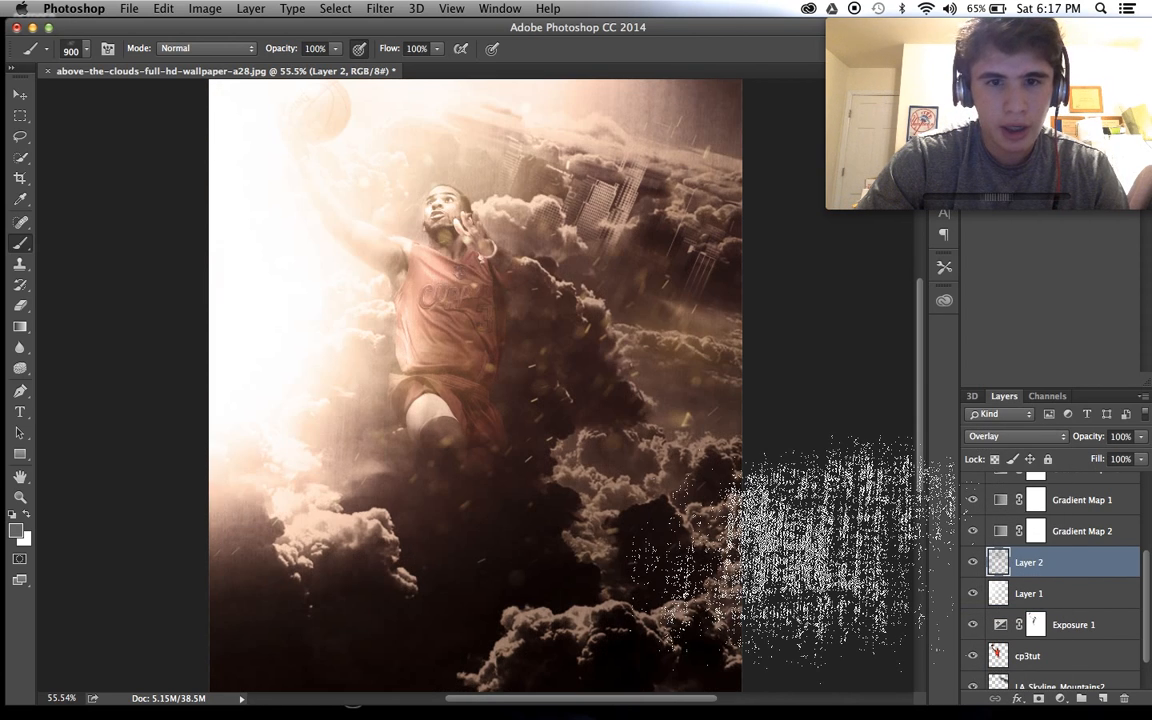
scroll(820, 555, down, 1)
scroll(825, 555, up, 3)
scroll(820, 545, down, 4)
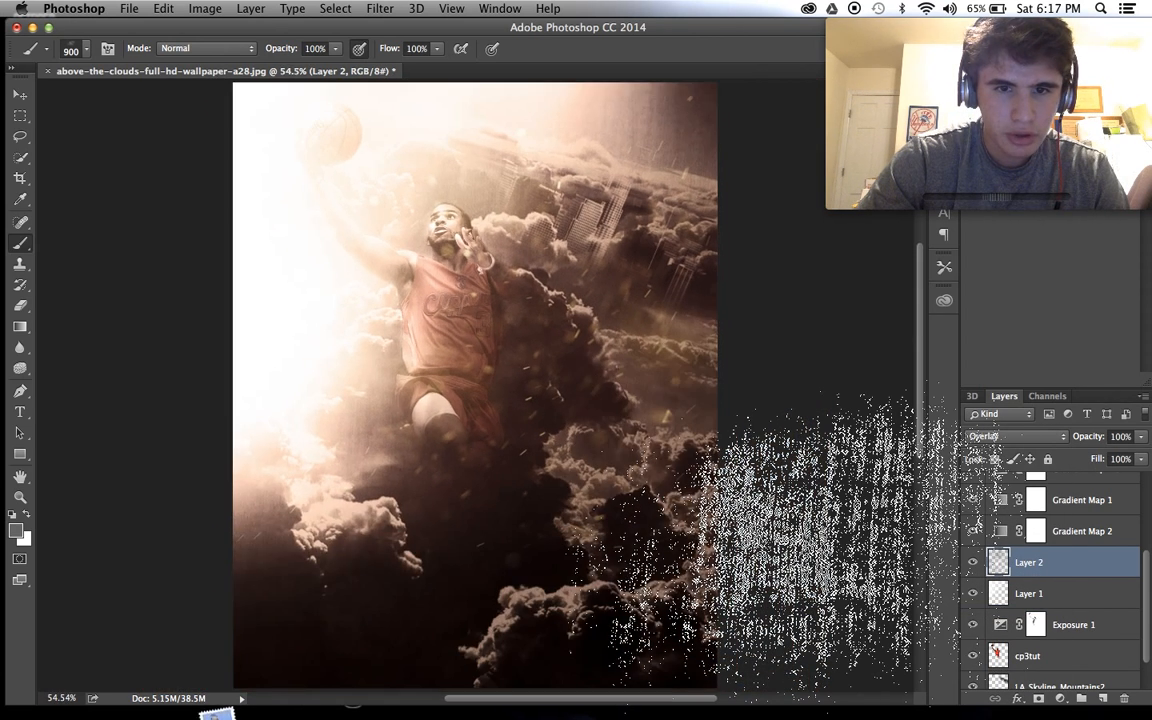
scroll(810, 540, up, 2)
scroll(820, 540, down, 2)
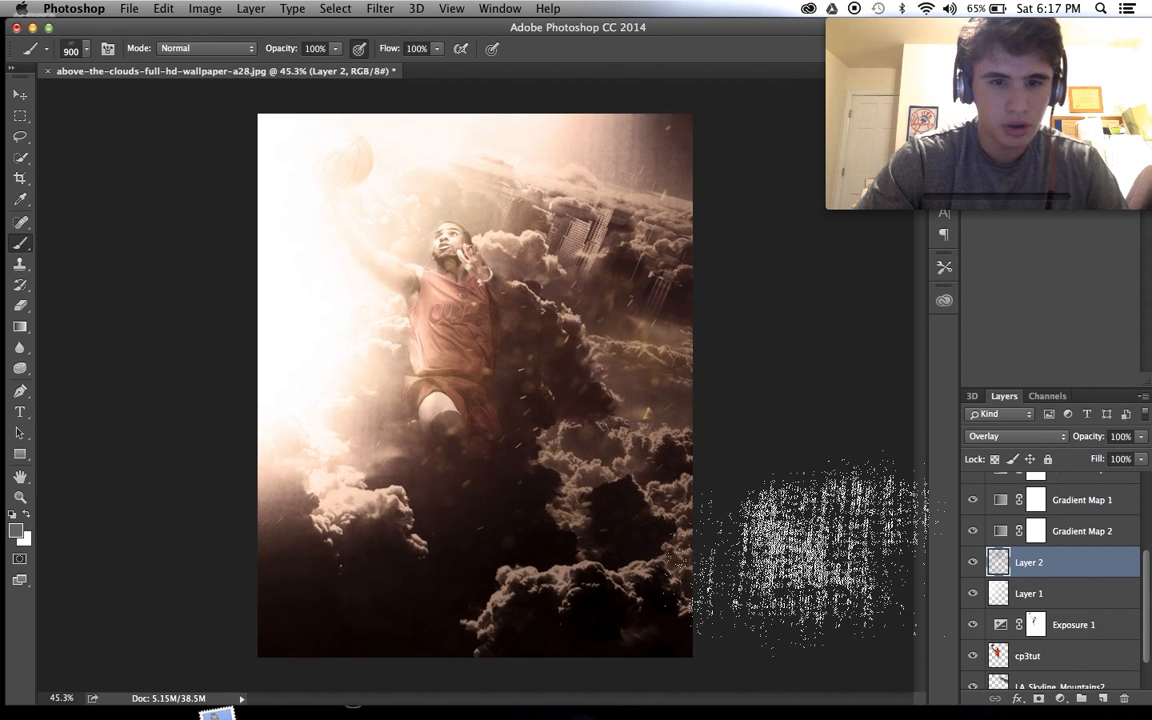
scroll(830, 550, up, 1)
click(1015, 437)
click(1015, 437)
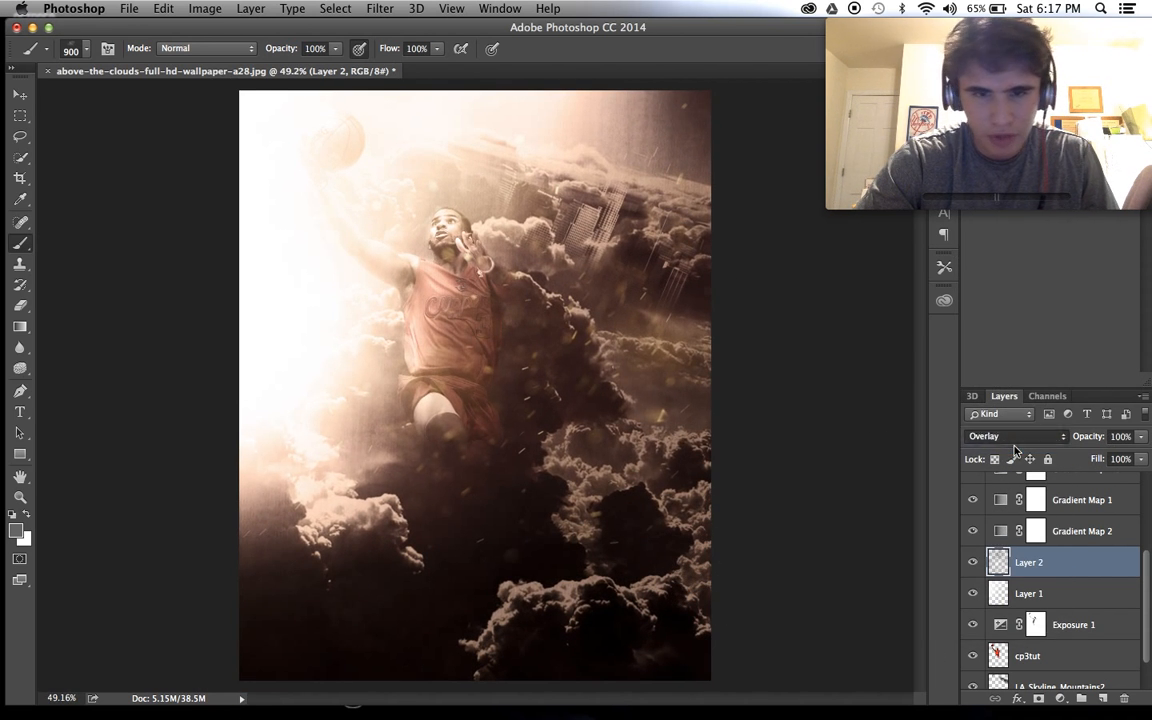
click(1013, 441)
click(1000, 426)
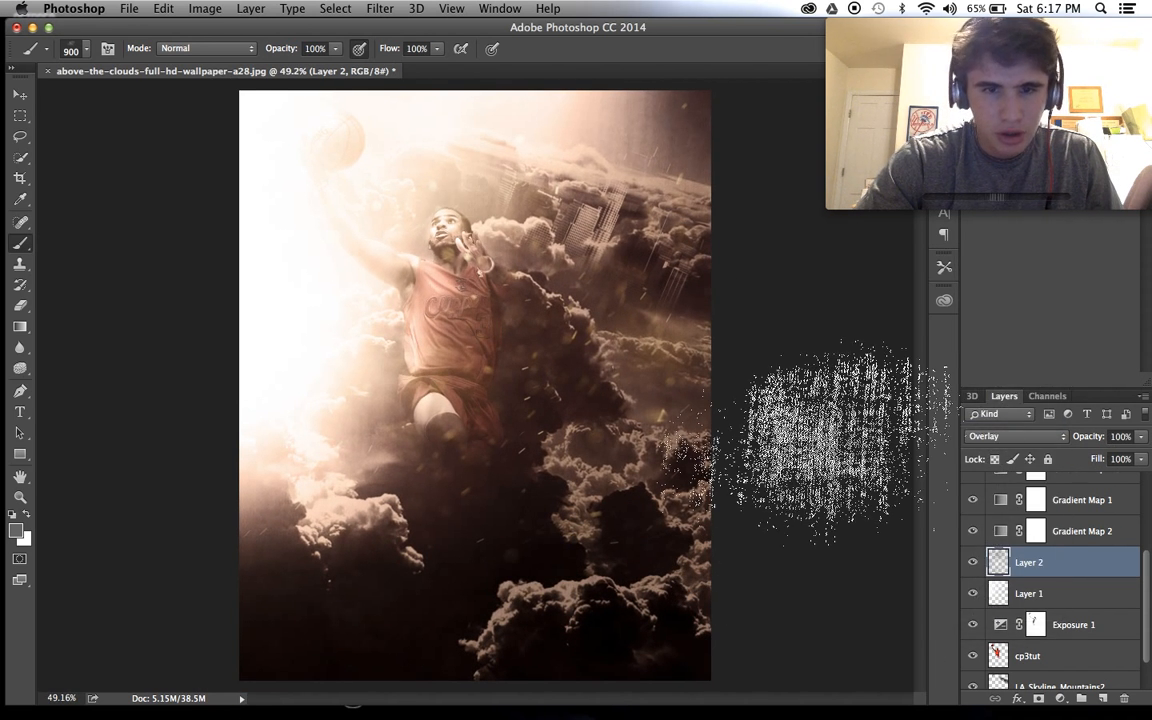
Apply a Brightness/Contrast adjustment to Layer 2 with Brightness at 32, after trying -150
click(205, 8)
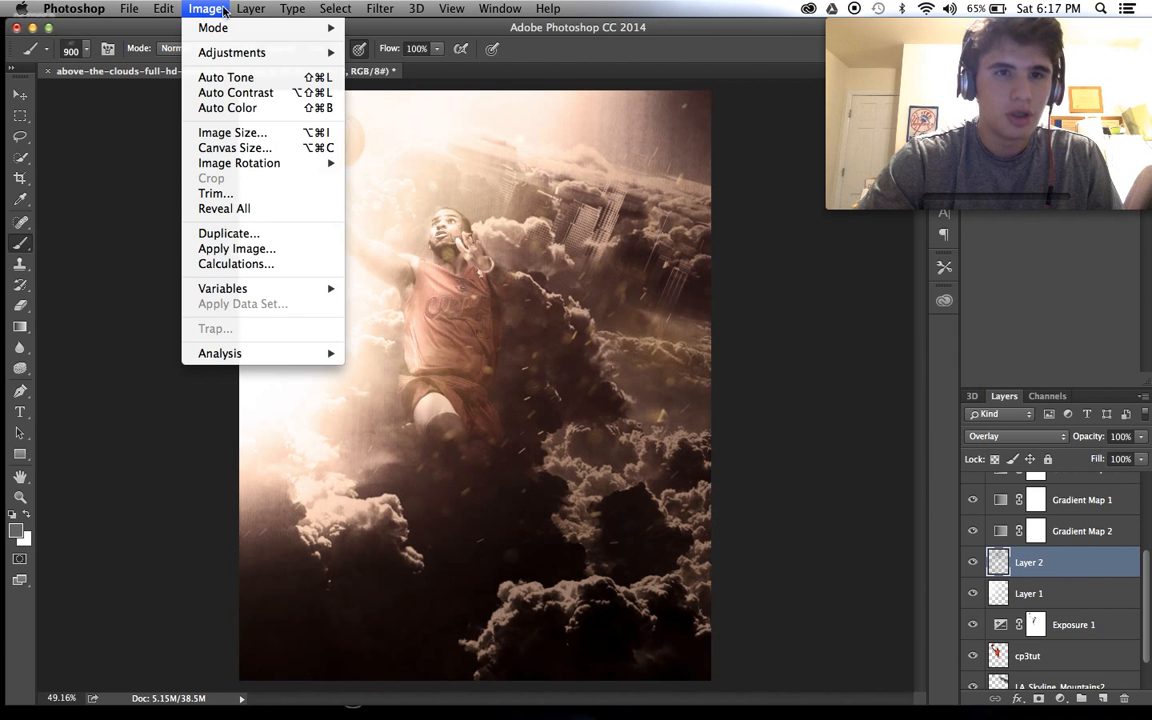
mouse_move(234, 60)
click(380, 52)
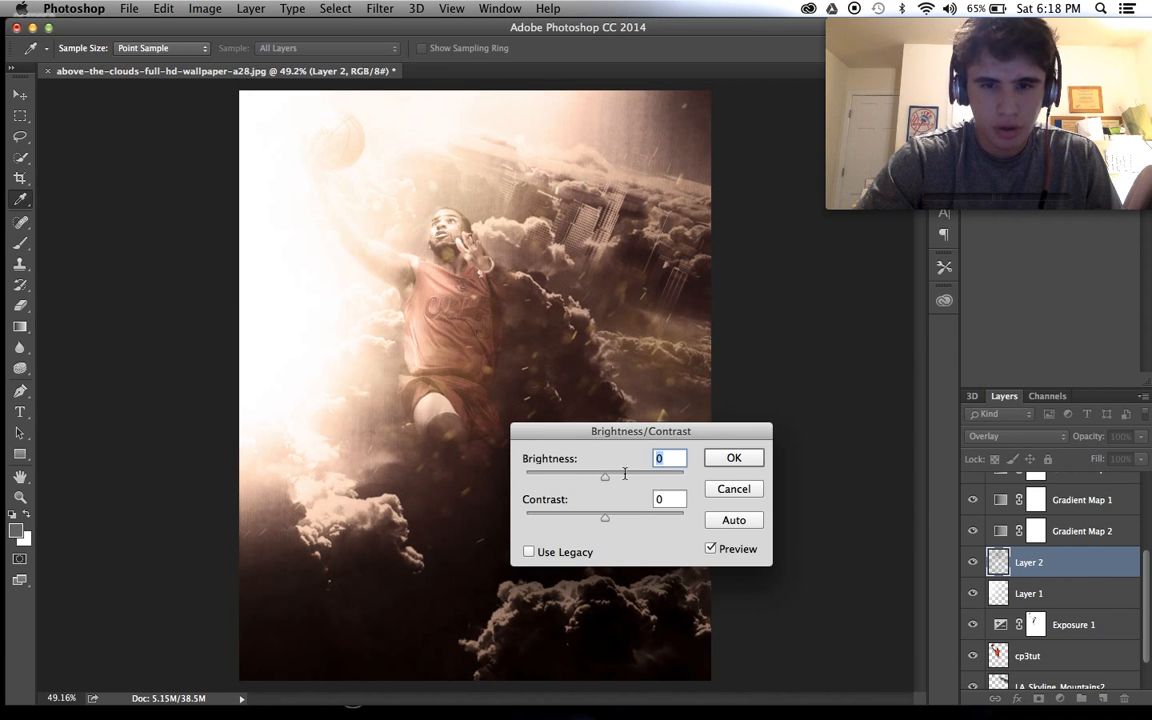
drag(636, 478, 513, 478)
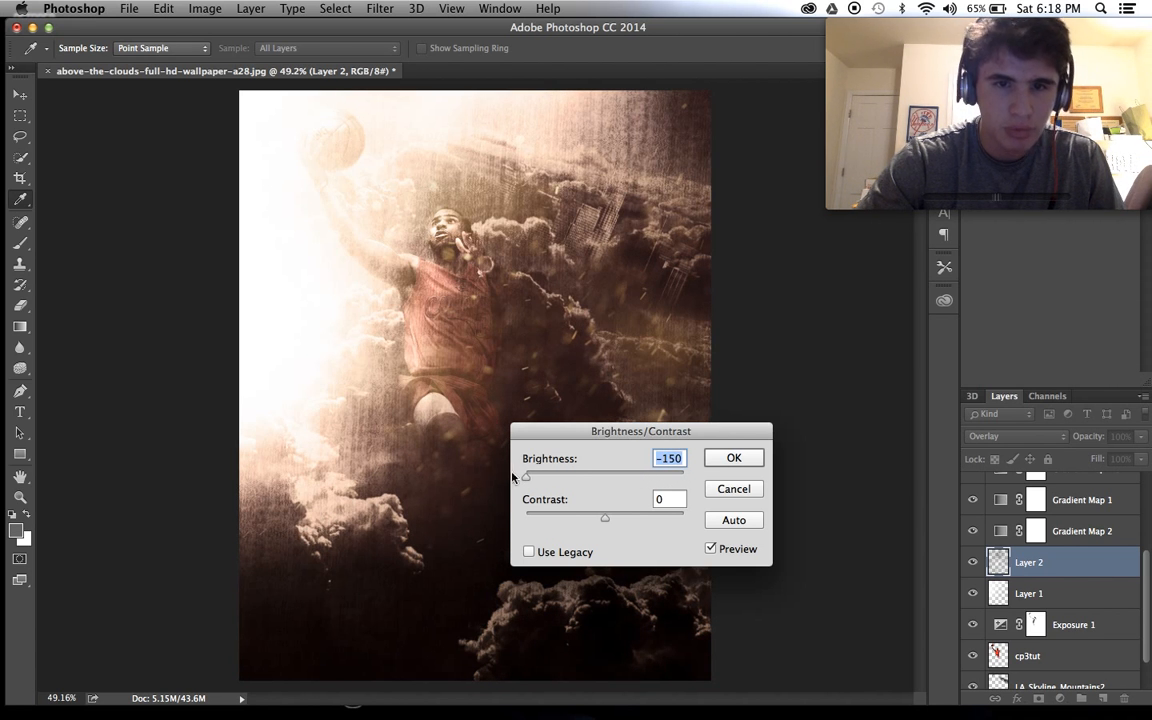
drag(630, 477, 621, 479)
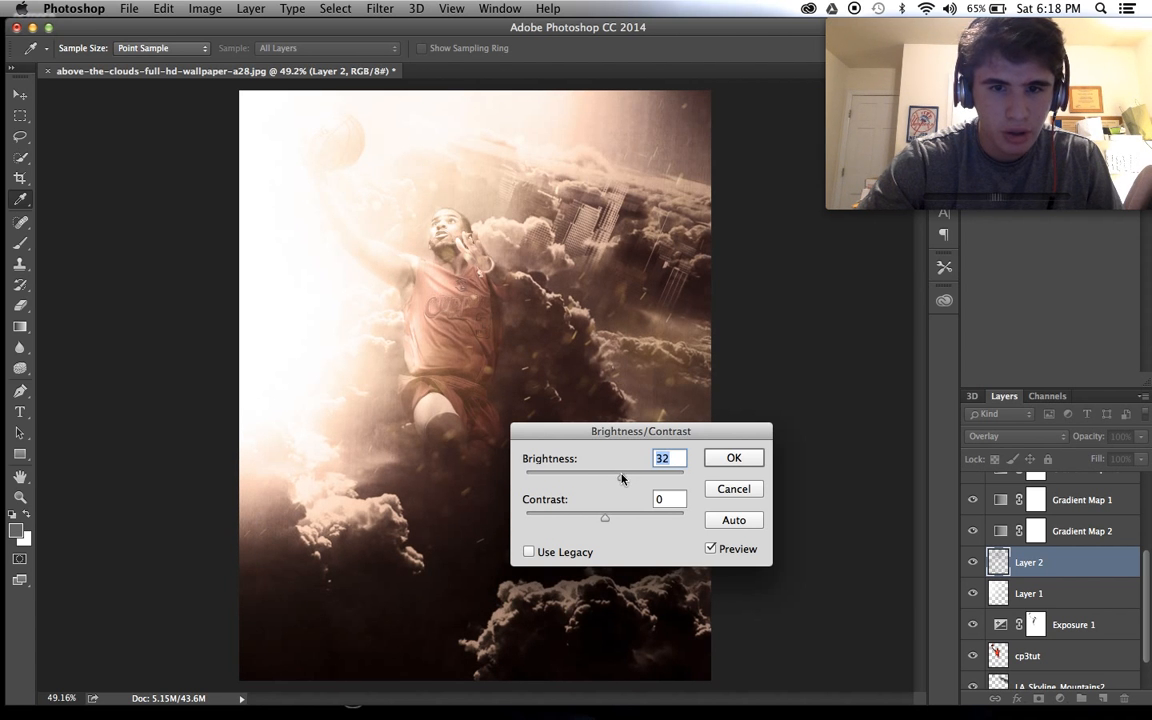
click(735, 458)
key(b)
Set the blend mode of Layer 2 back to Normal
scroll(475, 385, down, 2)
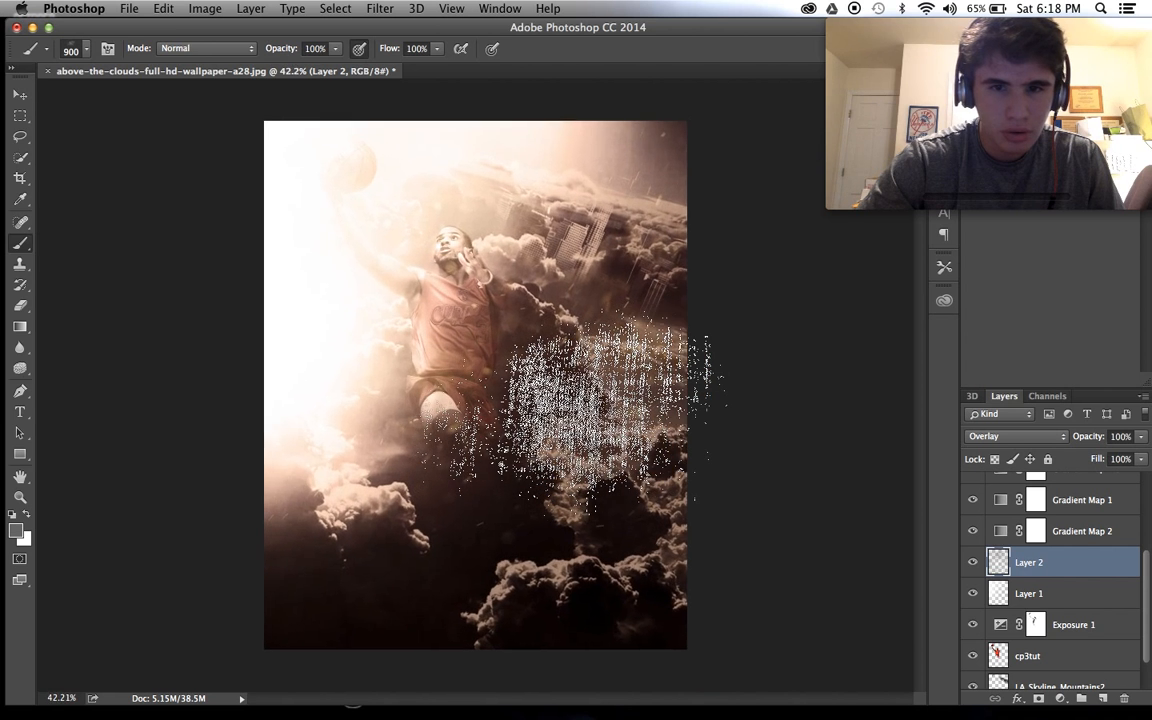
click(1043, 441)
click(985, 260)
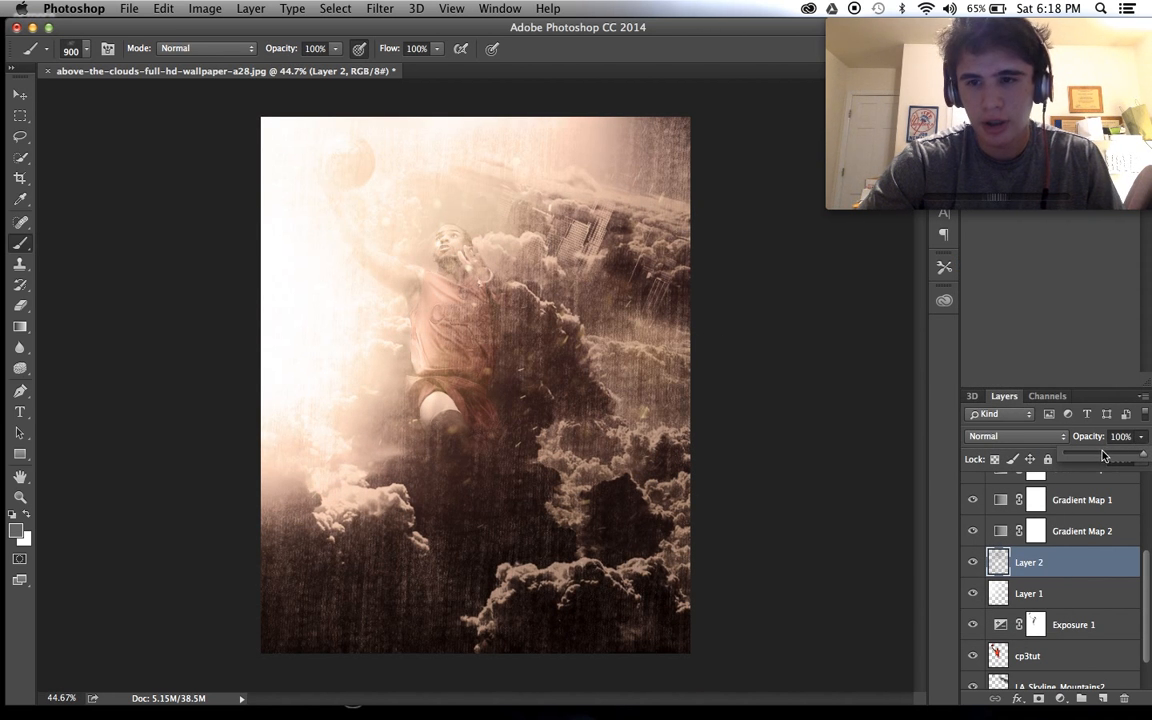
Try lowering the opacity of Layer 2 to 37%
drag(1105, 455, 1101, 456)
scroll(475, 385, up, 2)
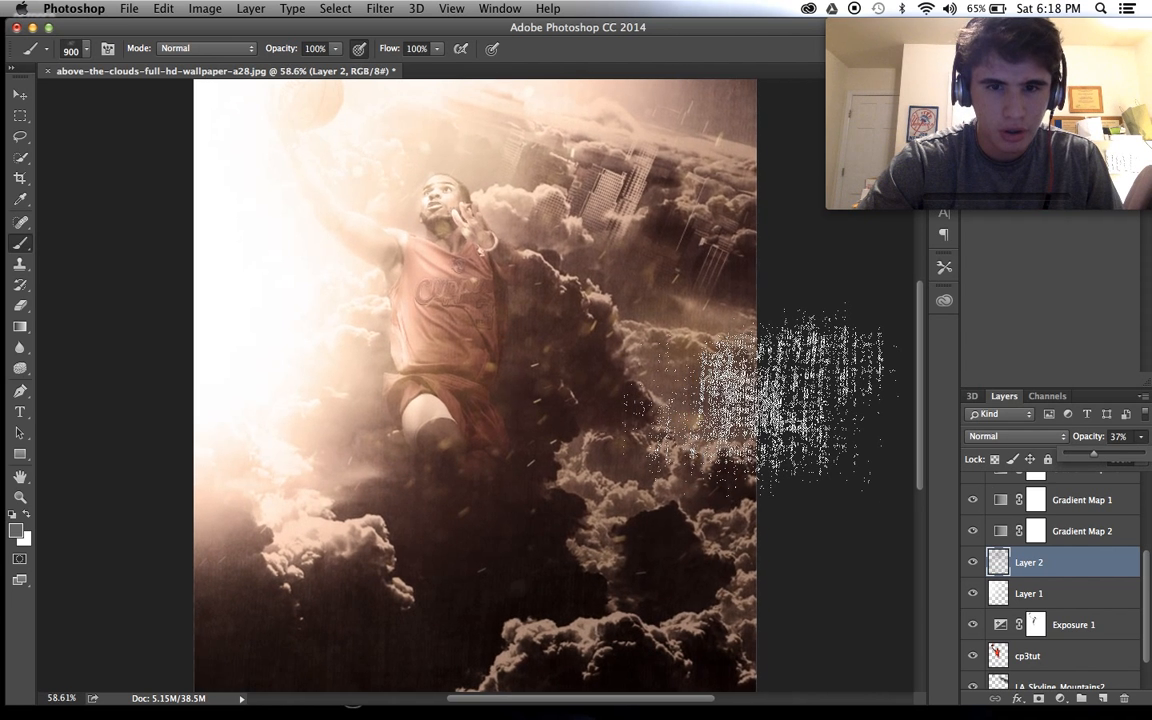
drag(1101, 456, 1097, 469)
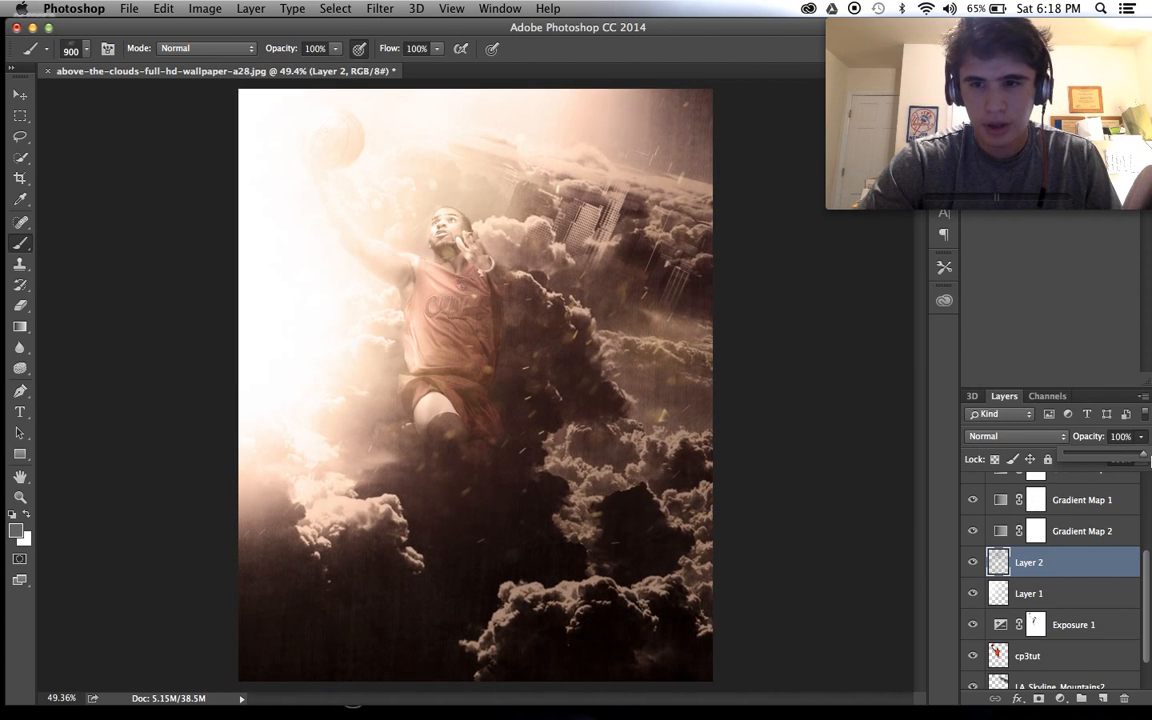
Set the blend mode of Layer 2 to Overlay and inspect the grunge texture up close on the jersey and skyline
click(1015, 436)
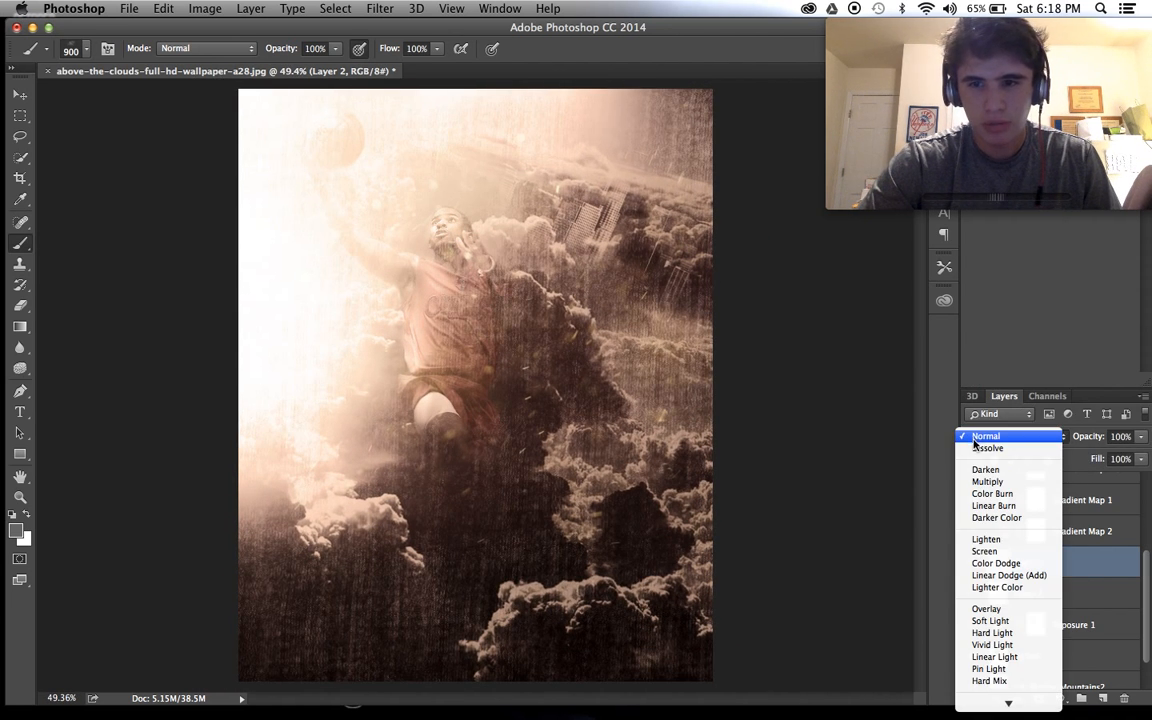
click(986, 609)
scroll(451, 362, up, 10)
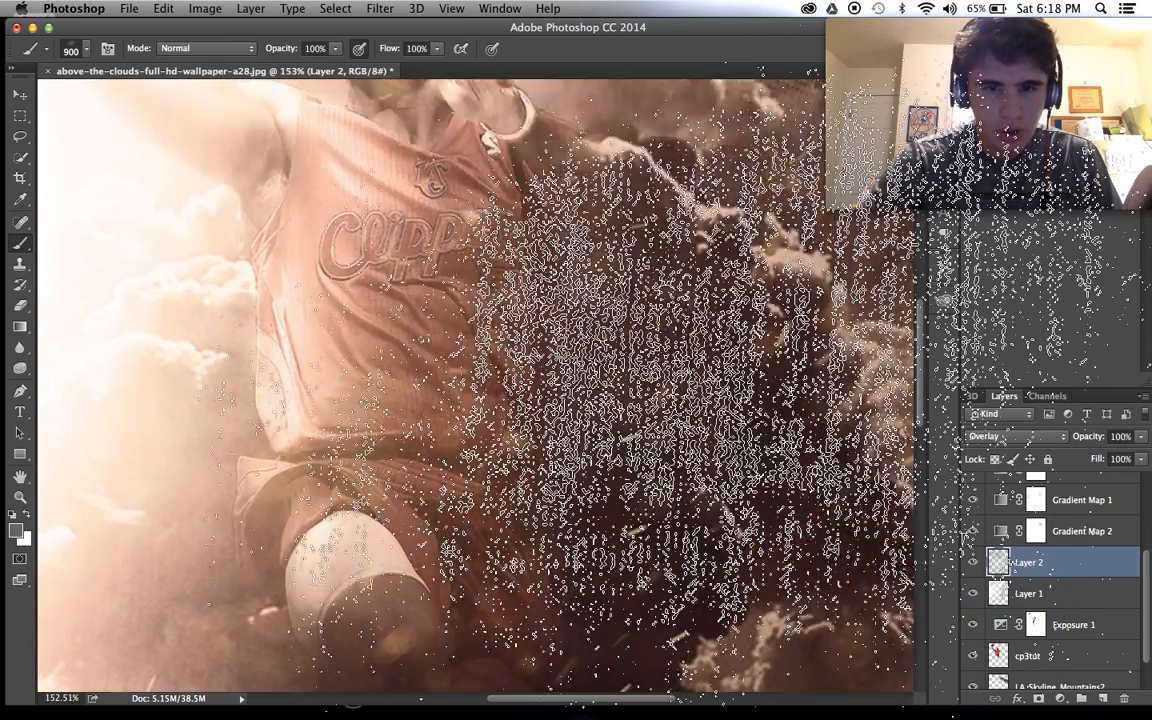
scroll(475, 385, up, 10)
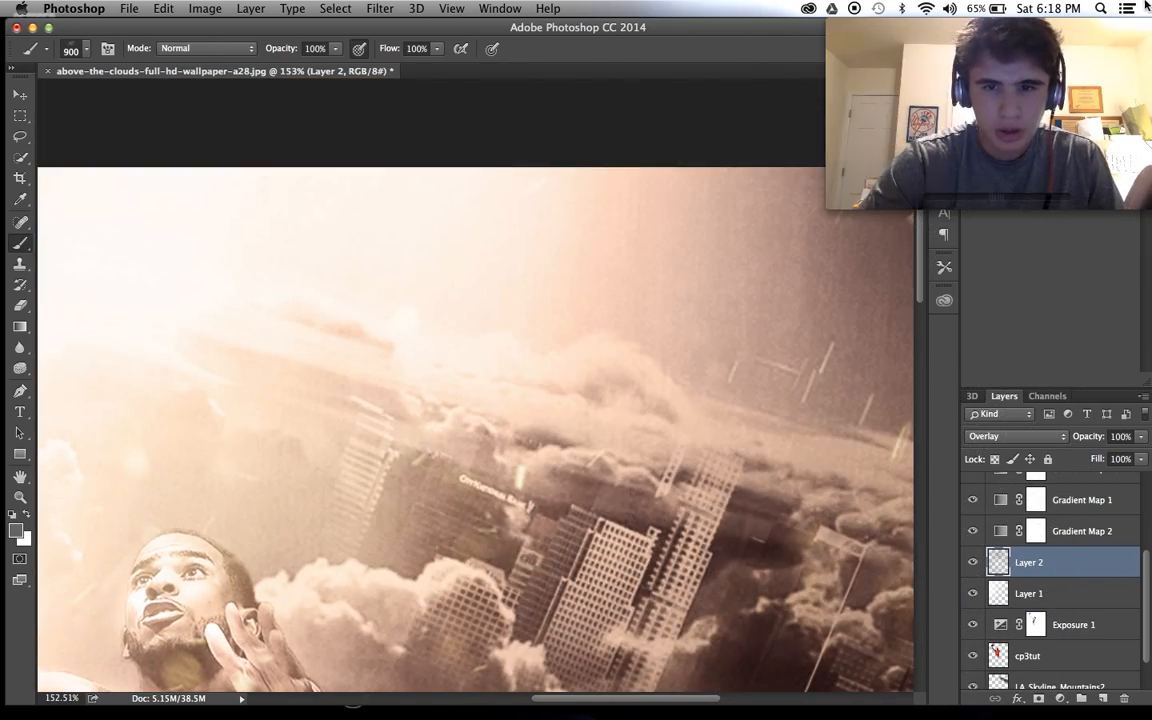
scroll(475, 370, down, 5)
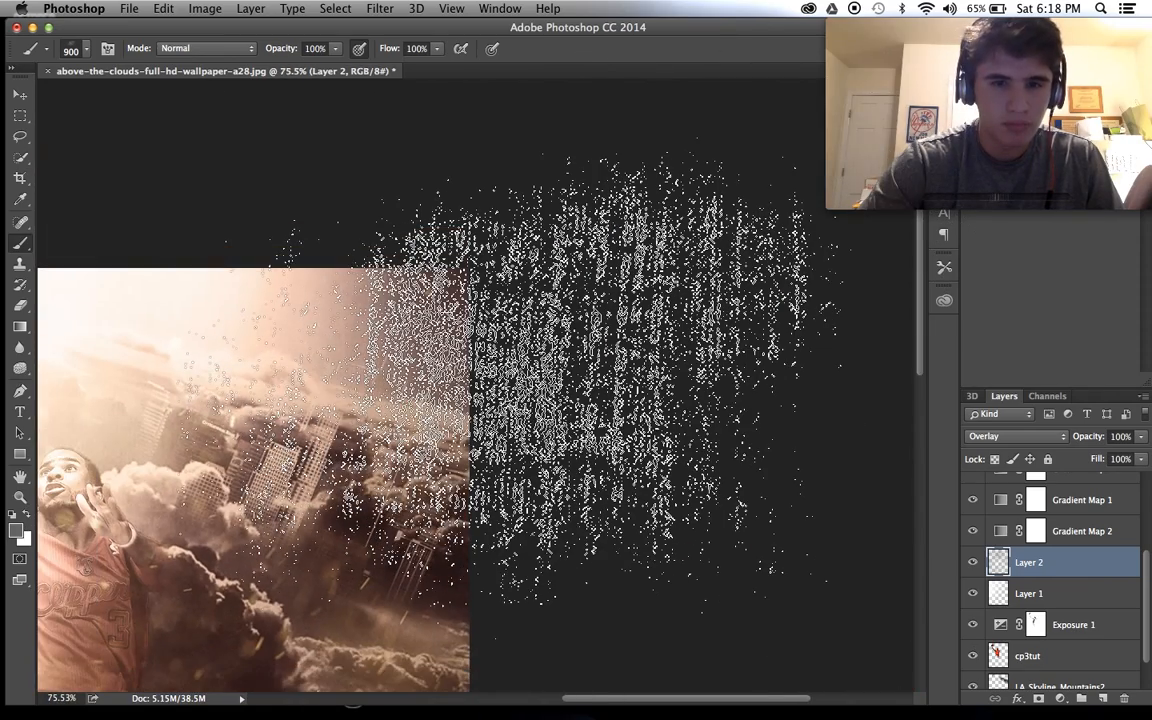
scroll(475, 380, down, 3)
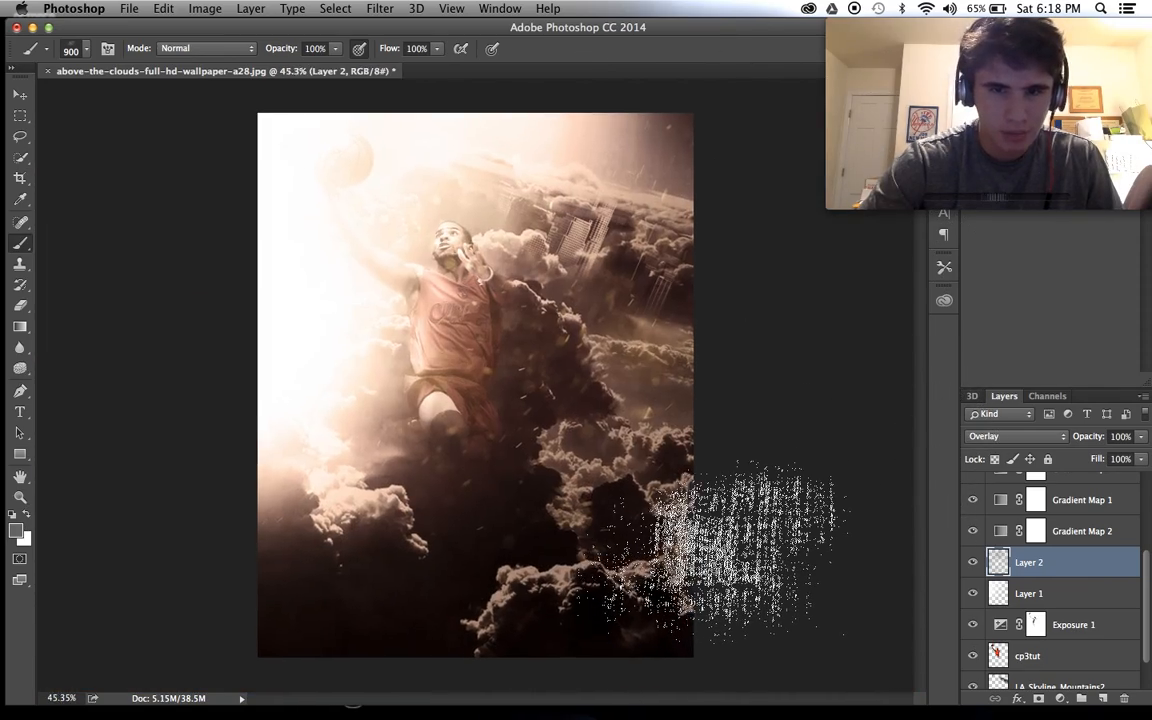
Toggle the visibility of Layer 2 to compare the poster with and without the grunge texture
scroll(475, 385, up, 1)
click(972, 563)
click(972, 563)
click(972, 563)
click(972, 563)
scroll(475, 385, down, 2)
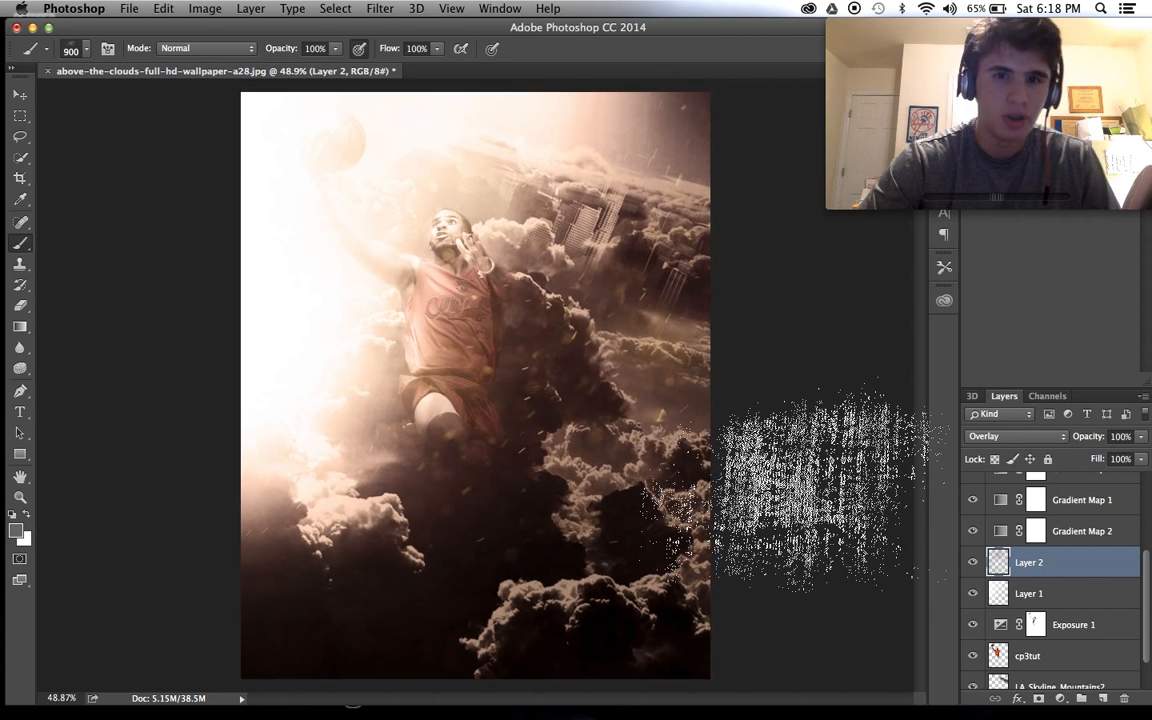
scroll(475, 385, up, 2)
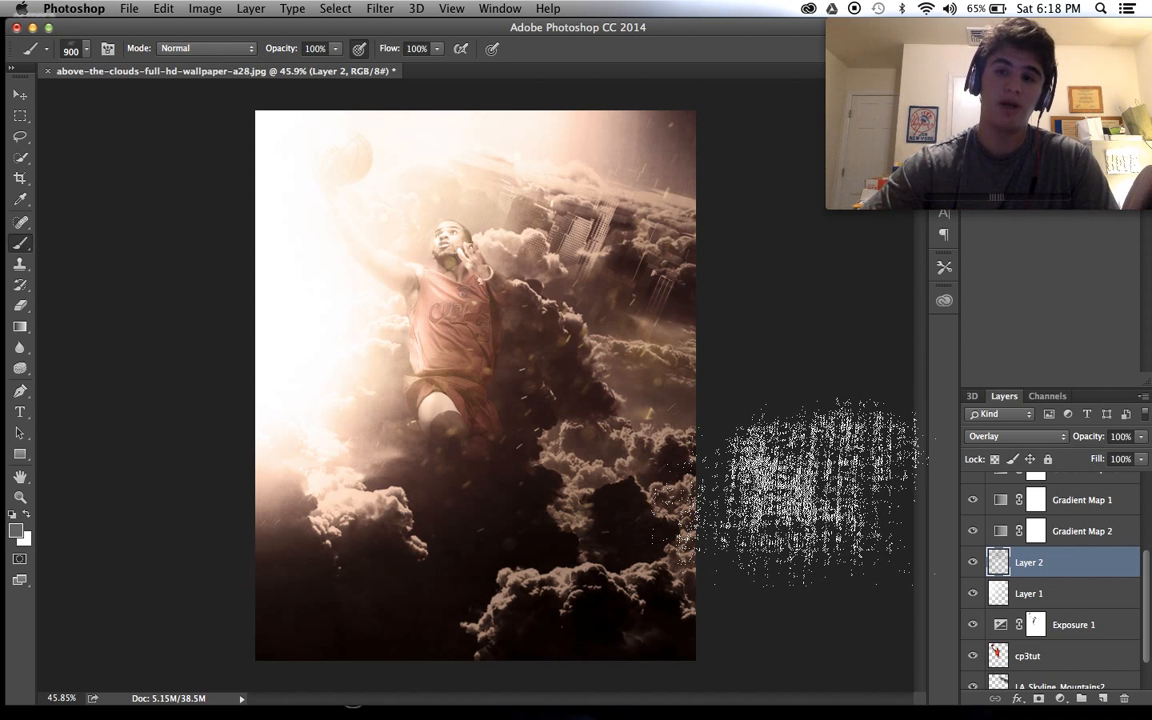
click(19, 95)
scroll(412, 322, up, 2)
scroll(412, 322, down, 2)
scroll(411, 321, up, 3)
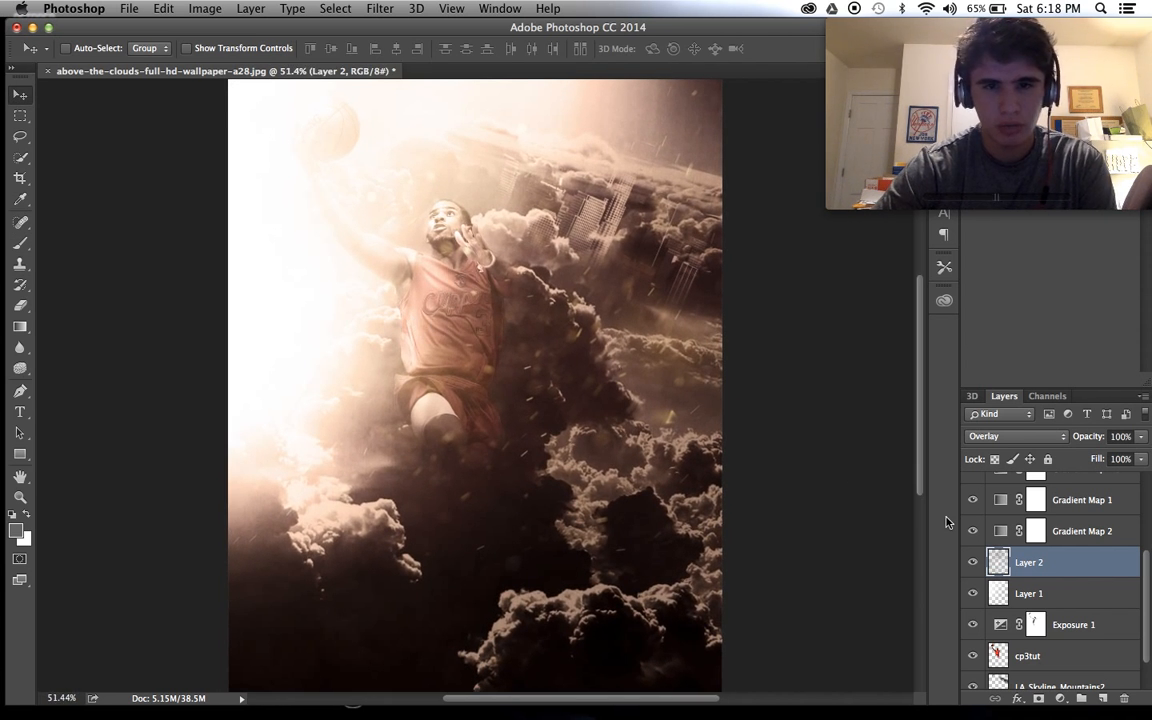
Create a new layer above Layer 2 and choose the 1696 px dry paint-stroke brush
click(1103, 699)
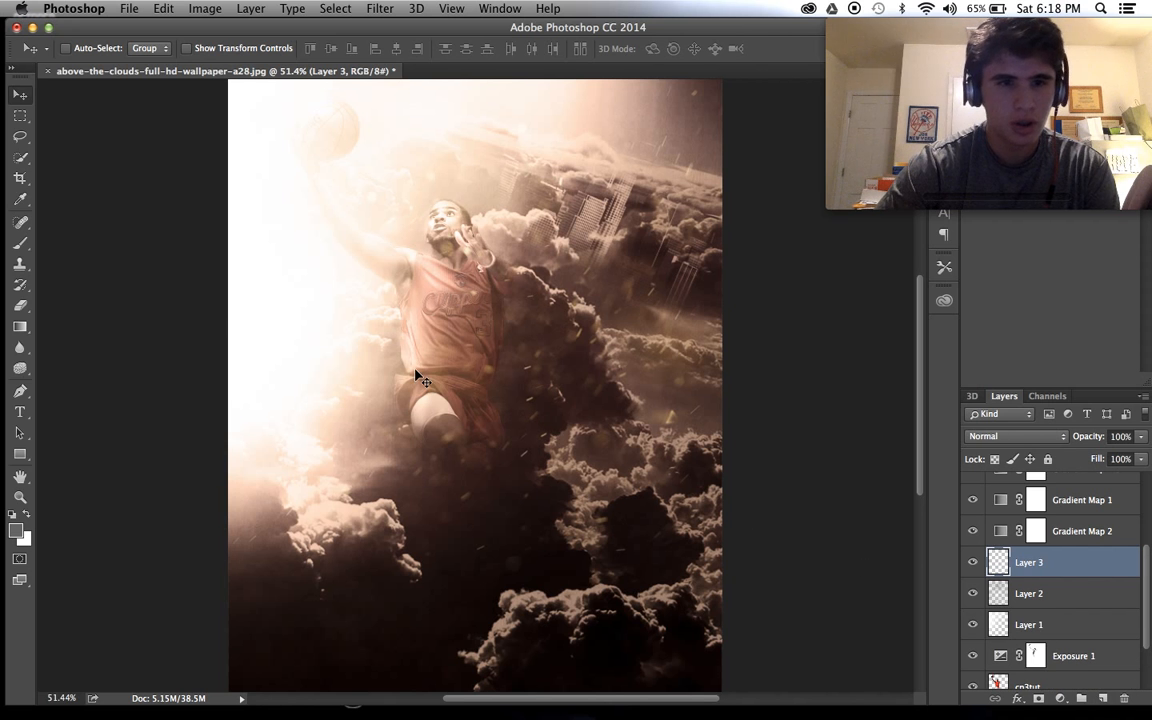
click(19, 245)
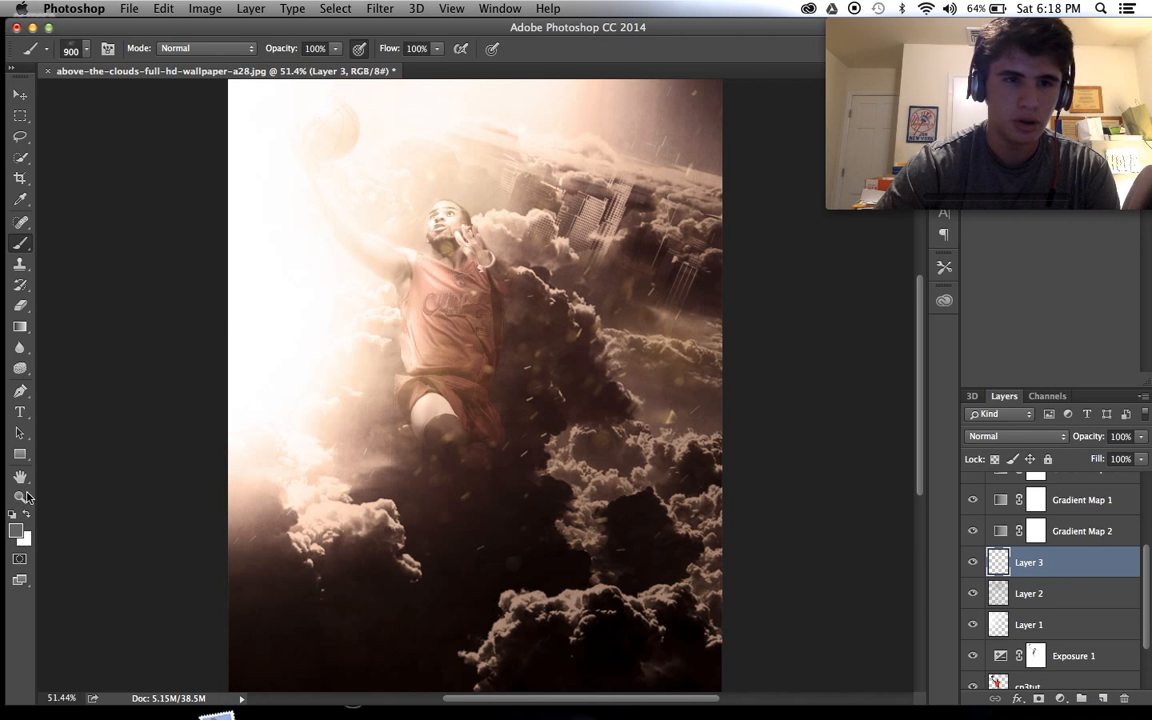
click(85, 50)
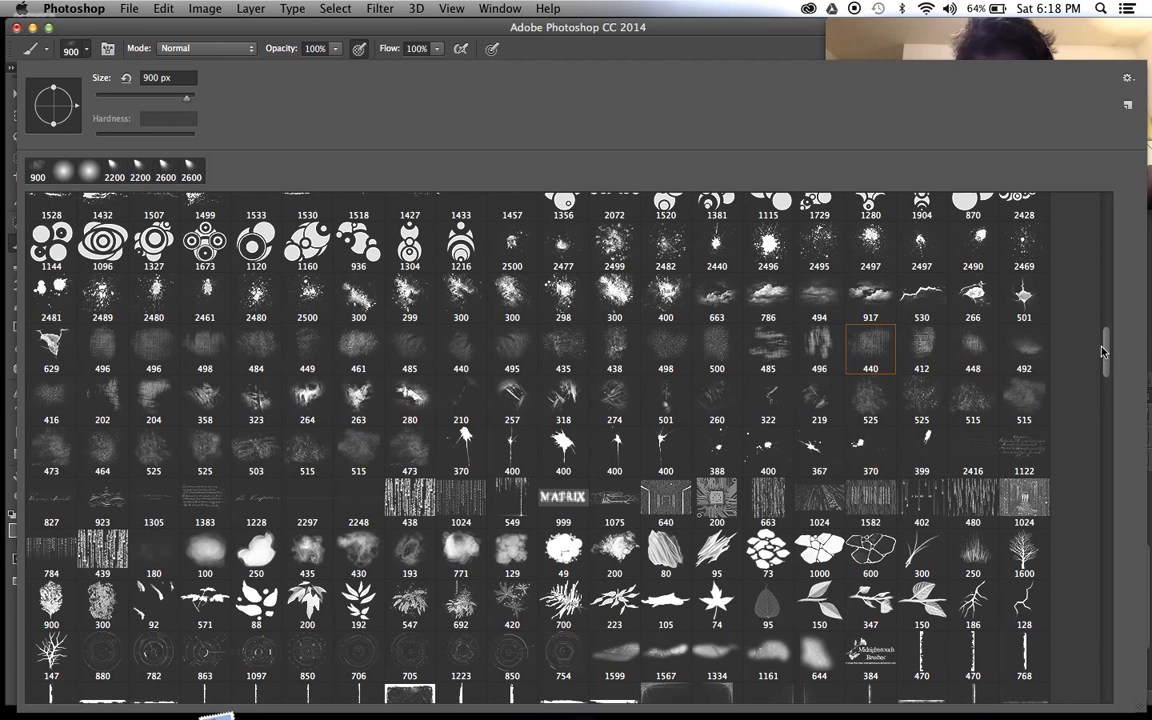
drag(1104, 350, 1106, 704)
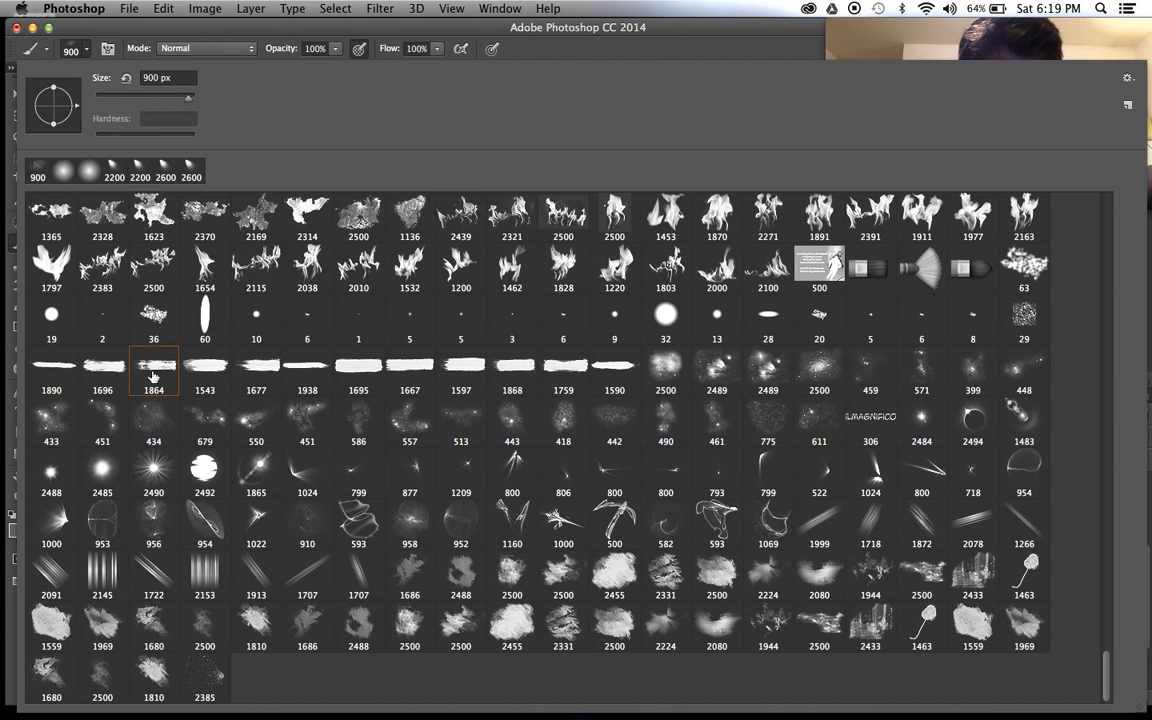
key(Return)
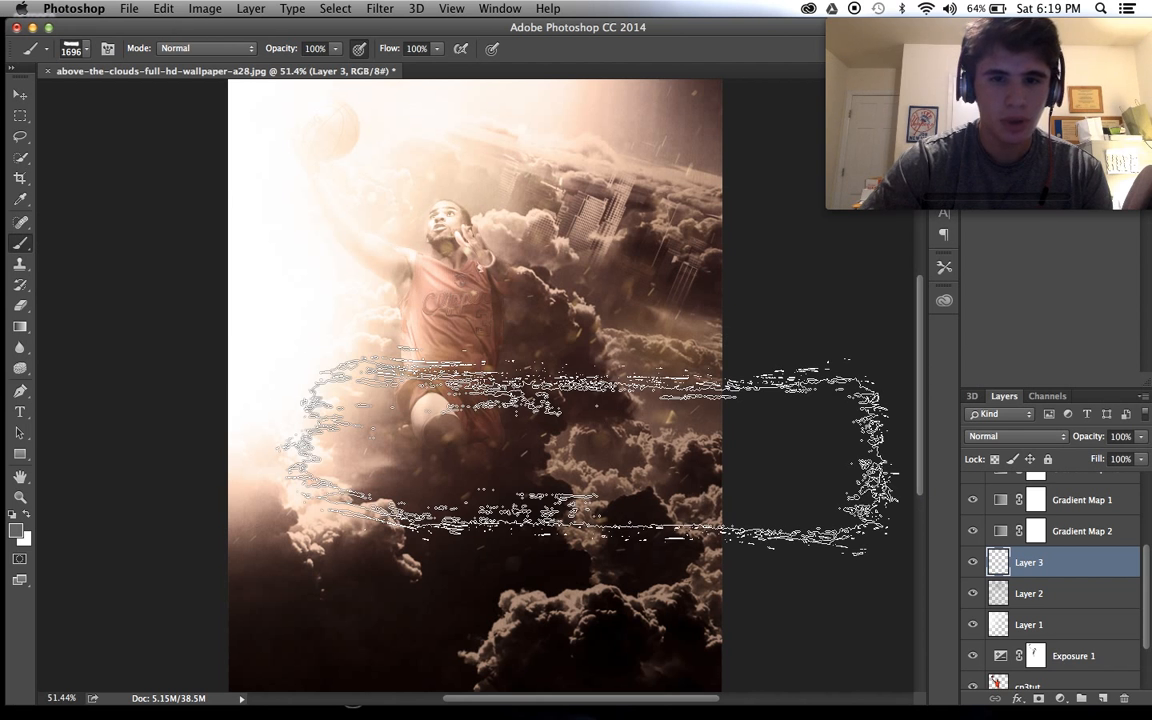
Set the paint-stroke brush tip to a 35° angle, 32% roundness and a size of 2000 px
drag(907, 47, 852, 332)
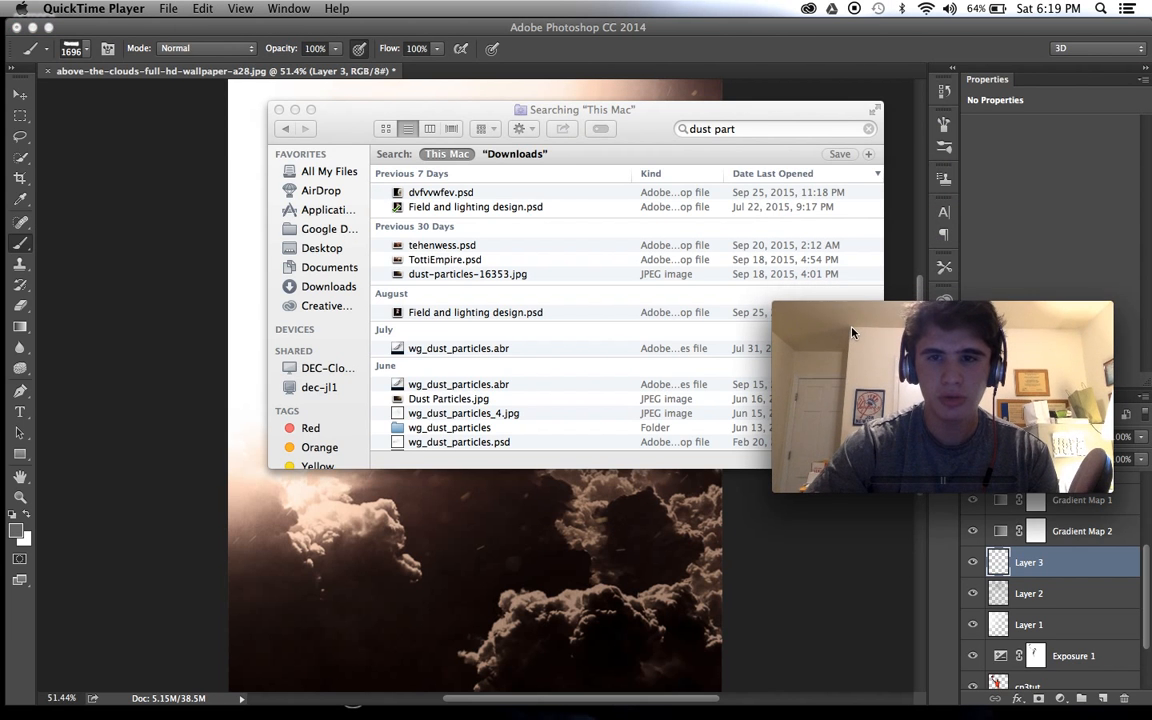
click(921, 134)
click(944, 123)
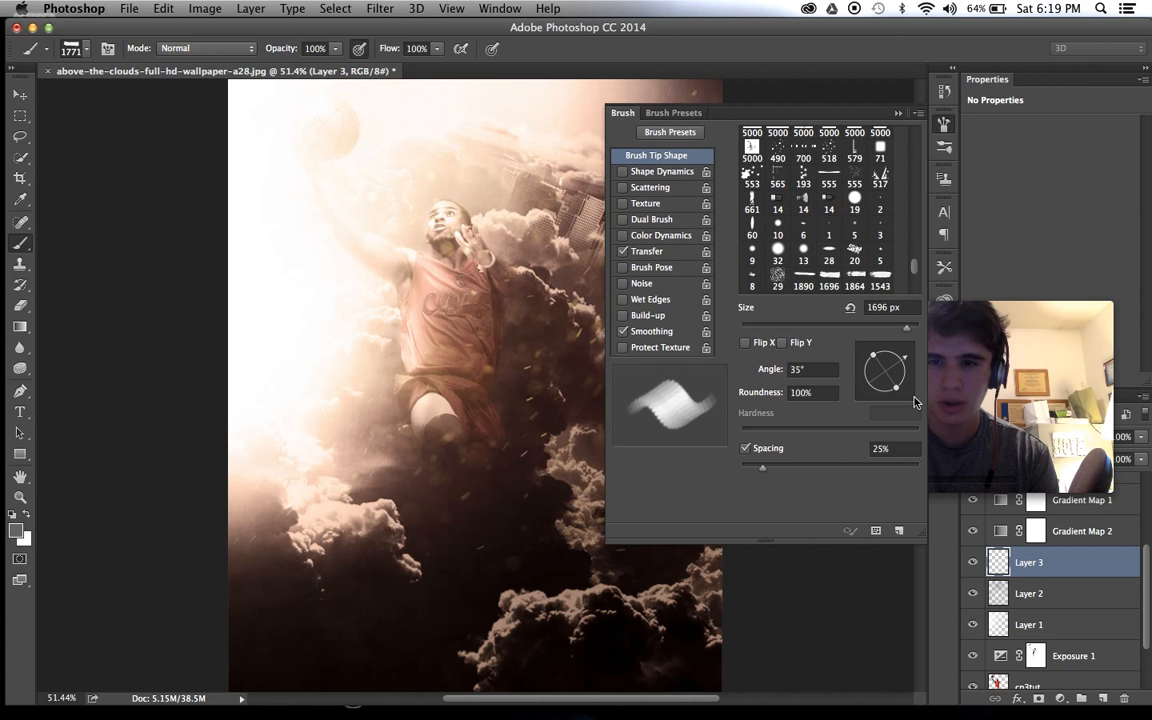
click(938, 148)
scroll(580, 500, down, 2)
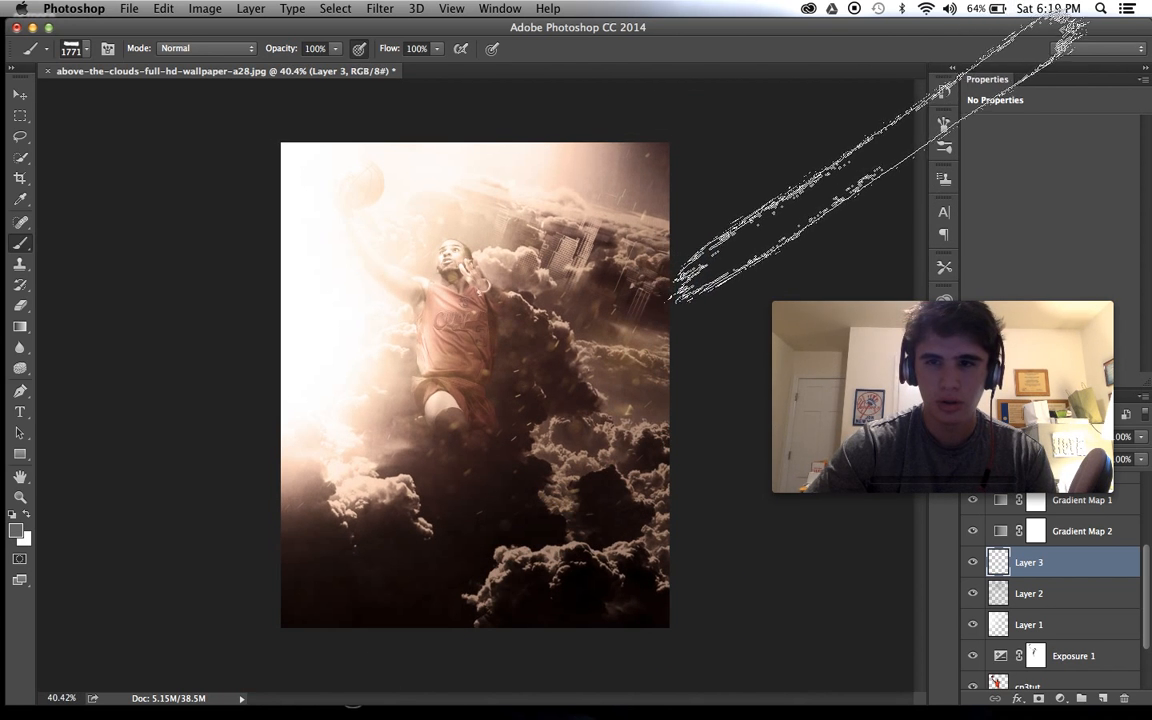
click(943, 124)
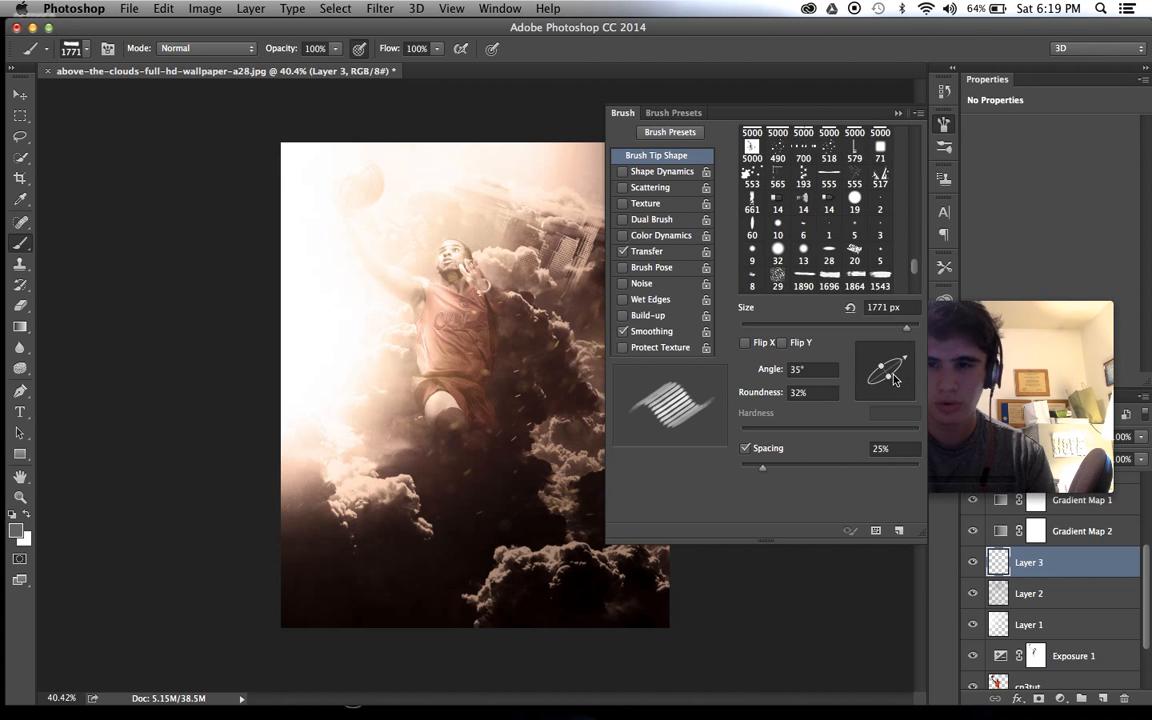
click(931, 150)
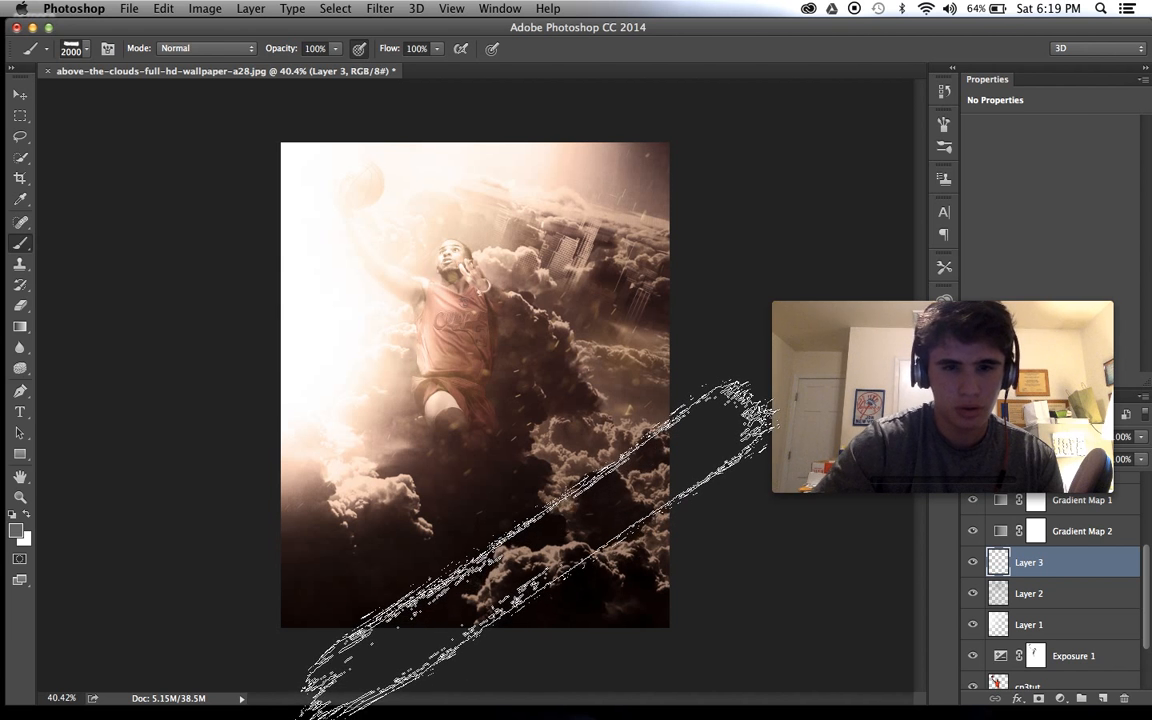
Paint a diagonal gray brush-stroke band across the poster's lower-right corner on Layer 3
drag(585, 546, 720, 572)
key(ctrl+0)
drag(950, 400, 1008, 116)
click(1011, 312)
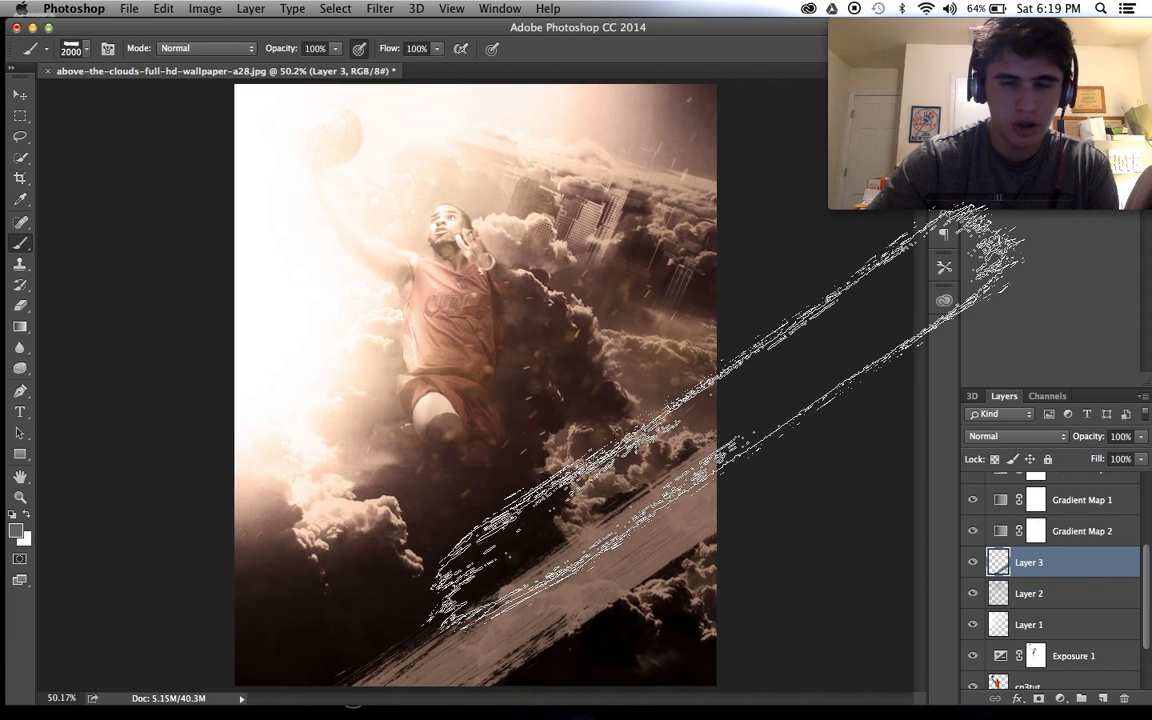
scroll(740, 415, down, 1)
Make white the foreground color and draw an empty paragraph text box across the basketball player
click(26, 514)
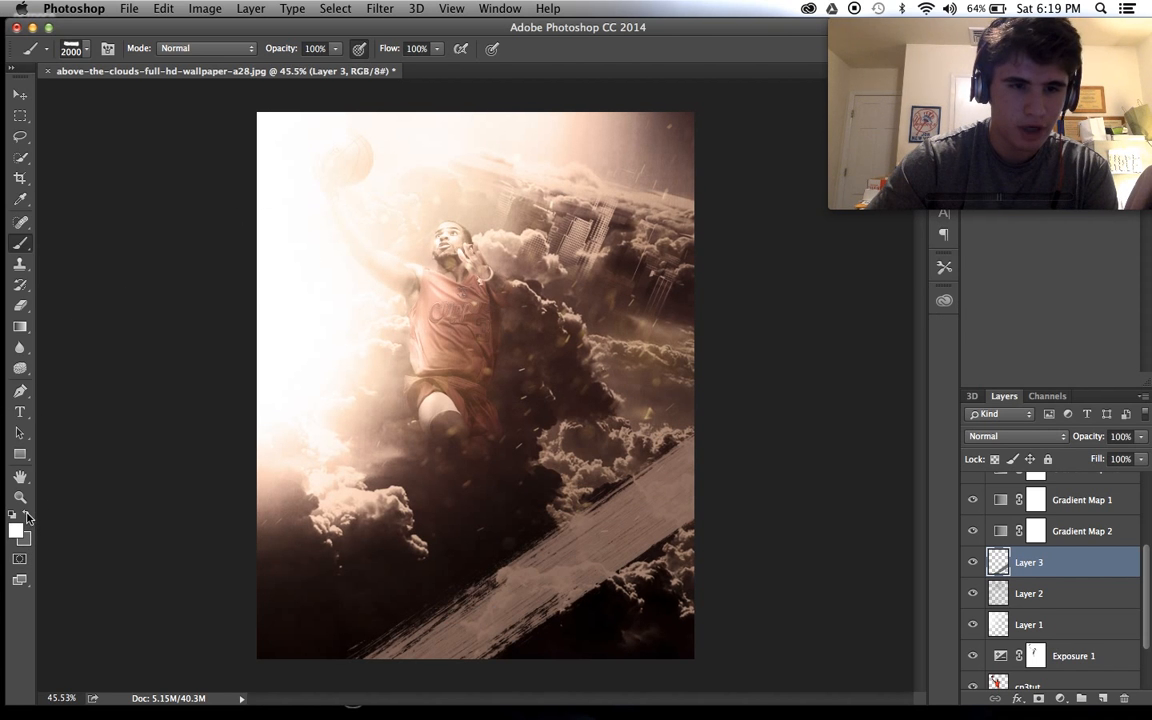
click(19, 411)
drag(278, 204, 605, 398)
text(C)
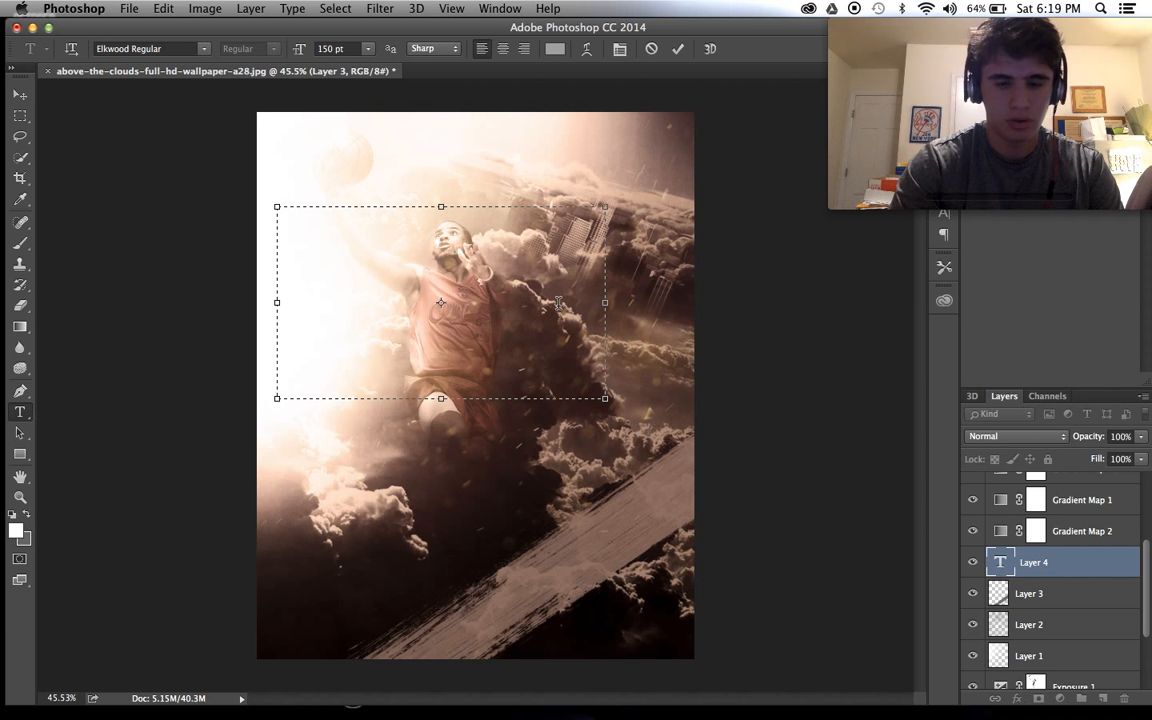
key(BackSpace)
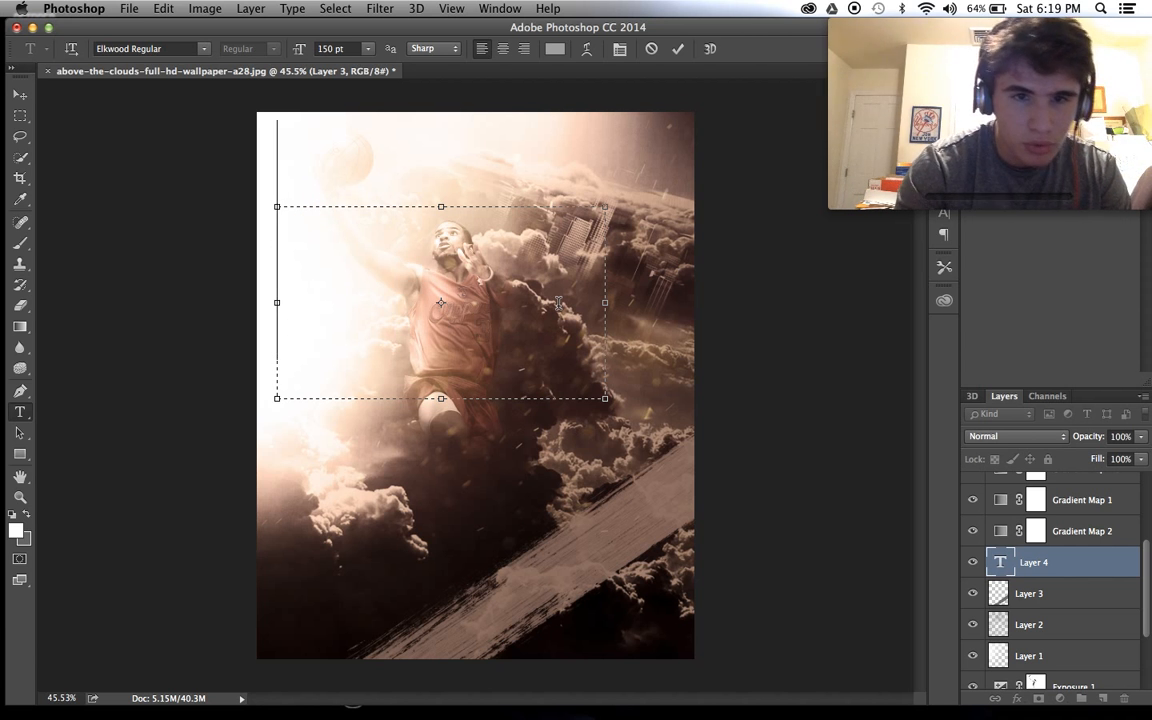
Set the text font to EagleSans-Bold Bold and the font size to 72 pt
click(204, 48)
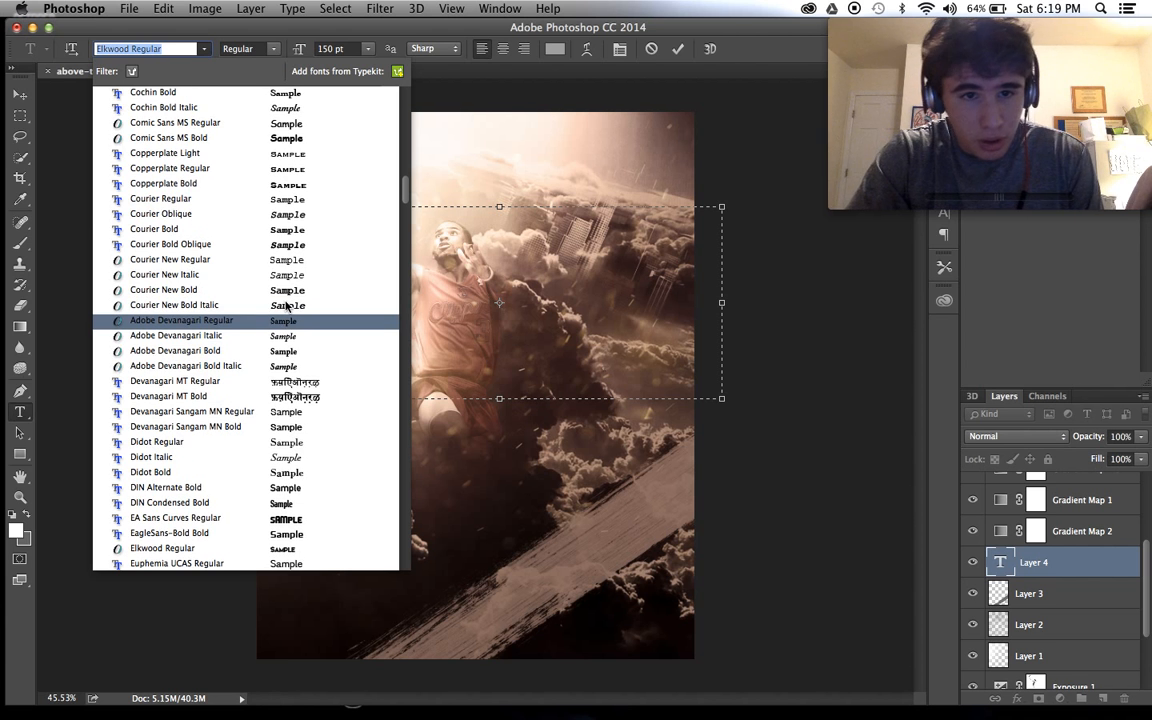
scroll(293, 197, up, 5)
scroll(293, 197, up, 10)
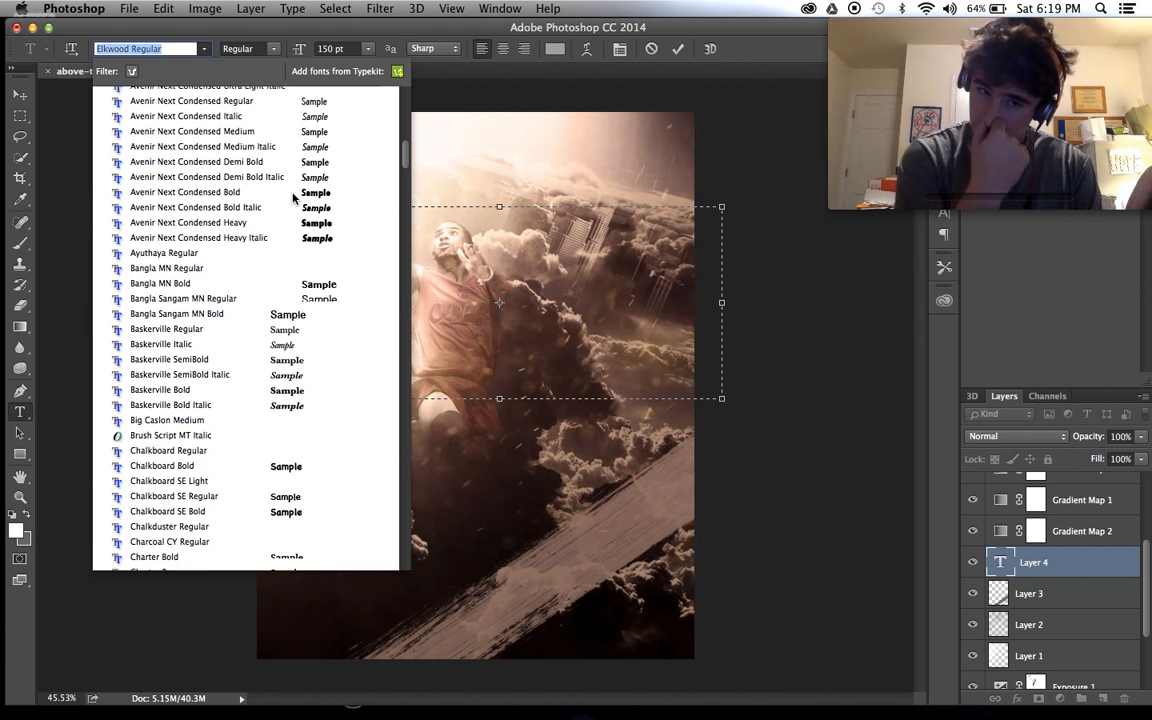
scroll(293, 197, up, 5)
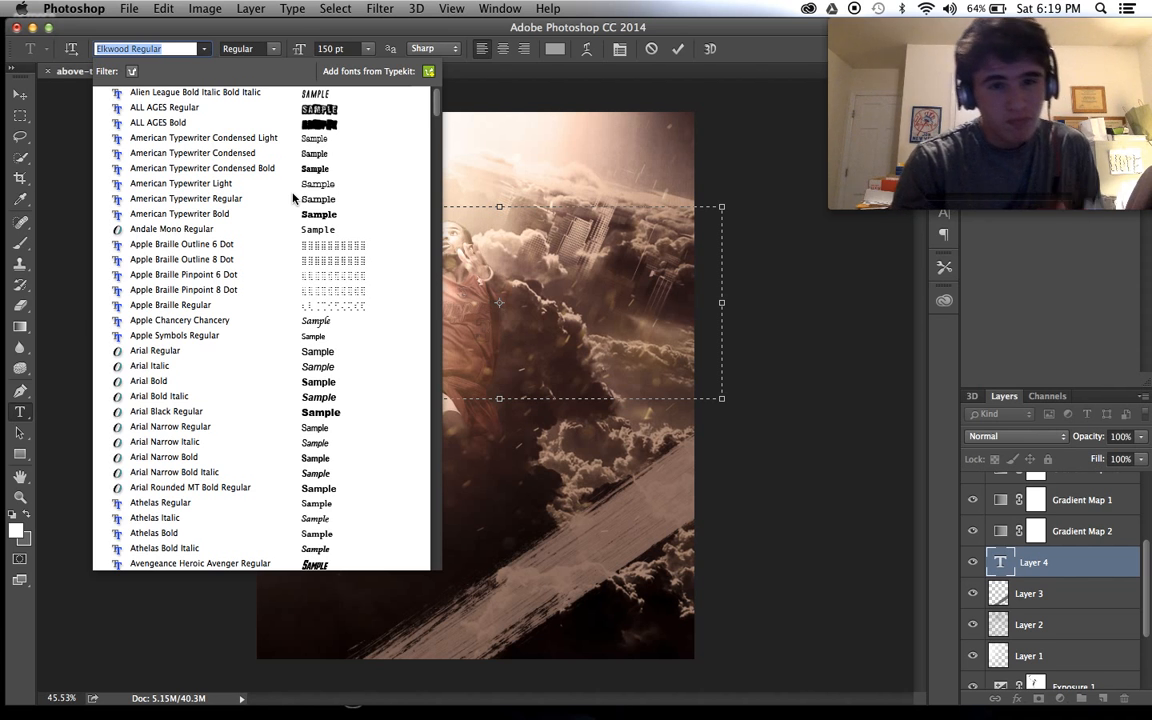
scroll(351, 359, down, 5)
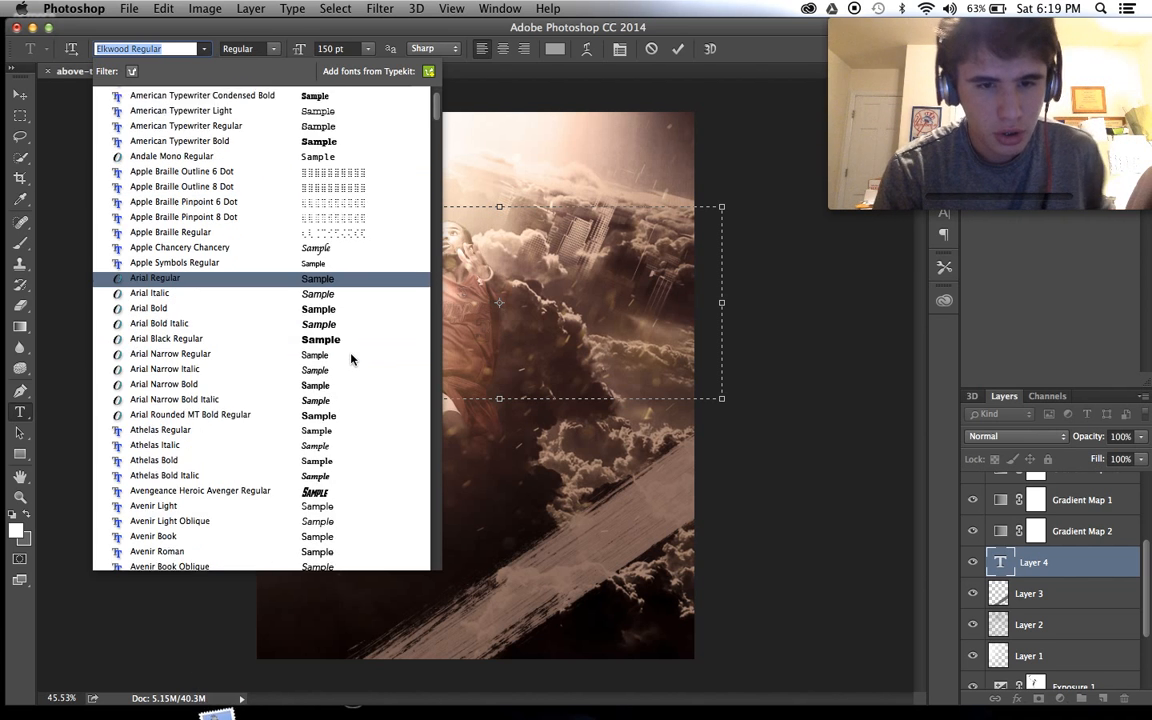
scroll(333, 413, down, 7)
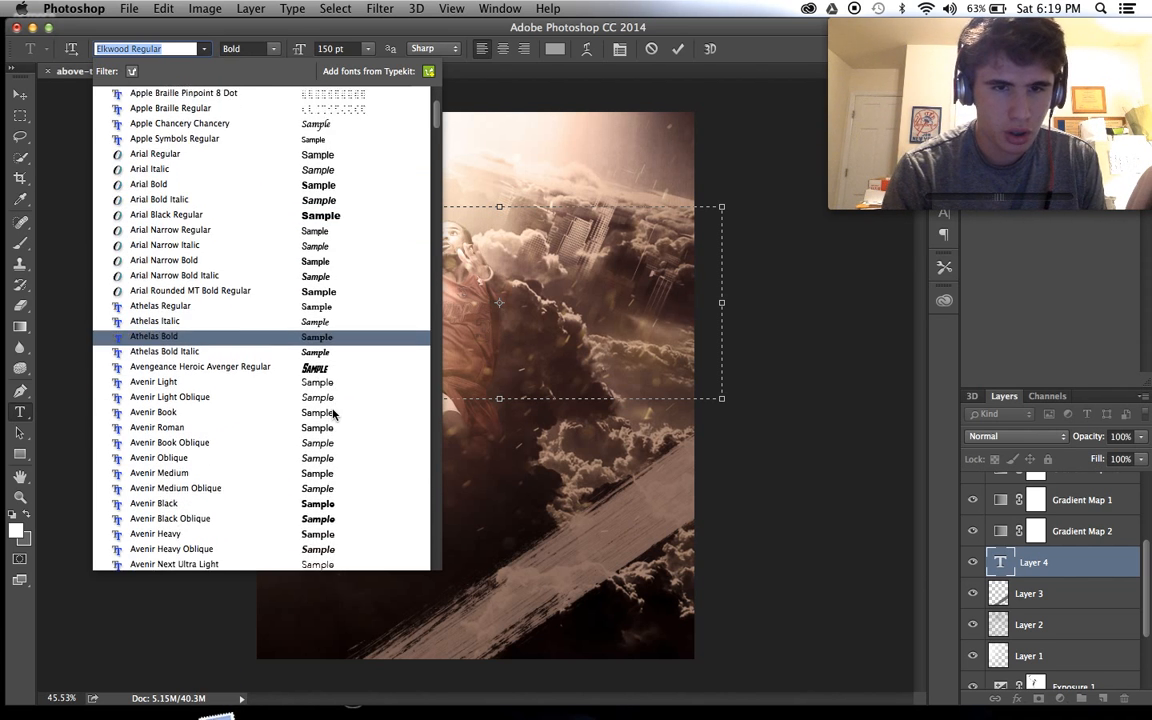
scroll(333, 413, down, 20)
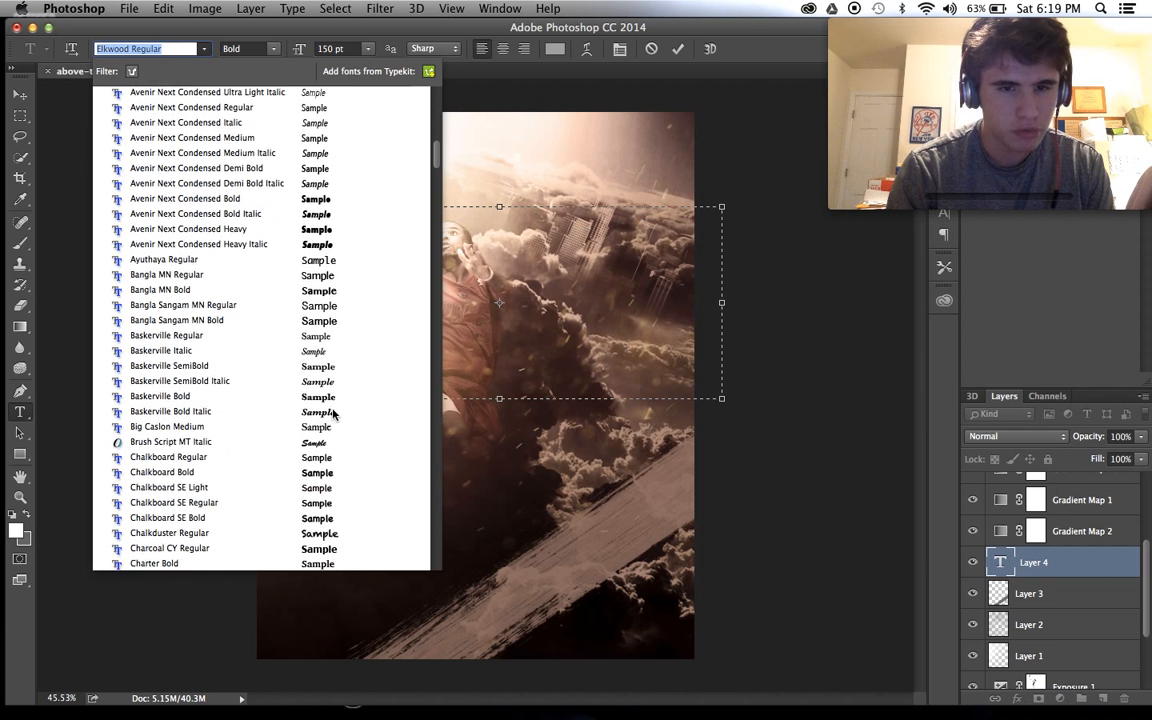
scroll(335, 413, down, 8)
scroll(333, 413, down, 1)
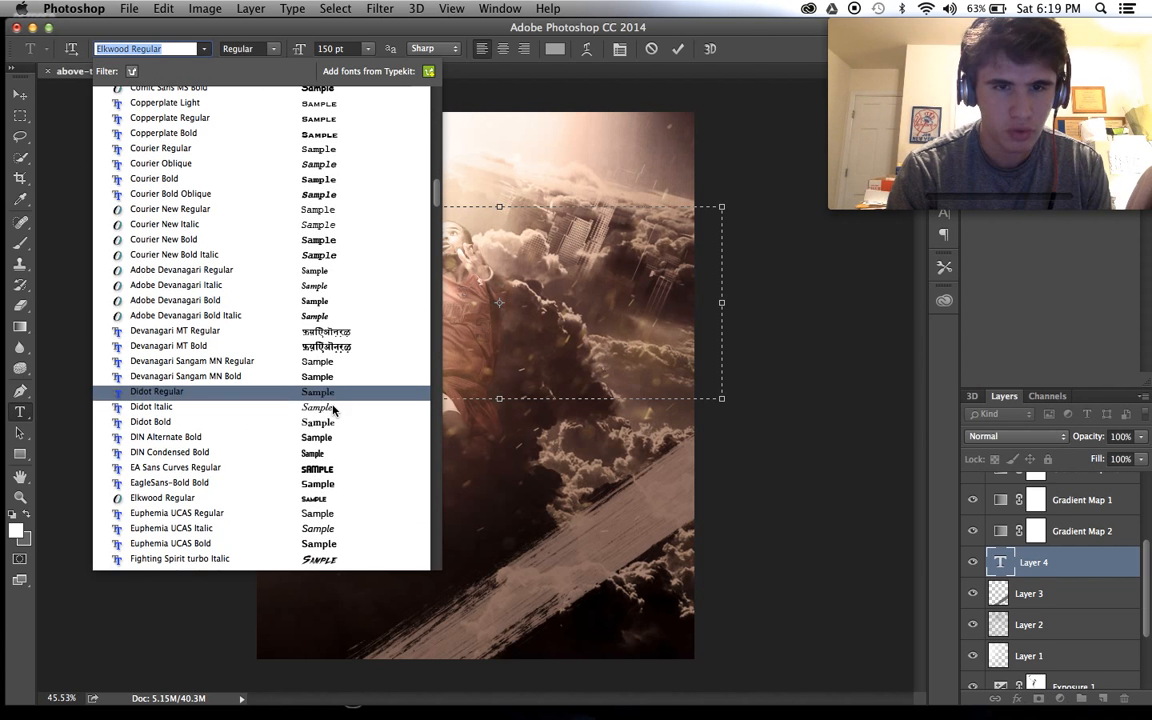
scroll(365, 250, down, 4)
scroll(365, 250, down, 3)
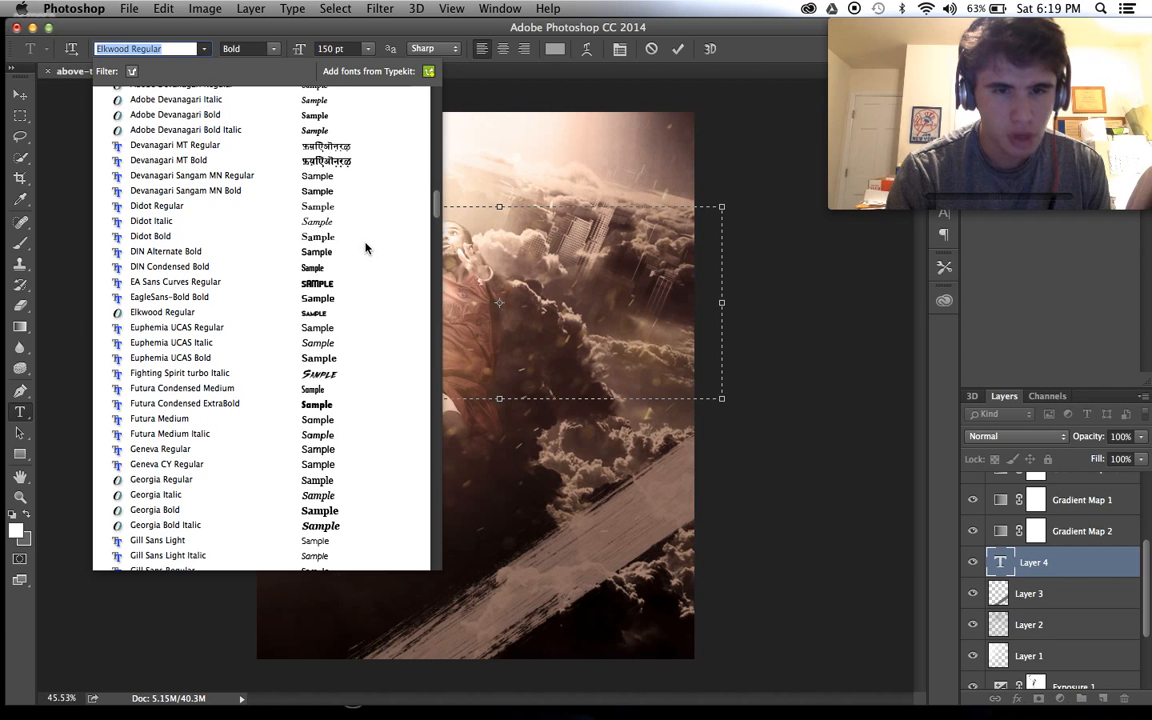
click(341, 305)
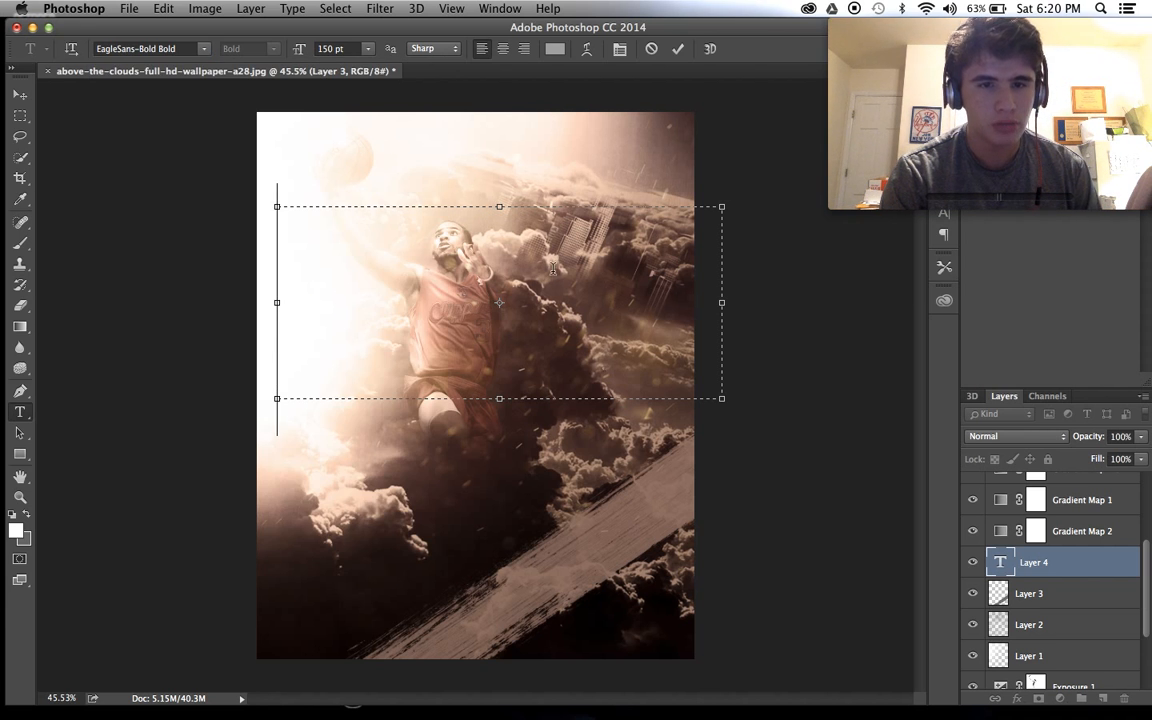
click(368, 49)
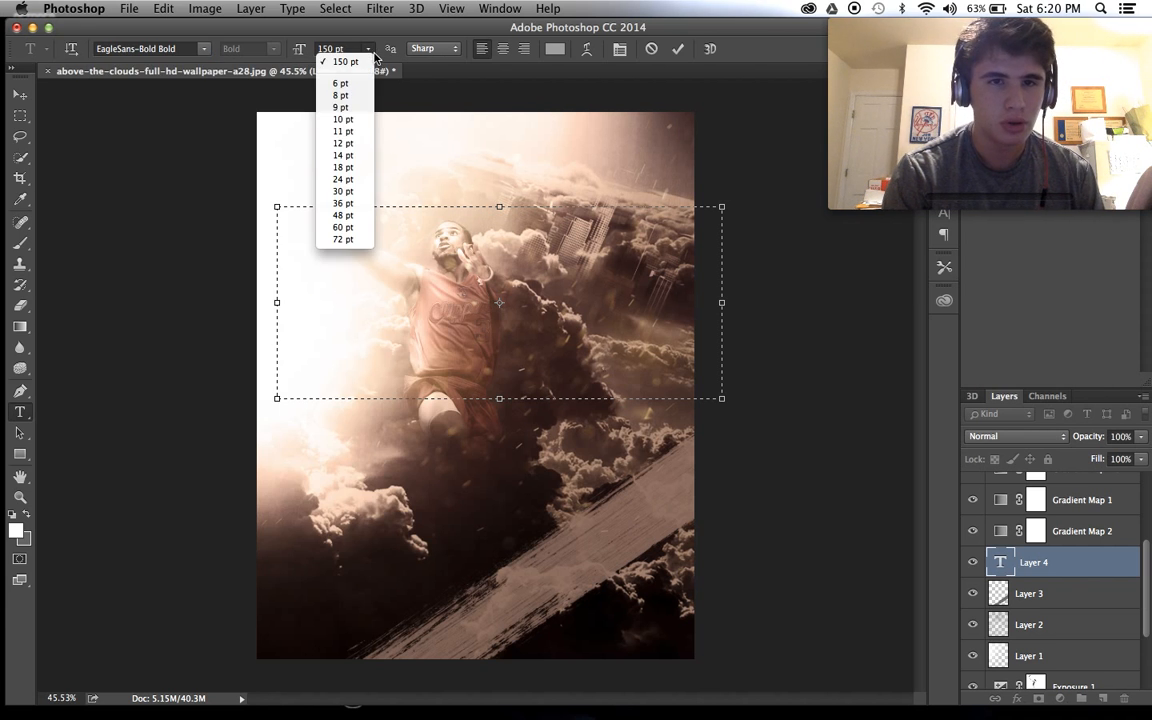
click(343, 239)
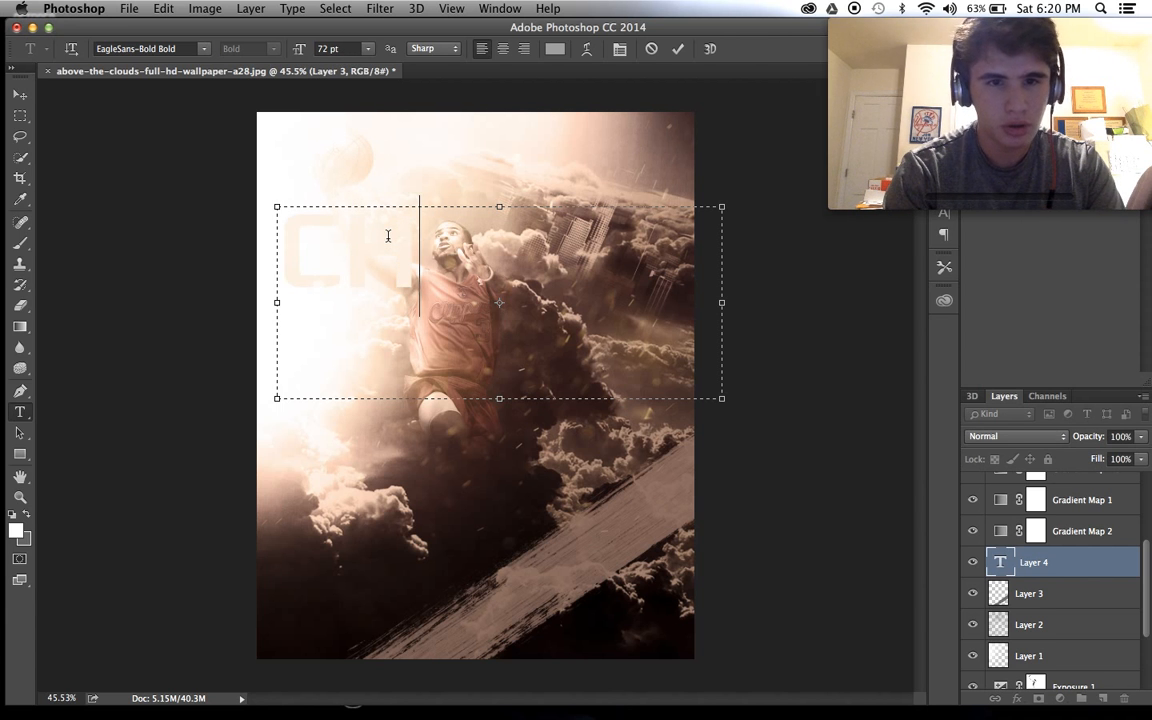
Enter the title CHRIS PAUL in the text box, reducing the word CHRIS to 60 pt
text(EI)
key(BackSpace)
key(BackSpace)
text(R)
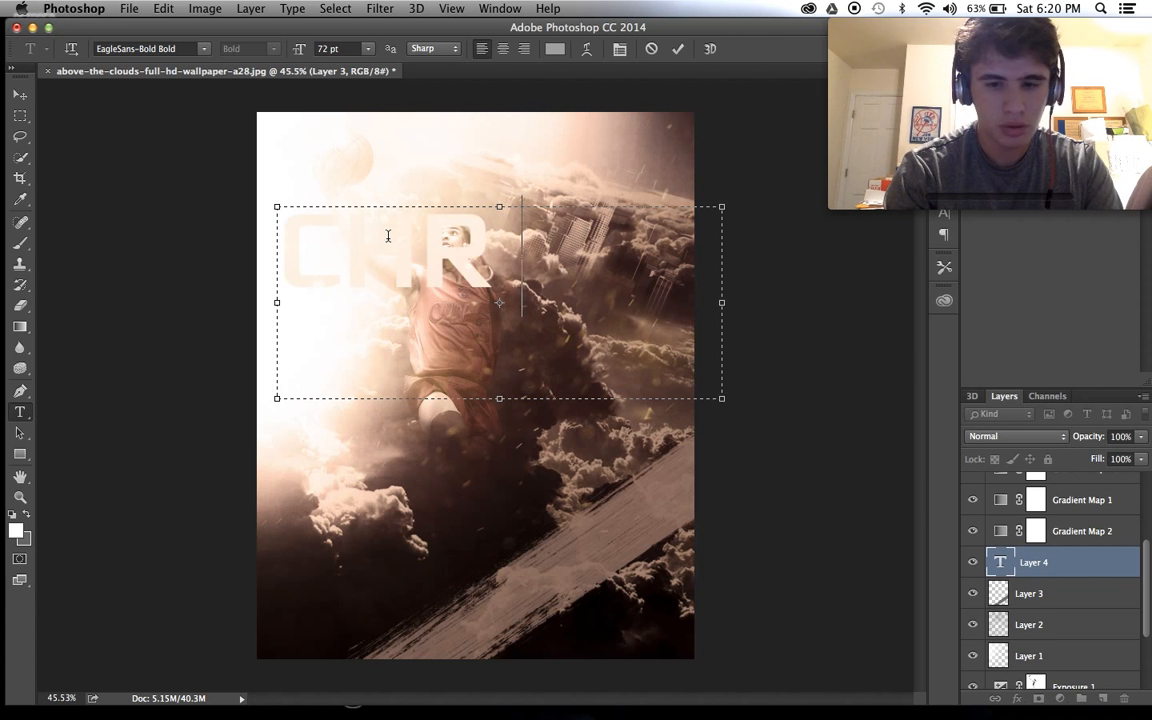
text(IS)
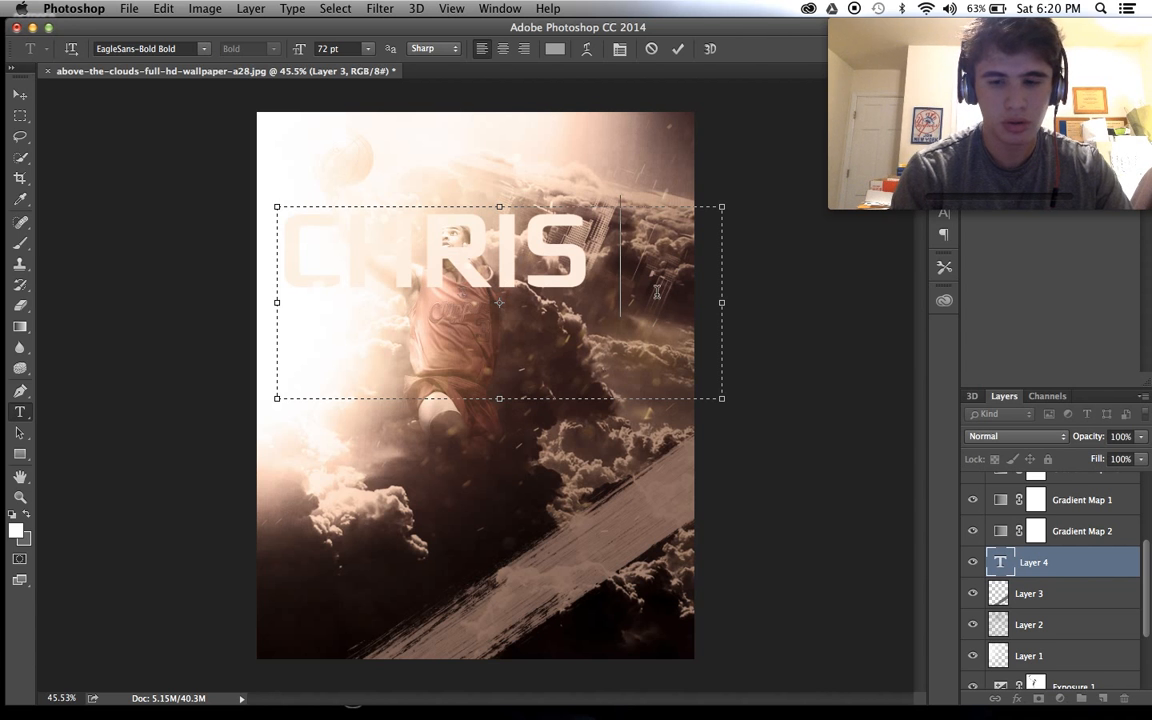
key(super+a)
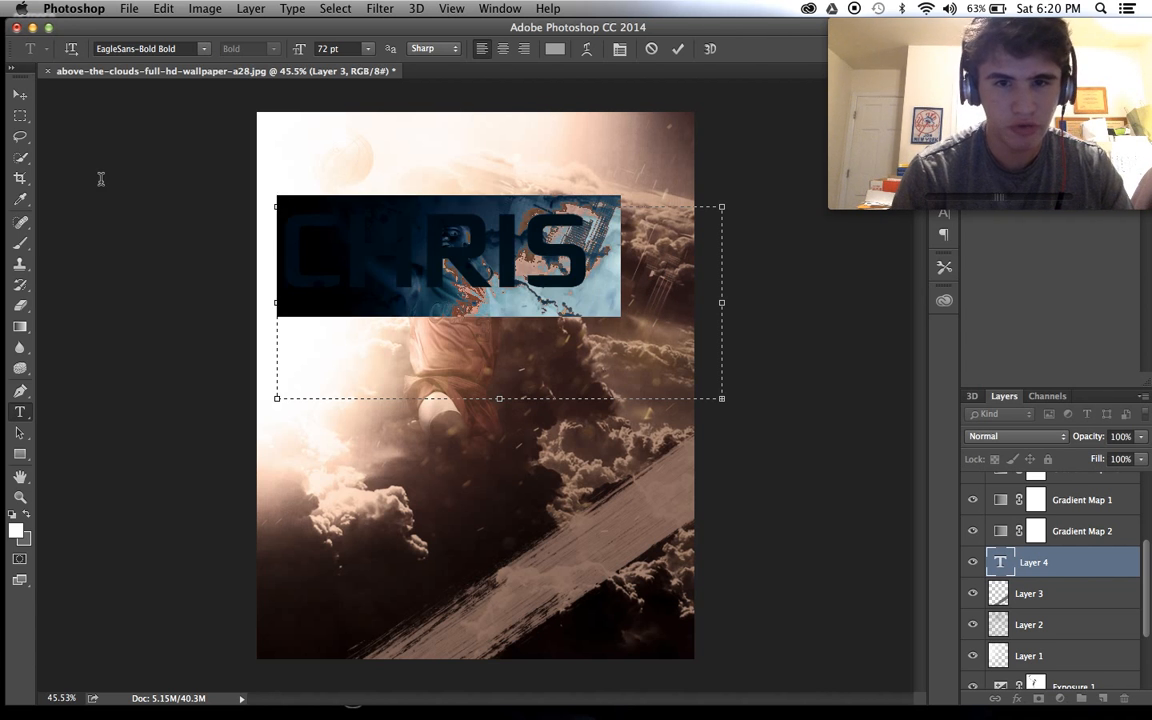
click(362, 48)
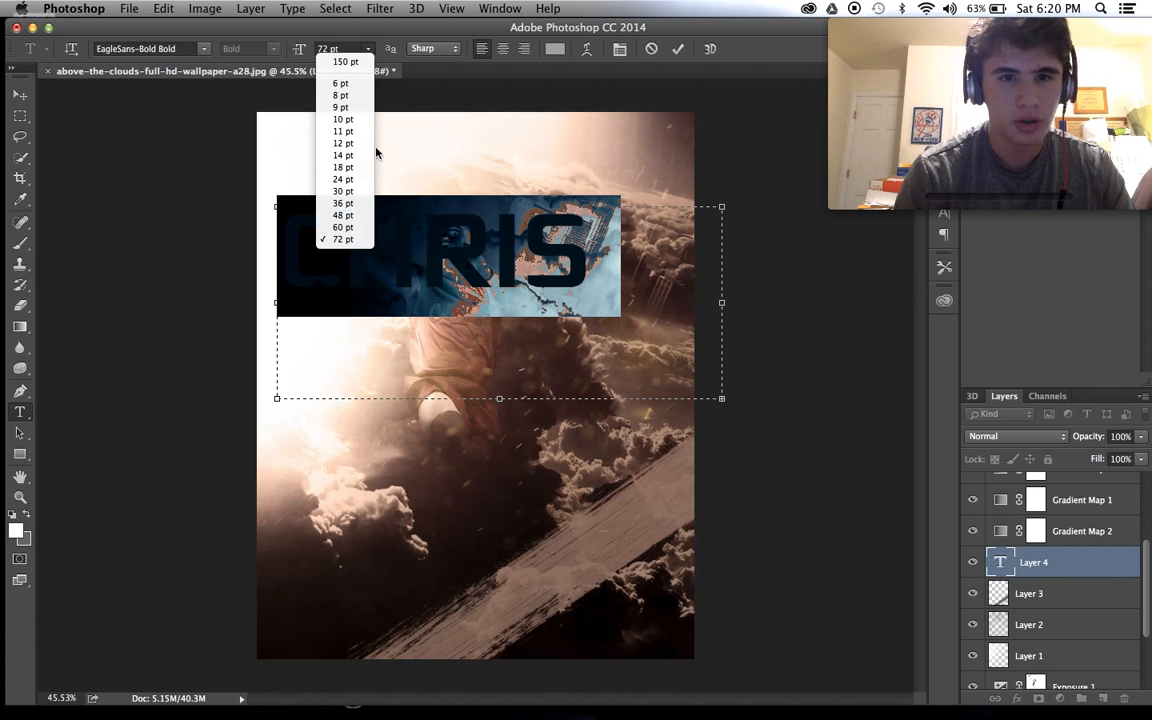
click(344, 228)
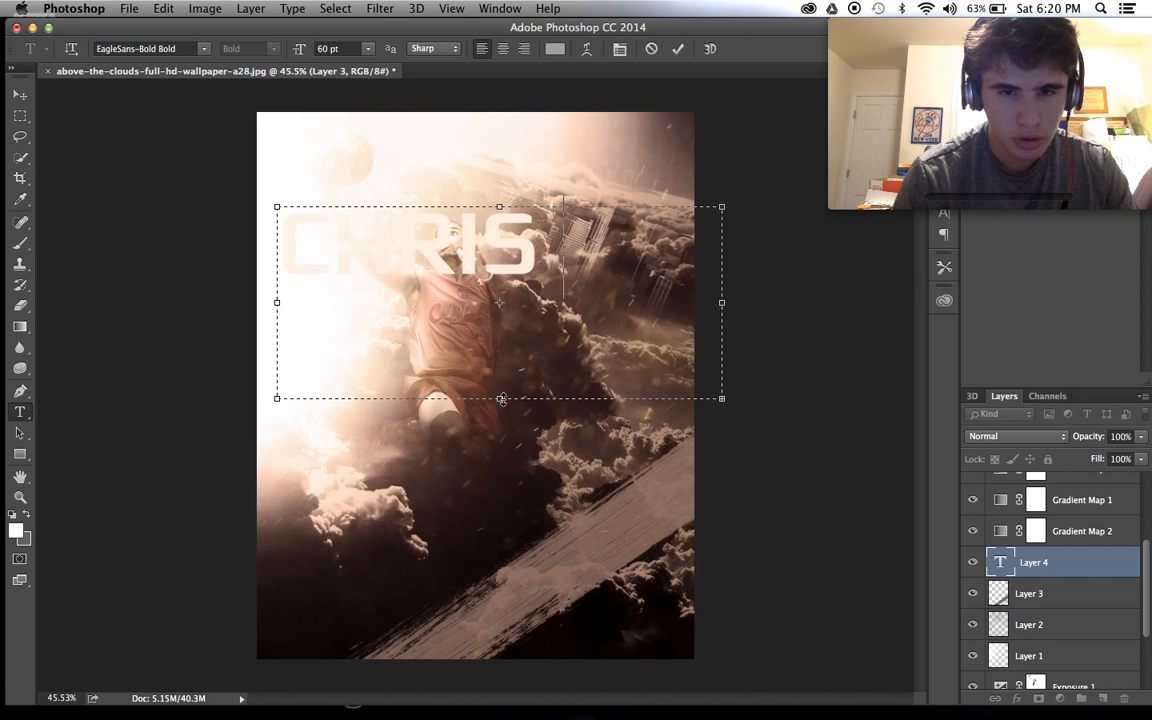
text(PAUL)
key(Return)
Set the font size of the whole CHRIS PAUL title to 39 pt
drag(569, 360, 220, 116)
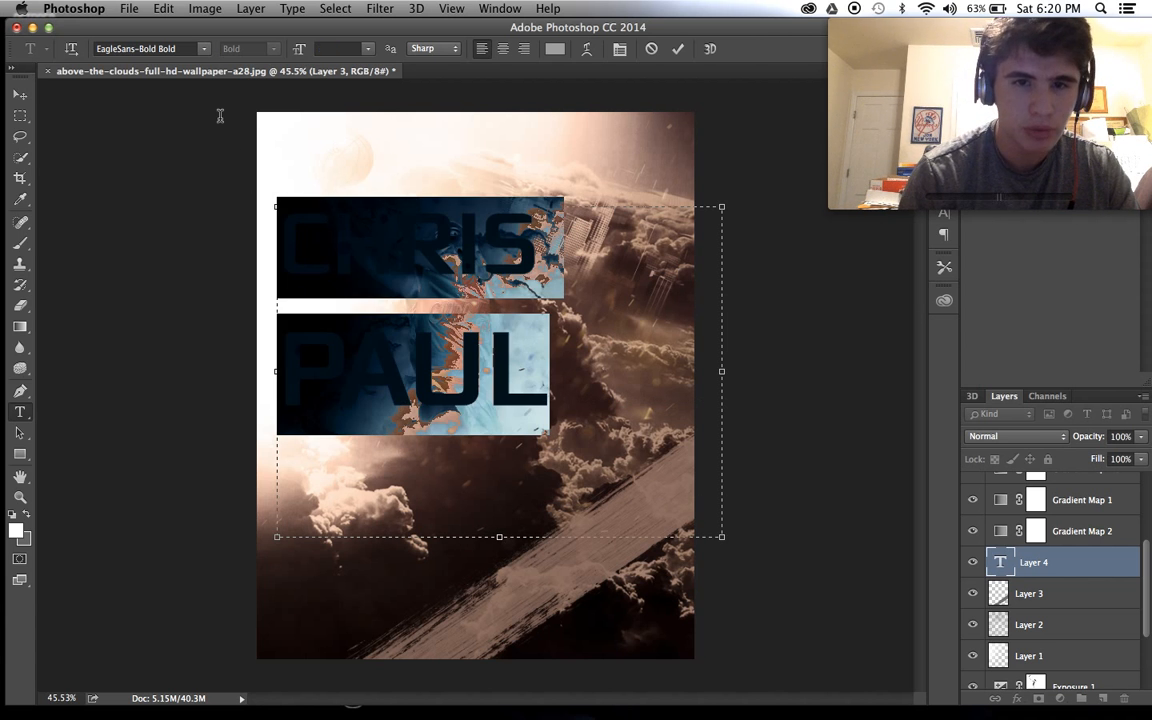
click(370, 50)
click(347, 216)
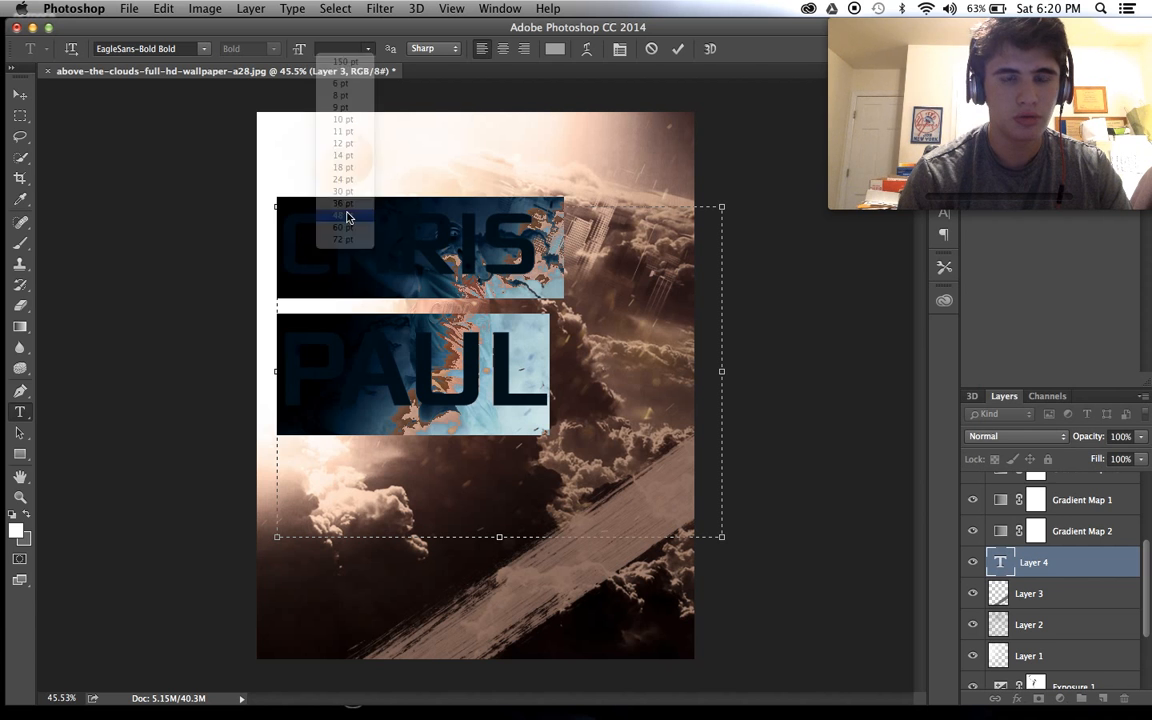
click(370, 50)
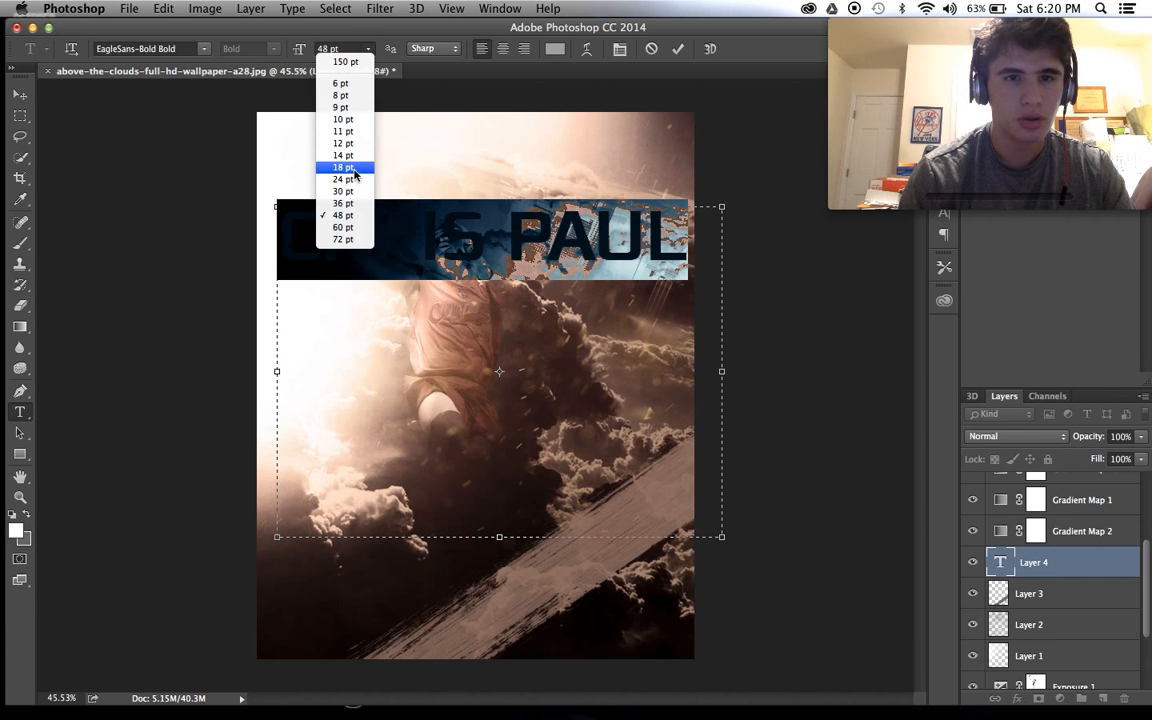
click(343, 192)
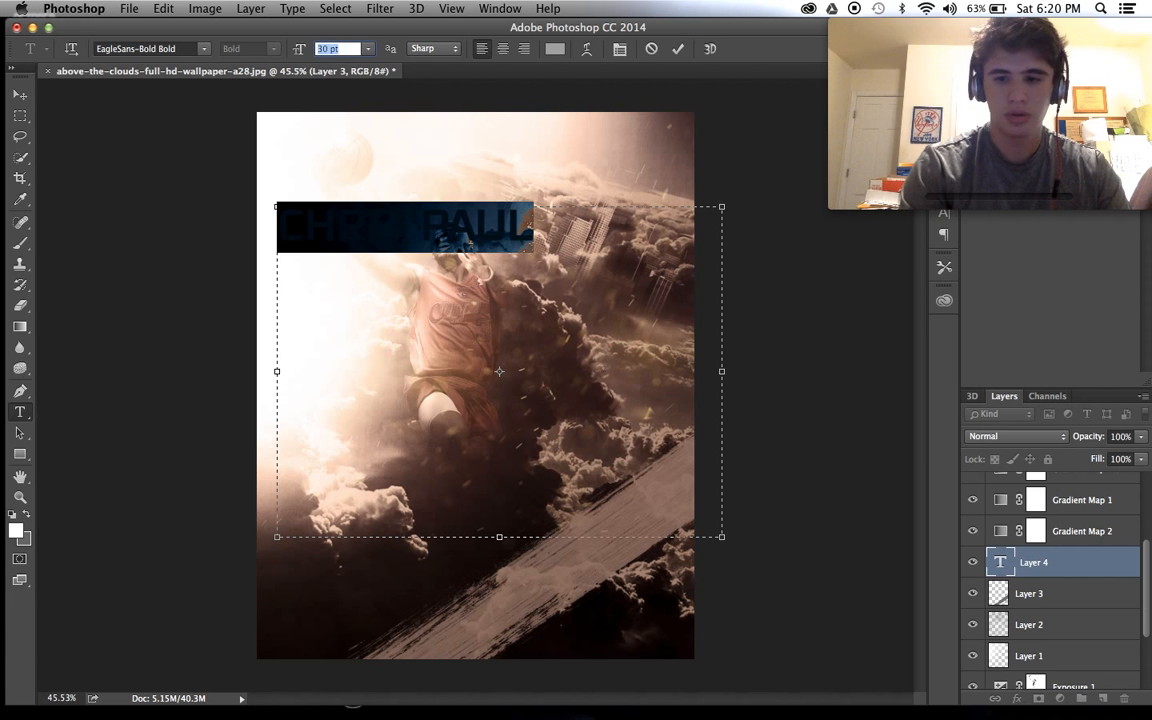
text(39)
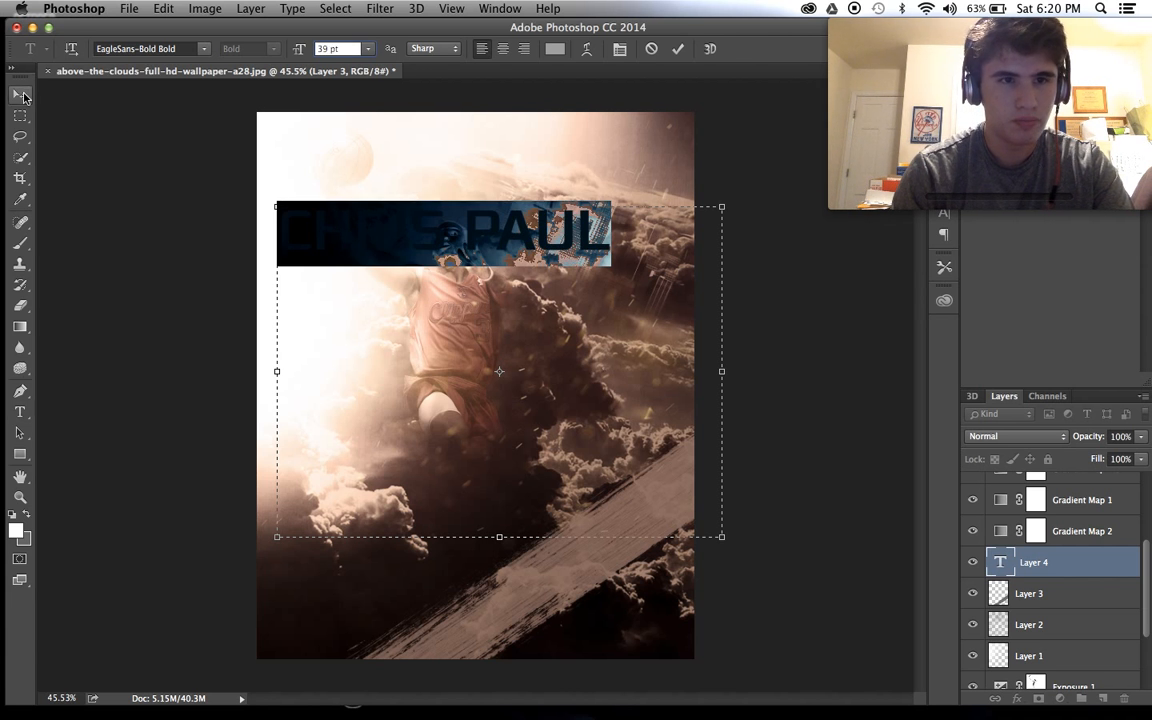
Move the CHRIS PAUL title onto the brush-stroke band and rotate it about -35.5° to follow the band's diagonal
click(25, 95)
drag(301, 170, 396, 492)
key(super+t)
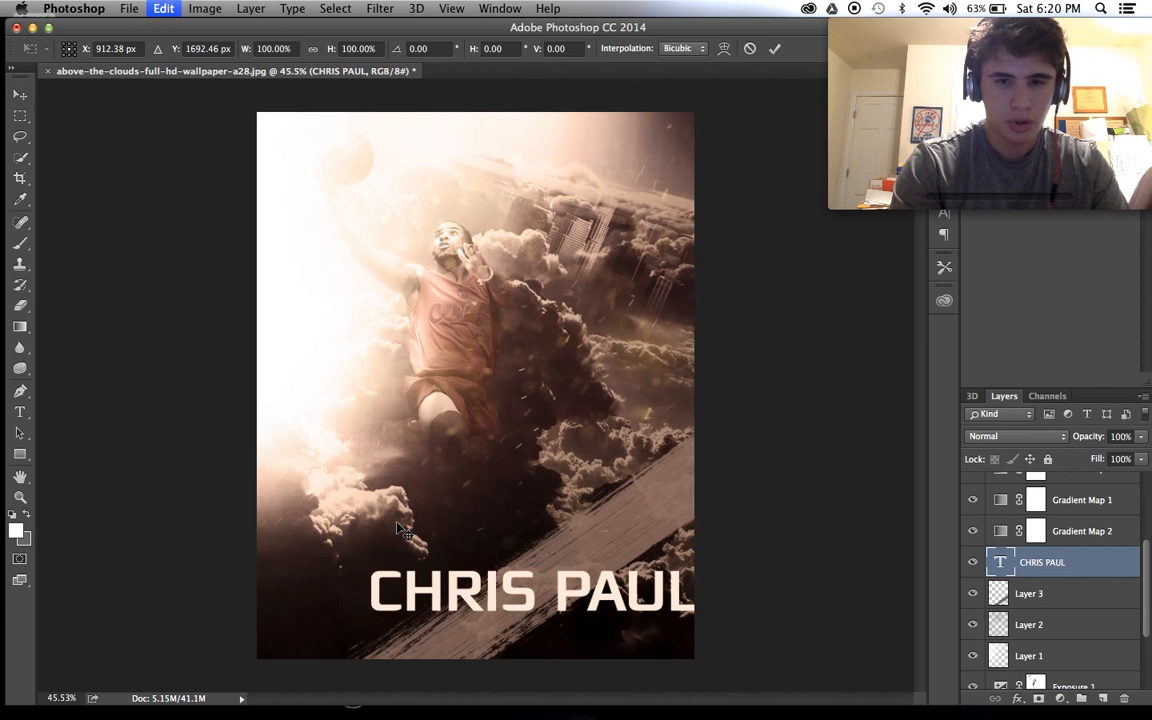
drag(638, 524, 508, 512)
drag(563, 607, 650, 535)
drag(661, 523, 668, 523)
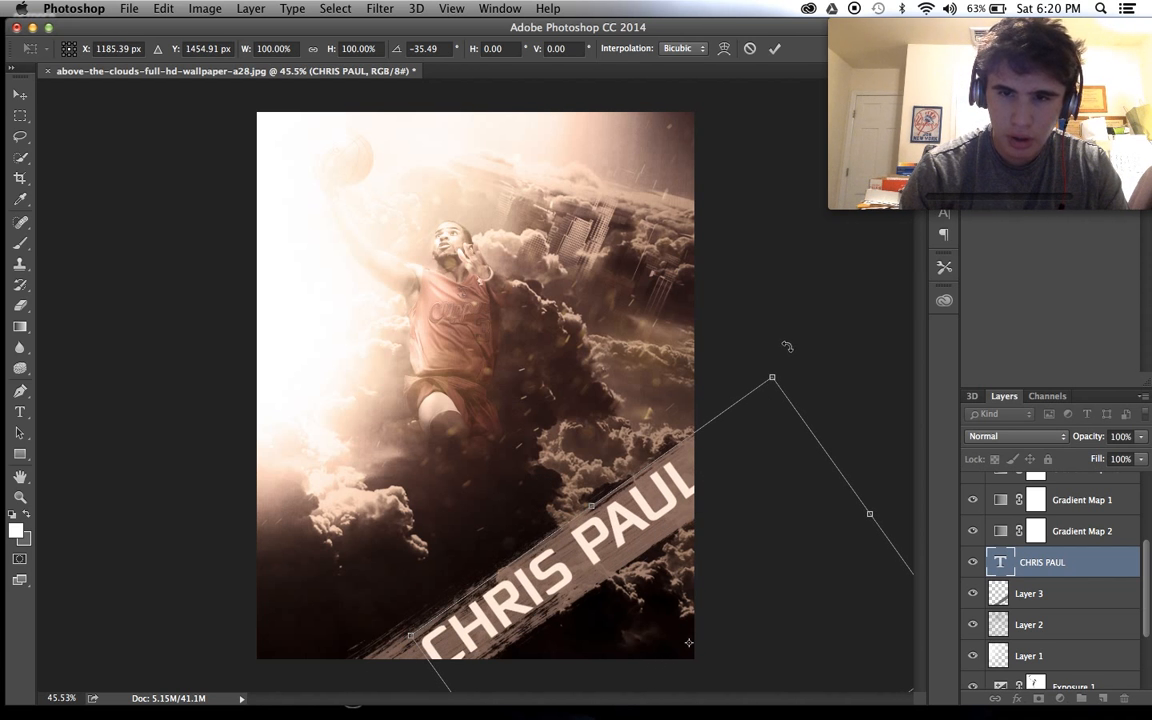
Scale the rotated CHRIS PAUL title down to about 79% and position it within the brush-stroke band
drag(771, 373, 764, 404)
mouse_move(630, 580)
mouse_down()
mouse_move(645, 573)
mouse_move(622, 594)
mouse_up()
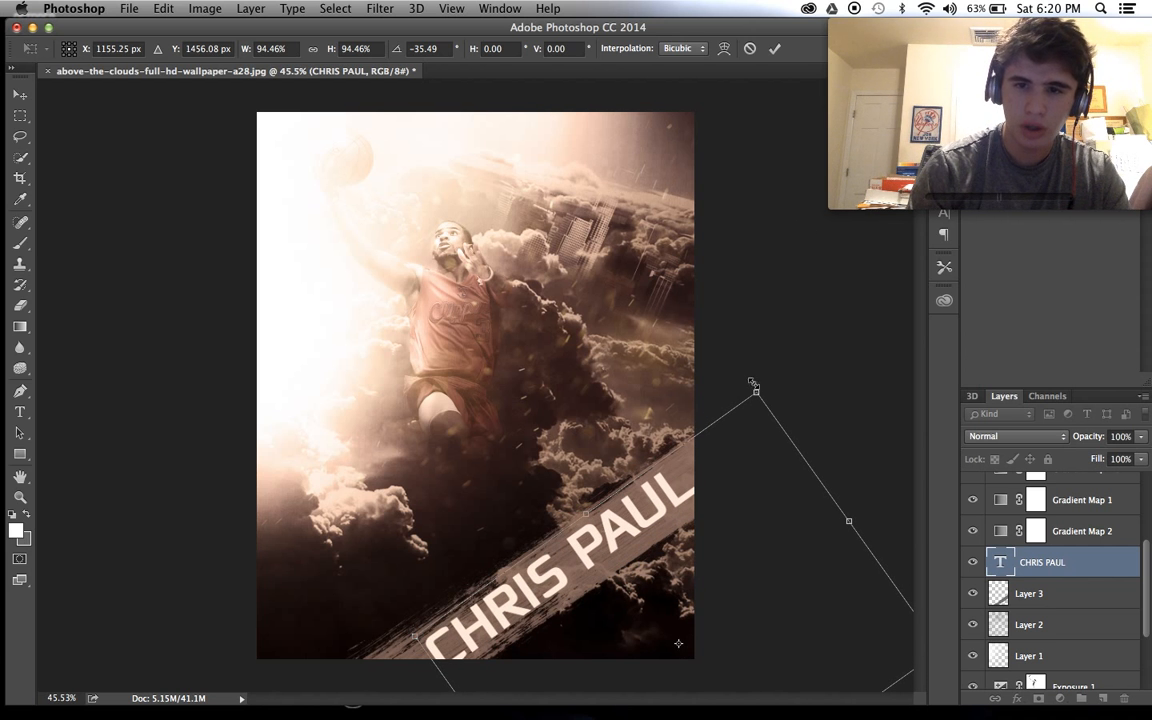
drag(757, 413, 735, 485)
drag(664, 610, 638, 556)
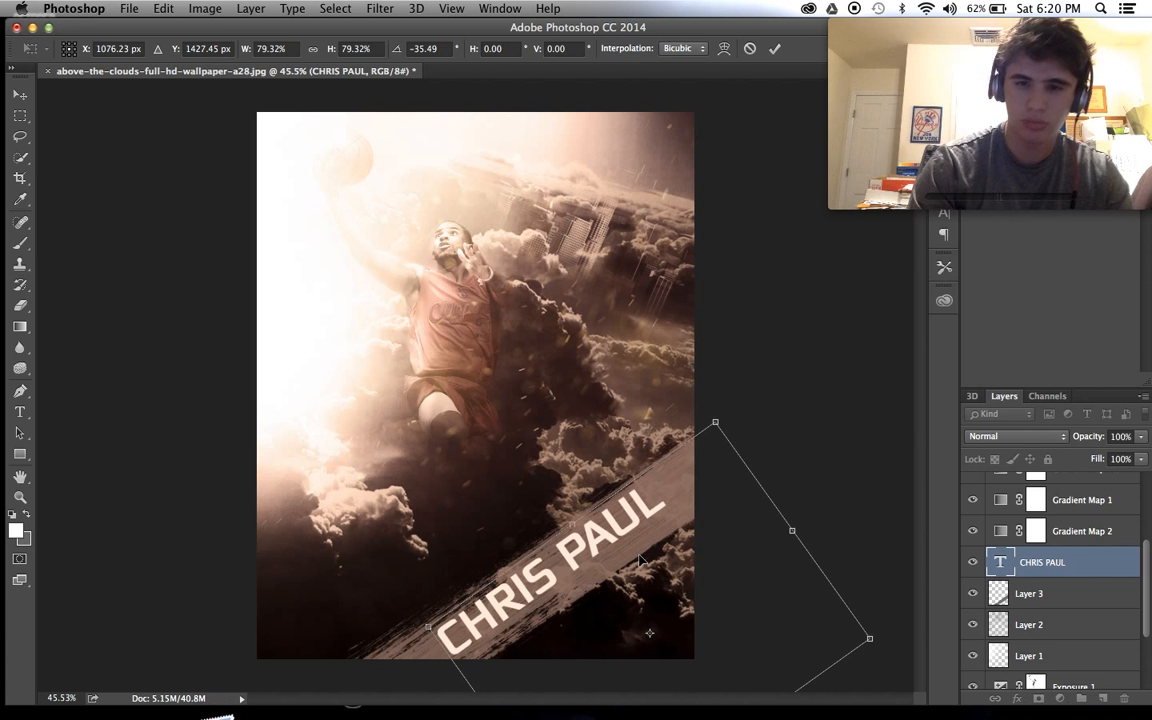
key(Return)
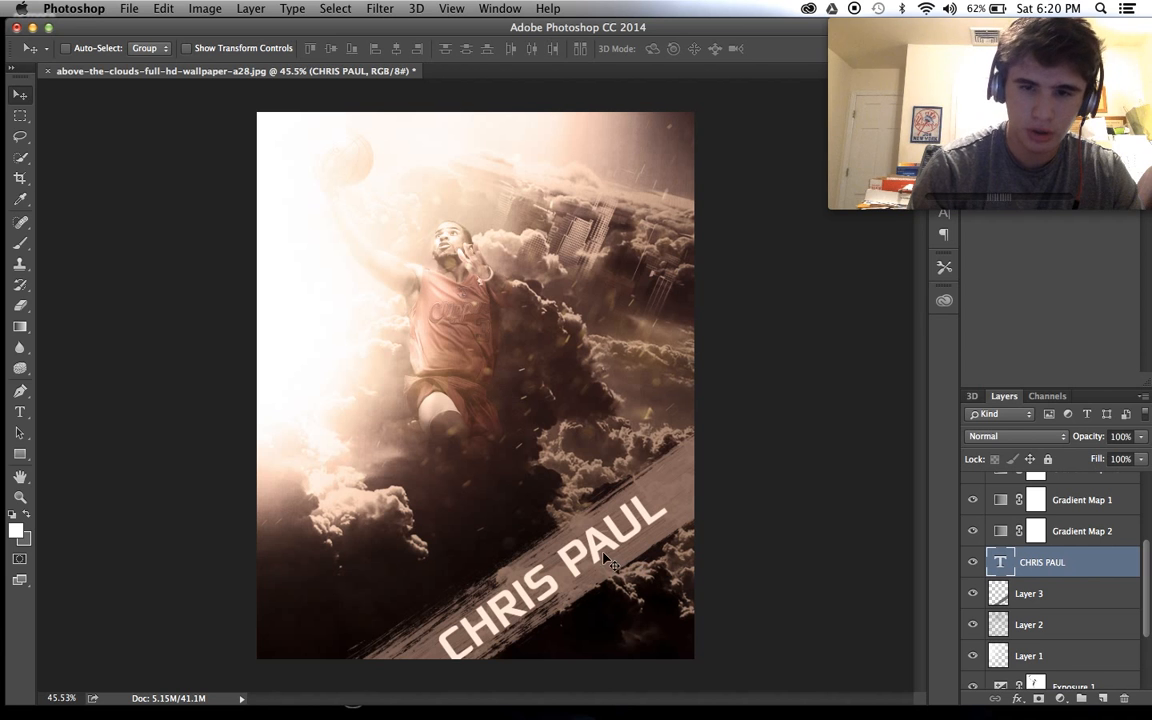
drag(606, 568, 608, 563)
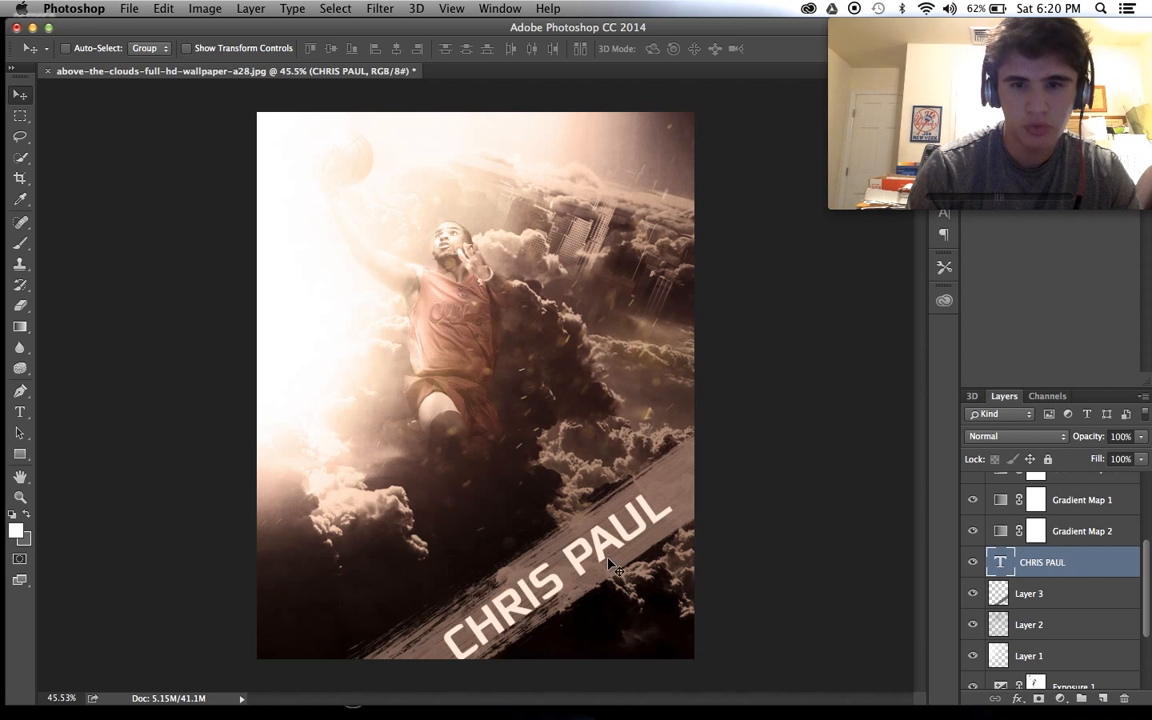
Blend the CHRIS PAUL text layer into the band using the Soft Light mode at 100% opacity
drag(1141, 436, 1104, 455)
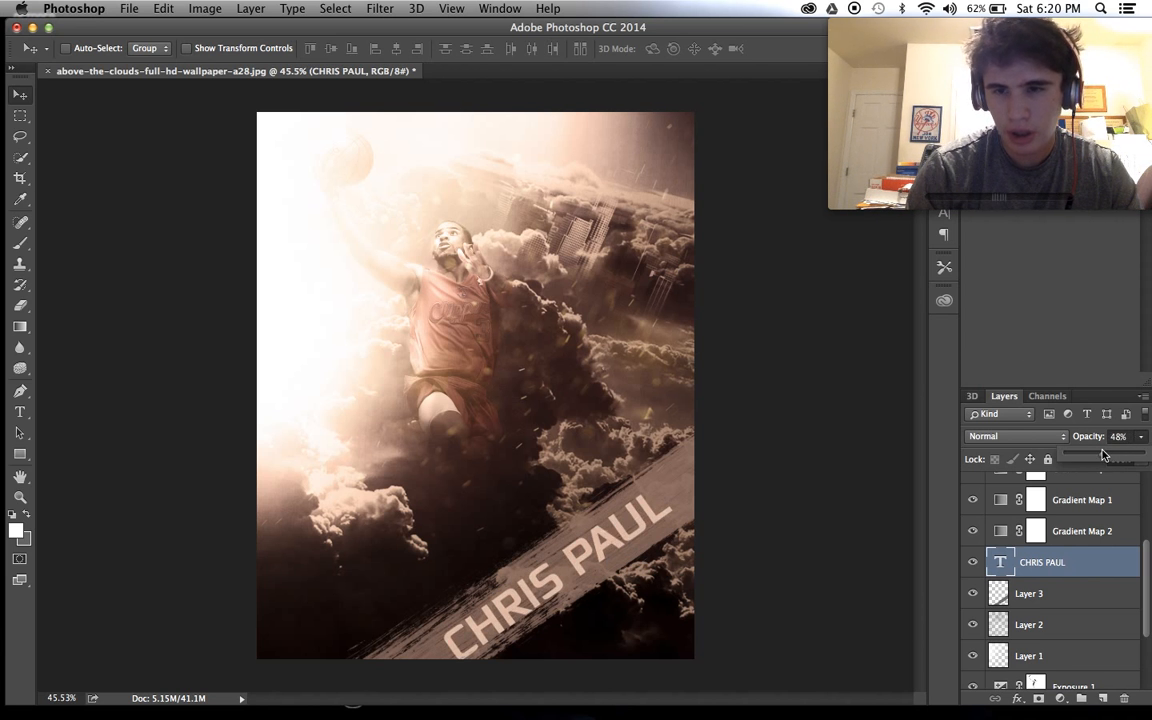
click(1015, 436)
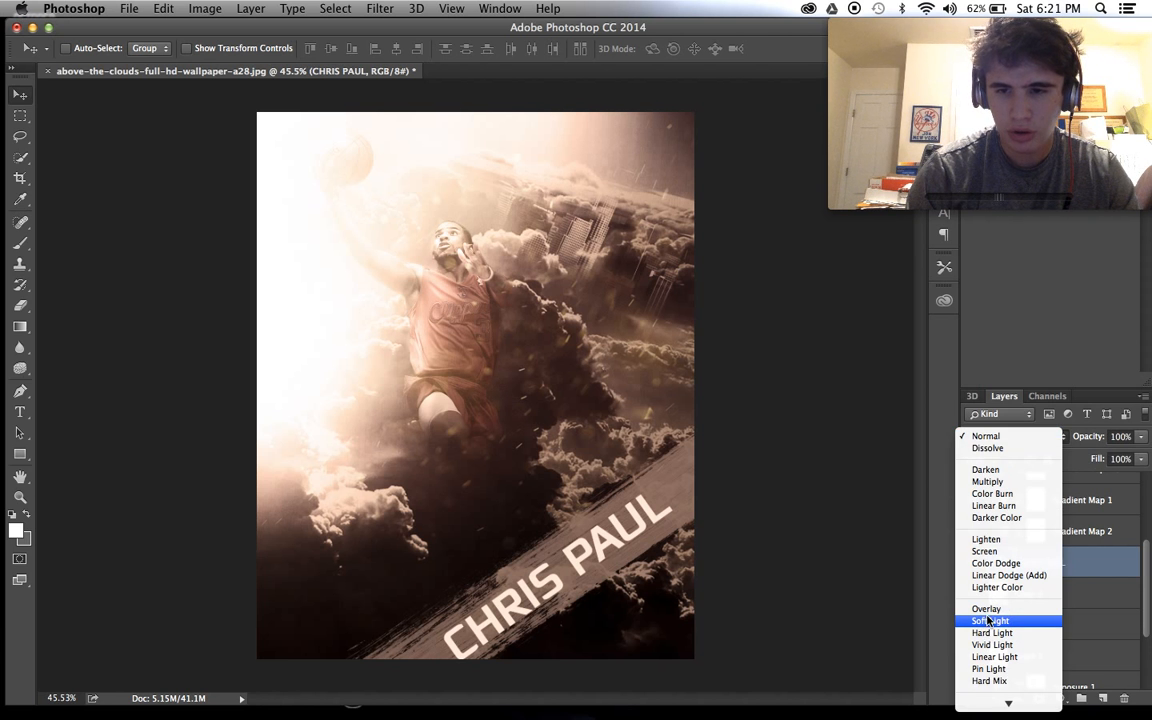
click(890, 566)
scroll(851, 572, up, 2)
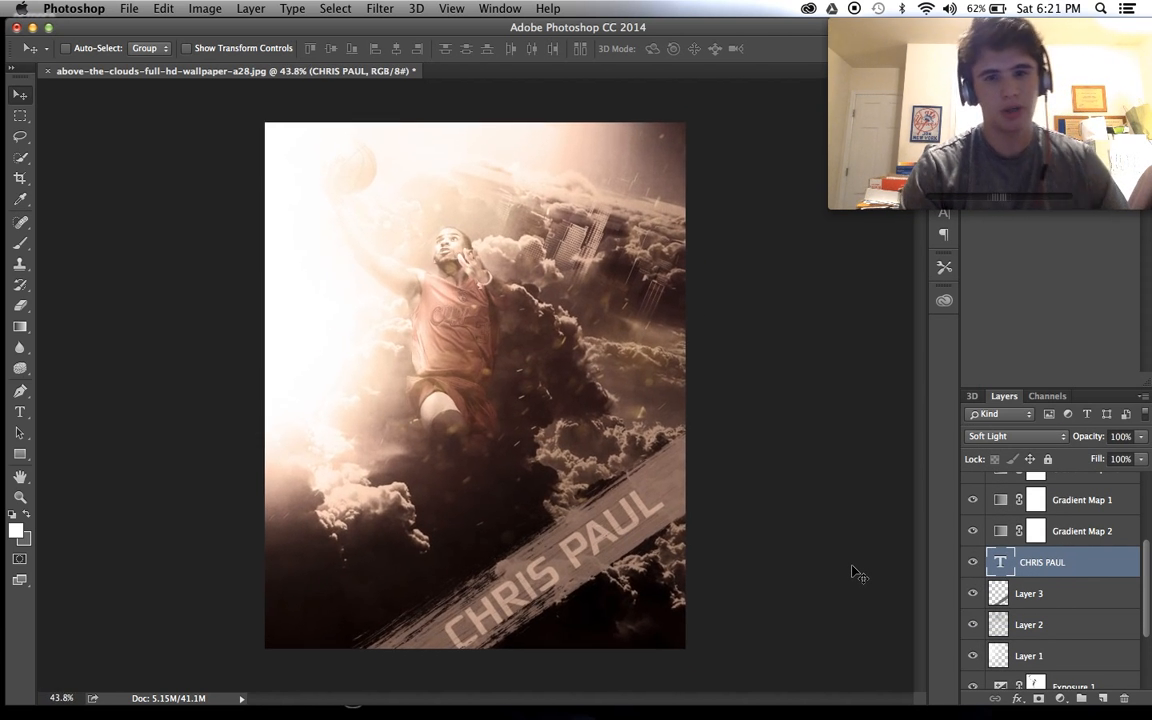
scroll(640, 535, up, 3)
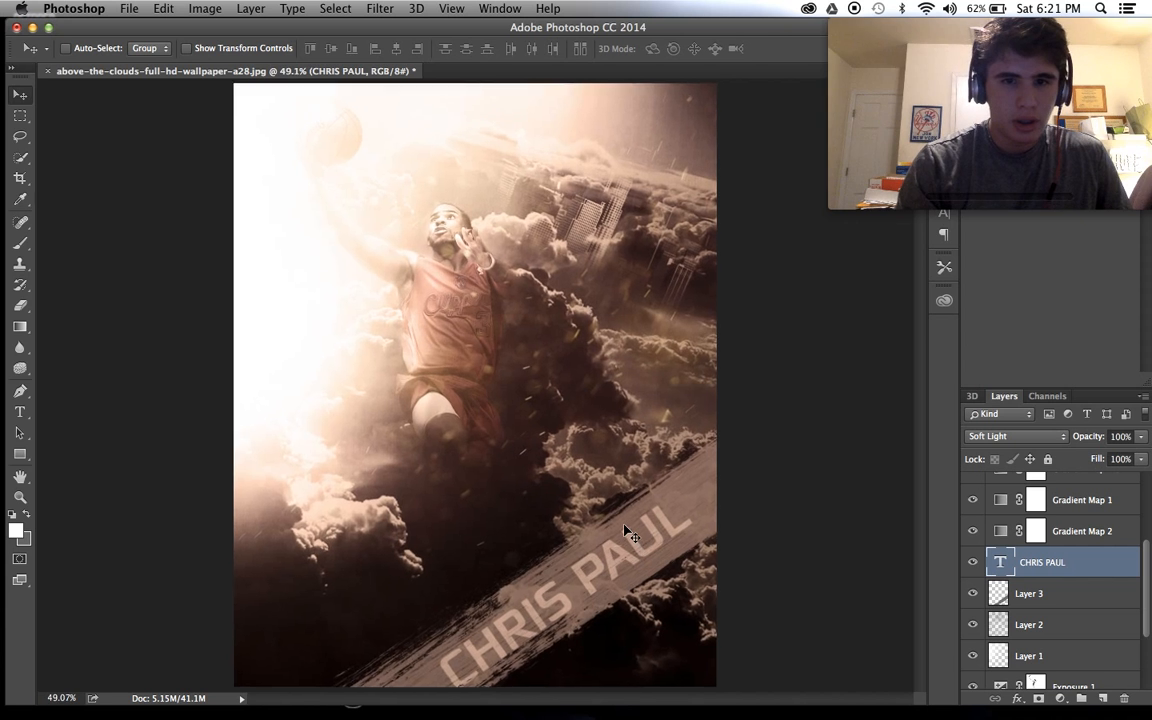
scroll(624, 528, down, 2)
scroll(624, 528, up, 1)
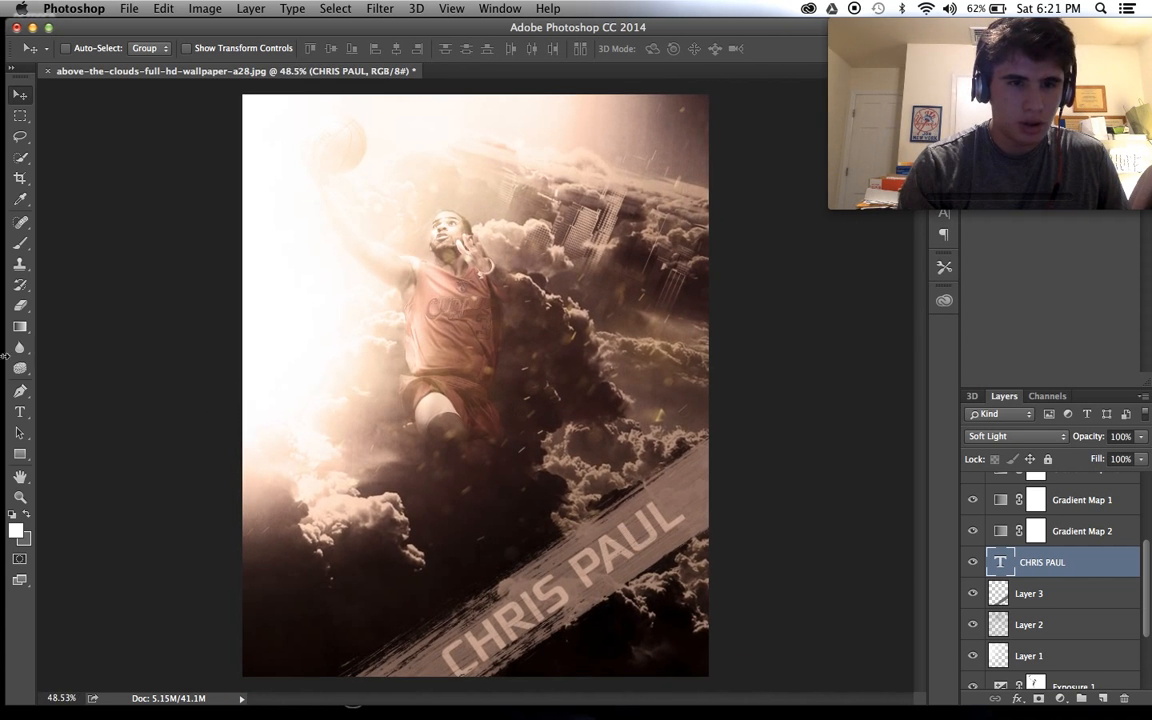
Draw a text box in the poster's lower-left corner, choose the Avengeance Heroic Avenger Regular font, and extend the box upward
click(19, 416)
drag(241, 620, 366, 678)
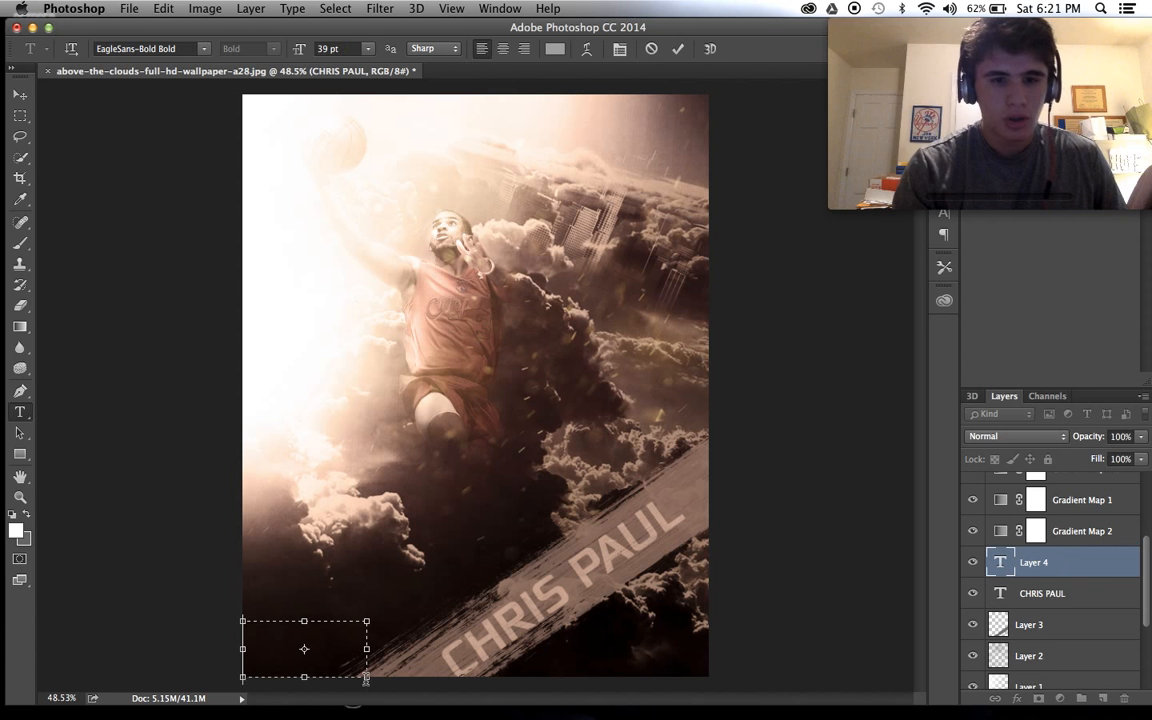
click(200, 54)
scroll(220, 228, up, 10)
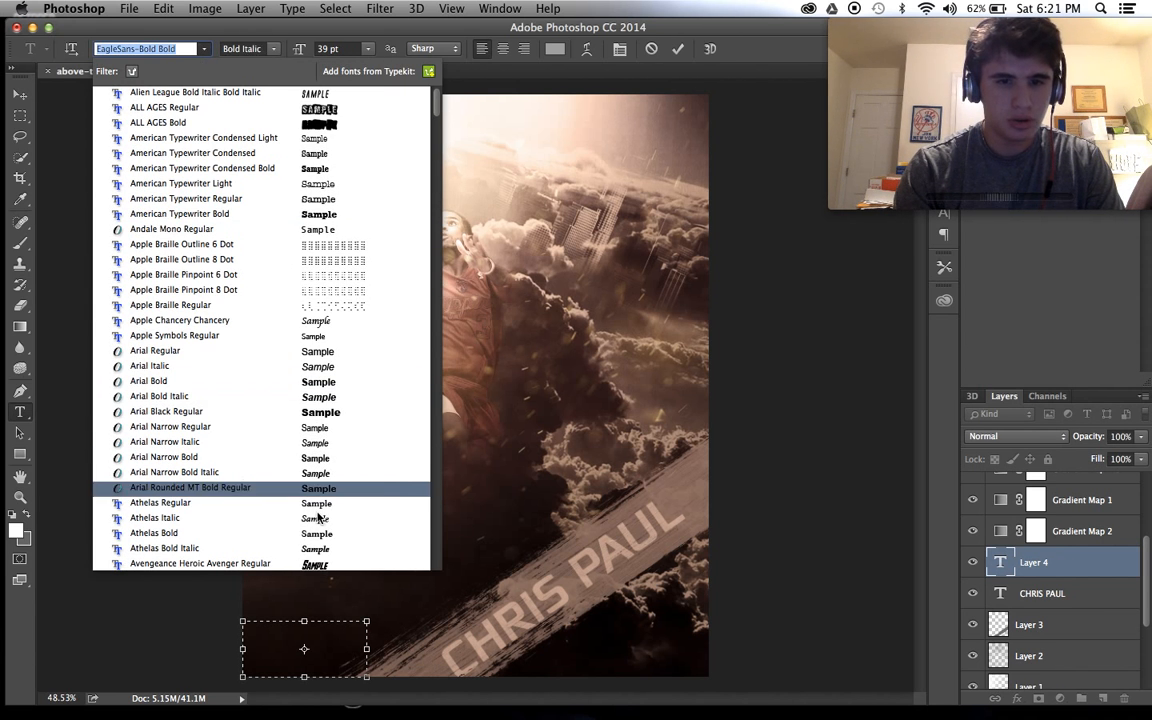
click(242, 563)
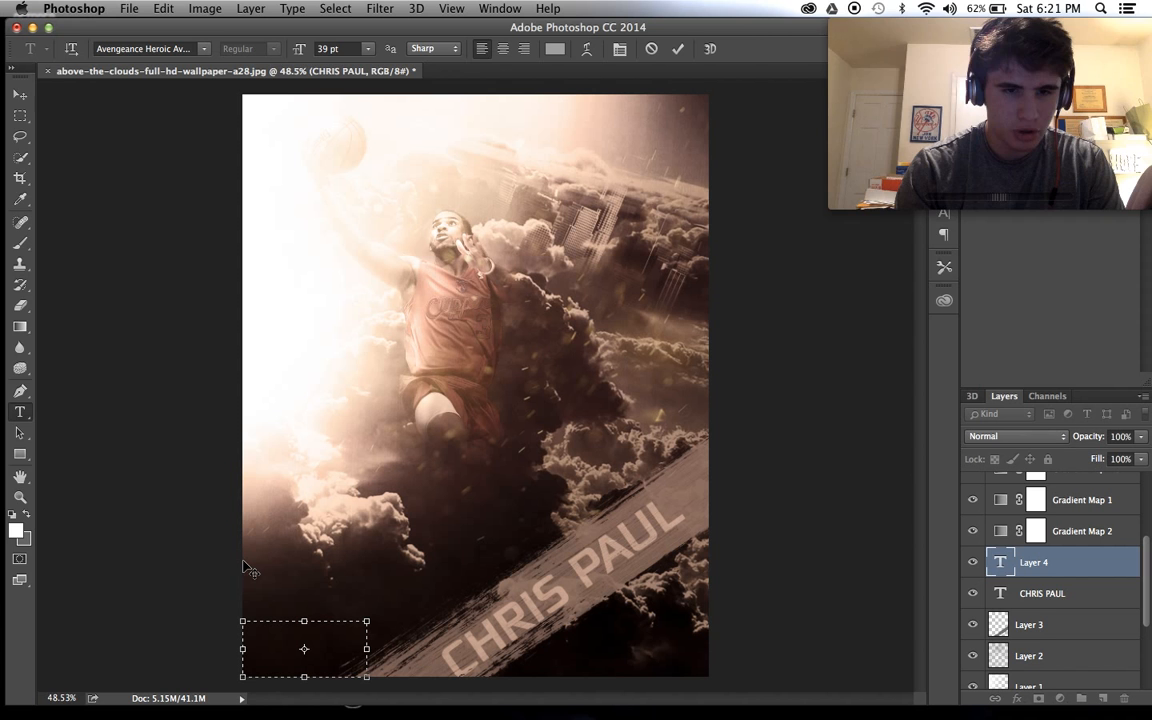
drag(308, 621, 304, 337)
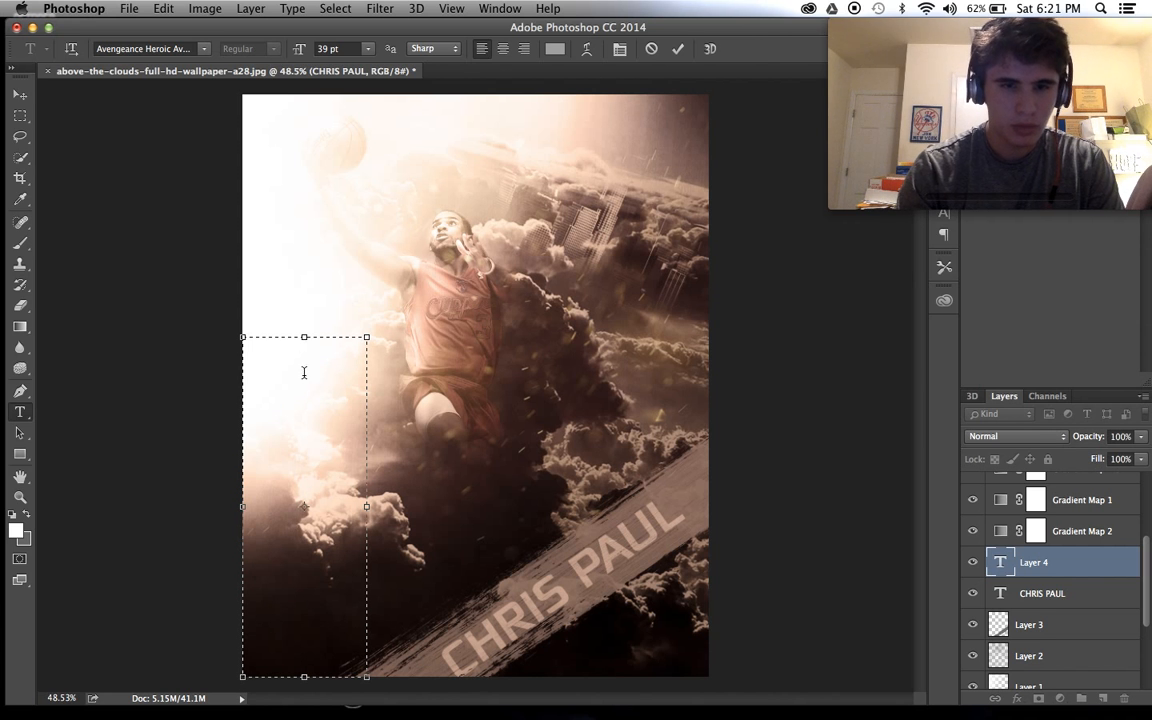
Set the new text box's font size to 14 pt and clear the text written in it
click(368, 48)
click(340, 183)
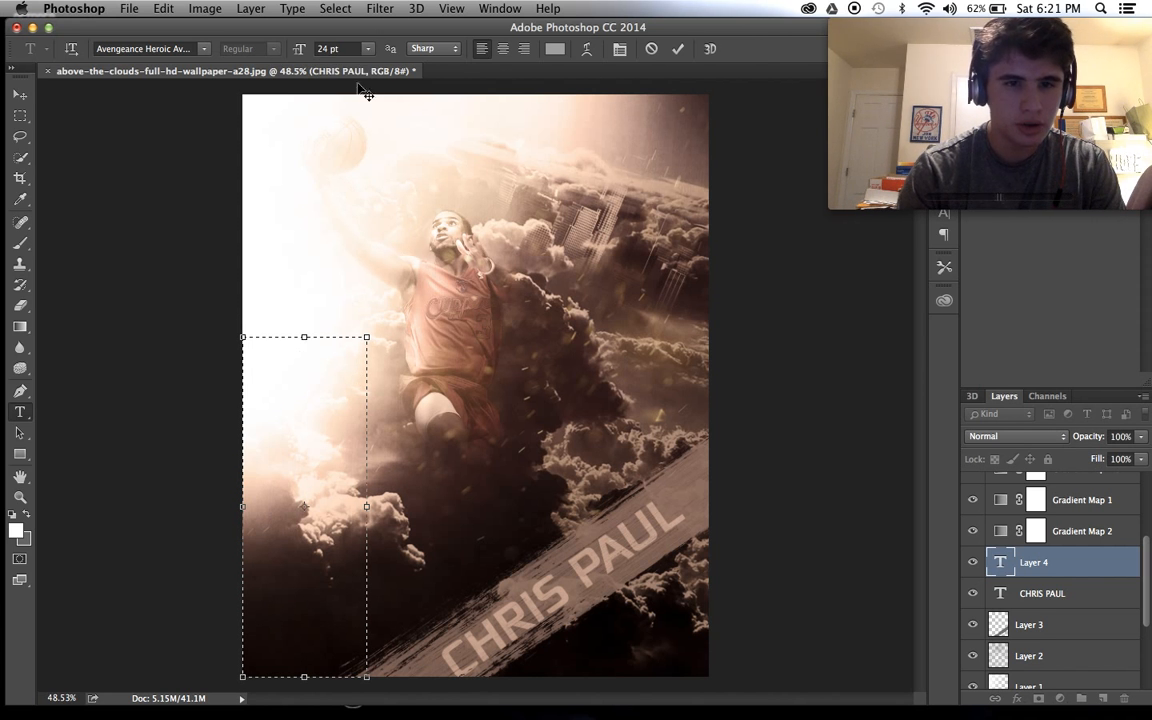
click(368, 48)
click(403, 209)
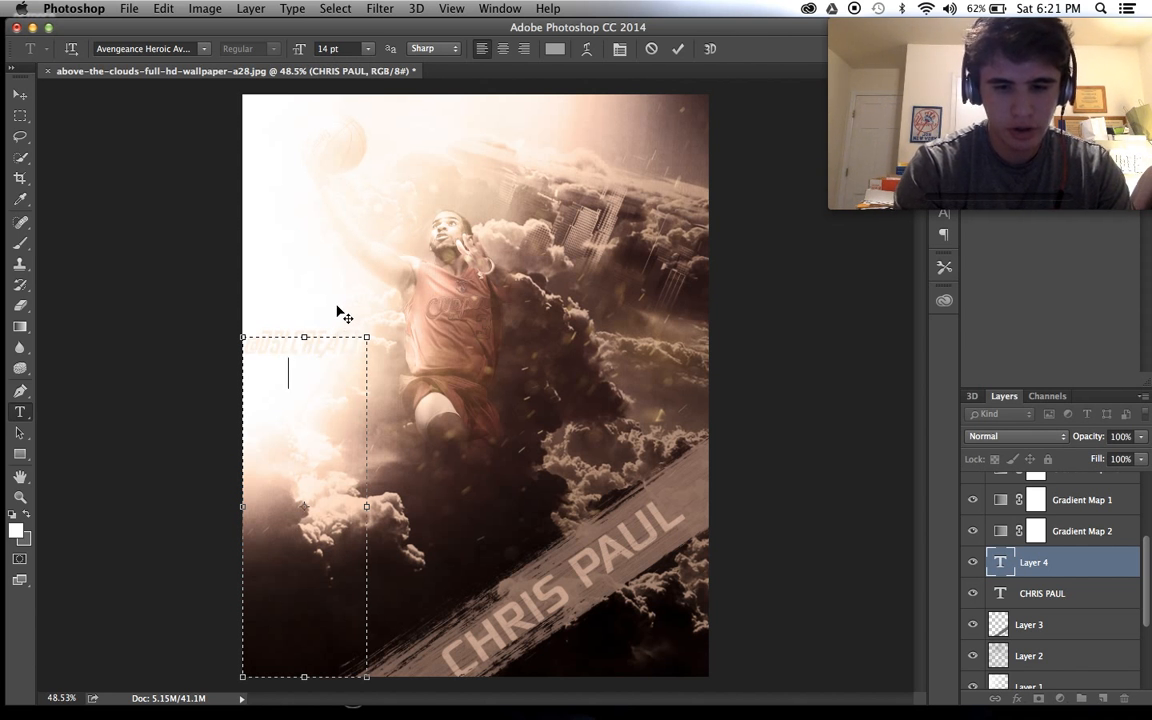
drag(344, 383, 218, 254)
key(BackSpace)
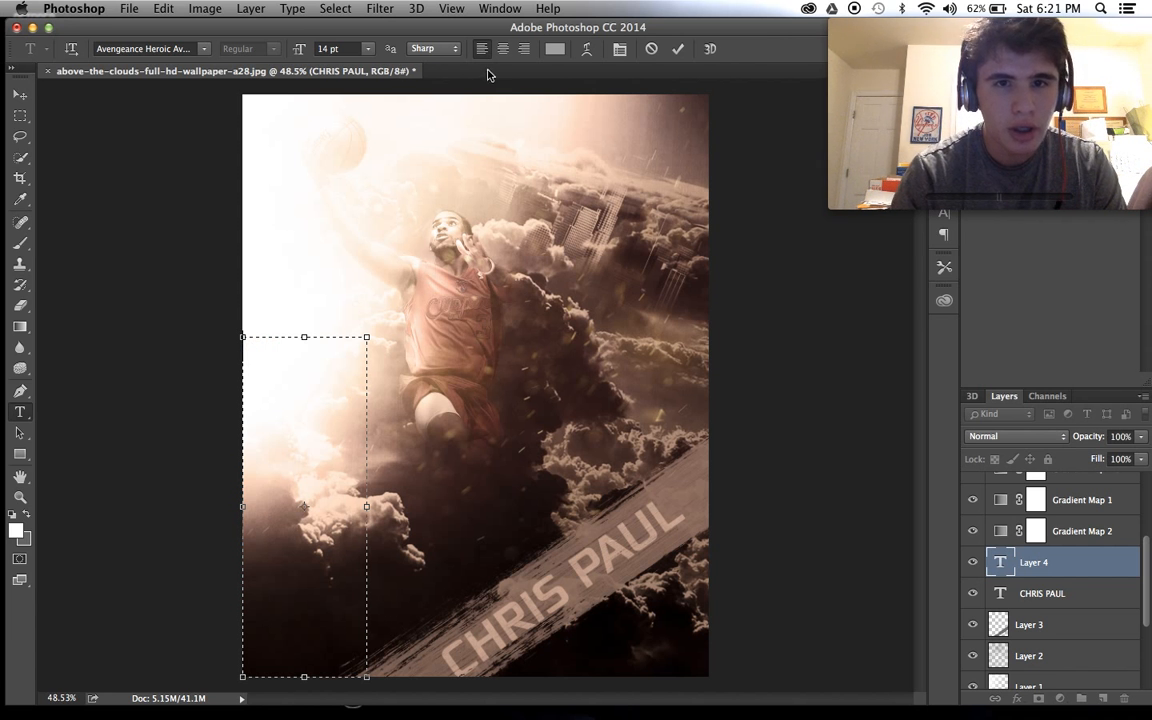
Set the text color of the new text box to white (ffffff)
click(554, 48)
click(486, 255)
drag(486, 255, 343, 7)
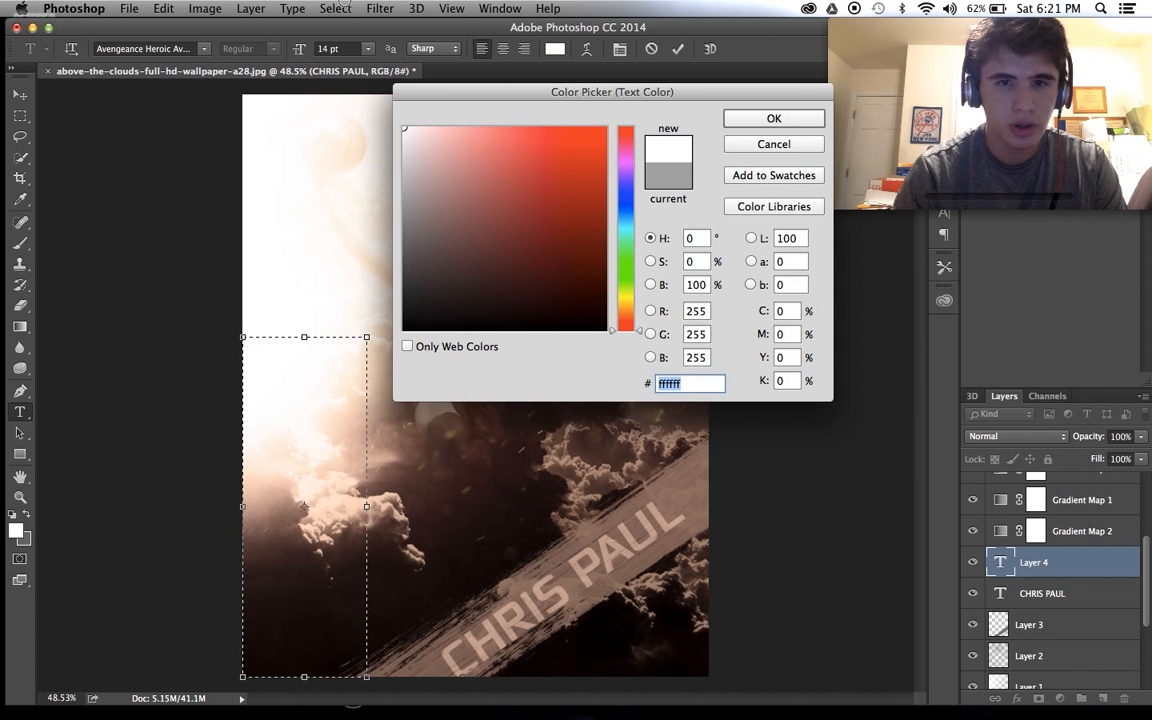
click(740, 122)
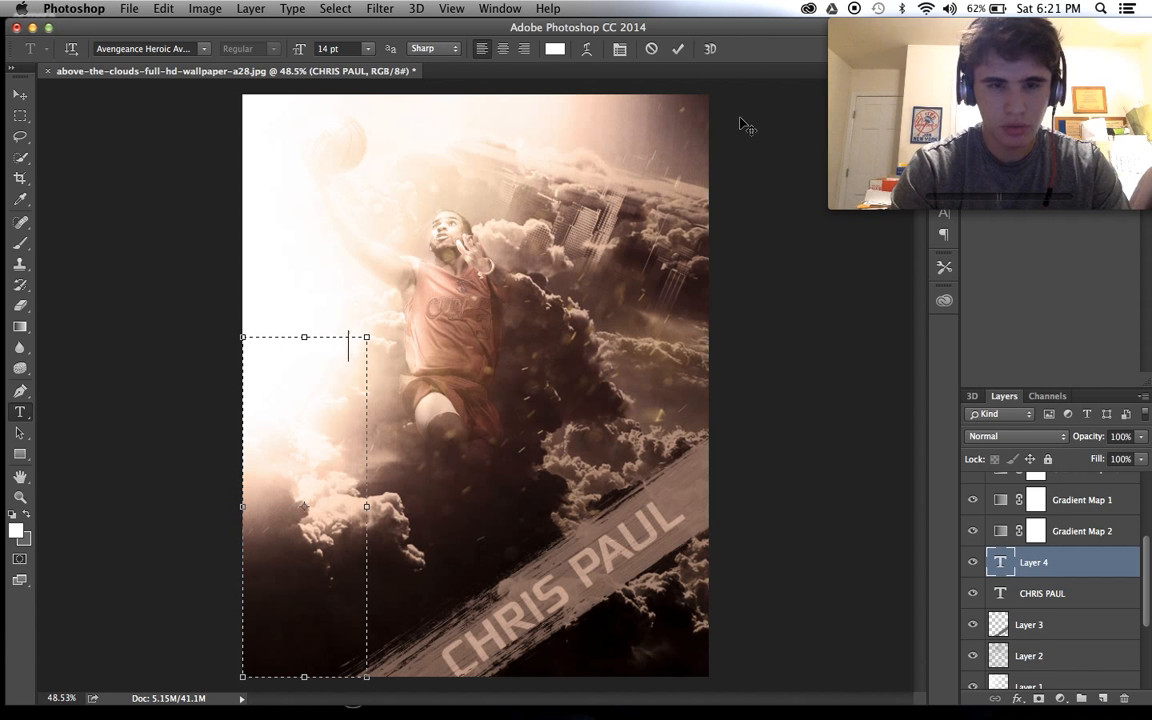
drag(360, 347, 53, 293)
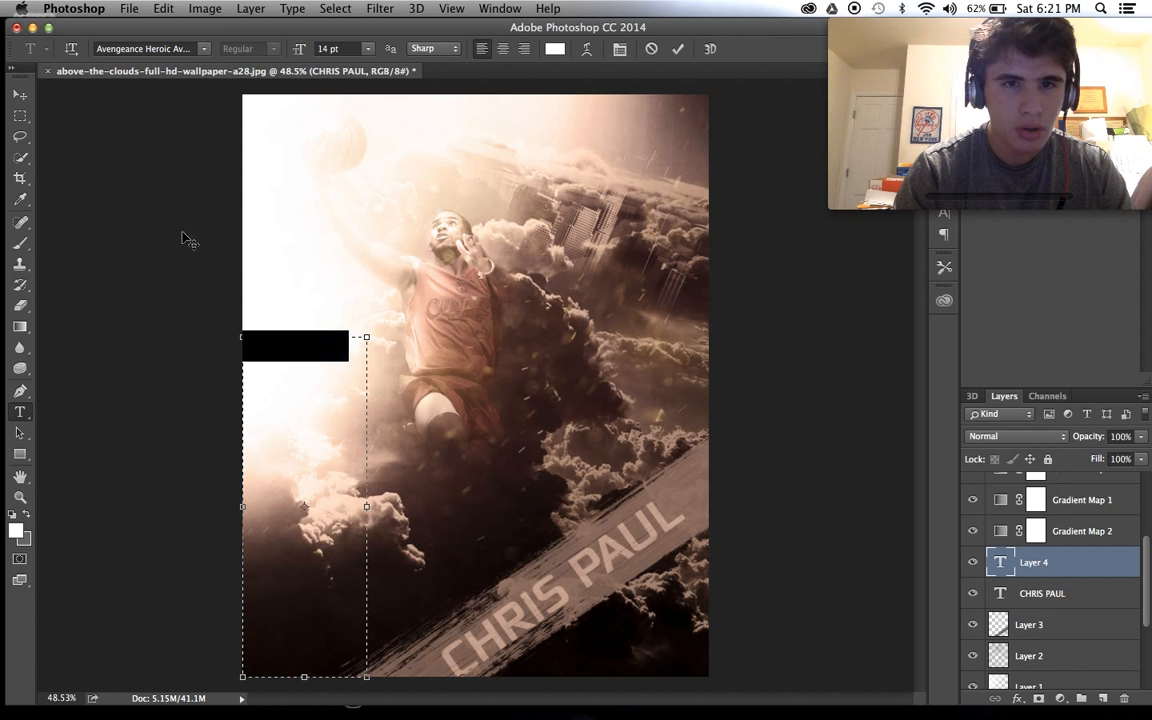
click(19, 94)
drag(252, 243, 254, 568)
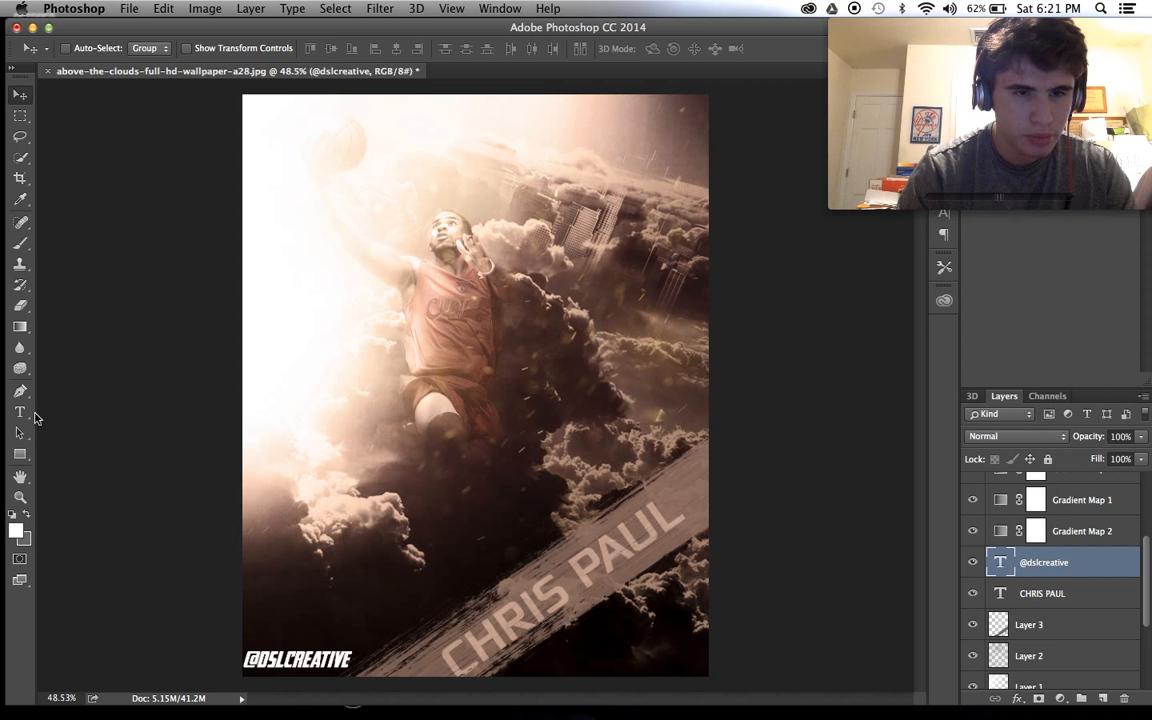
click(20, 412)
click(323, 645)
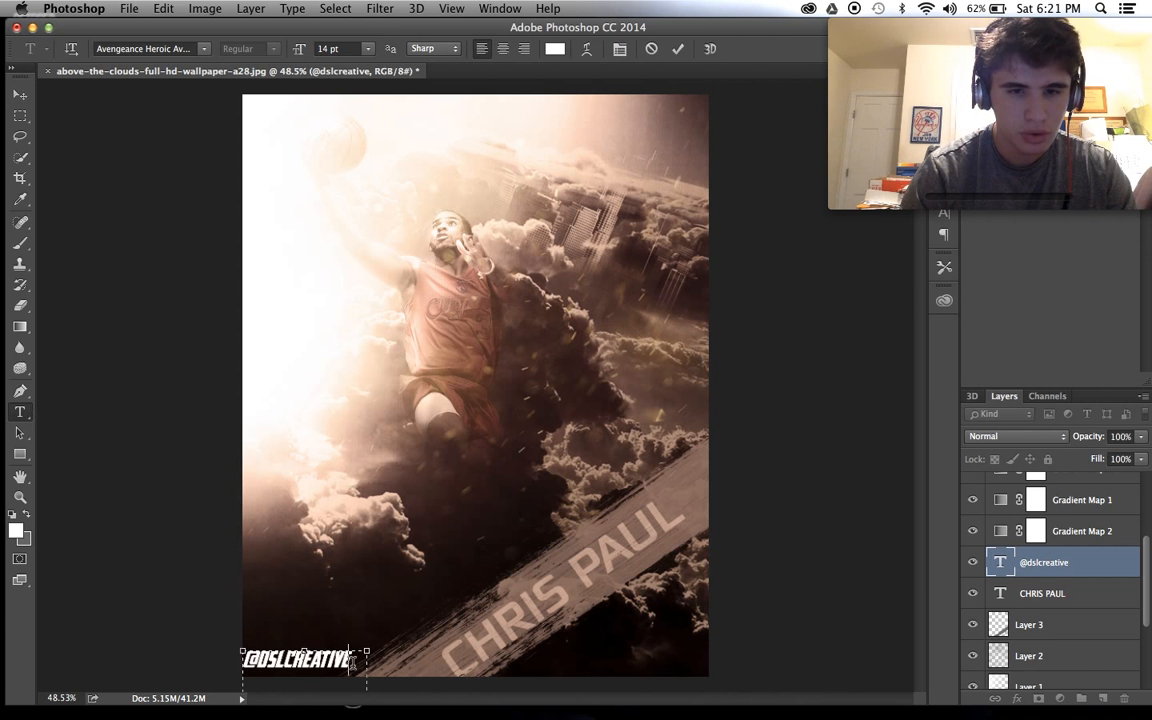
key(super+a)
click(367, 48)
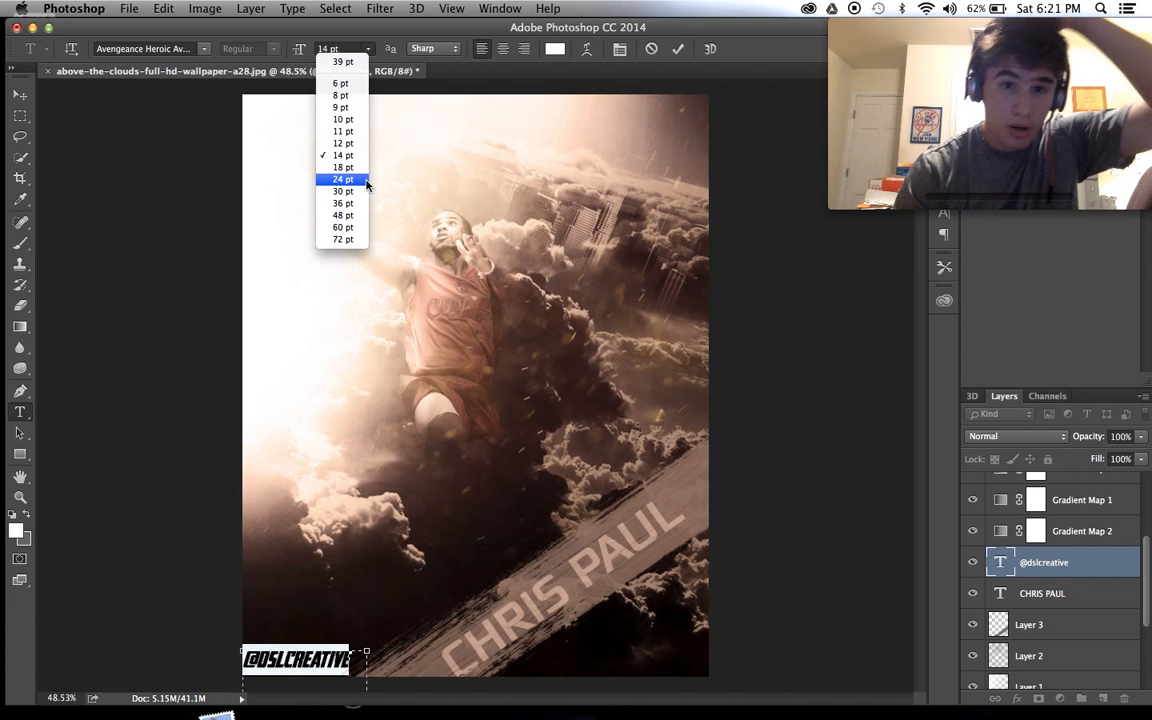
click(342, 107)
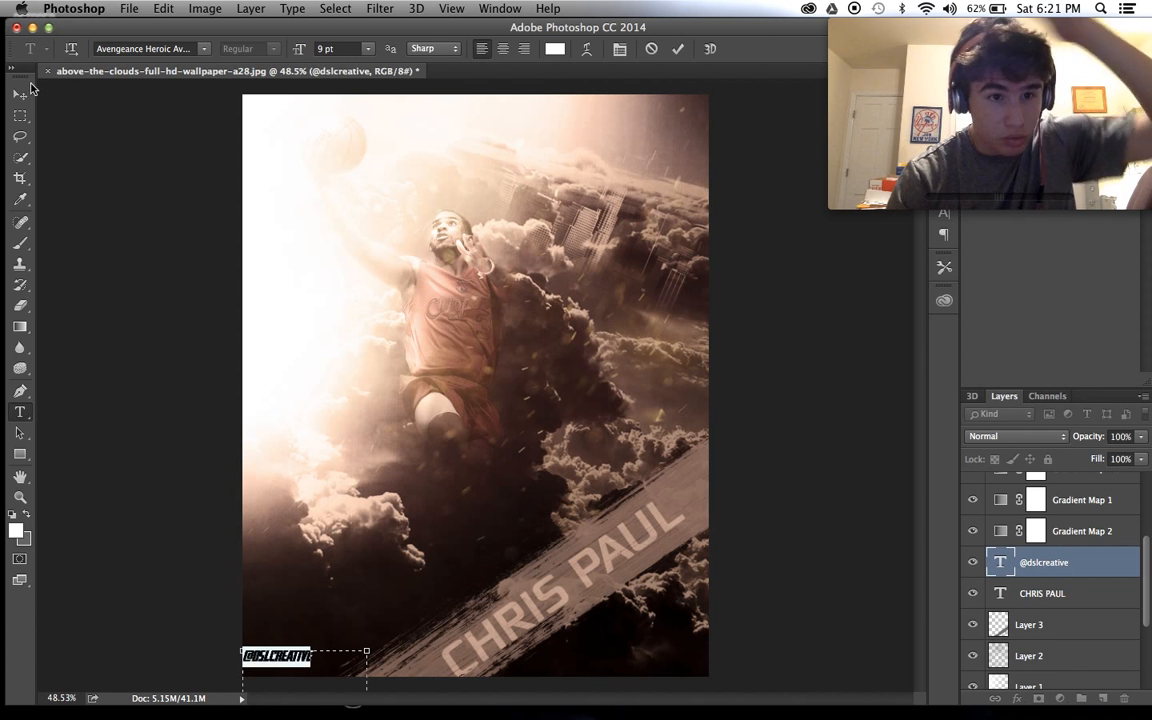
click(20, 95)
drag(130, 152, 131, 162)
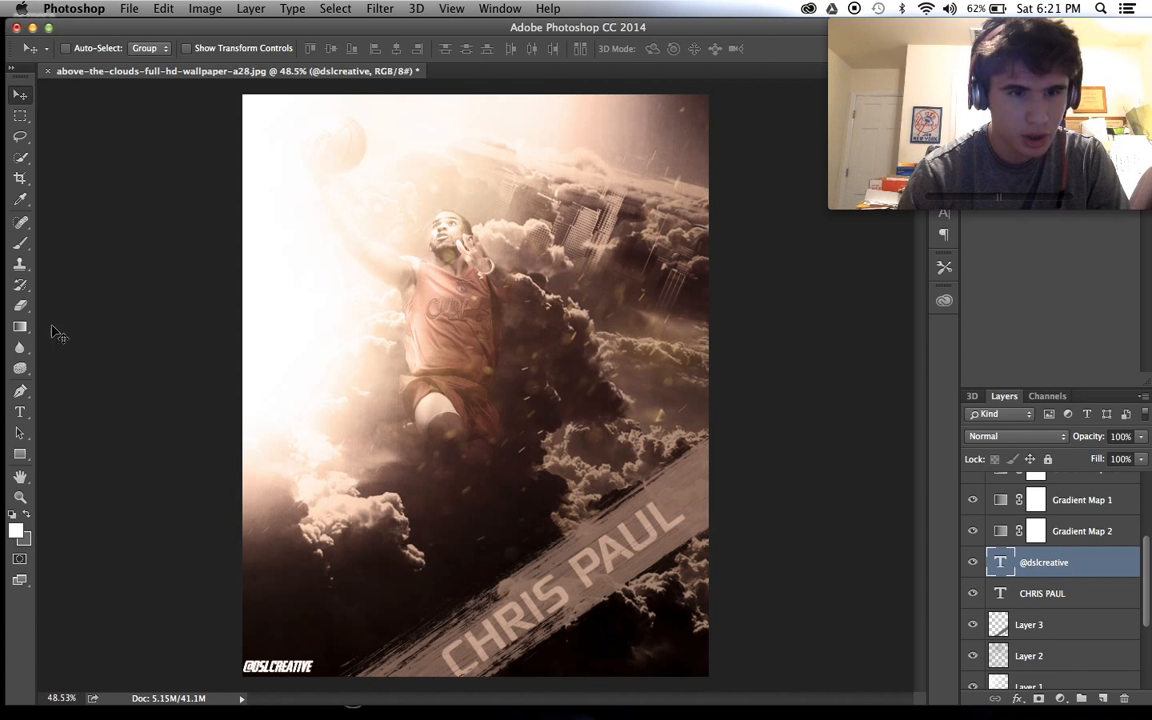
click(20, 412)
drag(357, 500, 741, 566)
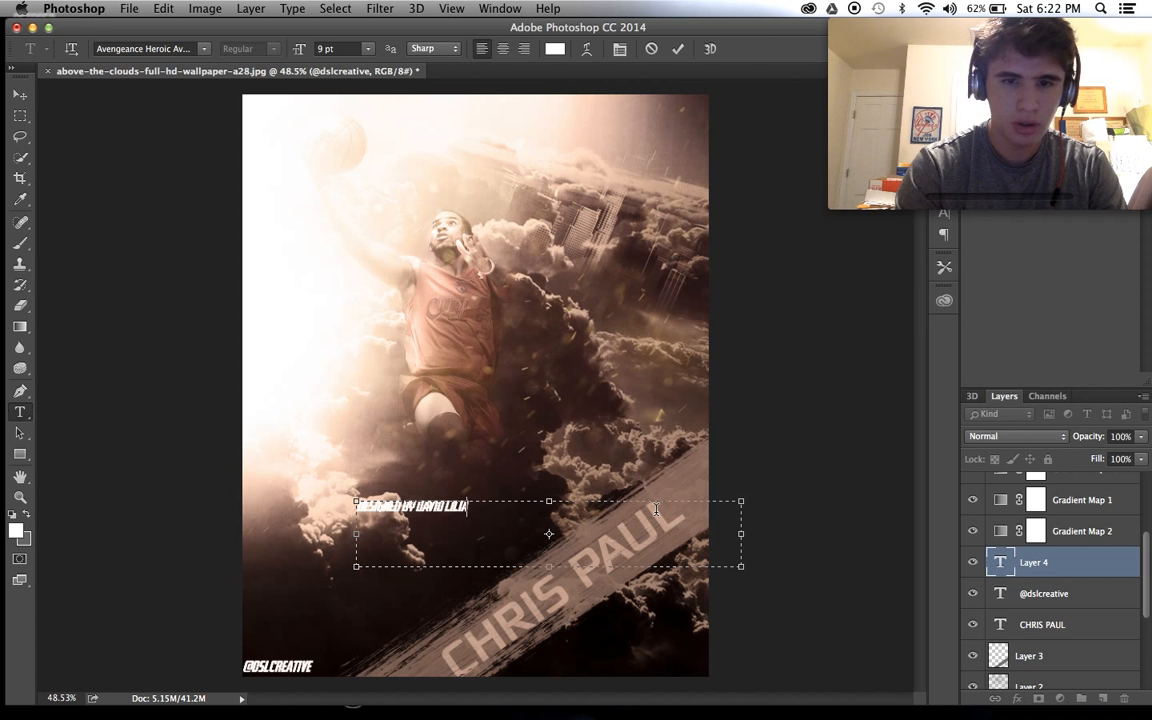
click(20, 94)
drag(369, 257, 293, 424)
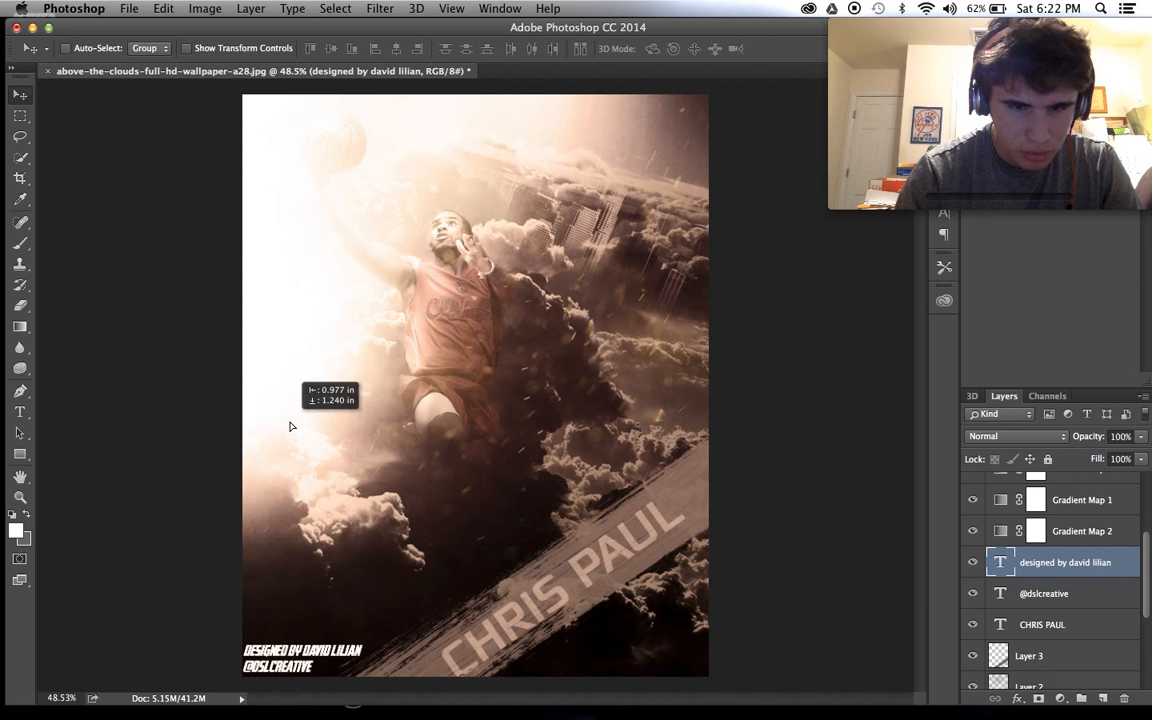
key(super+equal)
key(super+0)
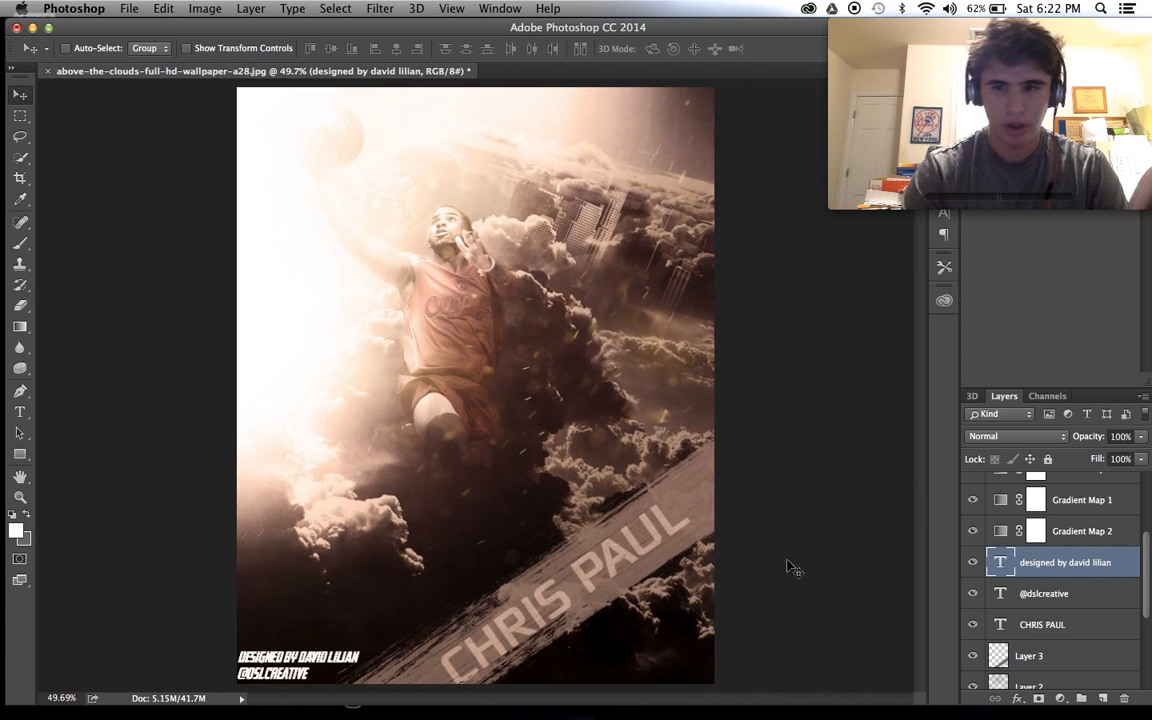
shift+click(1045, 594)
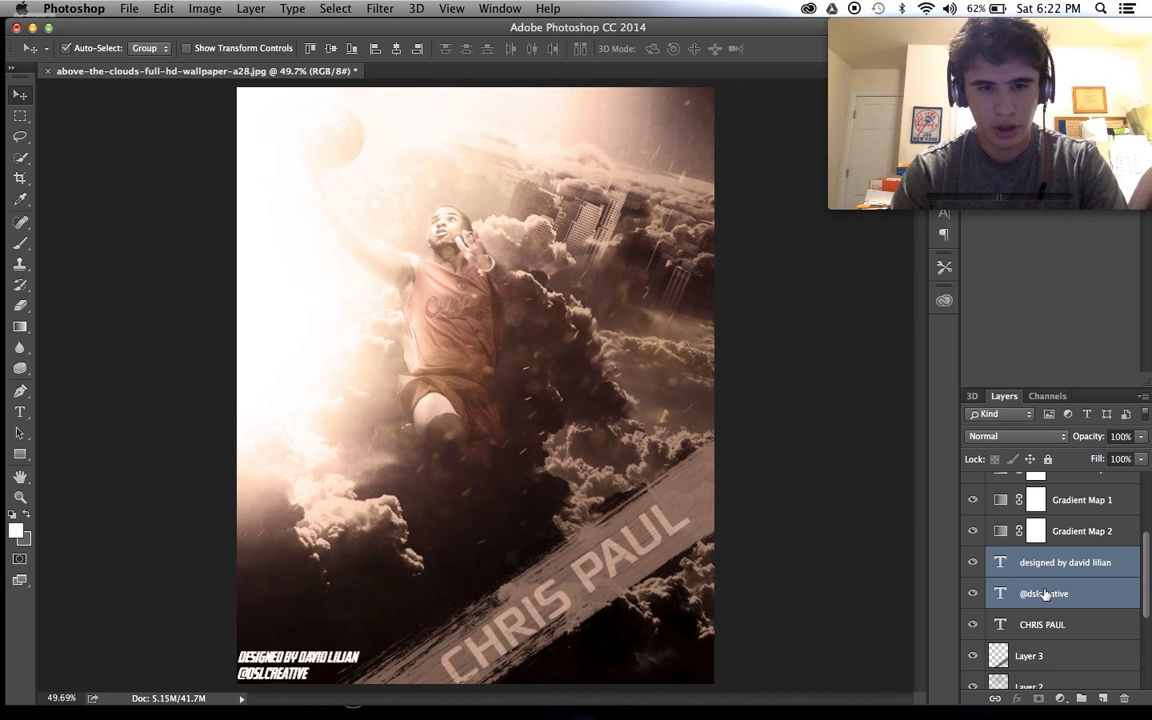
key(super+e)
drag(1141, 443, 1079, 456)
scroll(664, 484, down, 3)
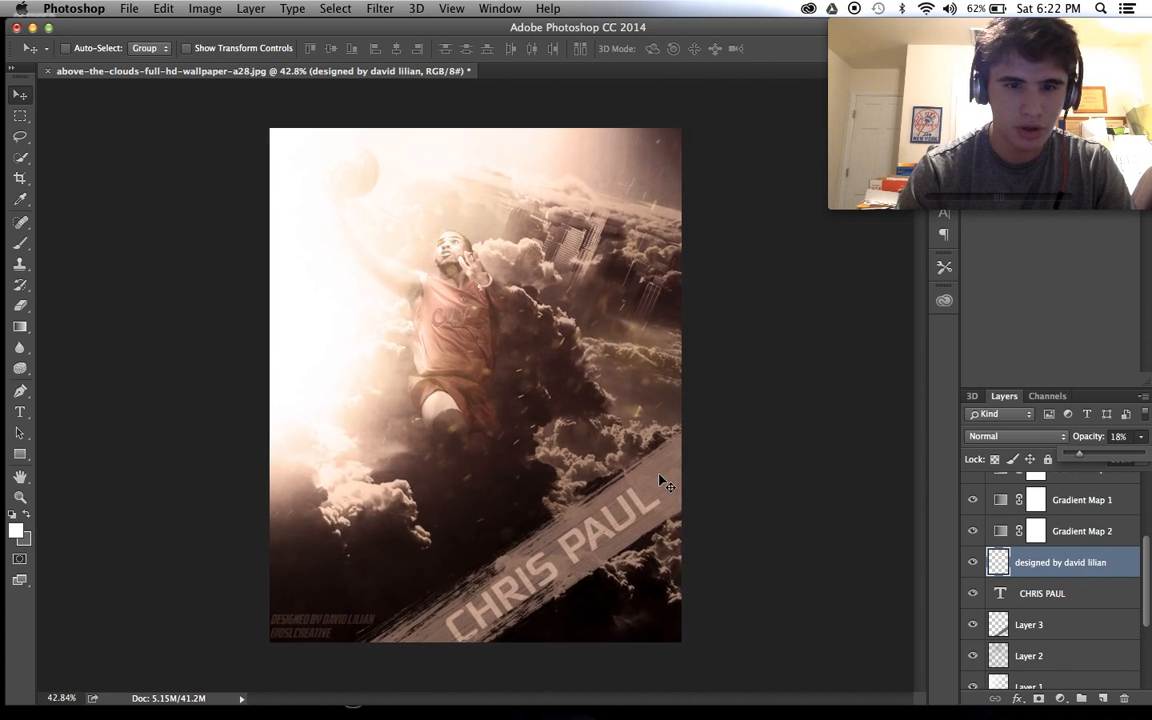
scroll(664, 484, up, 3)
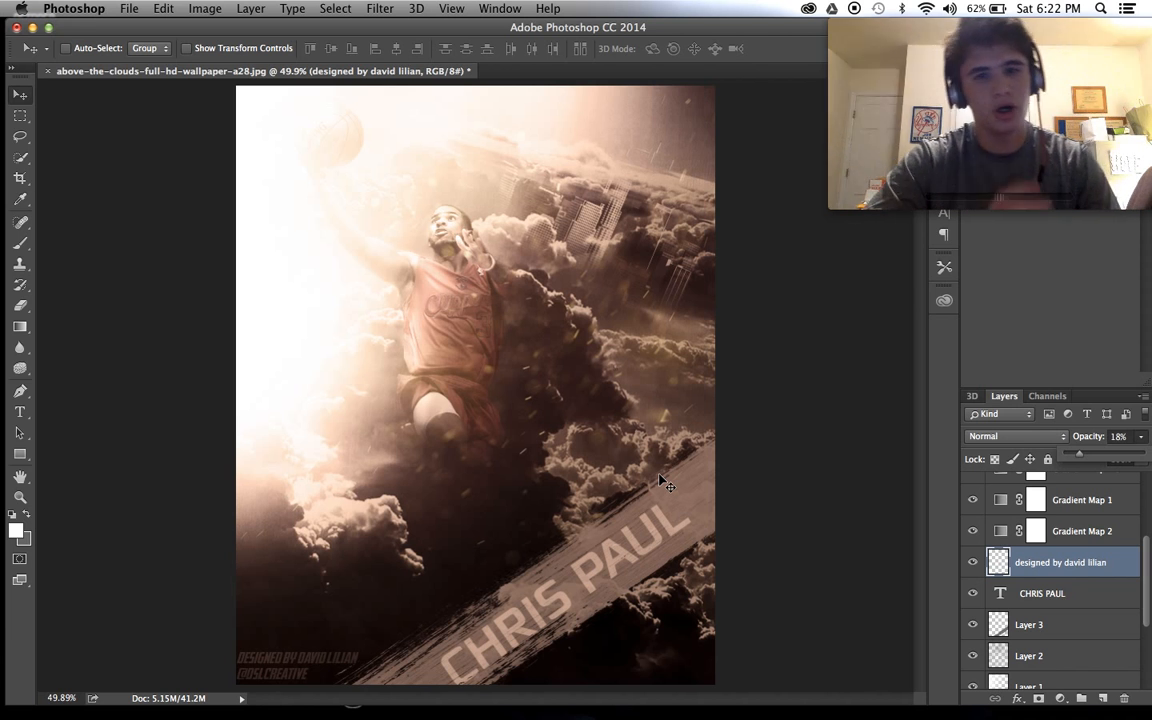
Toggle the visibility of individual layers, including Layer 1, to examine what each contributes to the poster
scroll(955, 600, up, 5)
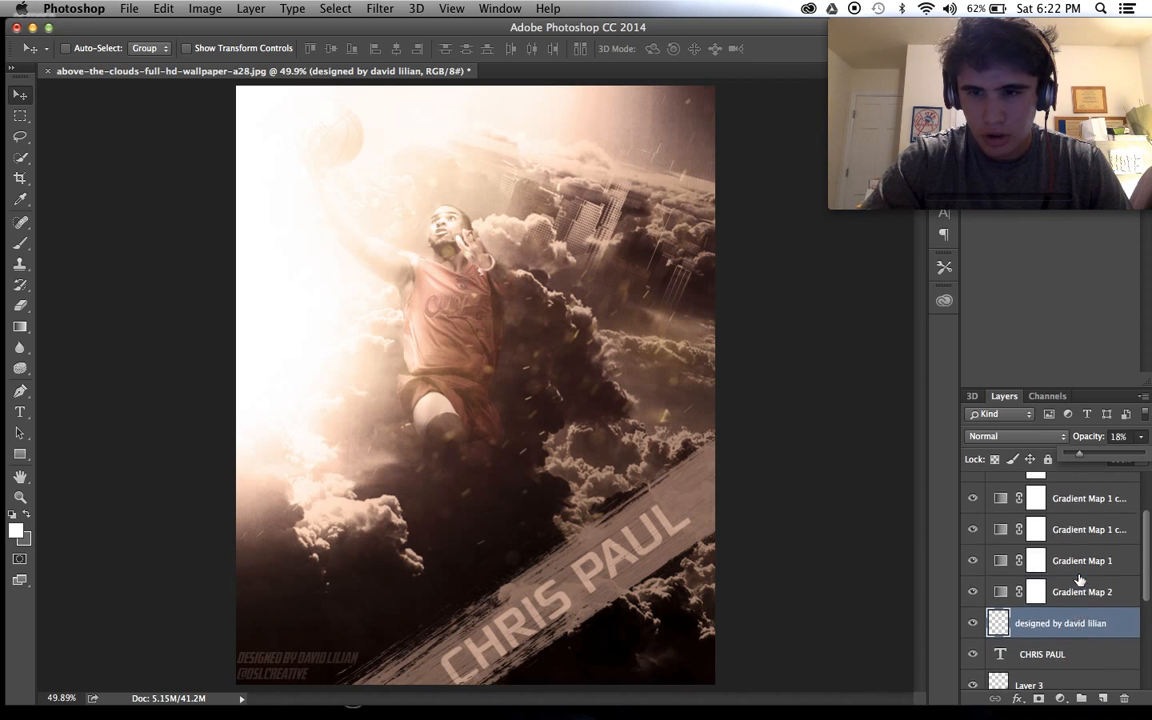
click(973, 583)
click(974, 584)
click(973, 582)
click(972, 581)
click(972, 614)
click(972, 614)
click(972, 614)
scroll(972, 644, down, 5)
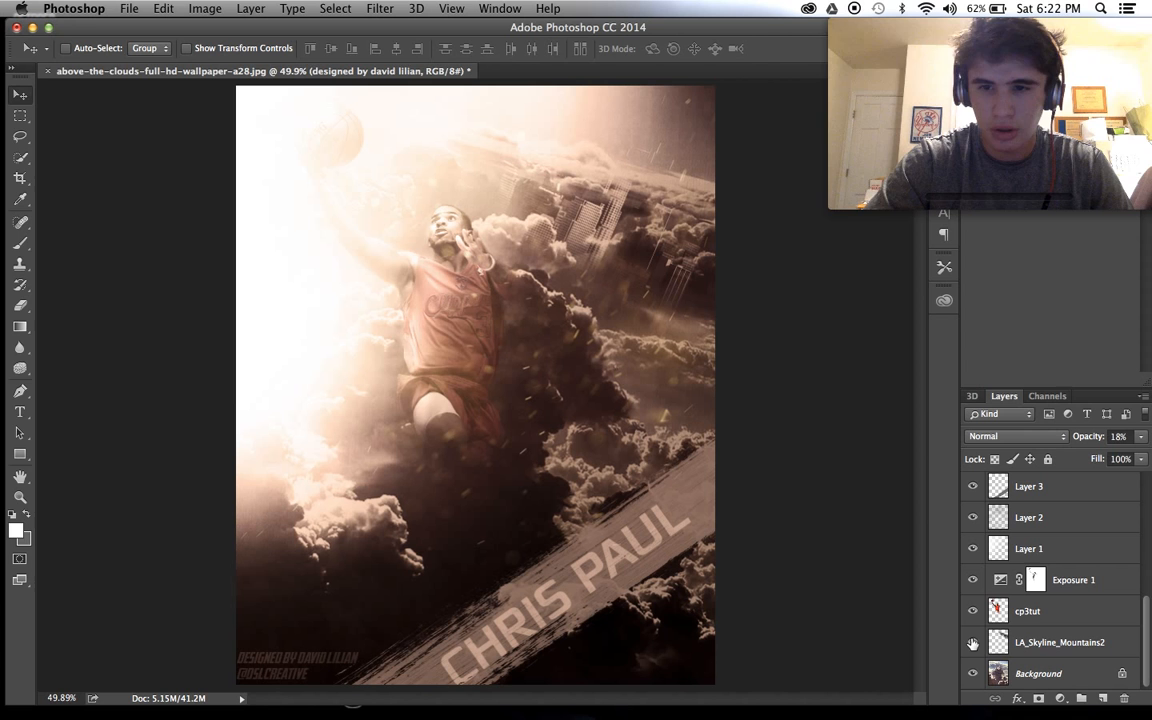
click(972, 549)
click(972, 549)
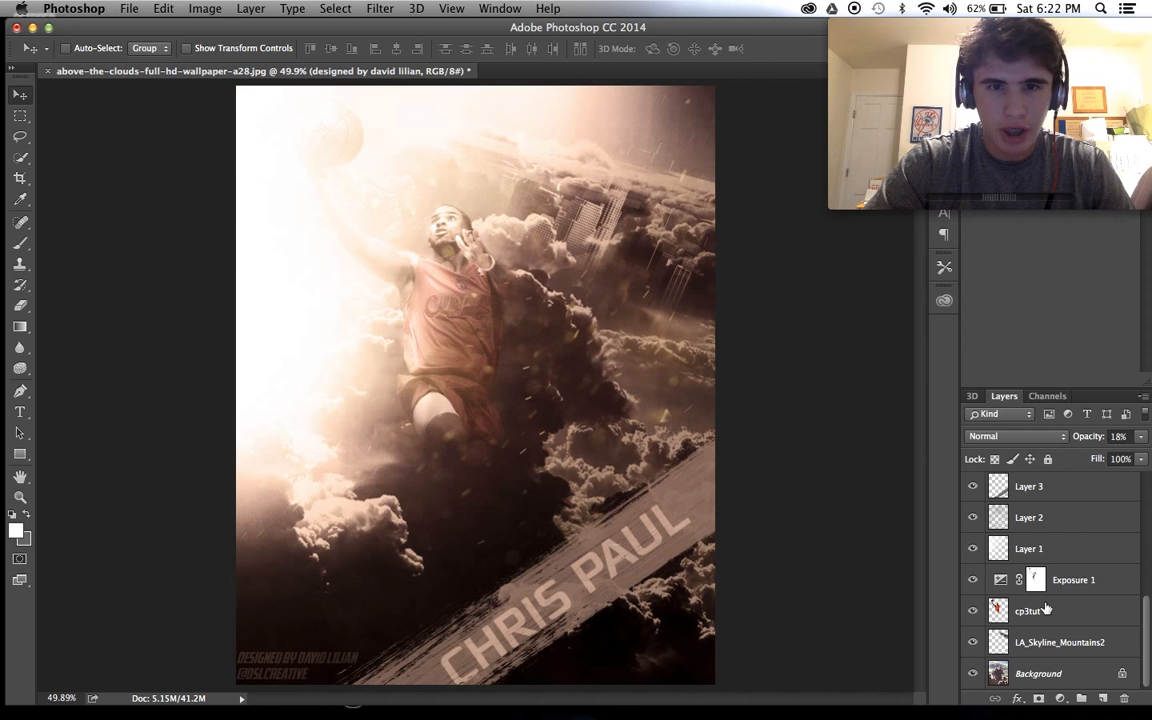
scroll(1089, 521, up, 1)
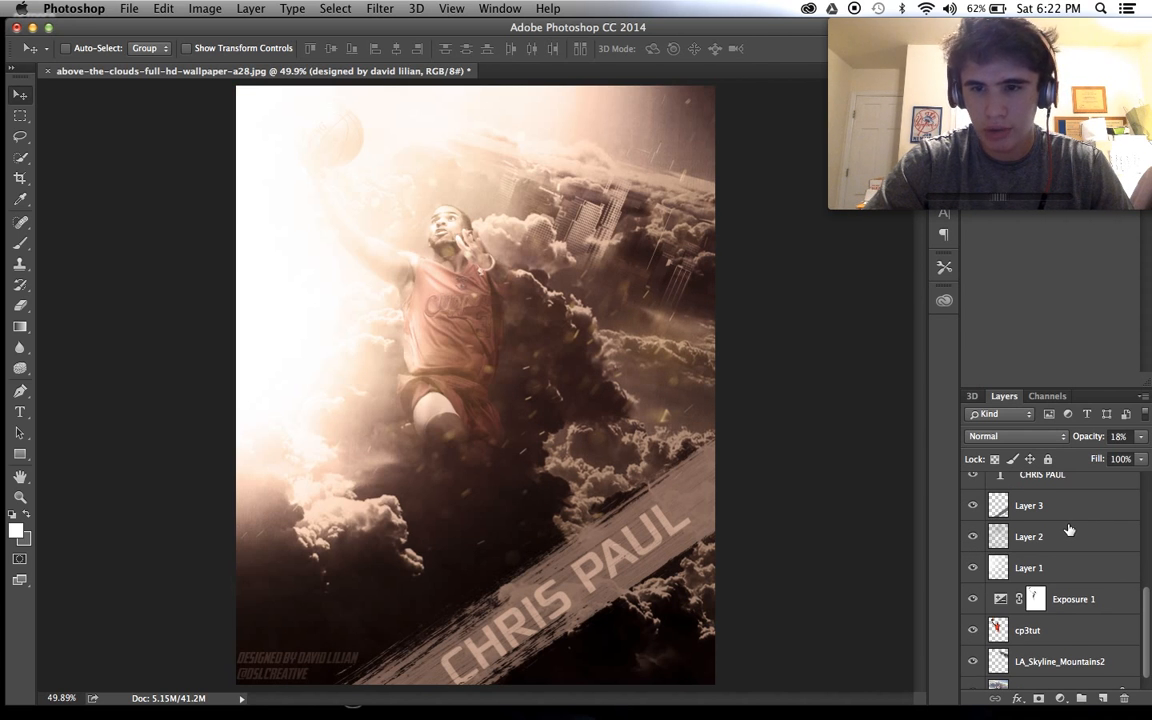
scroll(1068, 528, down, 1)
scroll(1055, 545, up, 1)
Add a new empty layer directly above Layer 1
click(1050, 545)
click(1065, 594)
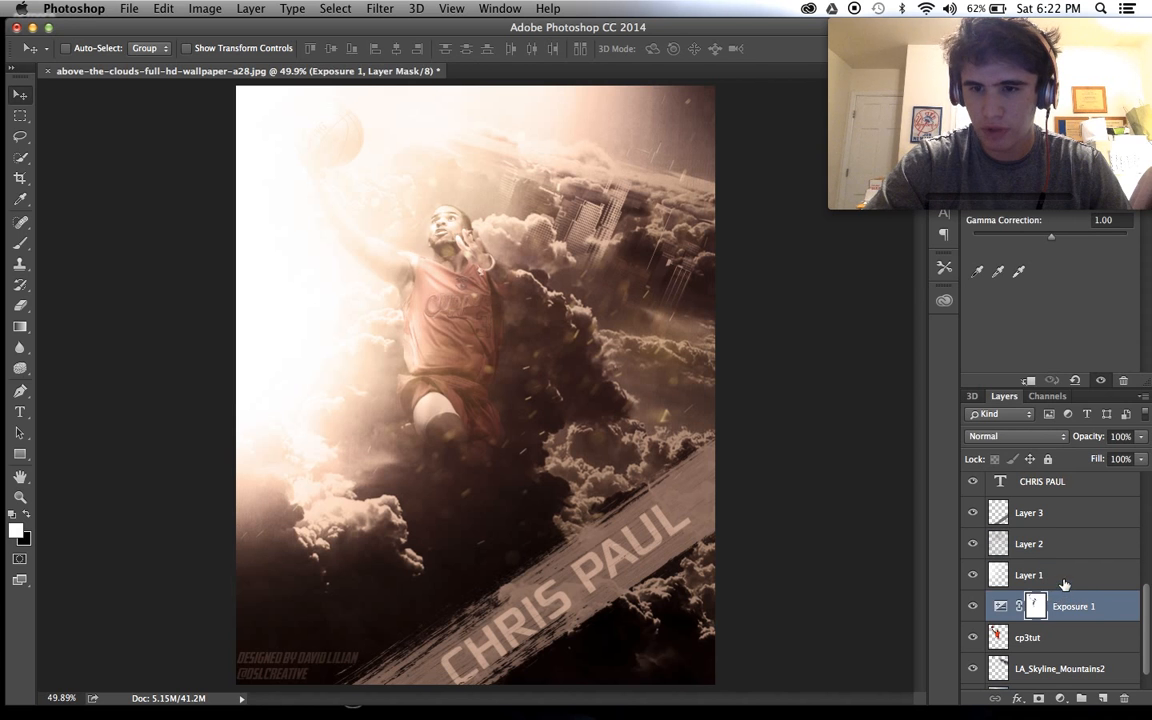
click(1065, 585)
click(1103, 699)
Choose the soft round brush and set it to 55% opacity and a size of 300 px
click(18, 246)
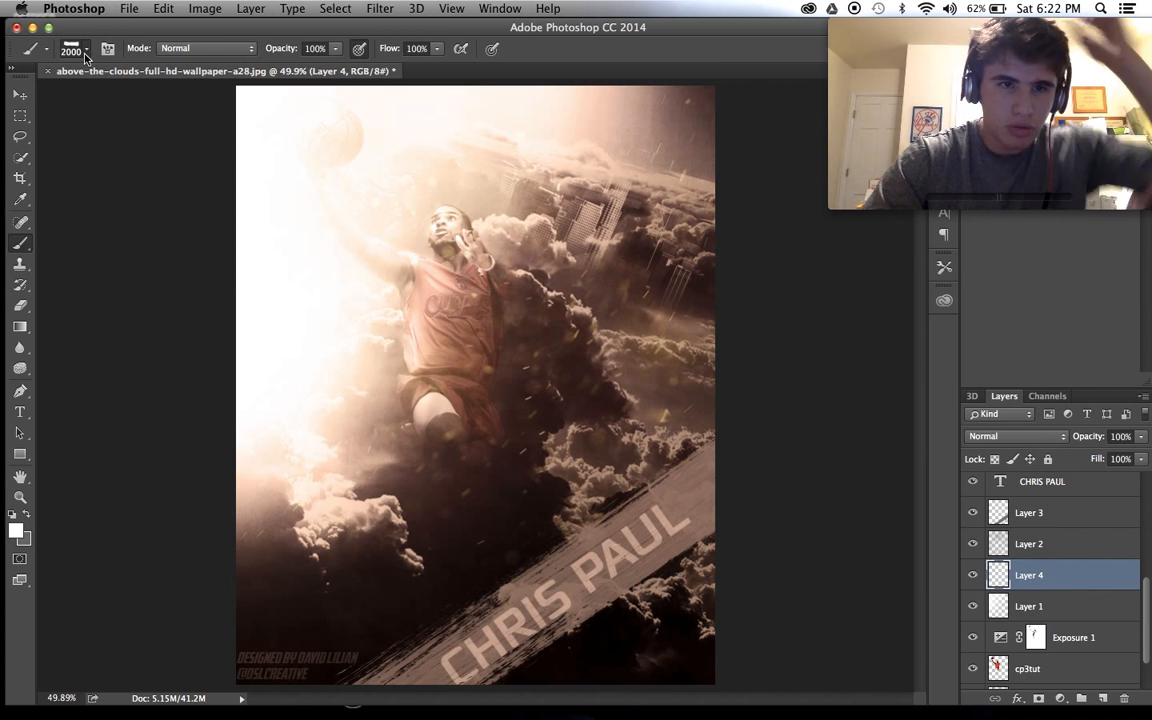
right_click(108, 146)
click(45, 168)
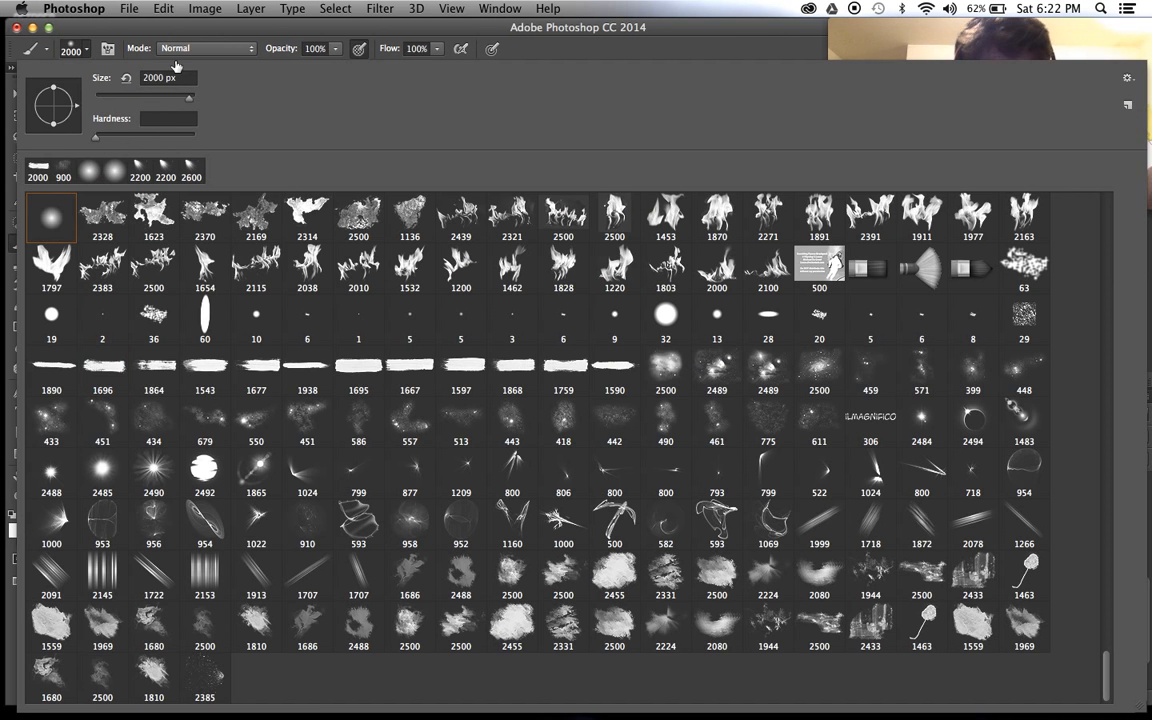
key(Return)
key(5)
key(5)
key(bracketleft)
key(bracketleft)
key(bracketleft)
key(bracketleft)
key(bracketleft)
key(bracketleft)
key(bracketleft)
key(bracketleft)
key(bracketleft)
key(bracketleft)
key(bracketleft)
key(bracketleft)
key(bracketleft)
key(bracketleft)
key(bracketleft)
key(bracketleft)
key(bracketleft)
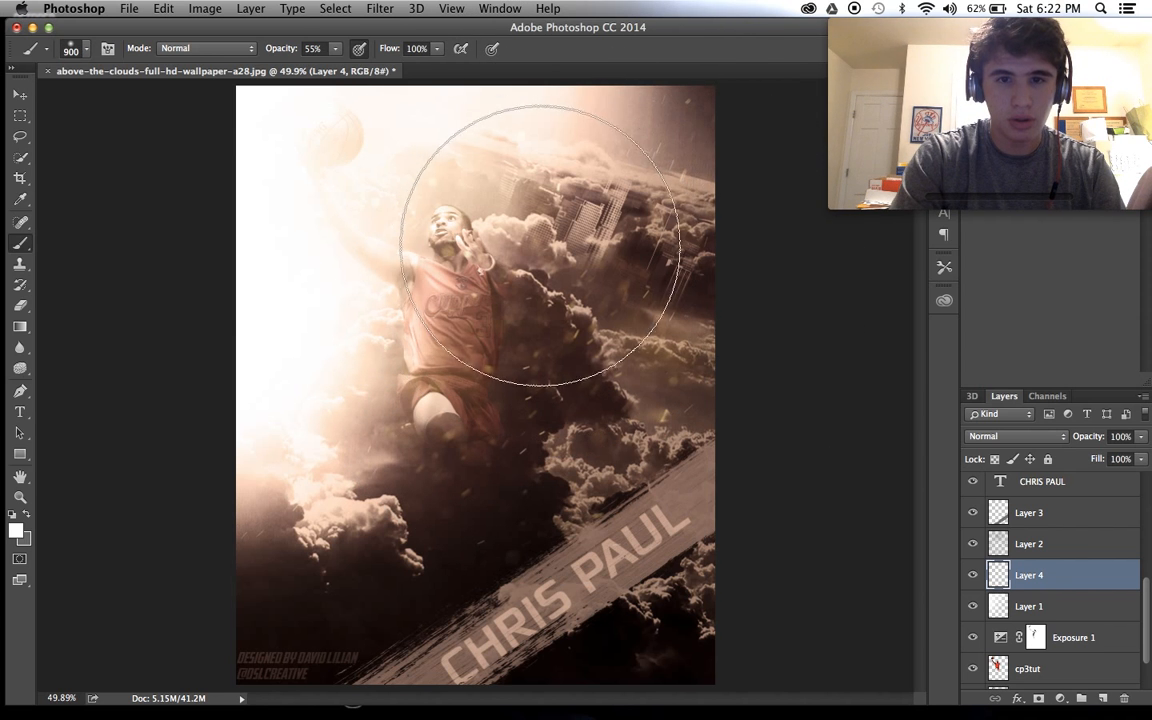
Try painting white glow spots beside the player's near hand and hip, enlarging the brush to 500 px
mouse_move(495, 237)
mouse_down()
mouse_move(558, 273)
mouse_move(520, 335)
mouse_move(380, 365)
mouse_move(365, 340)
mouse_up()
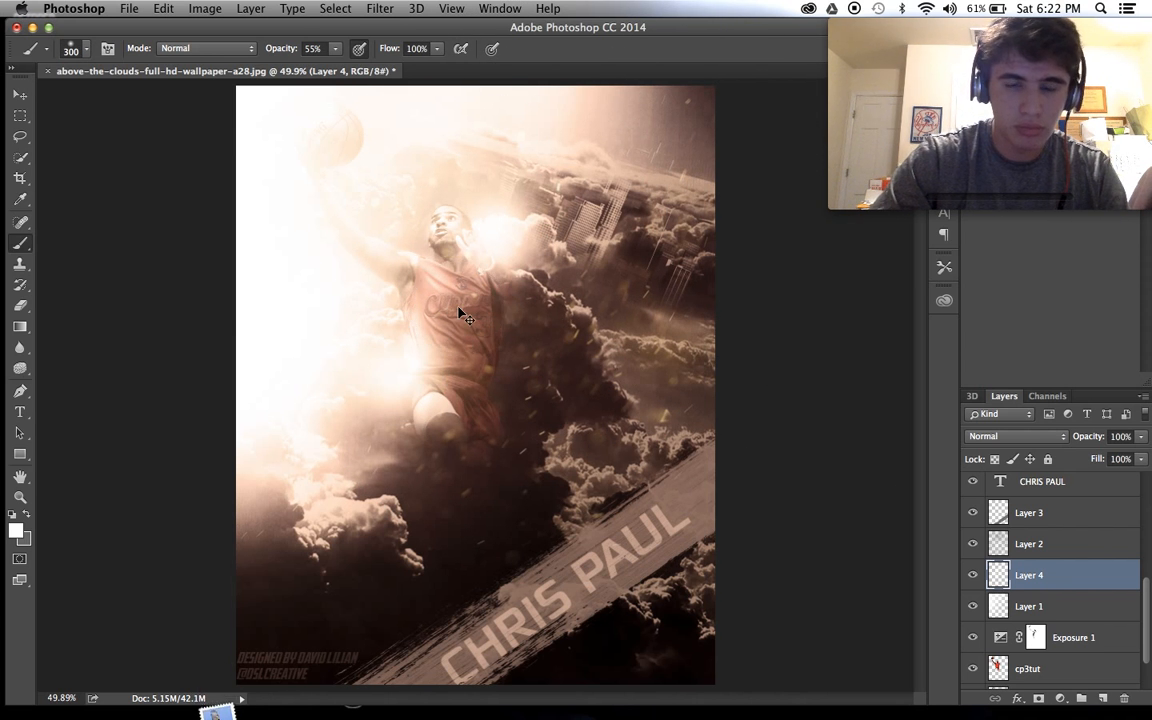
key(bracketright)
key(bracketright)
key(ctrl+z)
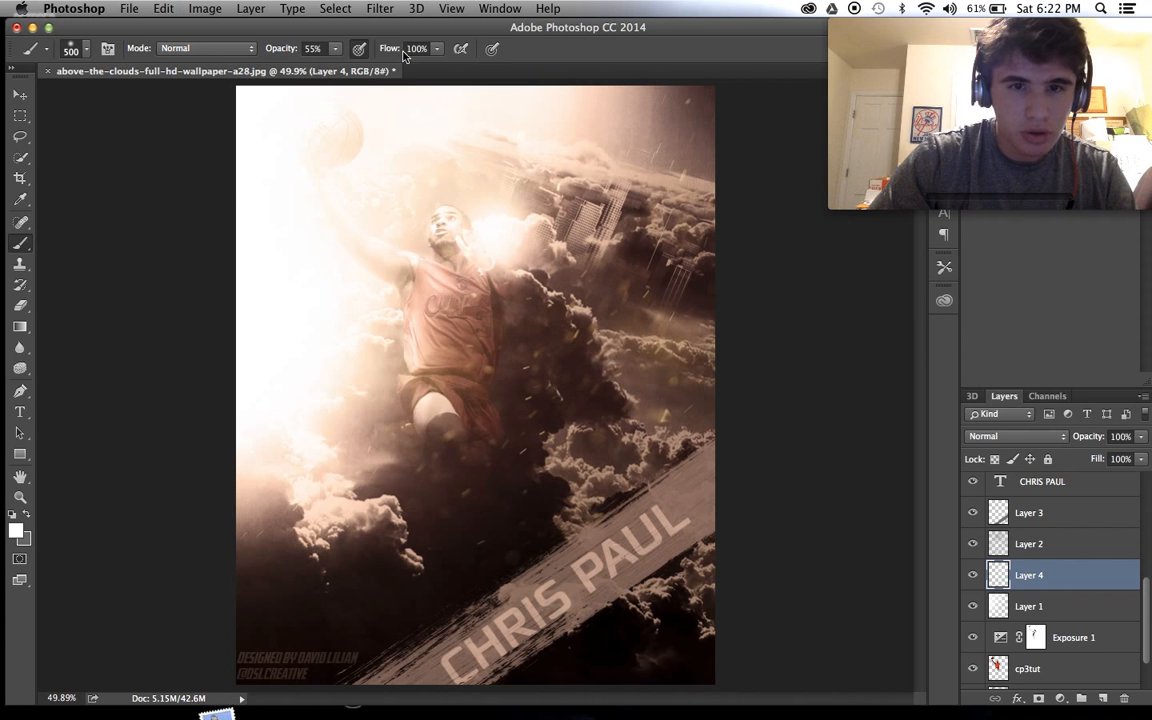
Set the brush opacity to 35% and paint soft white light over the player's head and beside the waist with the 500 px brush
click(335, 49)
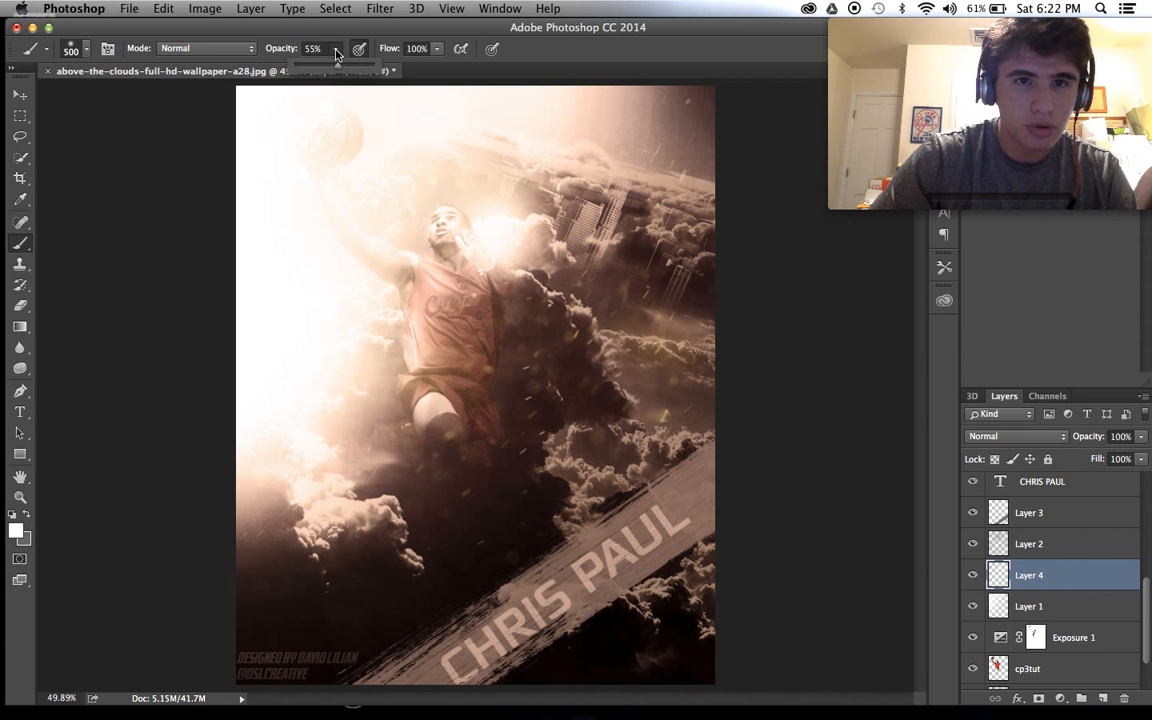
click(380, 355)
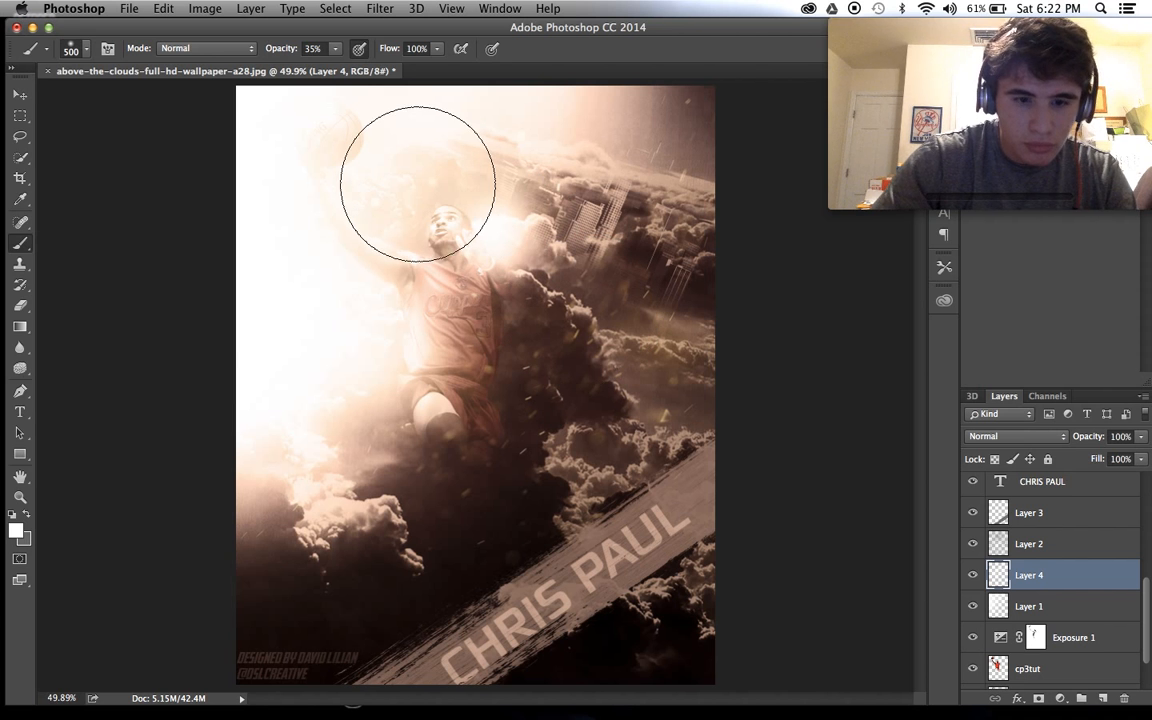
key(ctrl+z)
click(452, 221)
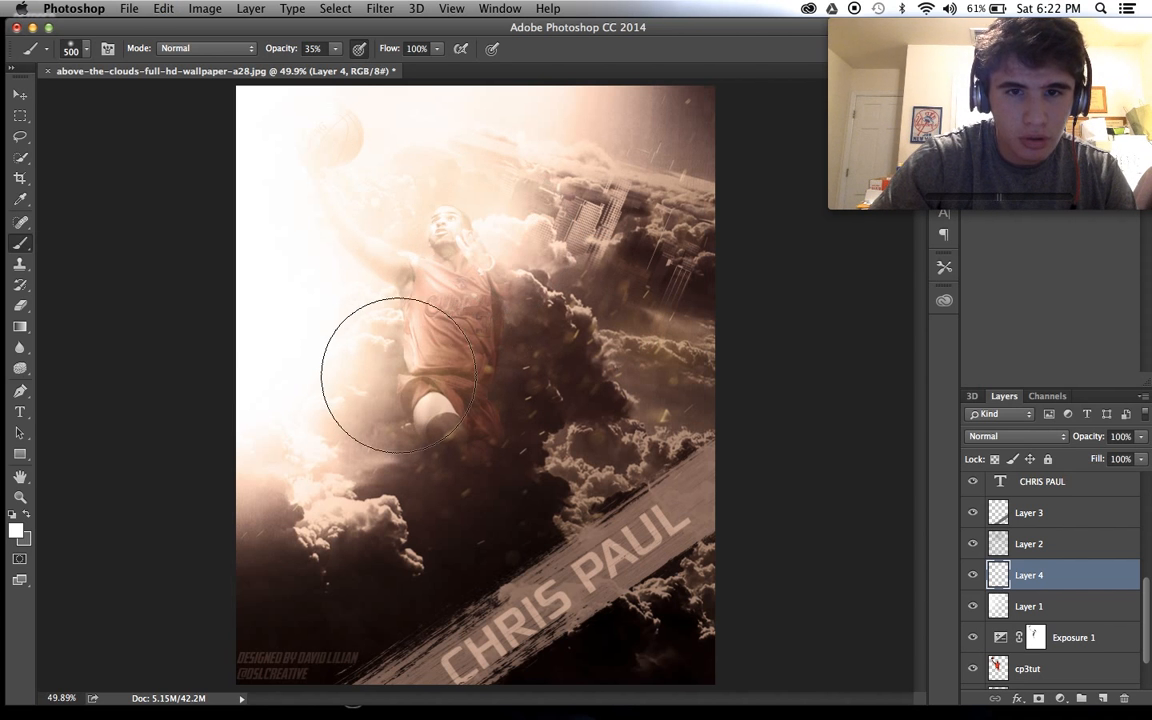
click(361, 359)
scroll(495, 430, up, 2)
scroll(500, 435, up, 2)
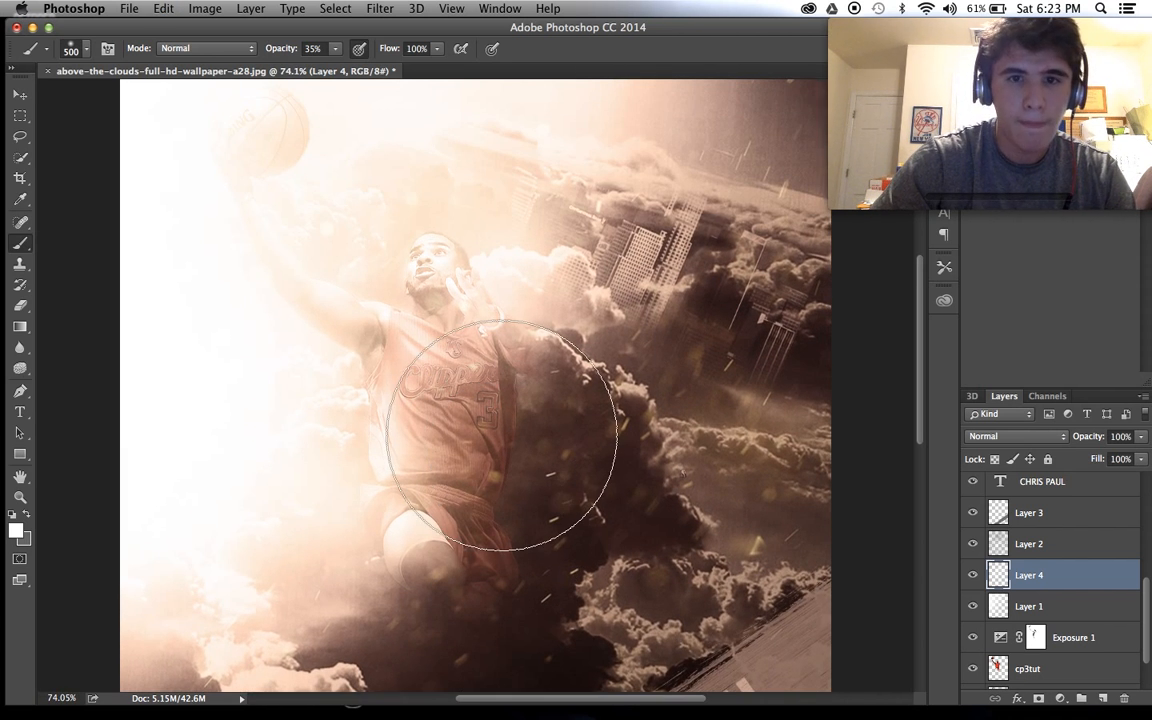
Try stronger white glow spots near the player's head and hand with a 300 px brush at 55% opacity
click(336, 52)
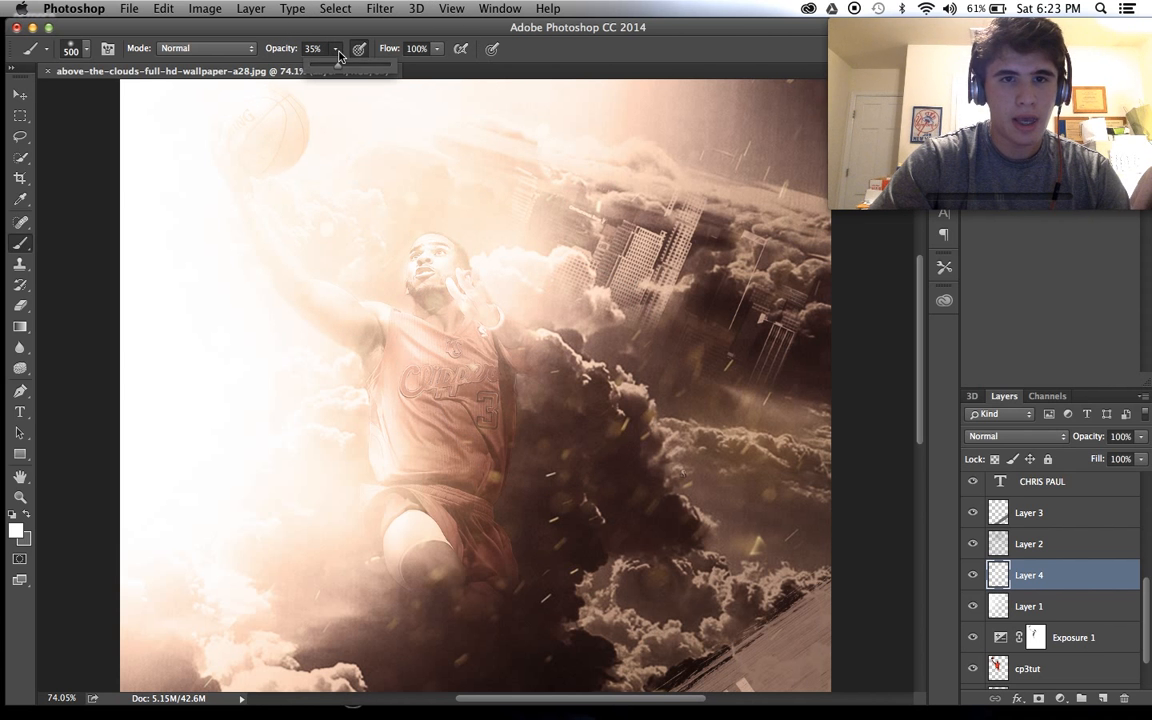
key(bracketleft)
key(bracketleft)
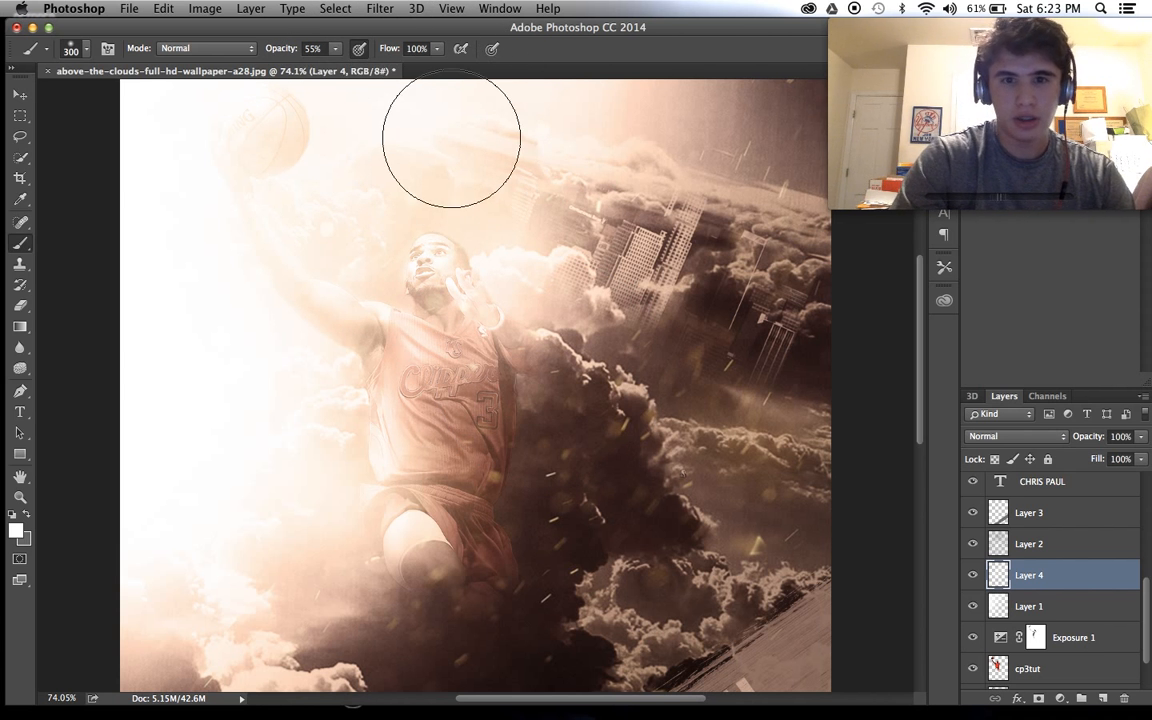
click(501, 264)
scroll(650, 360, down, 1)
scroll(600, 345, down, 1)
click(490, 300)
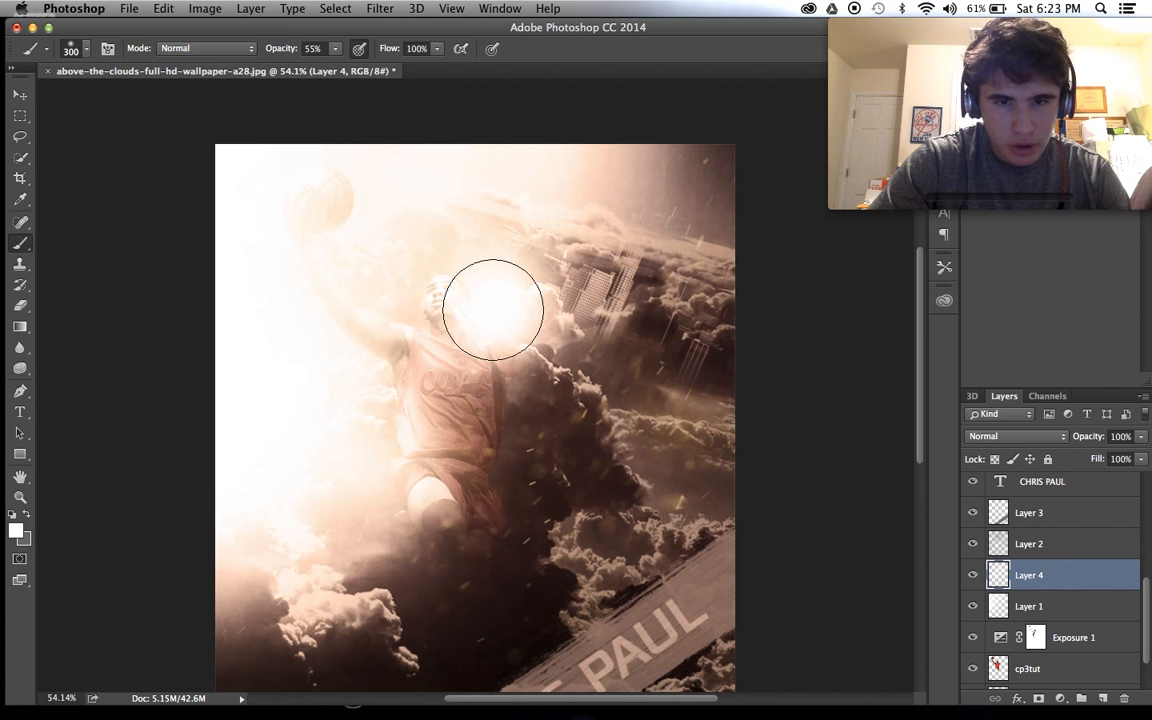
scroll(576, 437, down, 1)
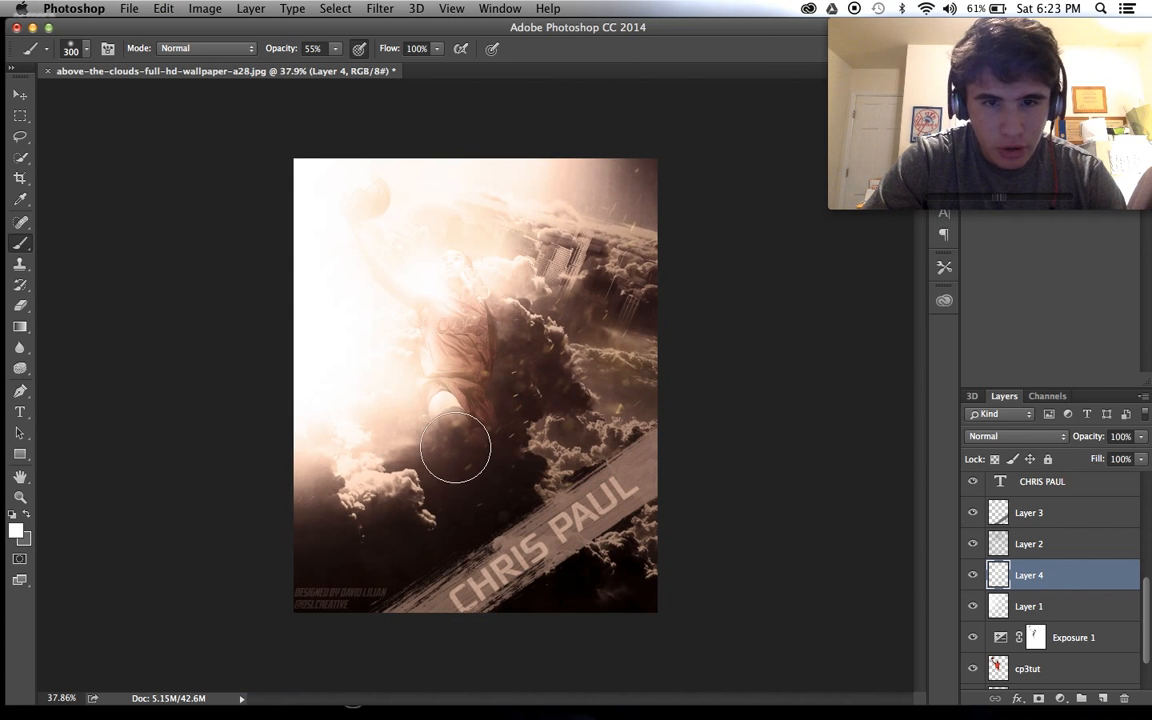
scroll(452, 440, up, 1)
key(super+z)
Set the brush opacity to 33% and paint soft white light around the player's face with the 300 px brush
click(337, 50)
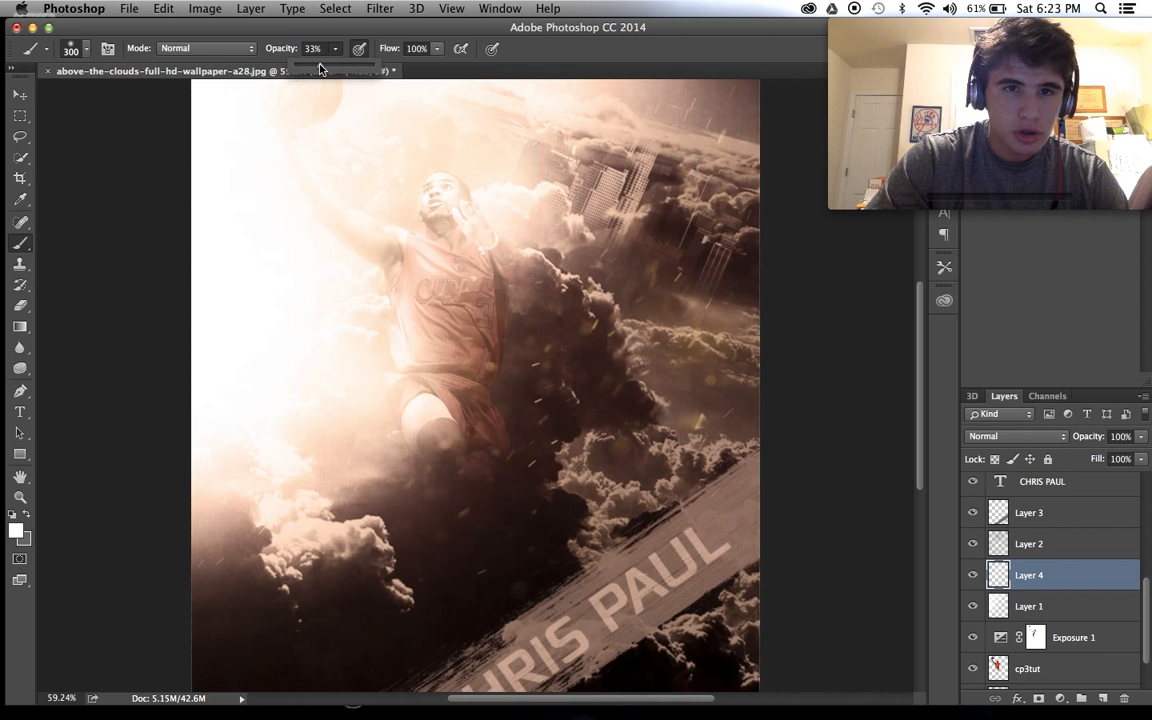
click(404, 206)
scroll(473, 404, down, 1)
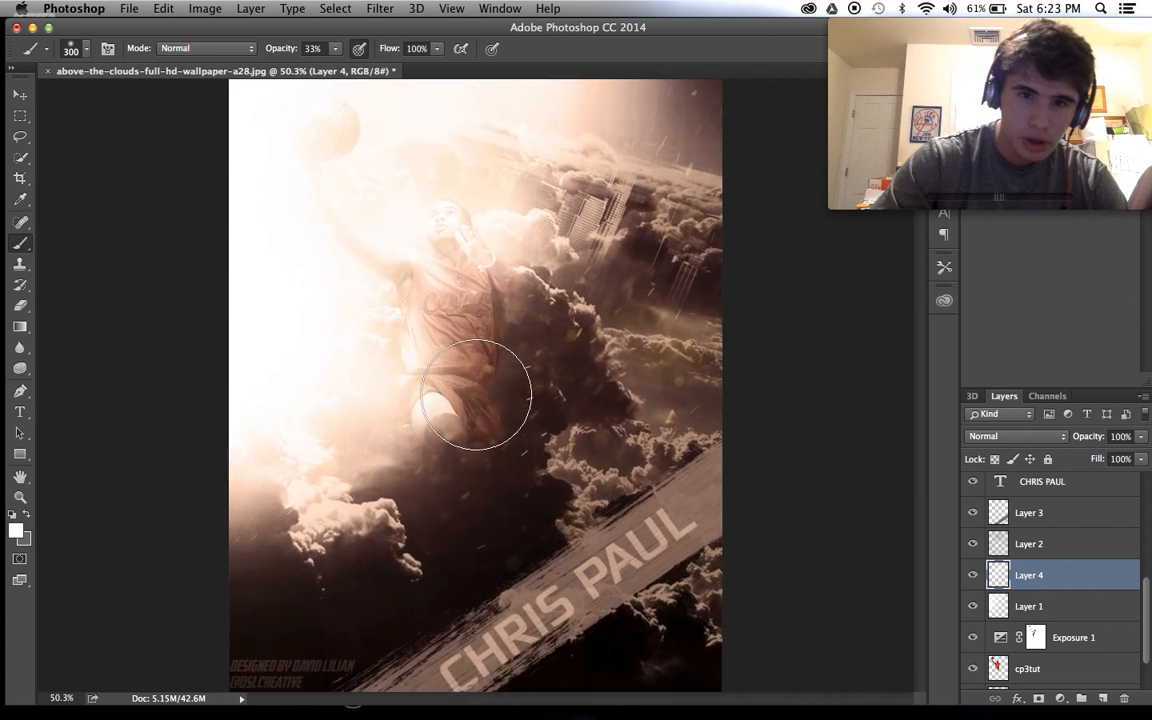
scroll(475, 395, down, 1)
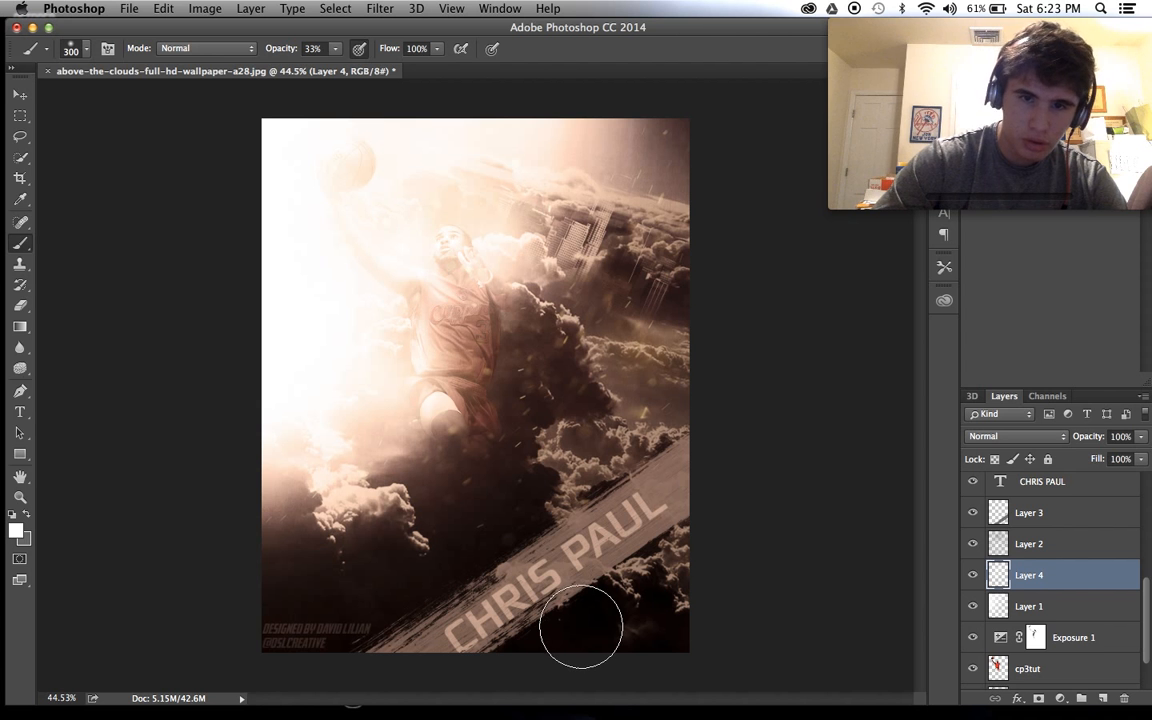
scroll(580, 625, down, 2)
scroll(580, 625, up, 2)
scroll(580, 625, down, 1)
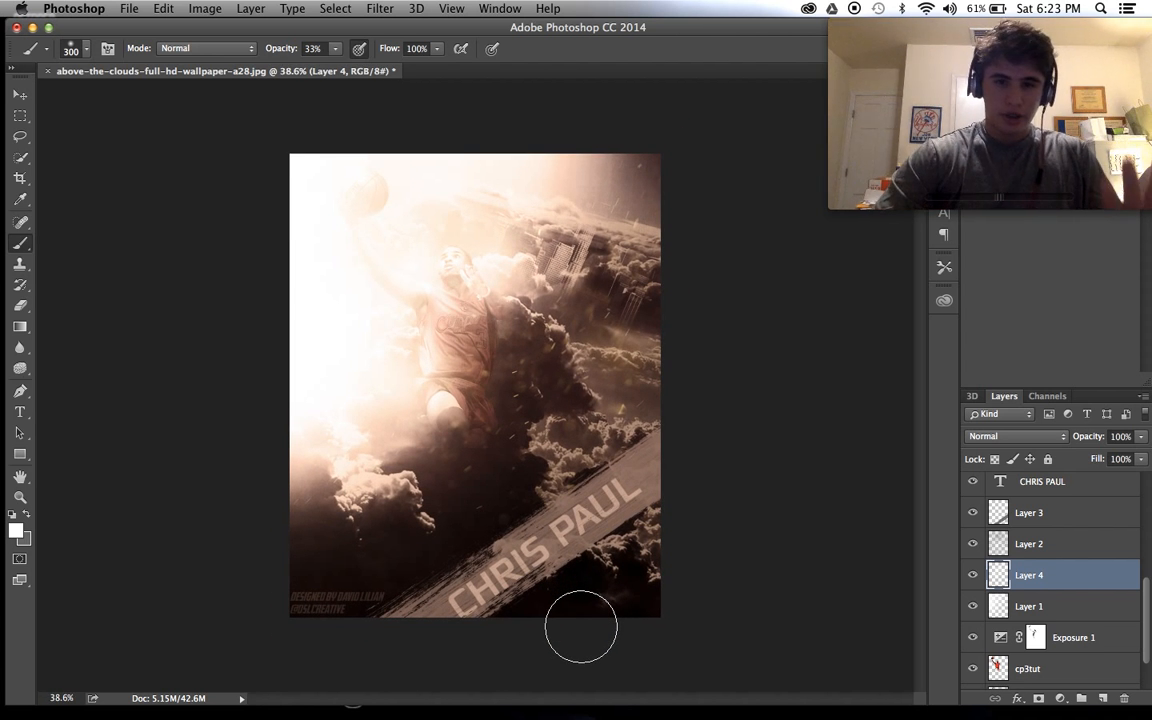
scroll(581, 627, up, 3)
scroll(581, 627, up, 1)
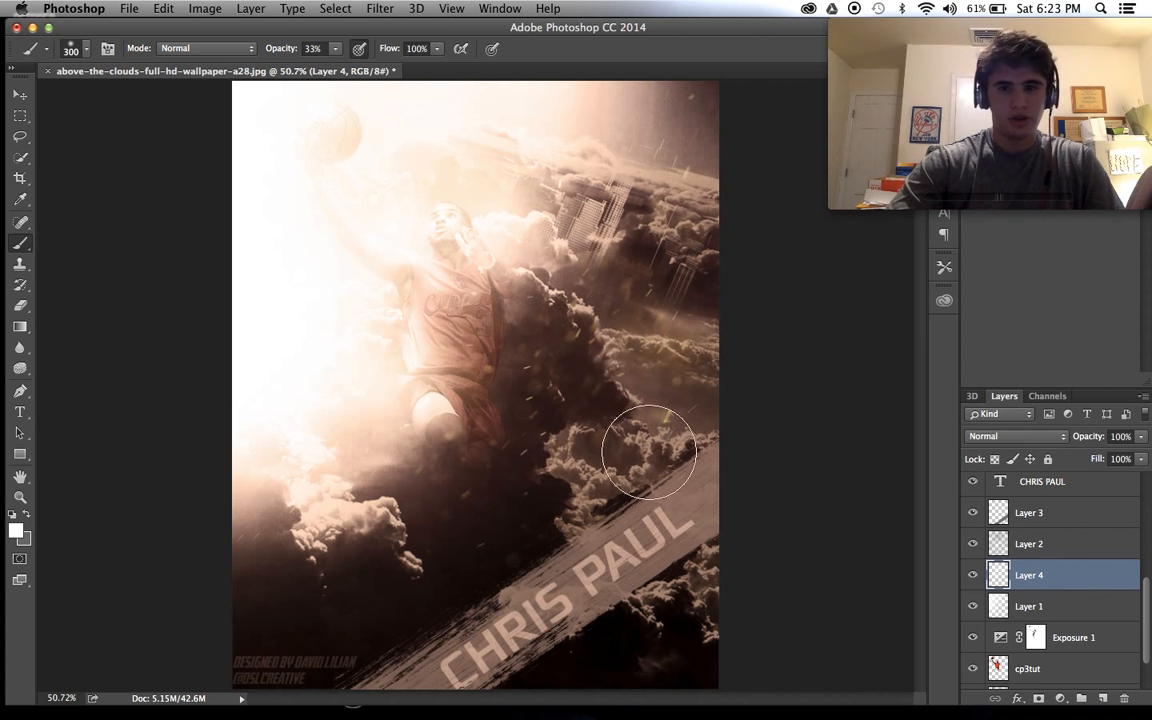
Reduce the opacity of Layer 1 to 89%
click(1070, 607)
click(1141, 437)
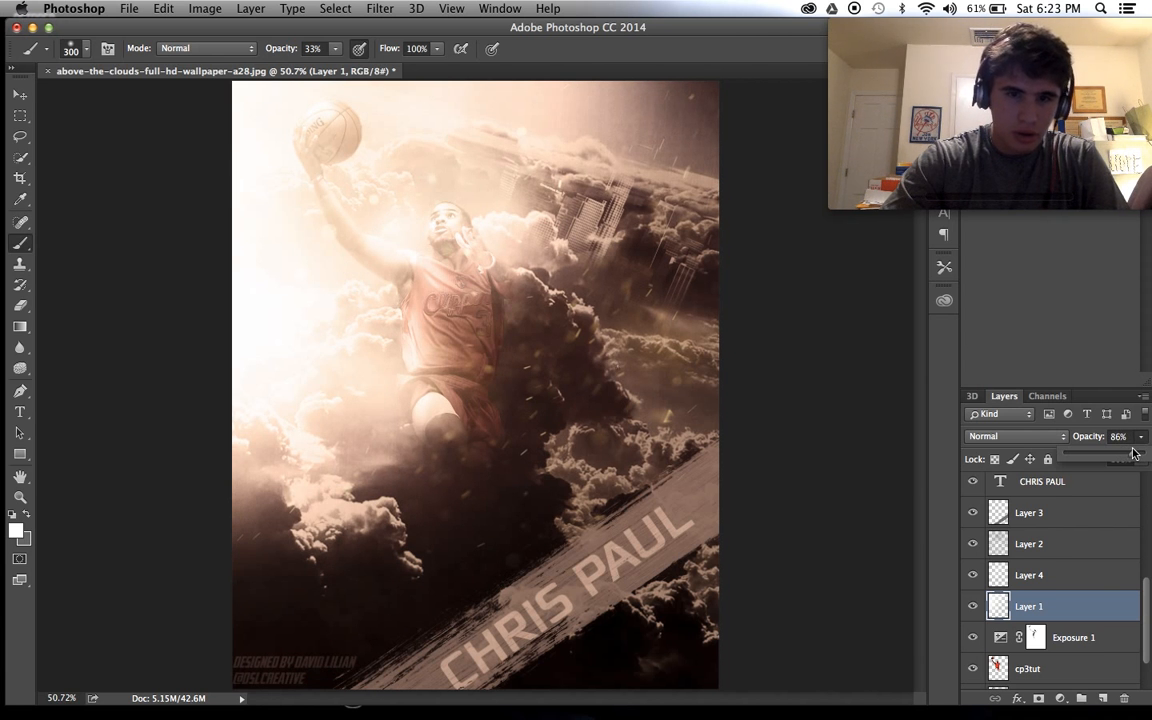
drag(1125, 453, 1134, 453)
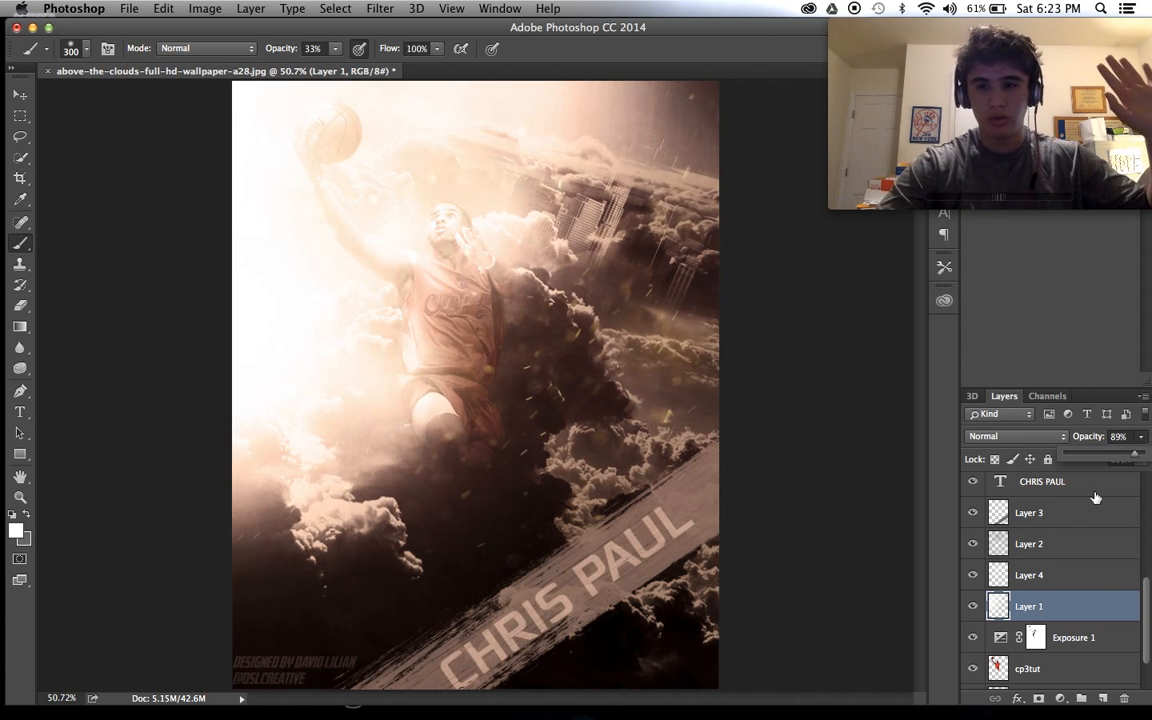